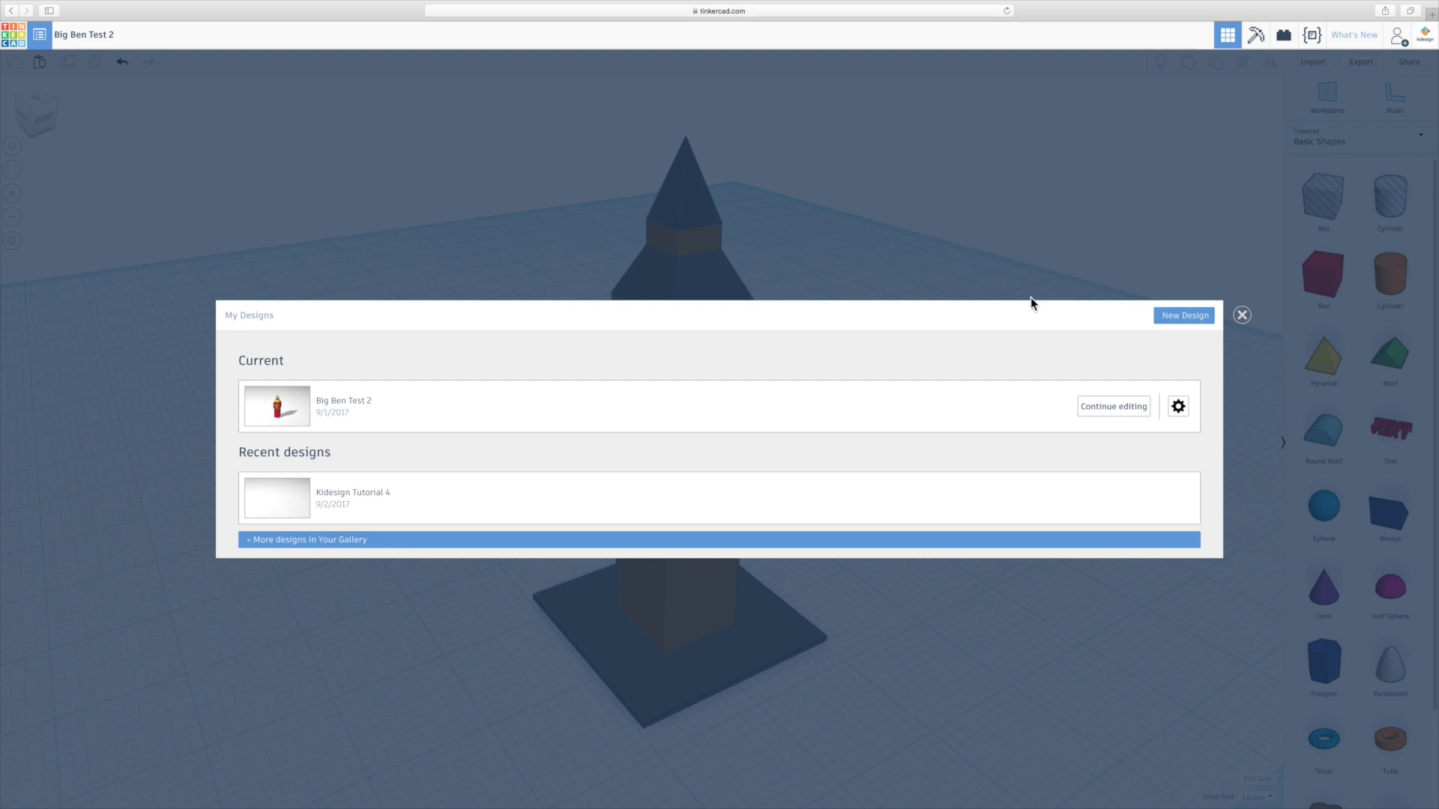
Start a new design and place a solid box on the workplane.
left_click(1167, 315)
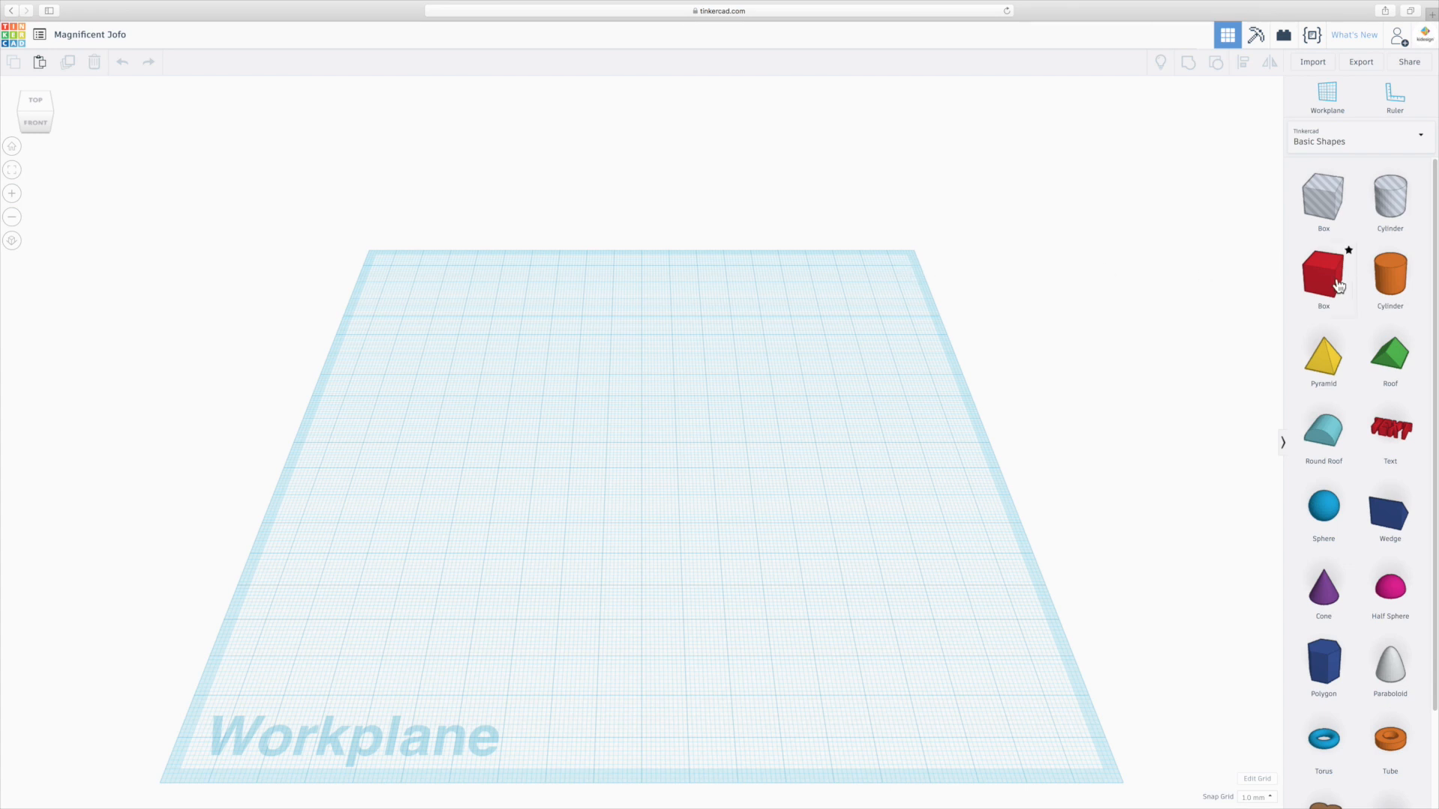
left_click_drag(1324, 289, 664, 459)
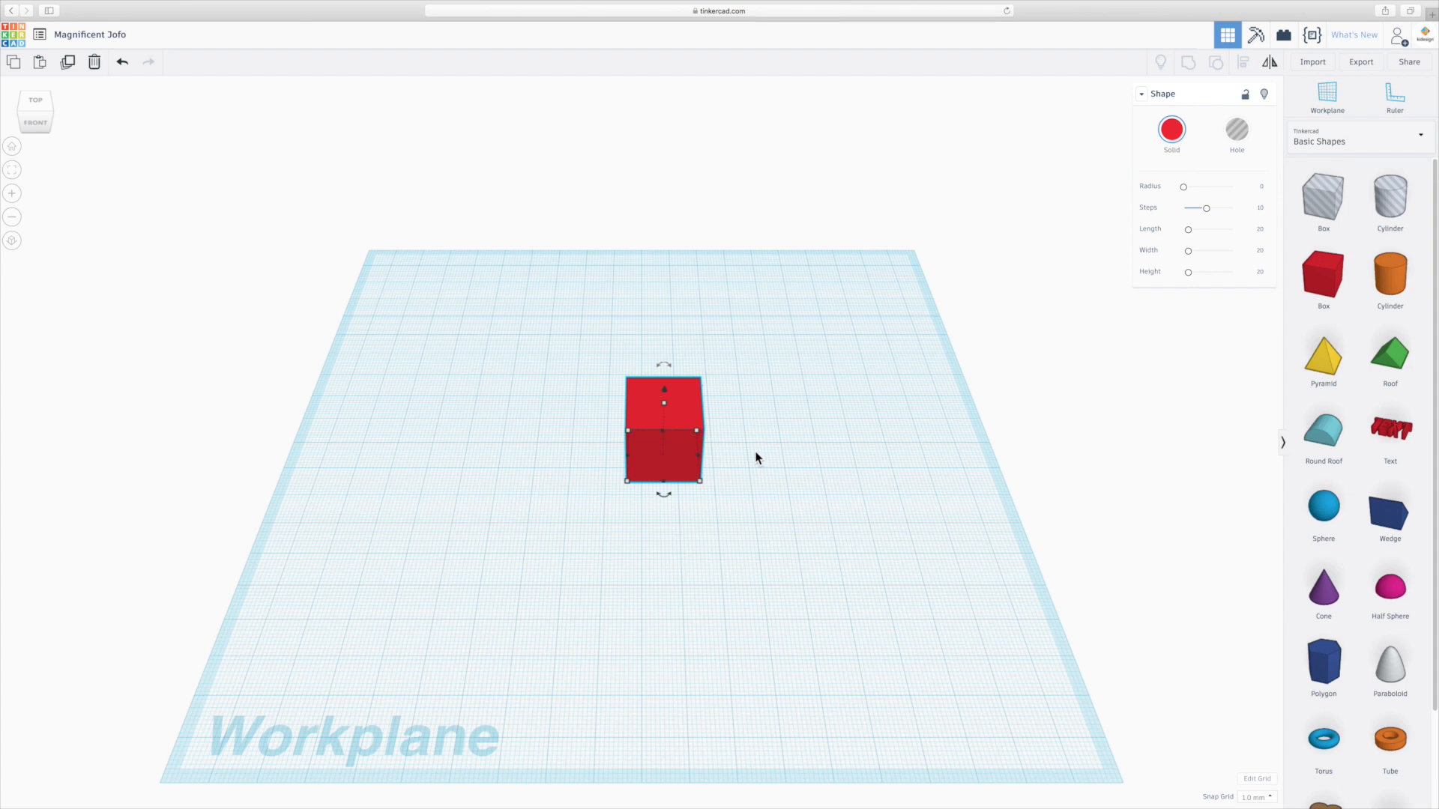
Set the box's length and width to 8 and its height to 32.
left_click(1260, 229)
type("8")
key("Return")
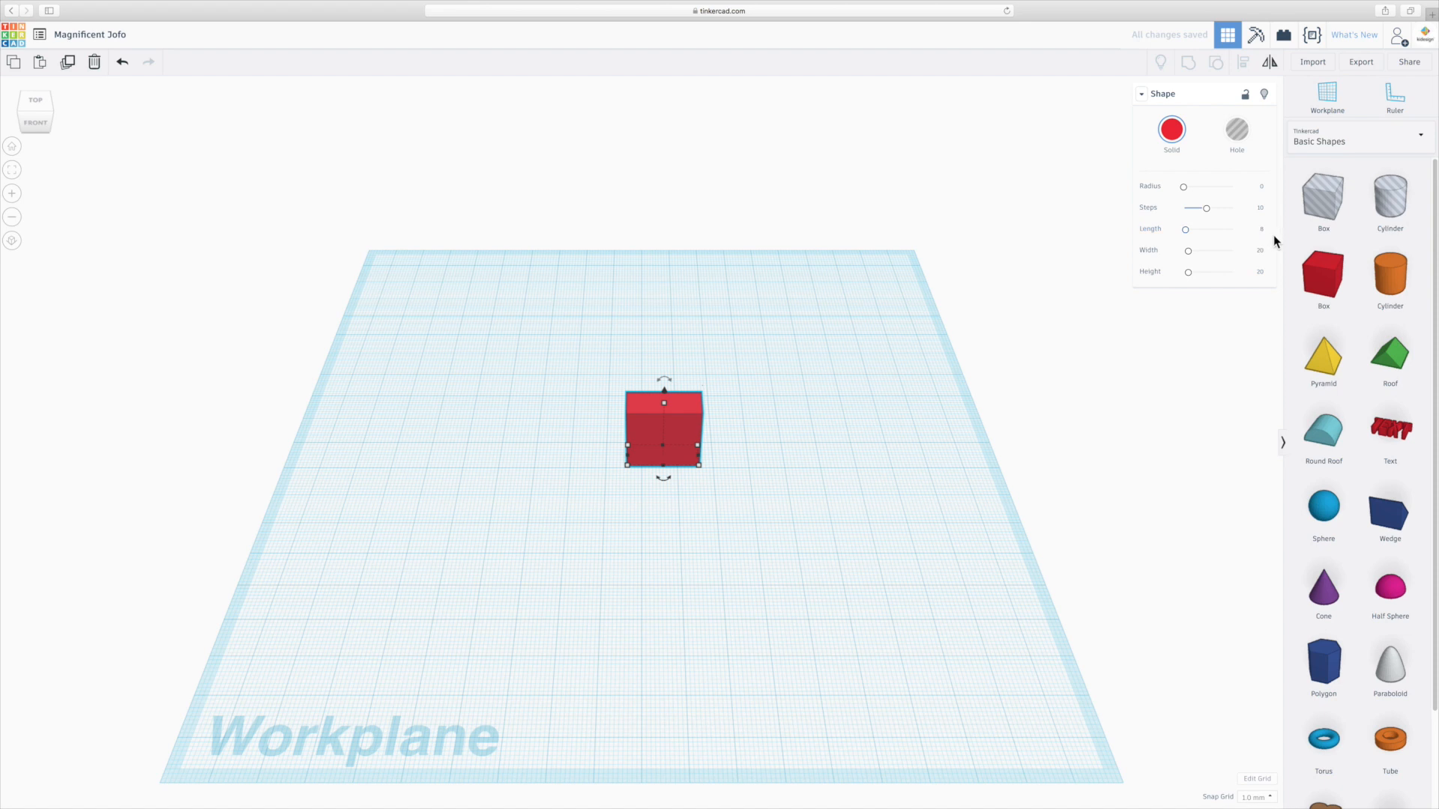
left_click(1260, 250)
type("8")
key("Return")
left_click(1260, 273)
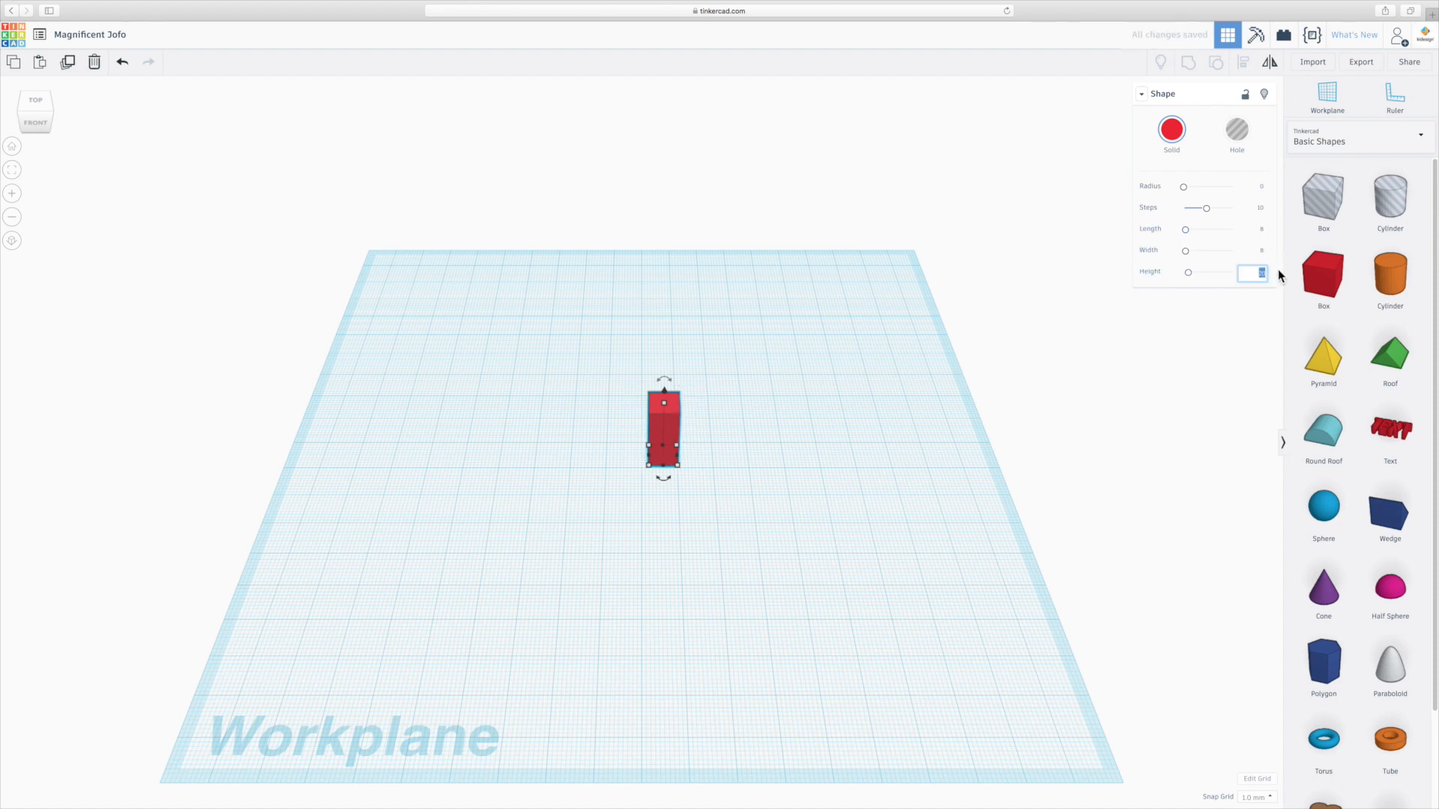
type("32")
key("Return")
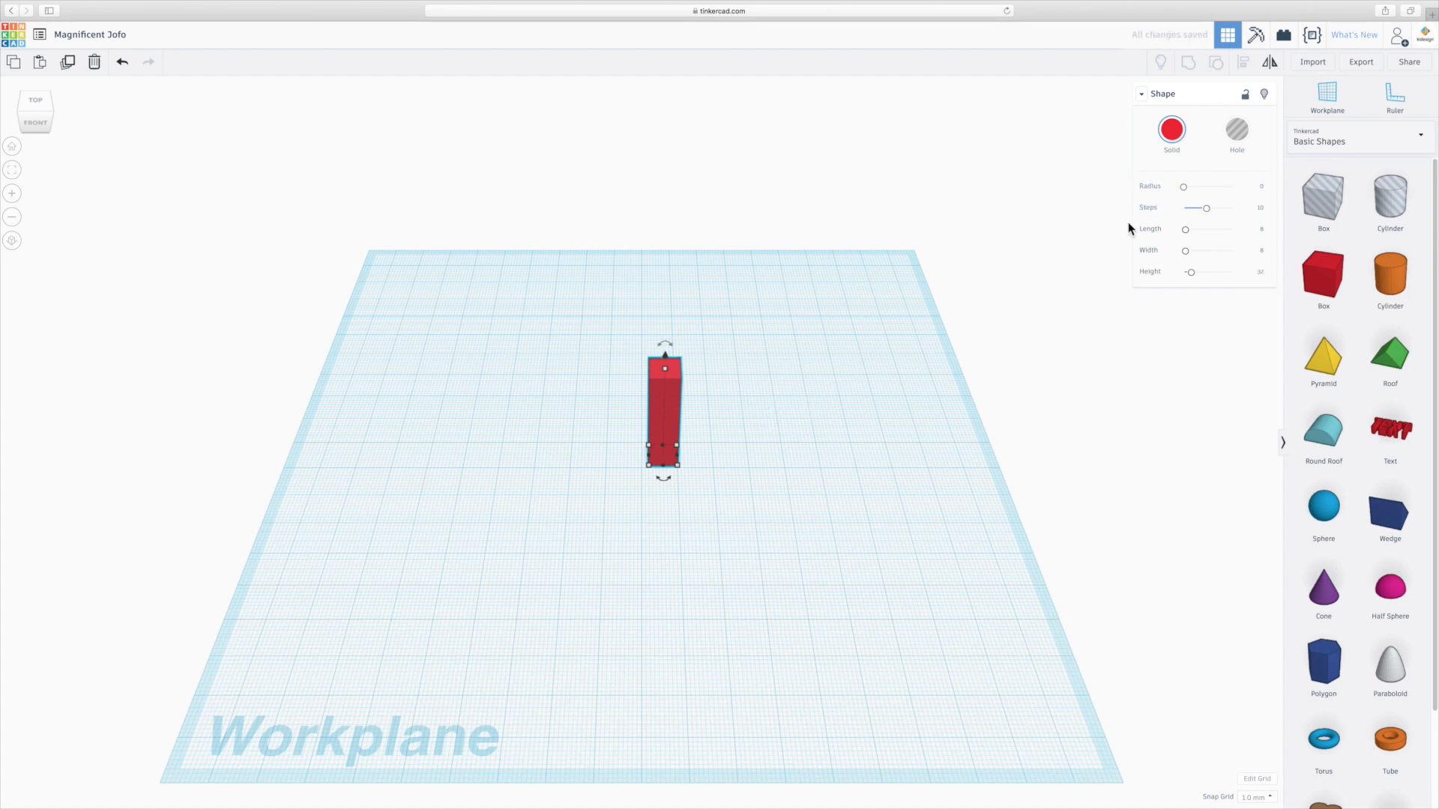
Place a new workplane on the top face of the tall box.
left_click(726, 397)
scroll(712, 375, "up", 5)
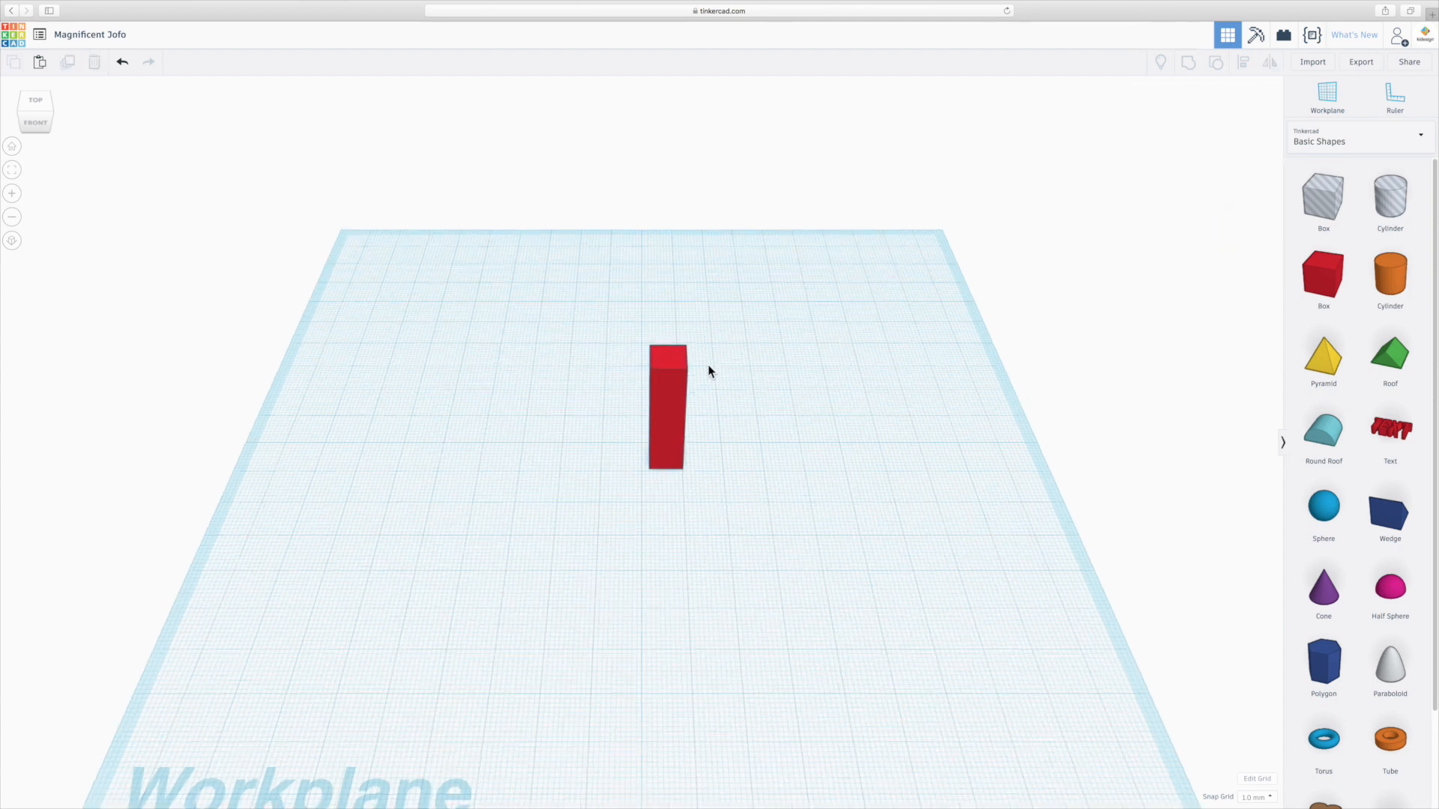
scroll(798, 330, "up", 5)
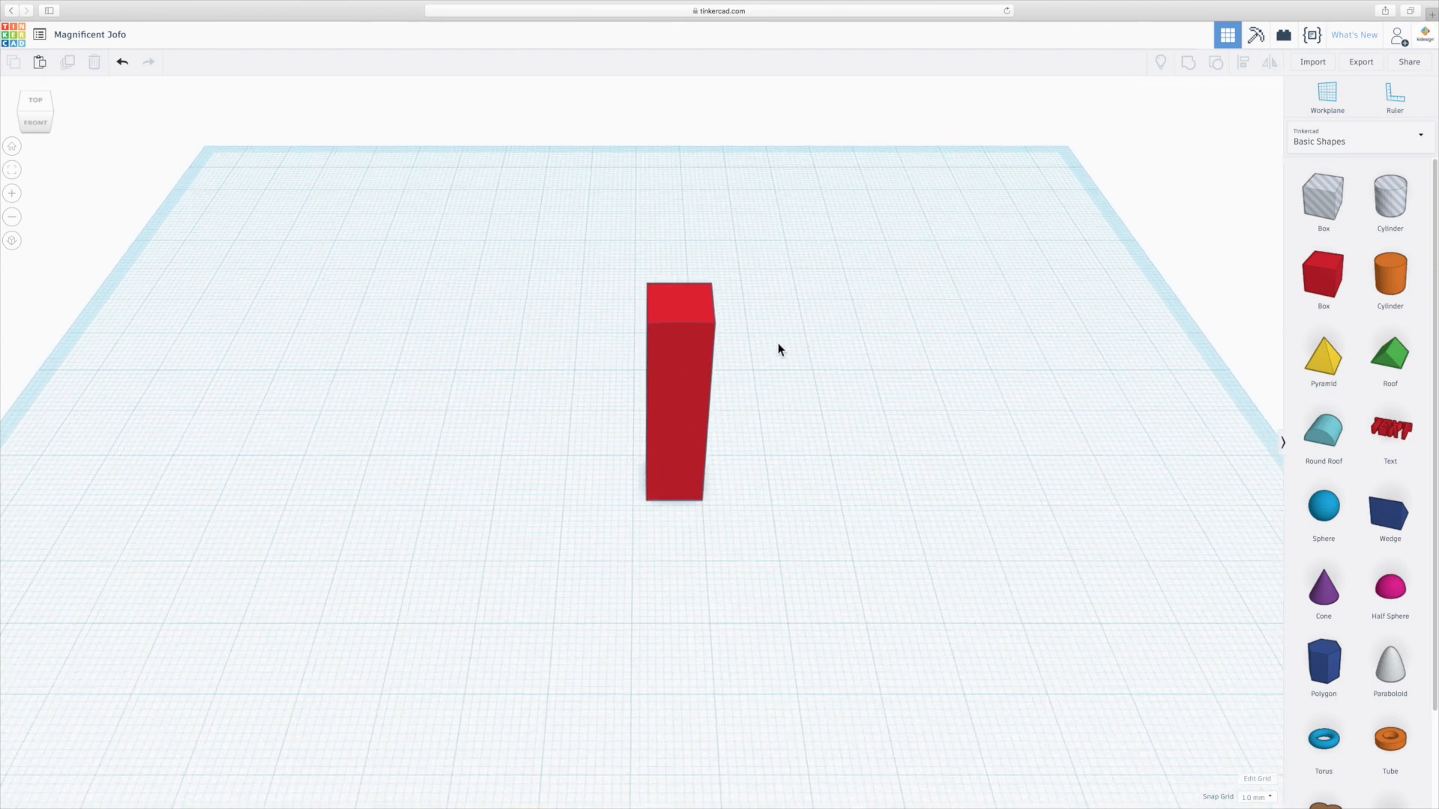
scroll(772, 341, "up", 3)
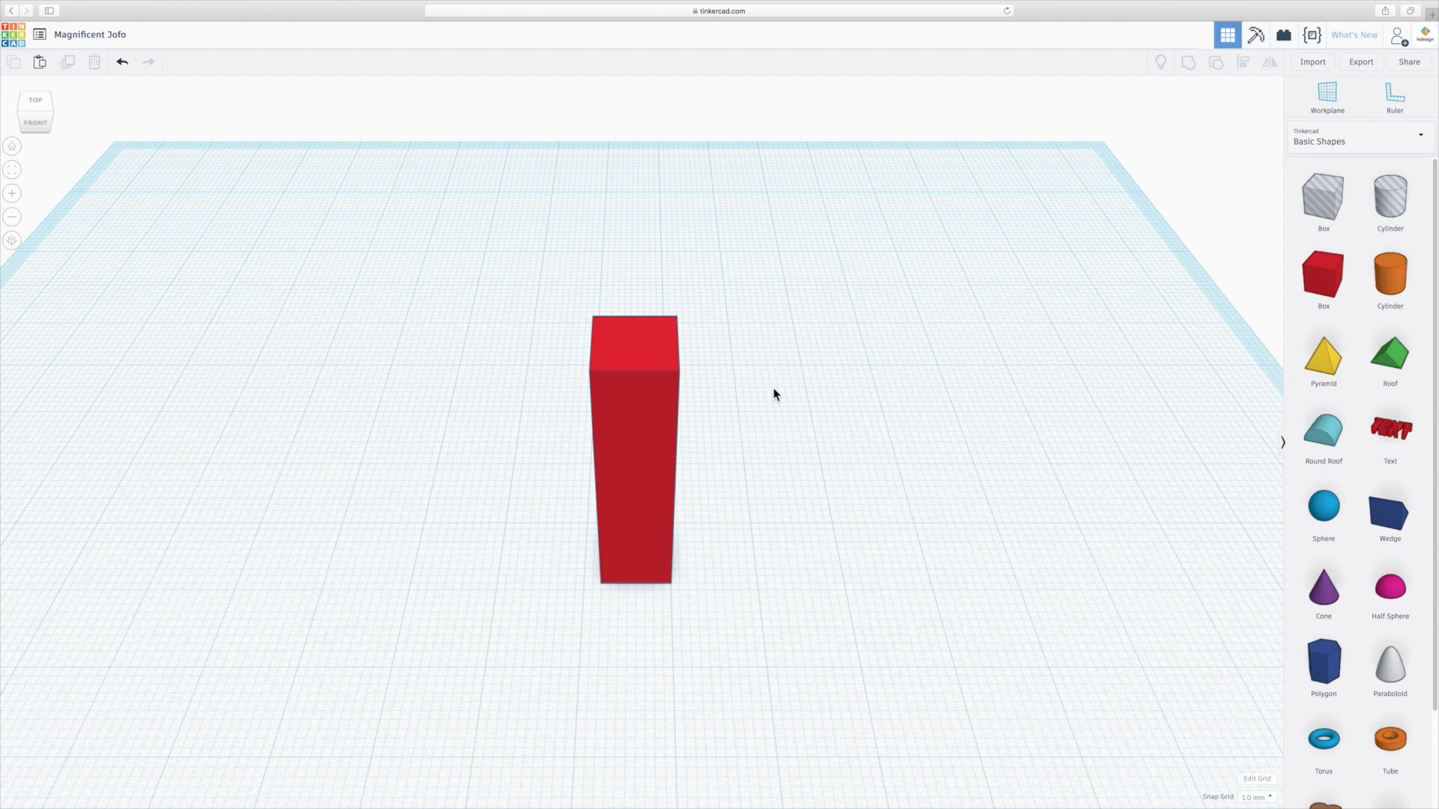
middle_click_drag(773, 388, 750, 417)
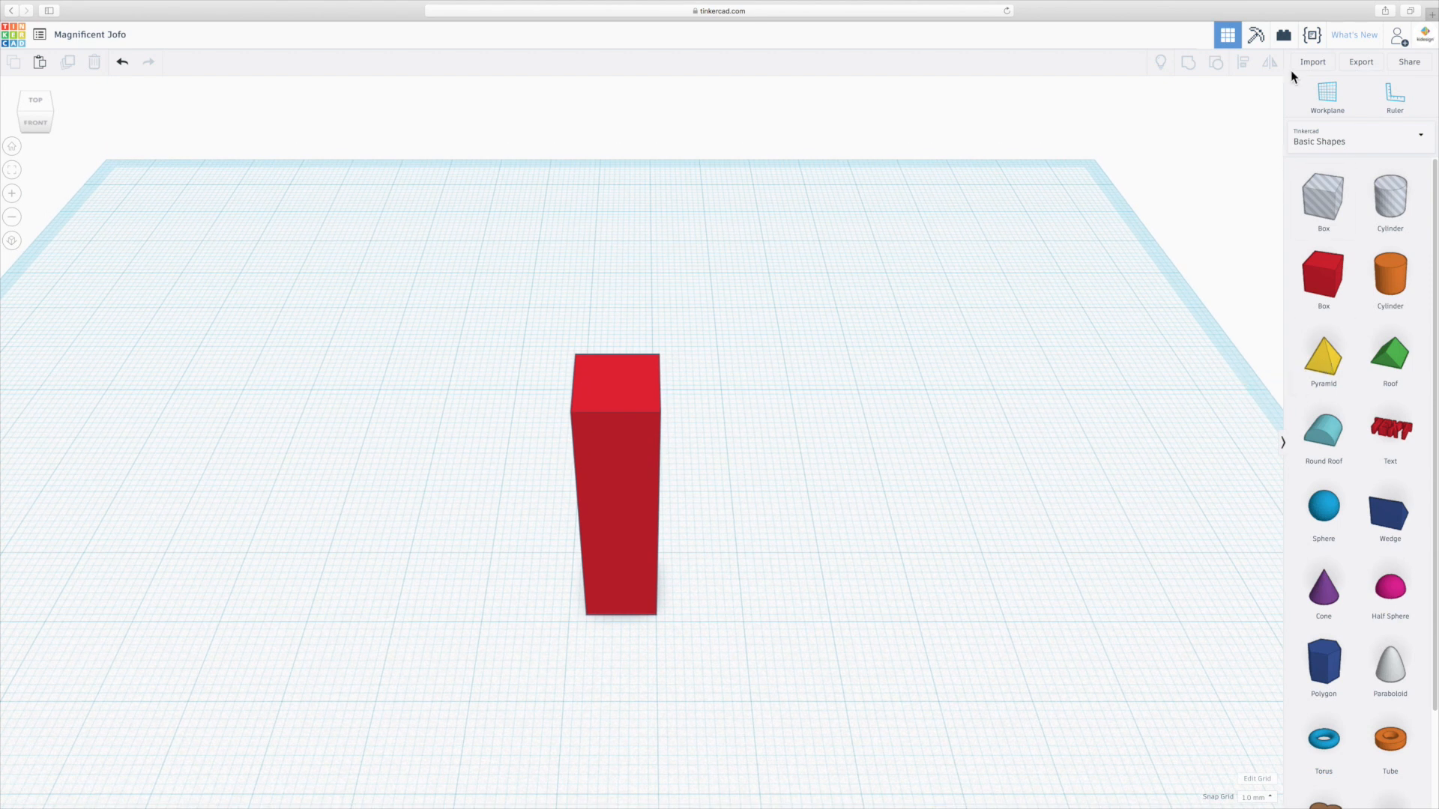
left_click(1332, 101)
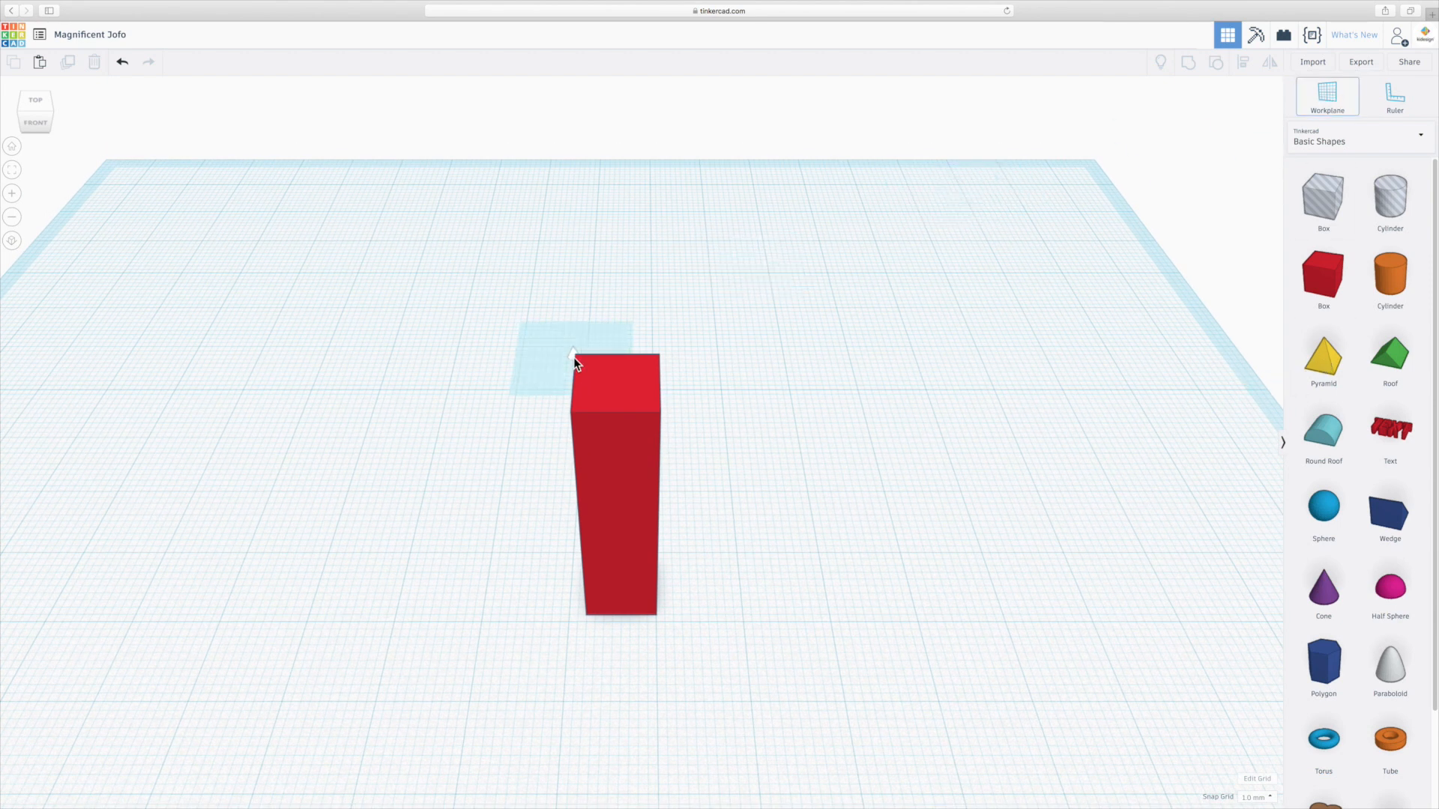
left_click(612, 382)
Place a pyramid on the workplane above the tall box.
right_click_drag(730, 391, 819, 443)
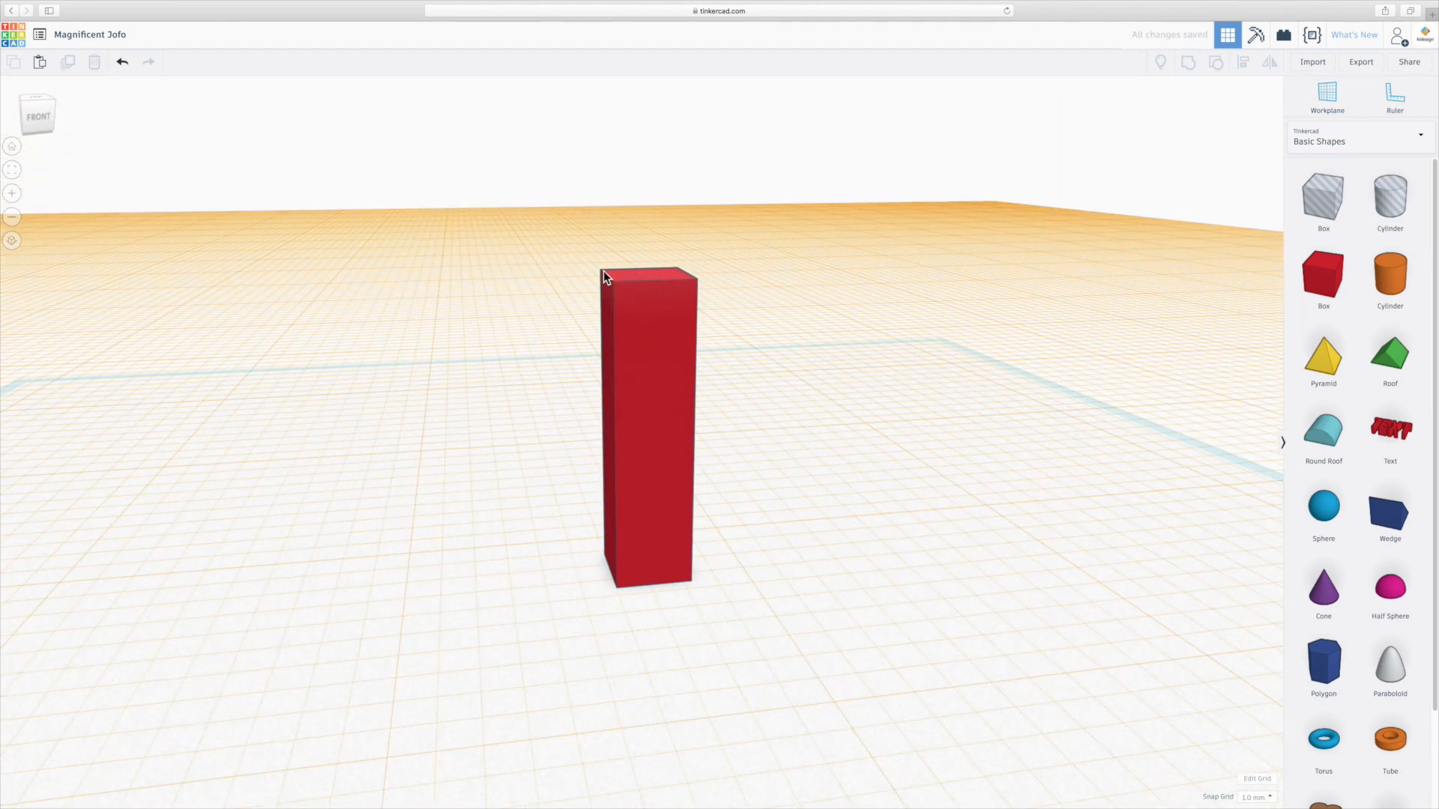
right_click_drag(771, 313, 771, 391)
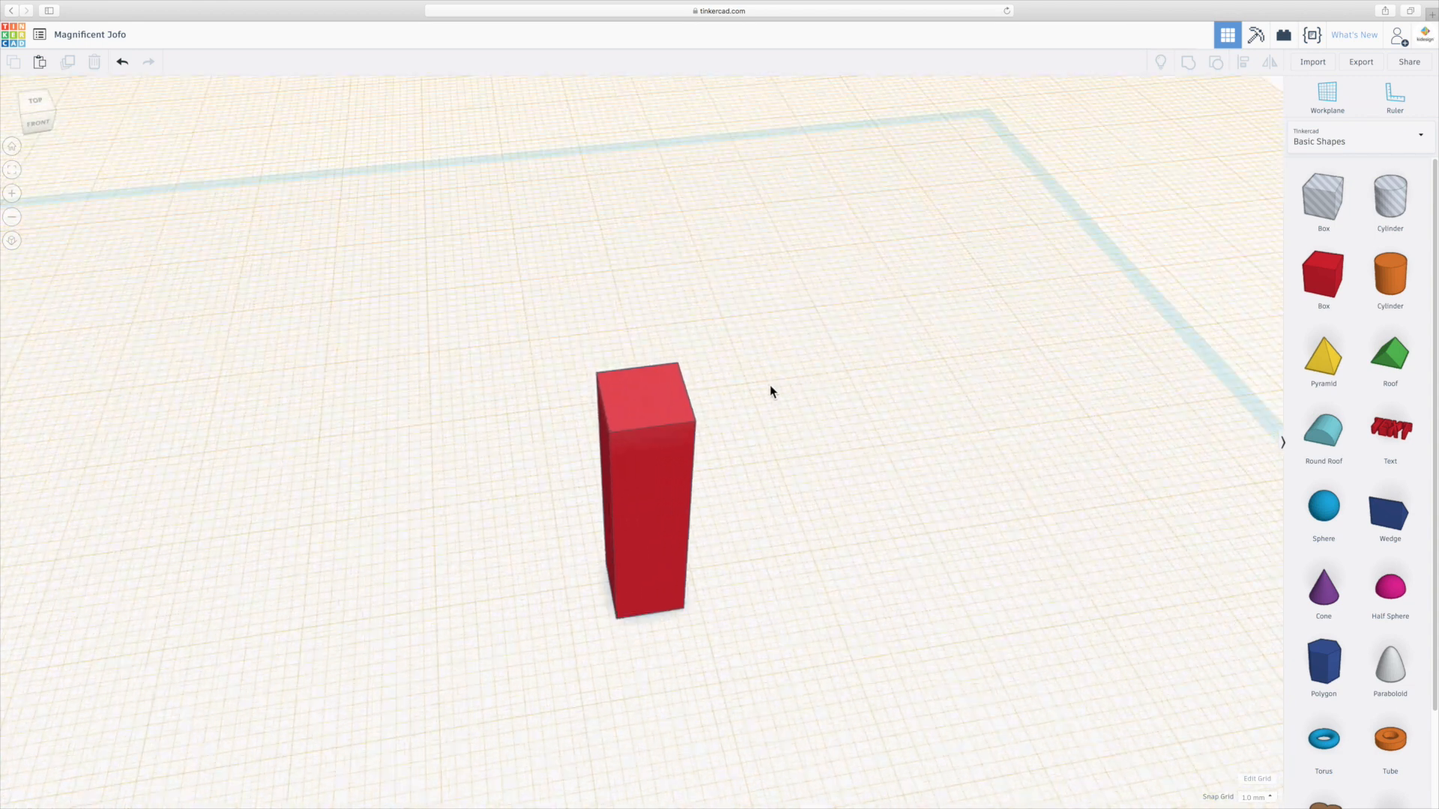
scroll(770, 391, "down", 4)
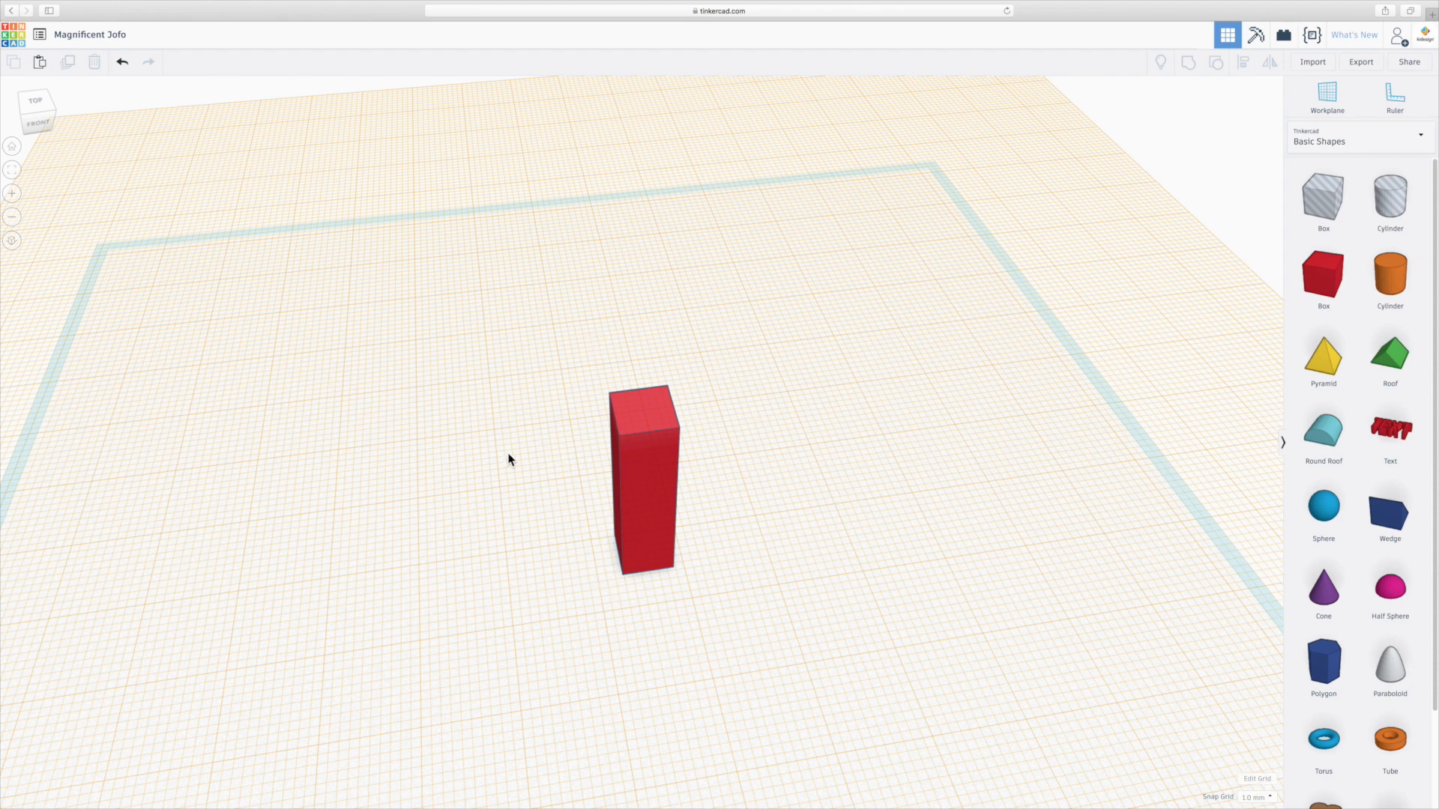
left_click_drag(1324, 360, 645, 410)
right_click_drag(748, 494, 821, 499)
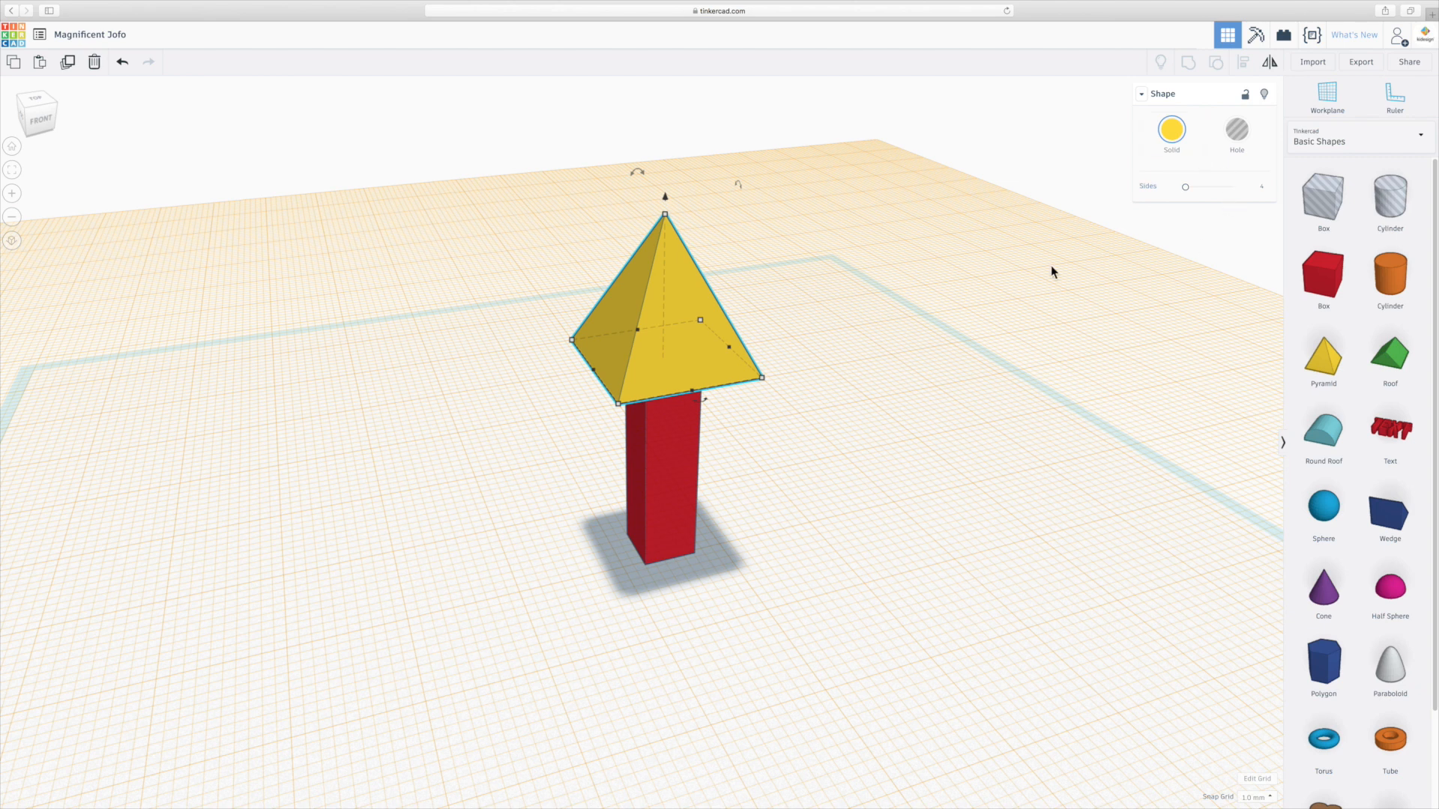
Resize the pyramid to a length, width and height of 8.
mouse_move(763, 382)
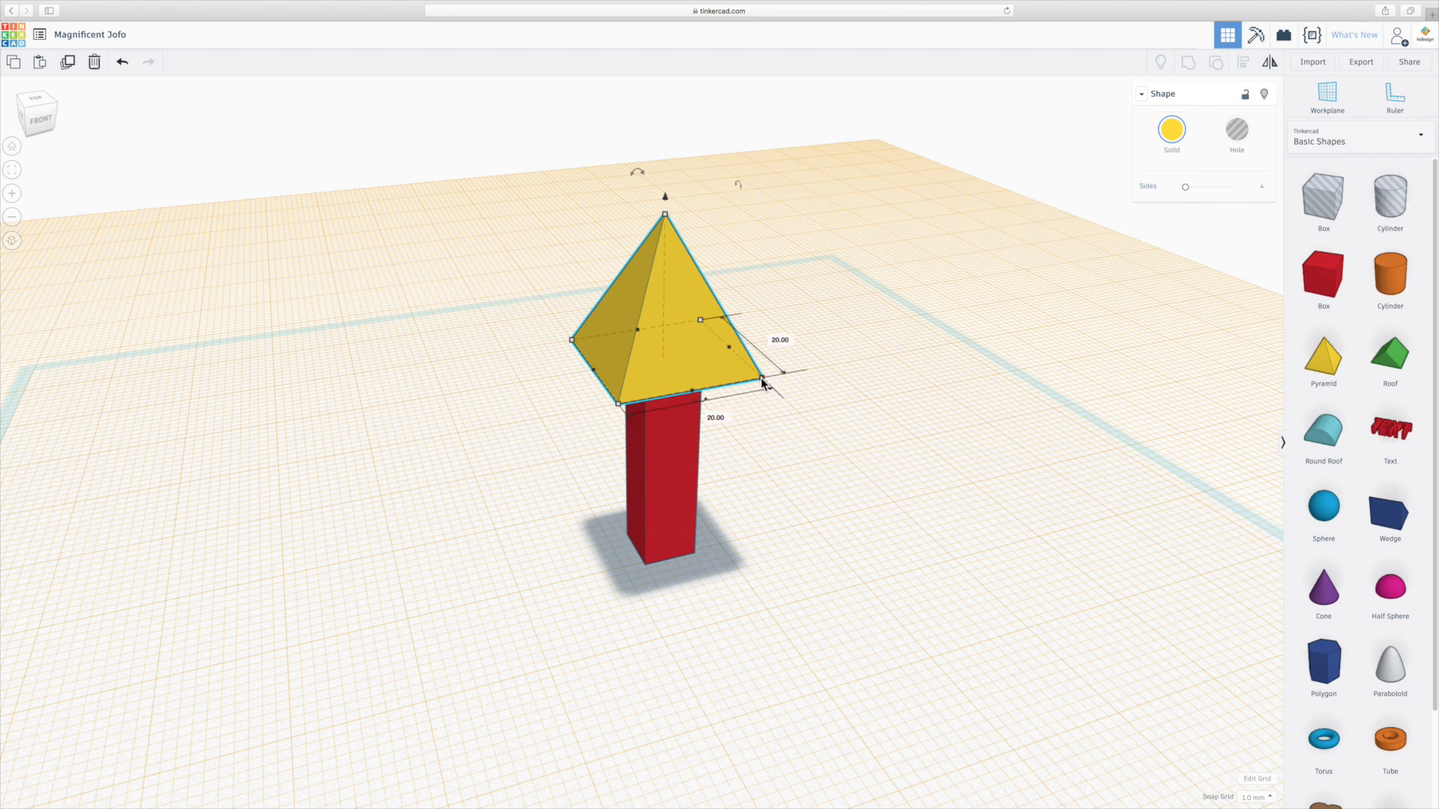
left_click(712, 415)
type("8")
key("Return")
left_click(696, 350)
type("8")
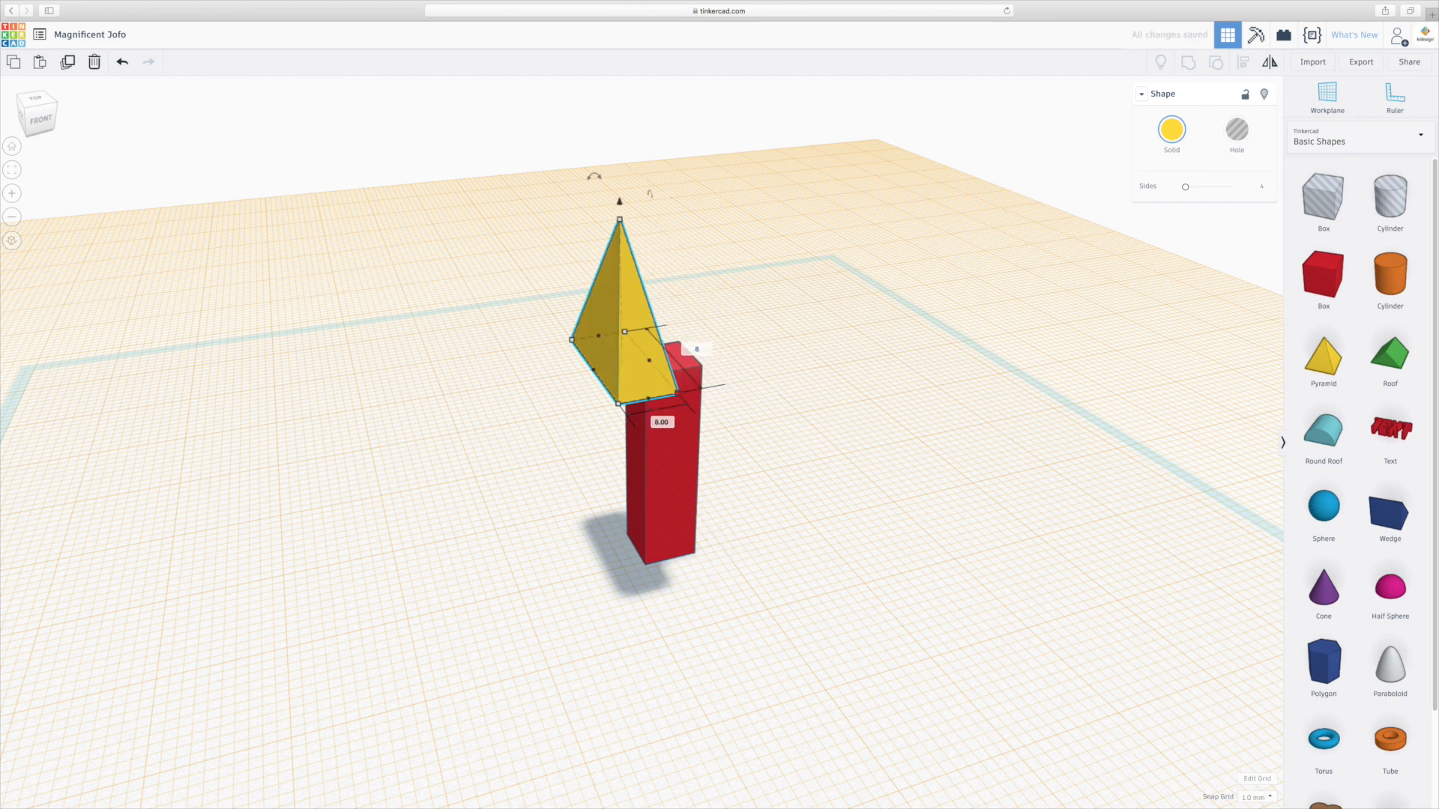
key("Return")
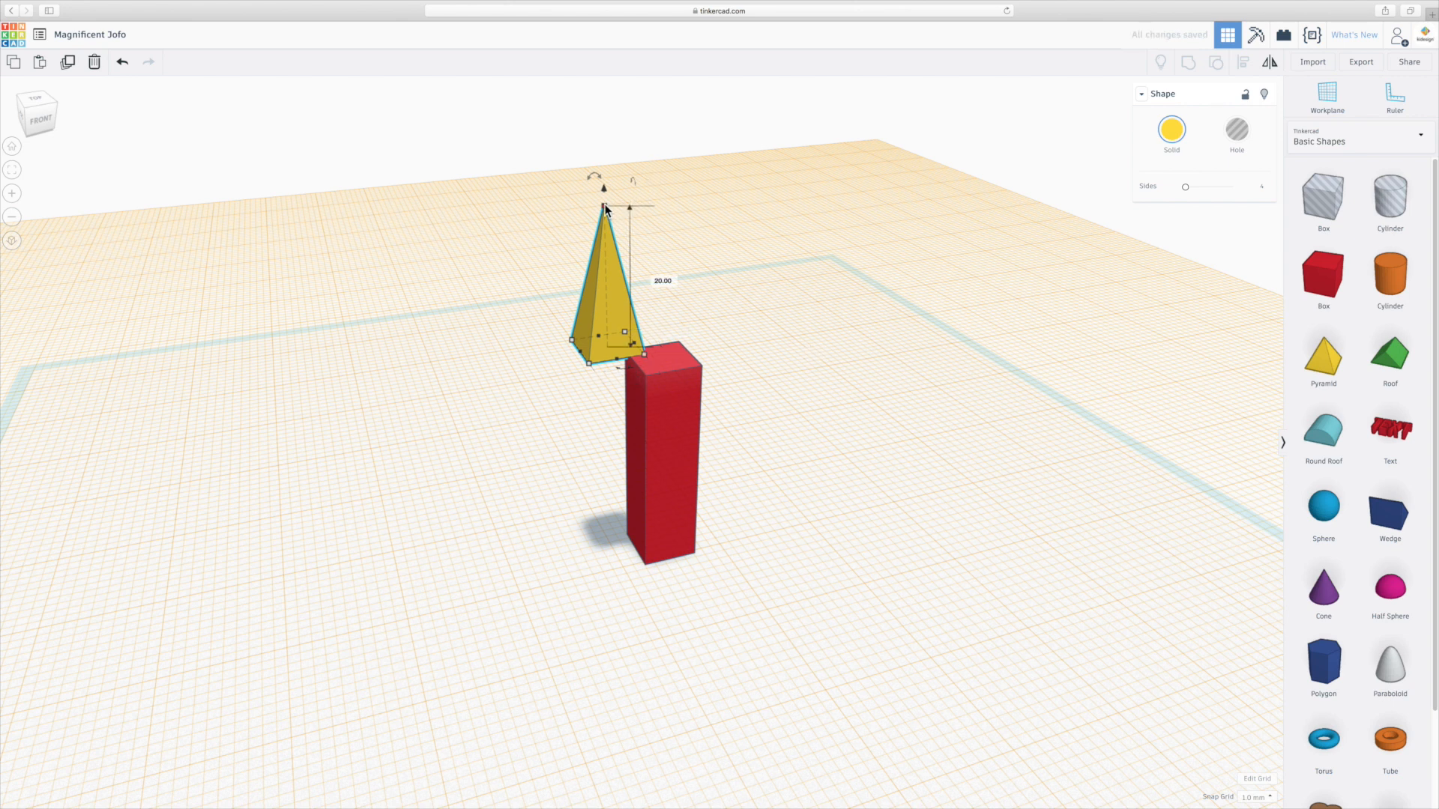
left_click(662, 278)
type("8")
key("Return")
Move the pyramid so it sits centered on top of the tall box.
scroll(715, 286, "up", 3)
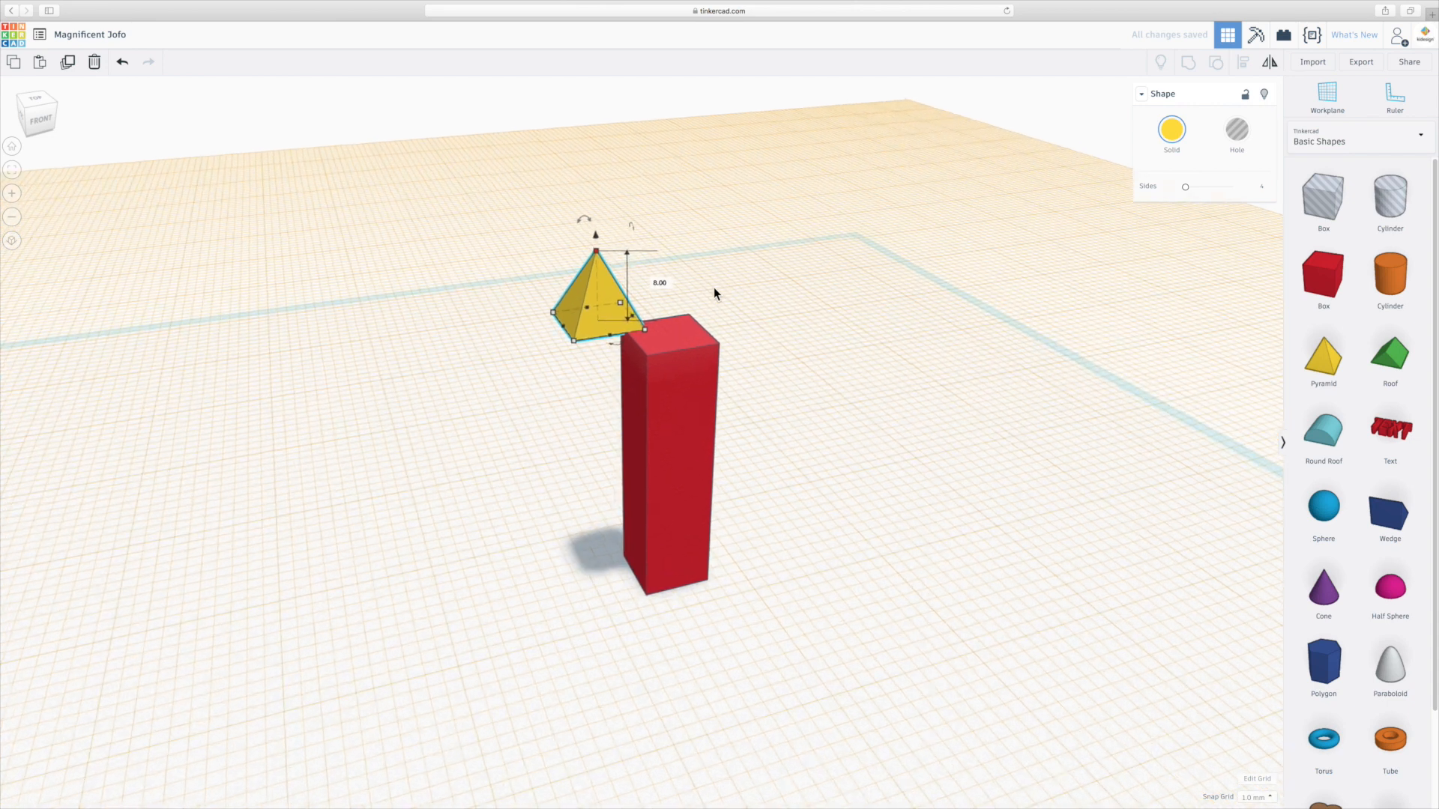
middle_click_drag(748, 242, 753, 278)
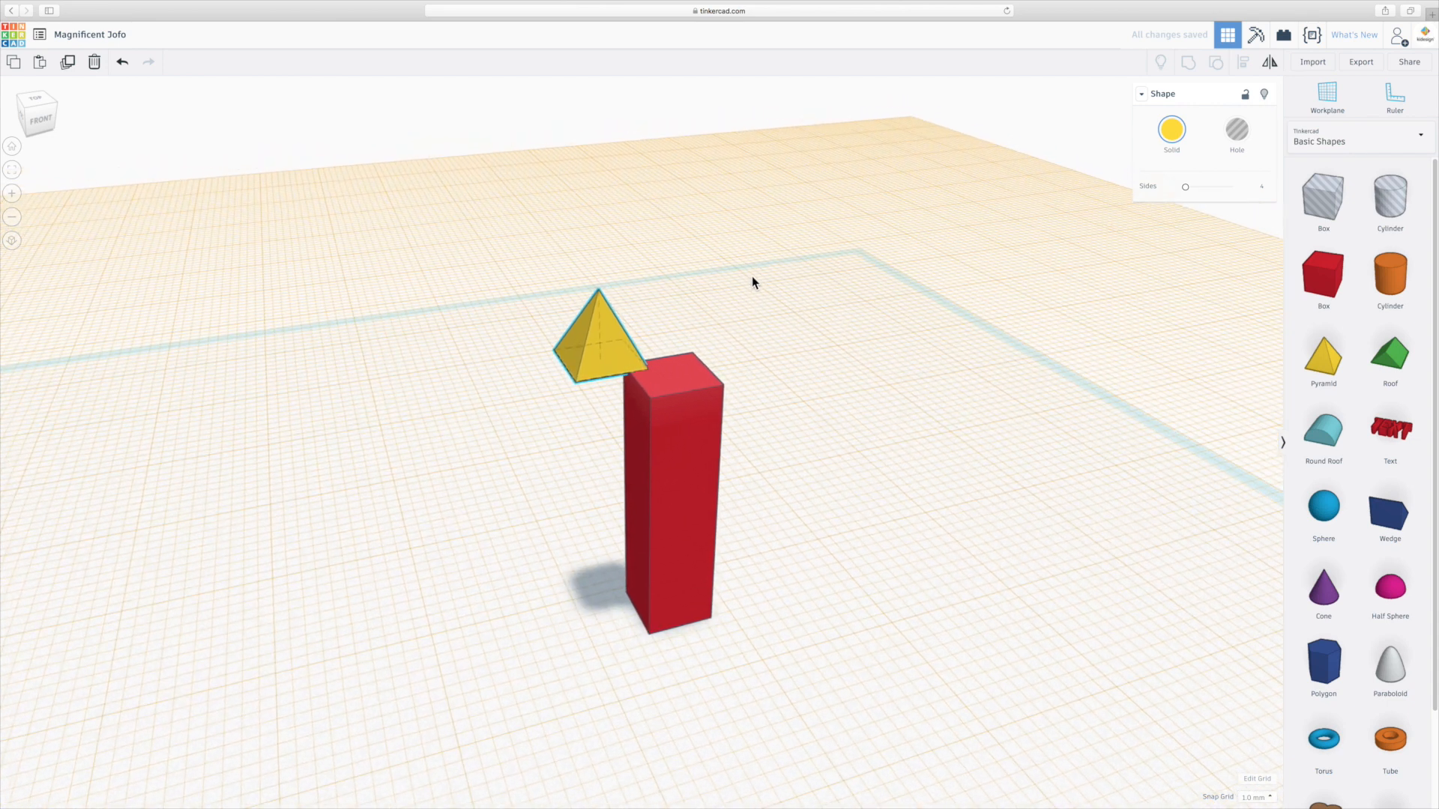
left_click_drag(619, 360, 688, 374)
left_click(784, 353)
right_click_drag(739, 408, 807, 438)
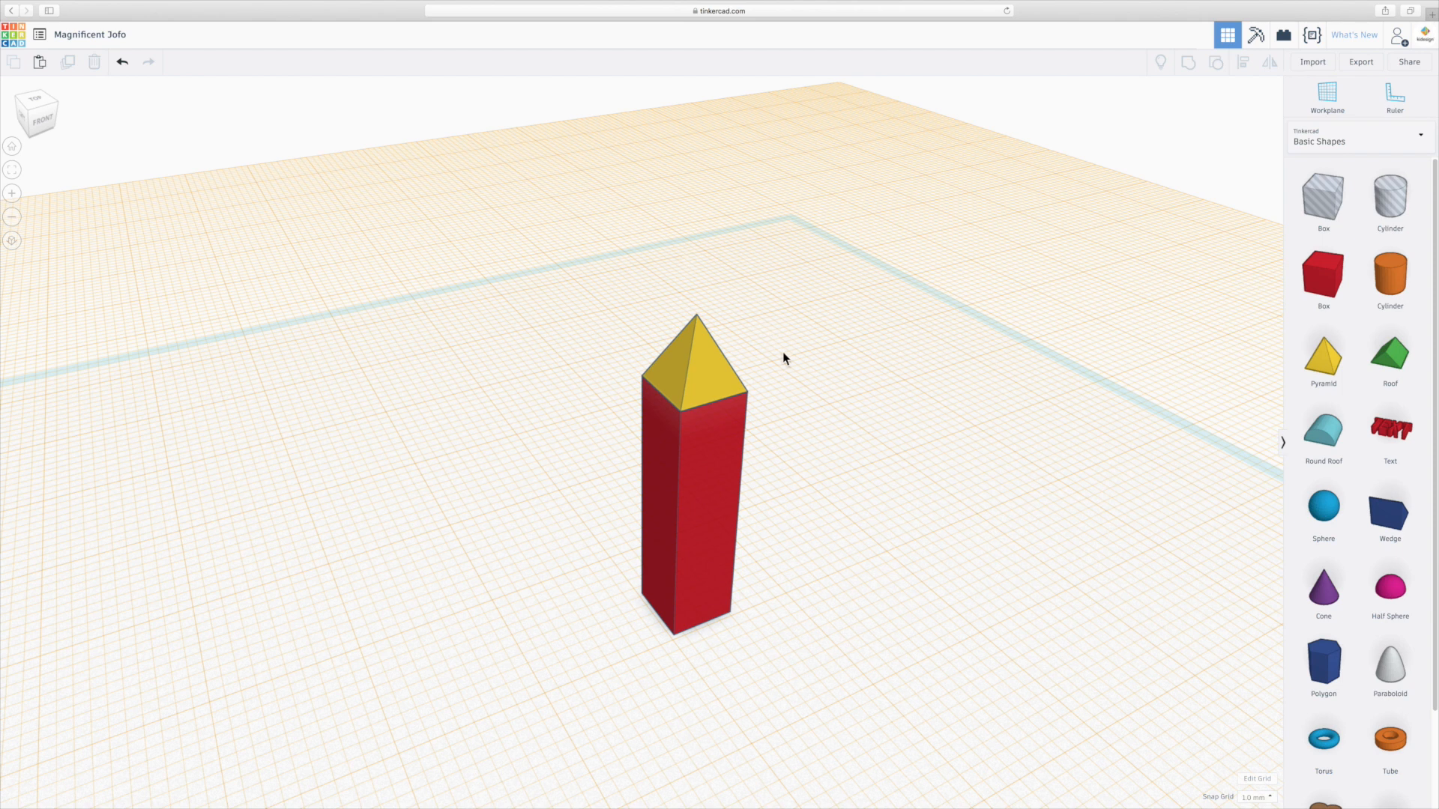
right_click_drag(870, 417, 838, 407)
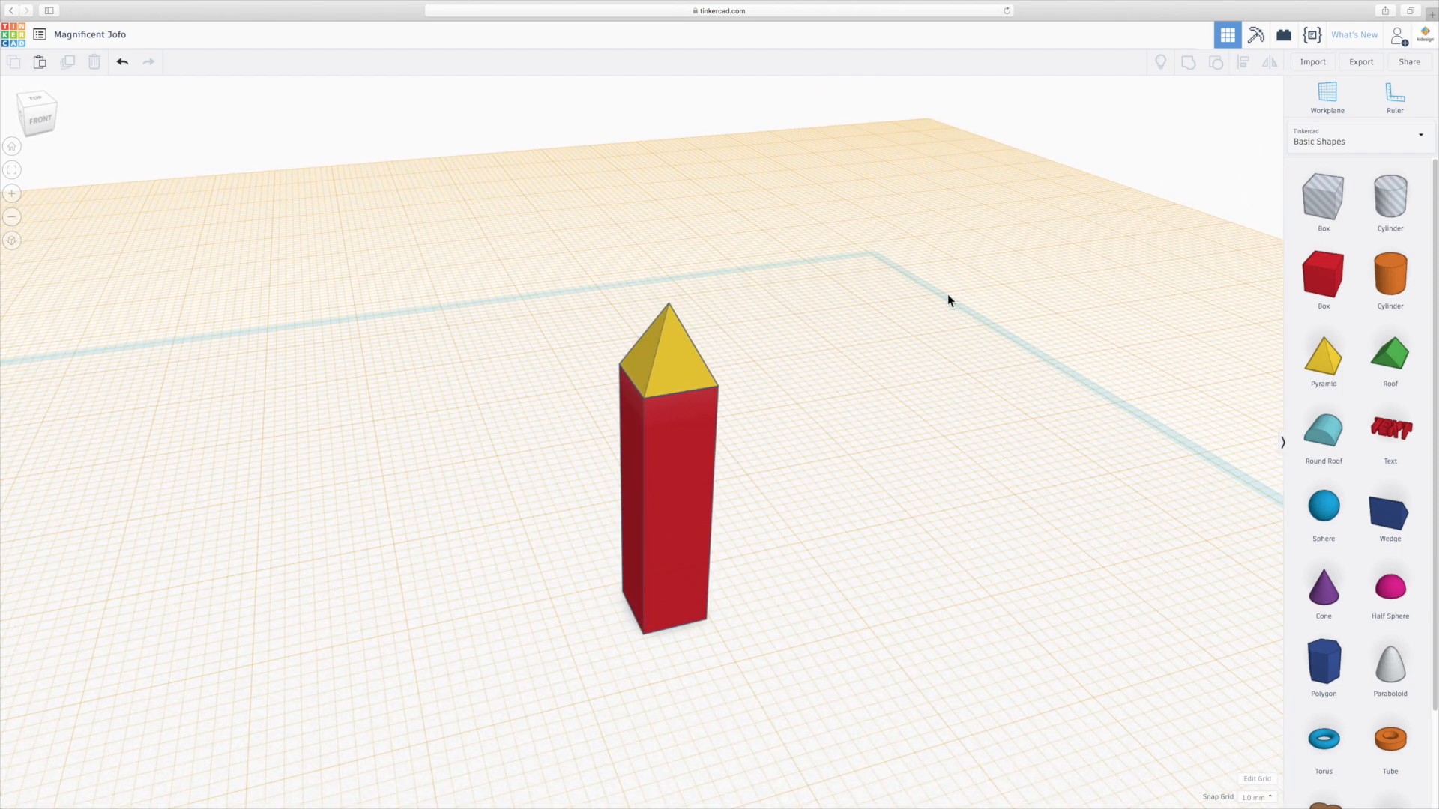
Place a hole box over the pyramid and raise it so it overlaps the pyramid's upper tip.
left_click(1323, 282)
left_click_drag(1304, 198, 661, 384)
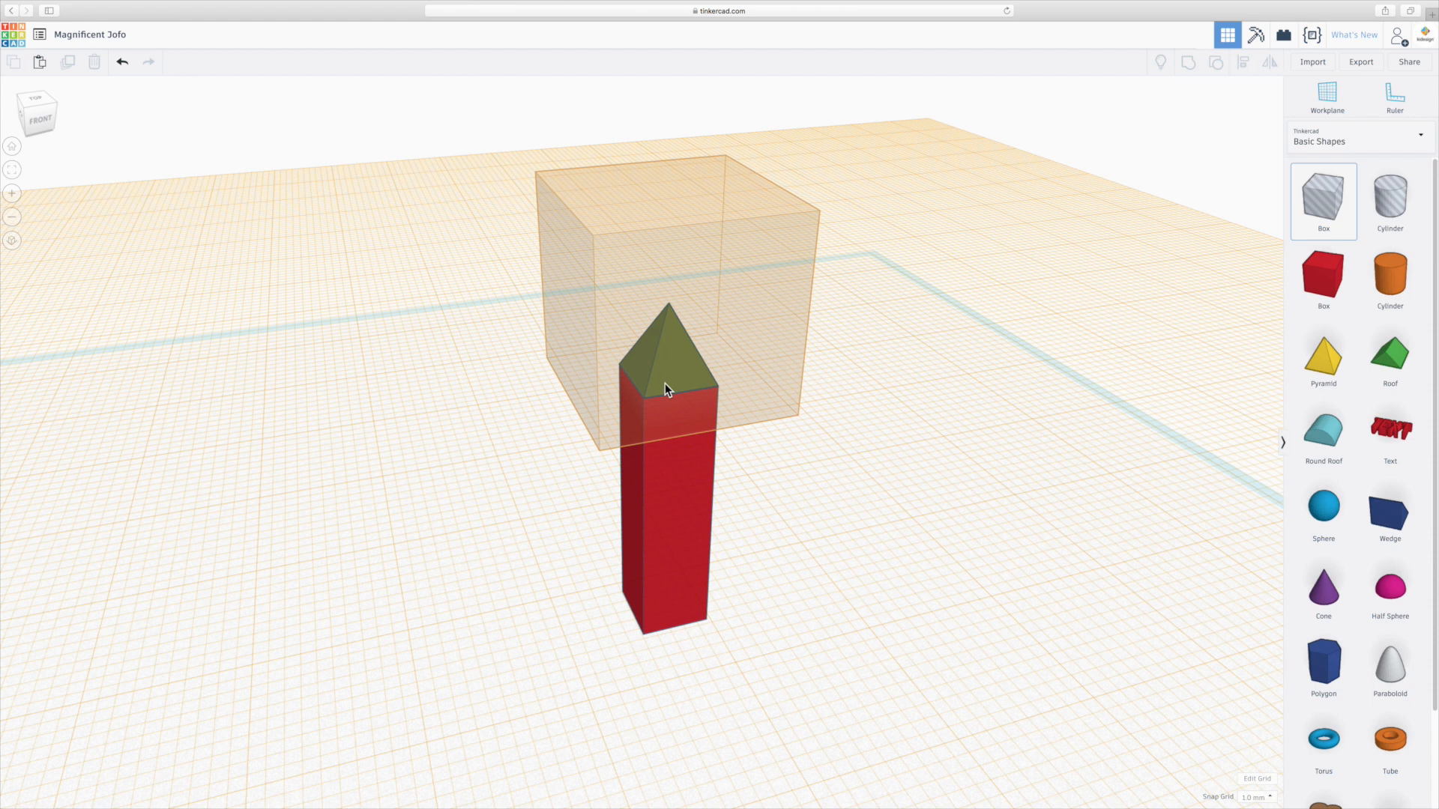
left_click(664, 384)
right_click_drag(842, 459, 819, 225)
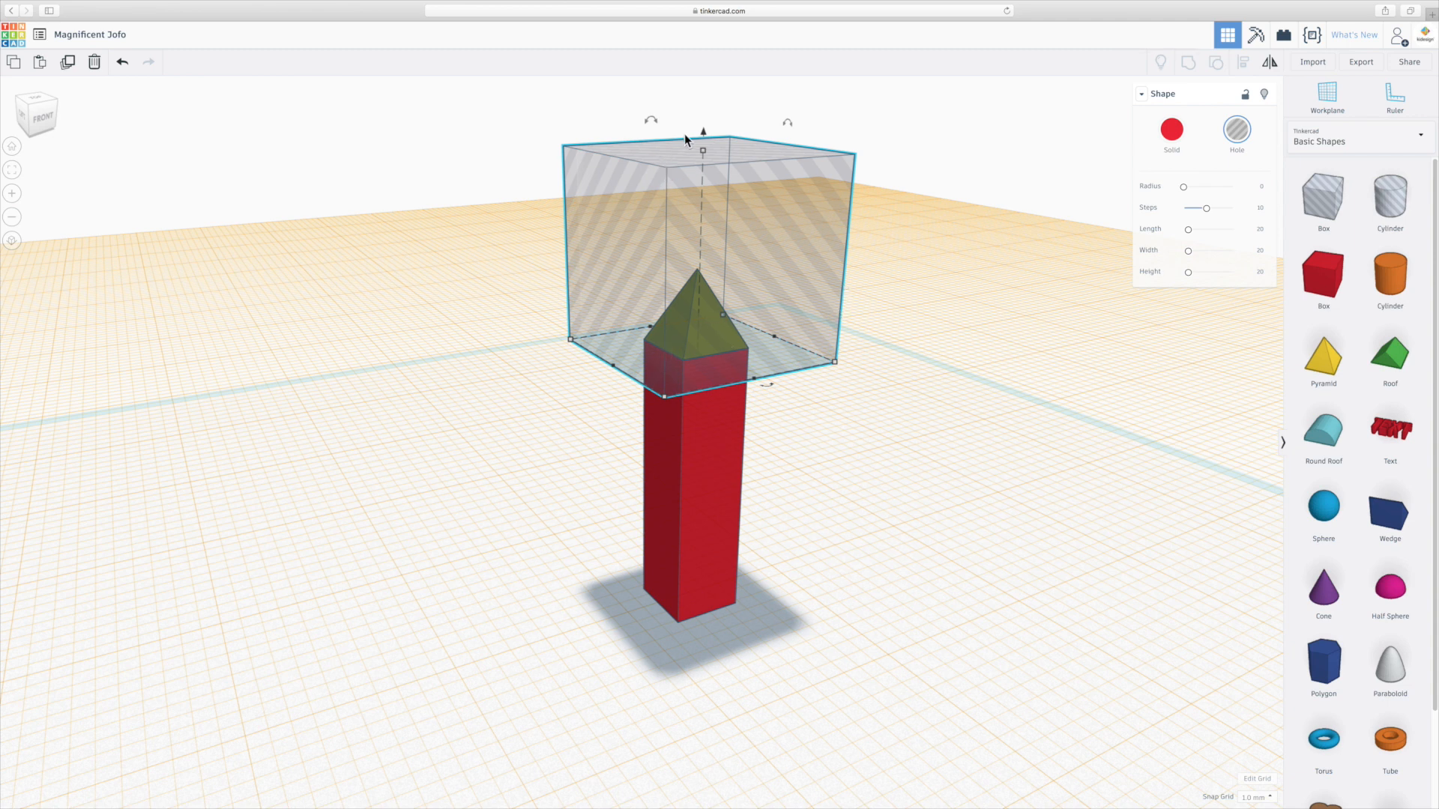
left_click_drag(704, 130, 705, 89)
right_click_drag(809, 386, 694, 356)
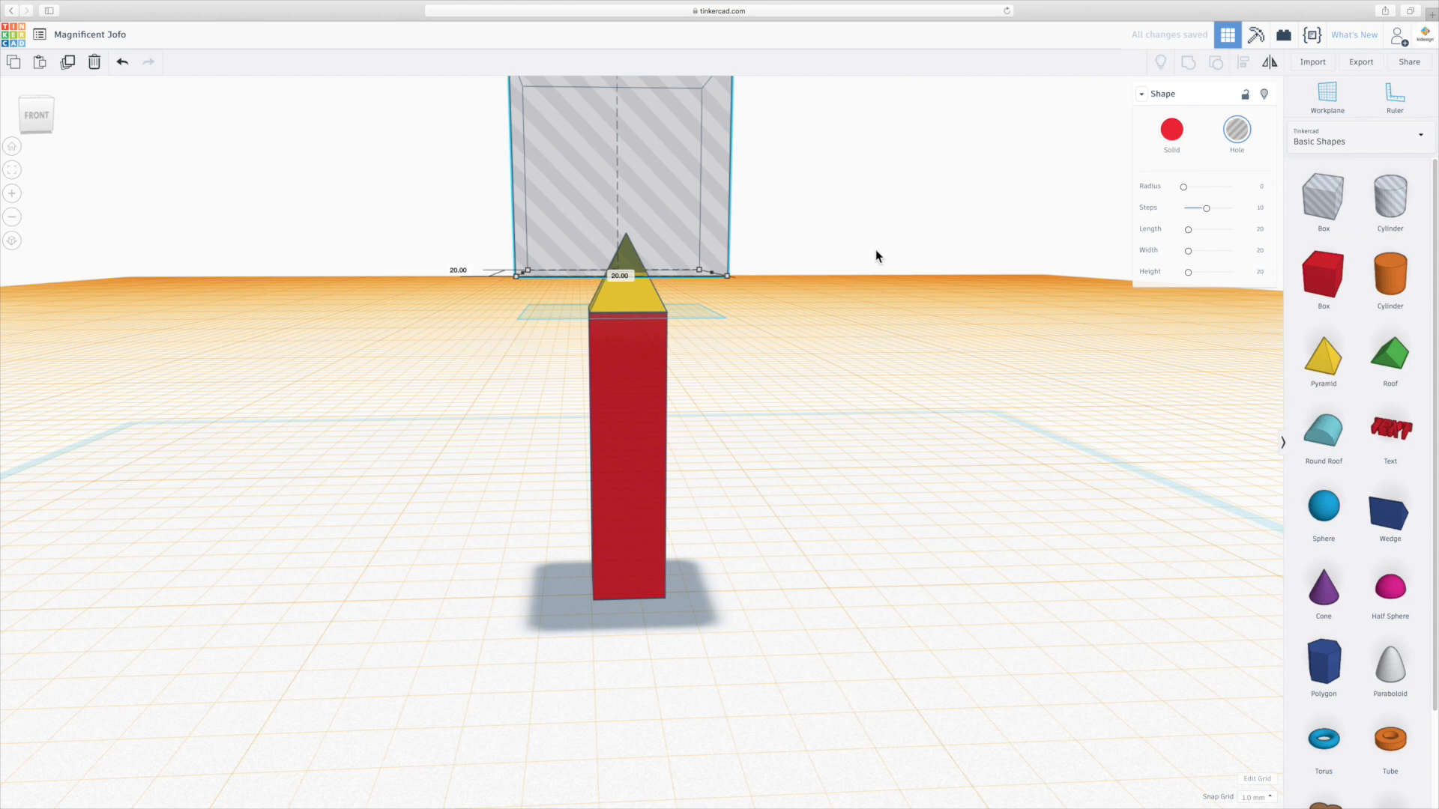
right_click_drag(879, 256, 834, 307)
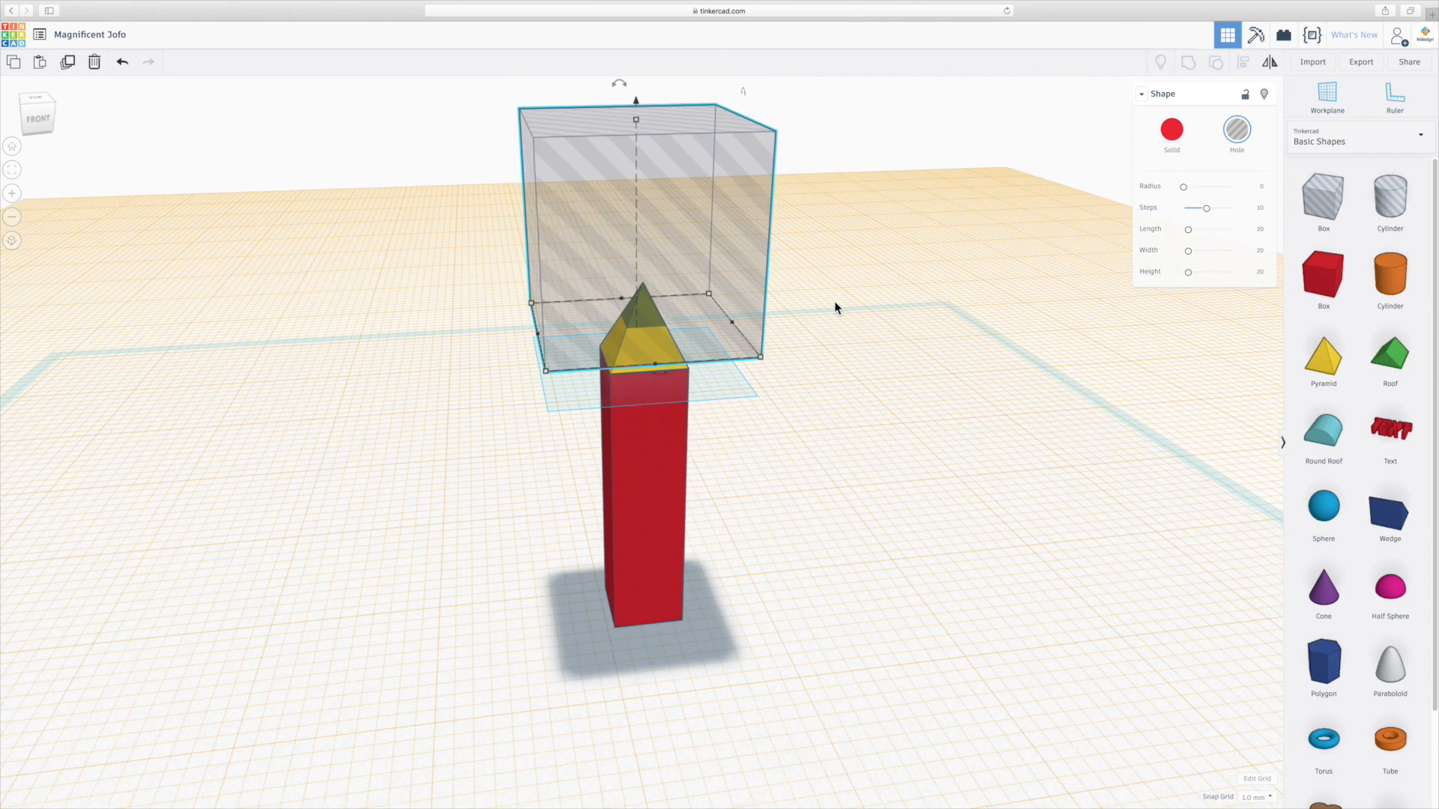
left_click(830, 389)
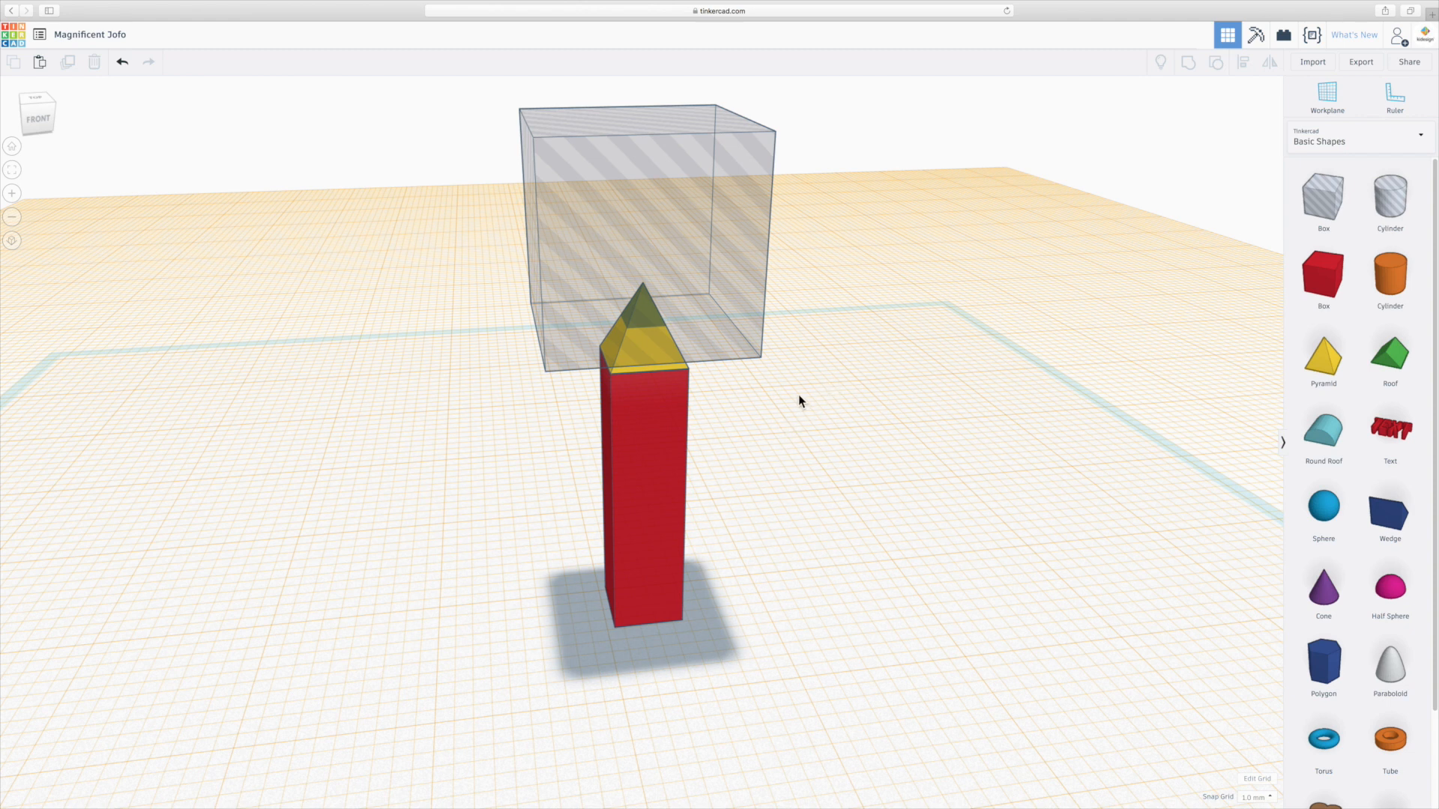
right_click_drag(798, 395, 832, 387)
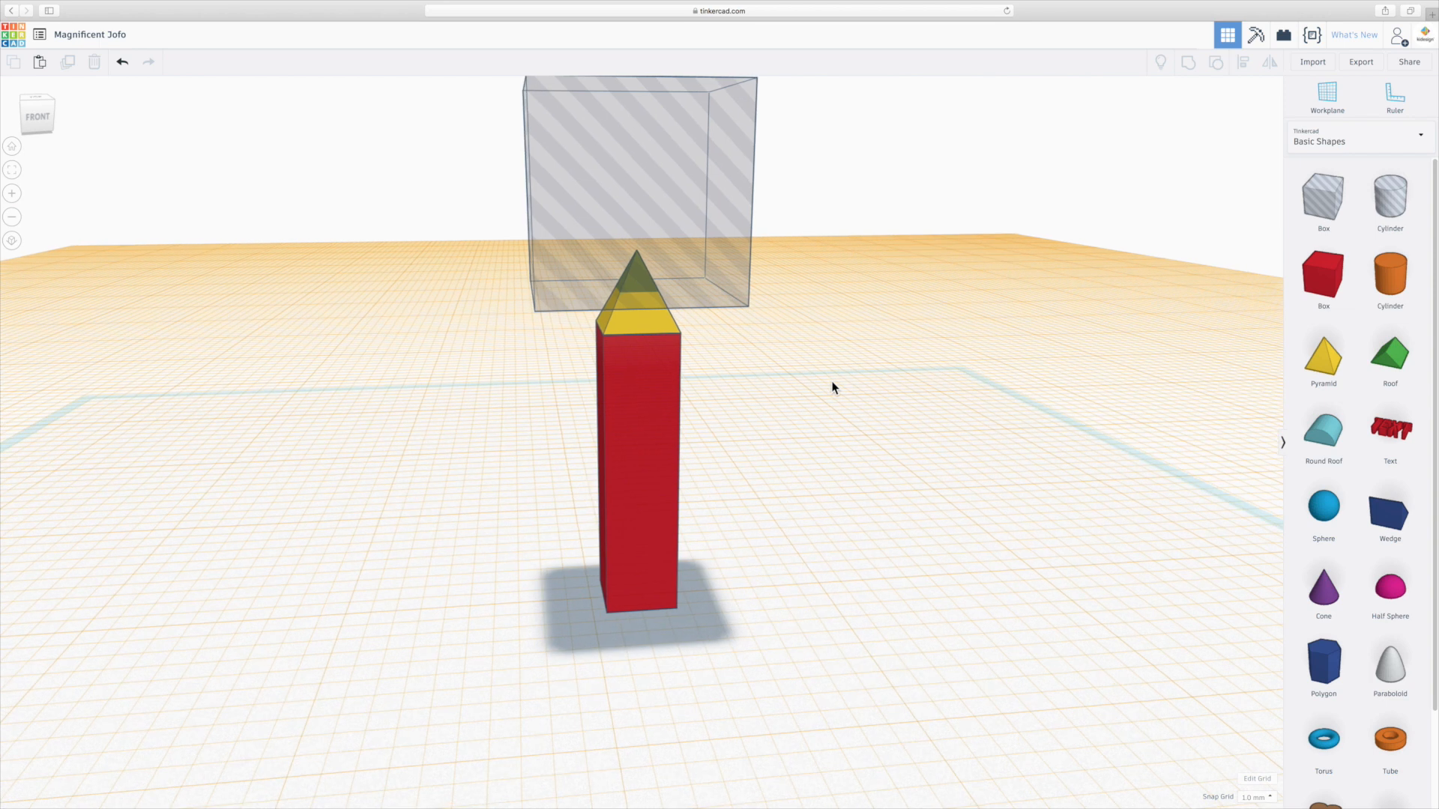
Select the pyramid and hole box together and group them to cut off the pyramid's tip.
left_click(662, 322)
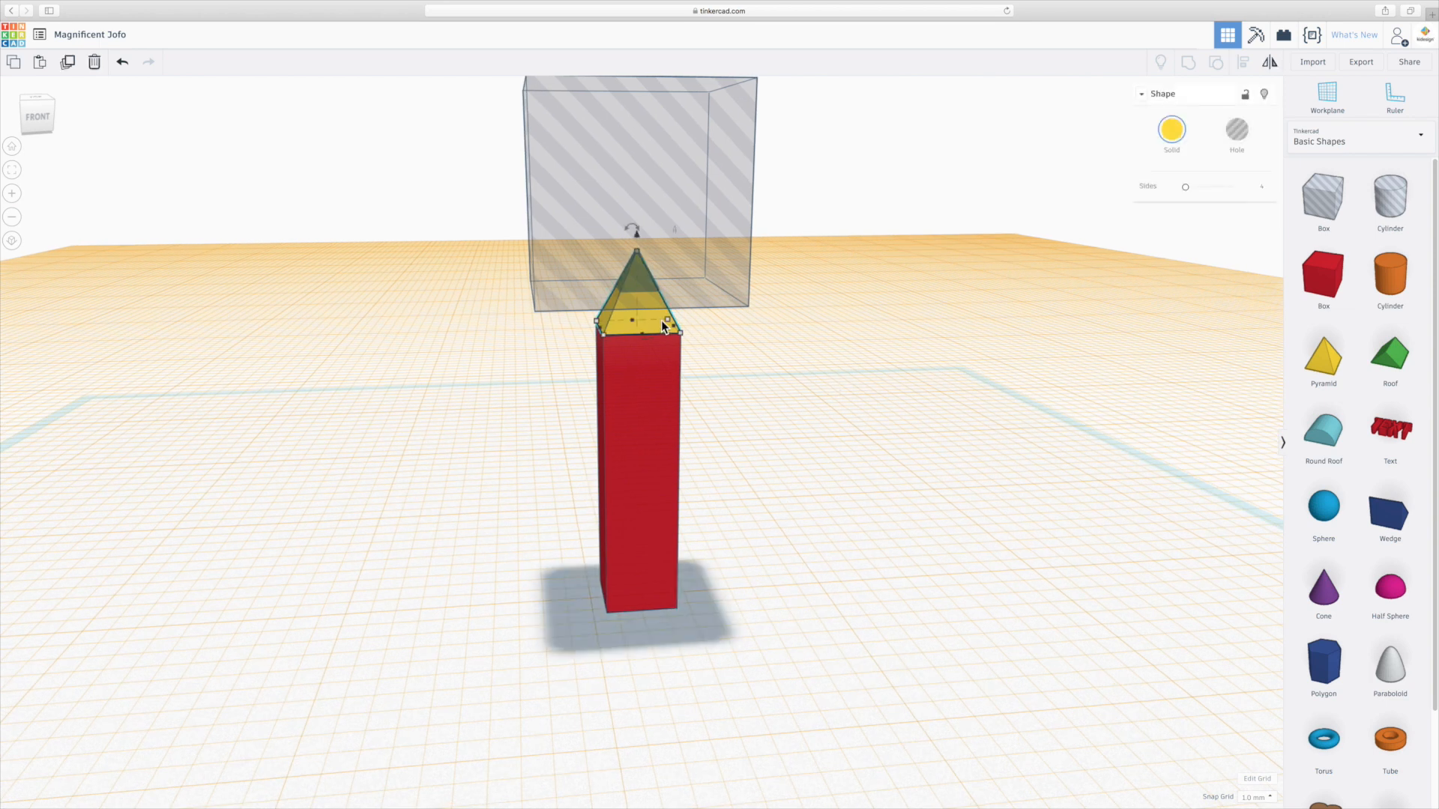
left_click(713, 218, "shift")
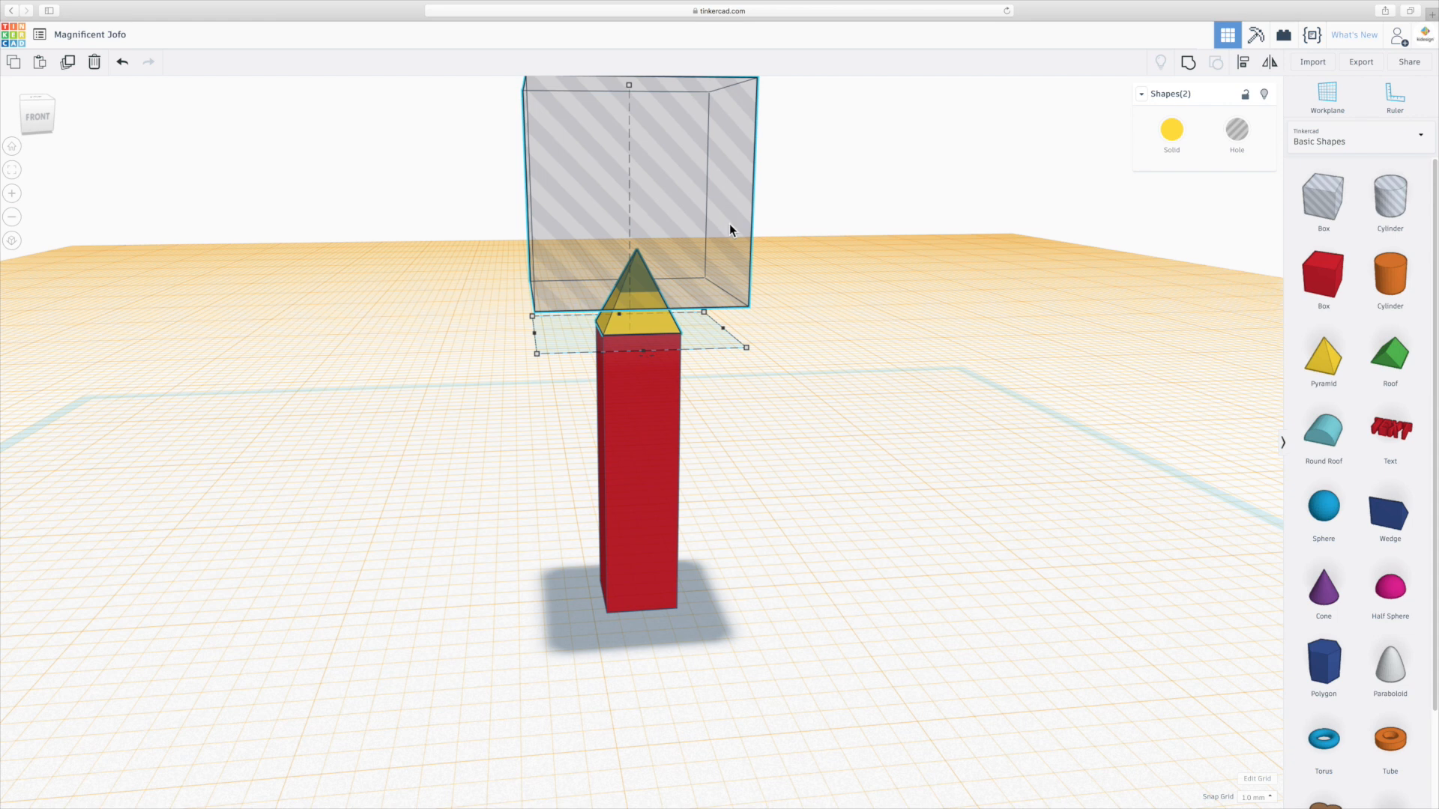
left_click(1193, 64)
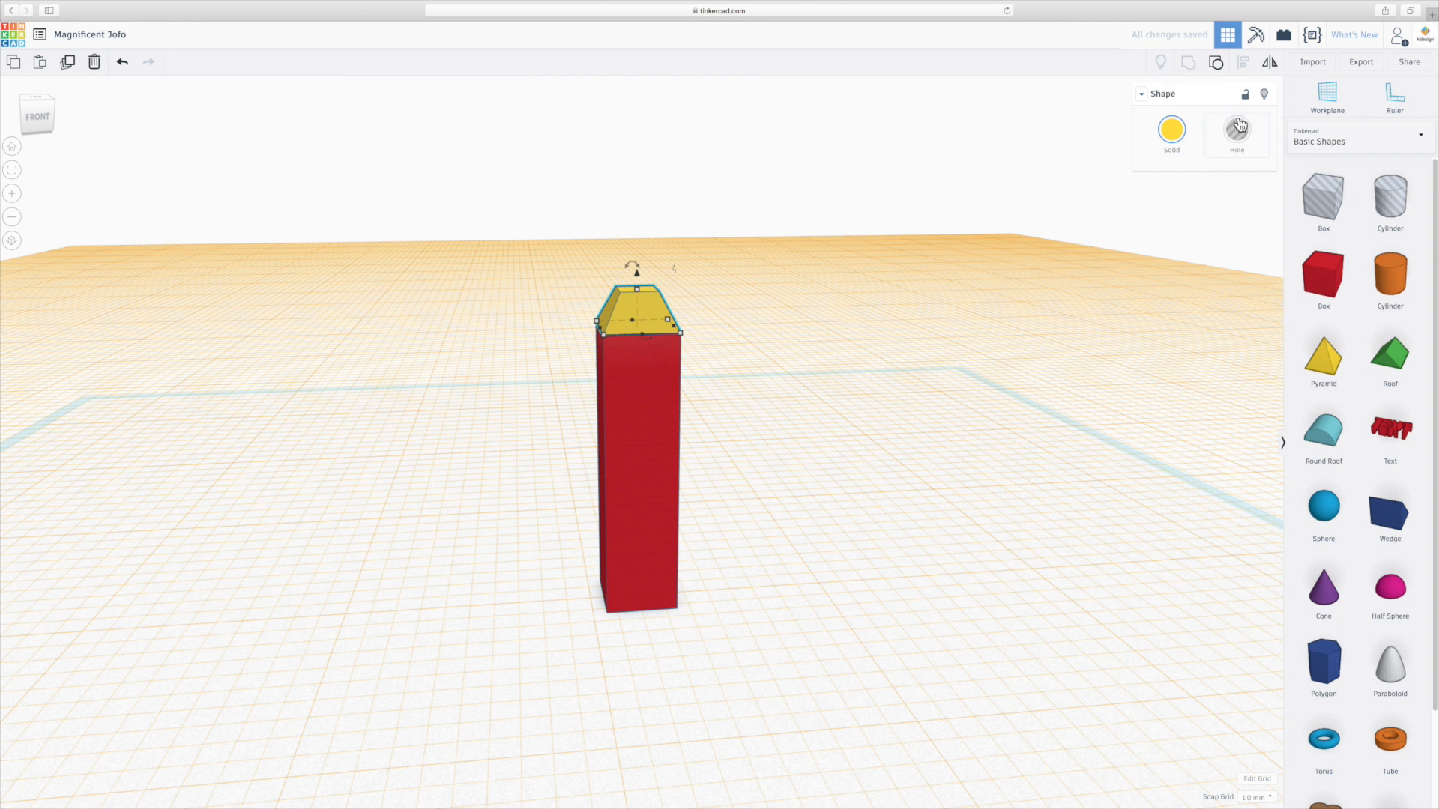
Place a new workplane on the flat top of the truncated pyramid.
left_click(795, 289)
right_click_drag(739, 289, 770, 314)
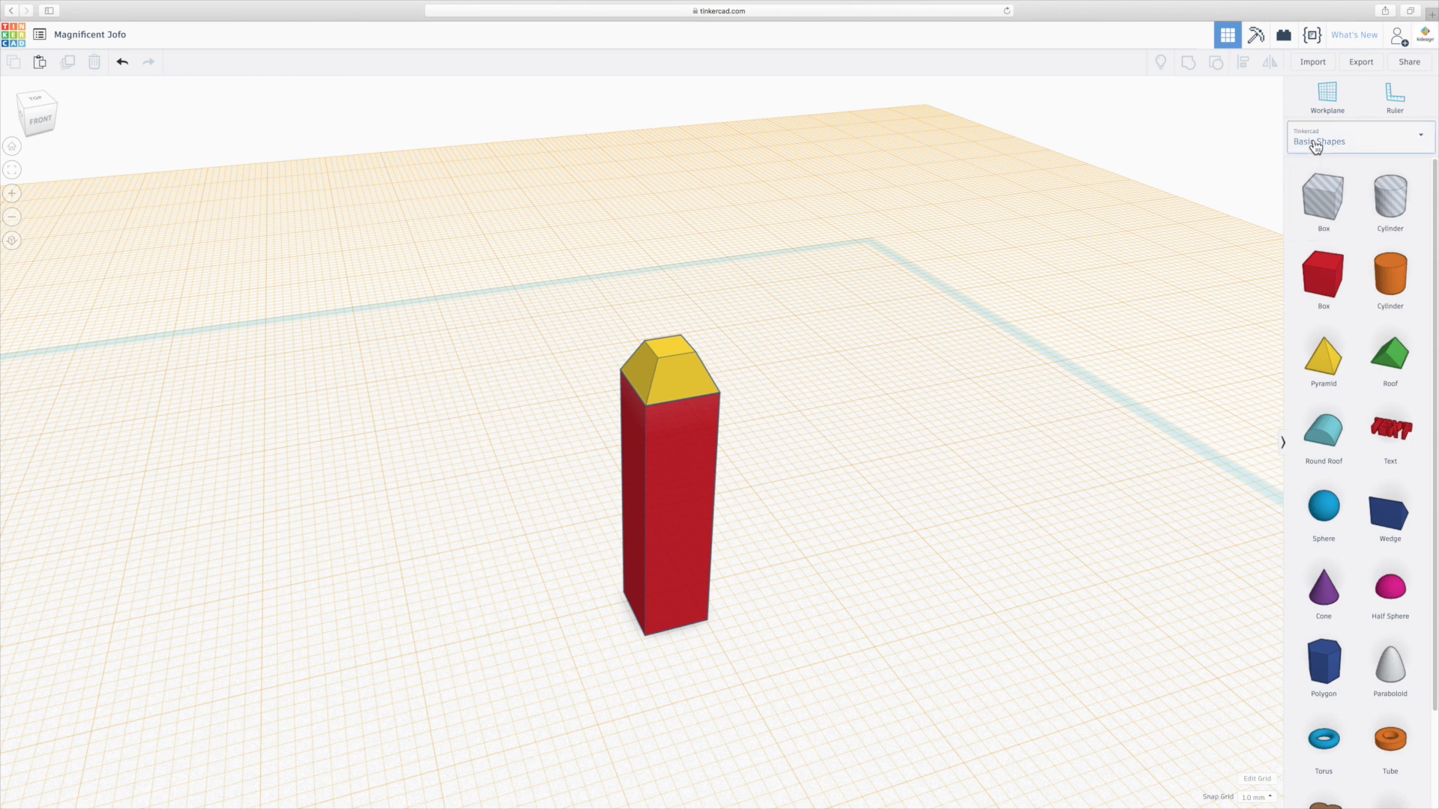
left_click(1328, 94)
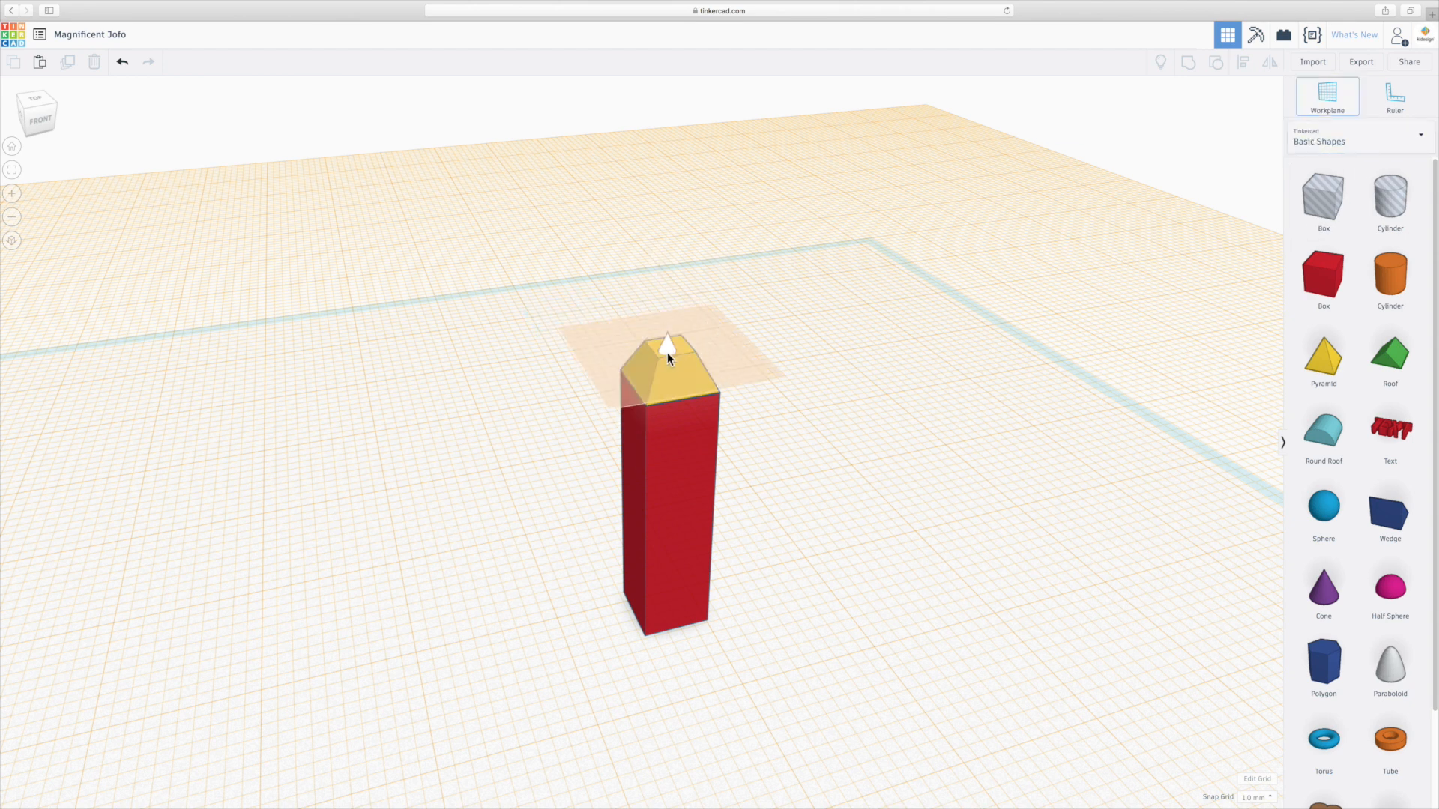
left_click(669, 346)
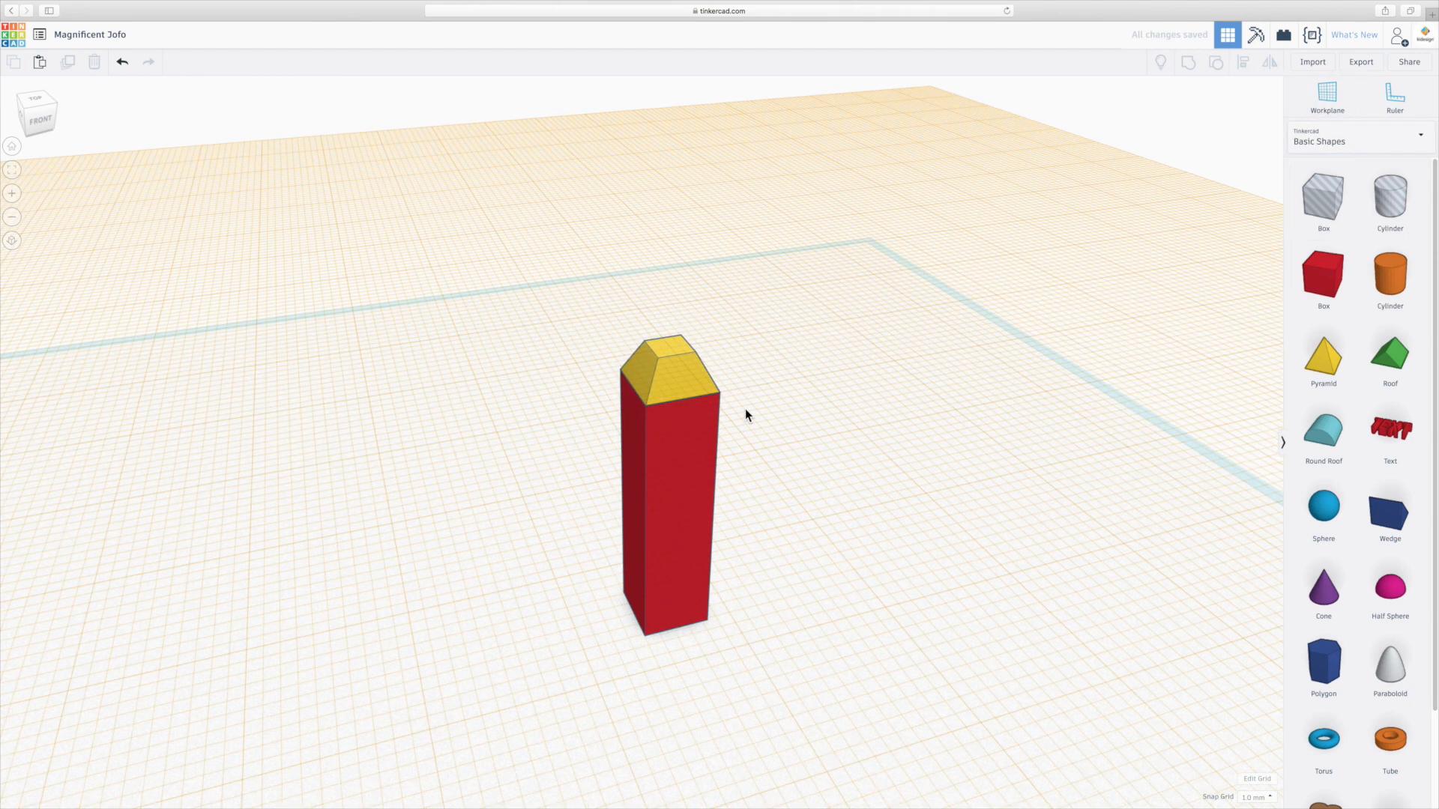
Place a solid box on the new workplane and set its length and width to 4.
right_click_drag(810, 394, 937, 334)
left_click_drag(1305, 285, 652, 338)
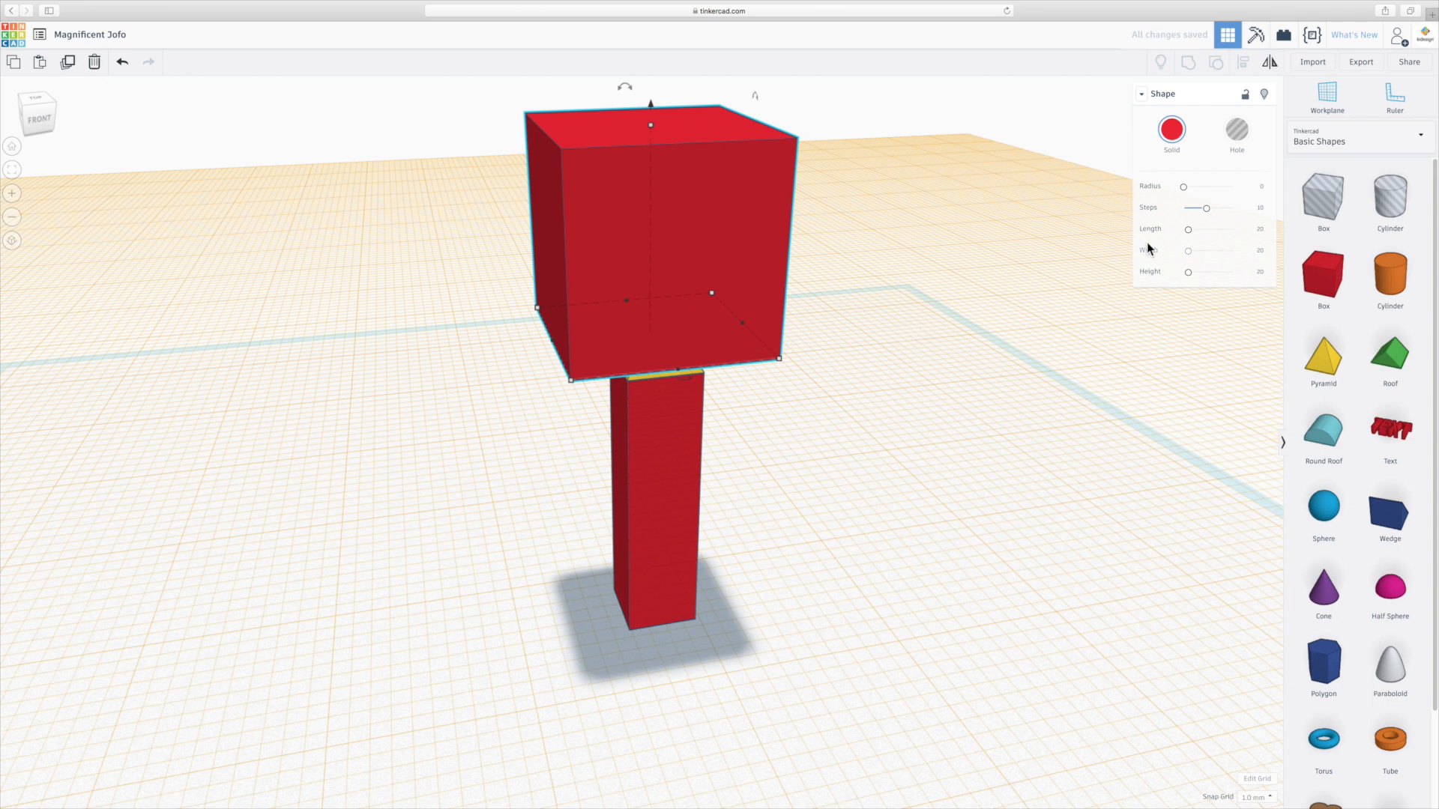
left_click(1261, 229)
type("4")
key("Return")
left_click(1260, 250)
type("4")
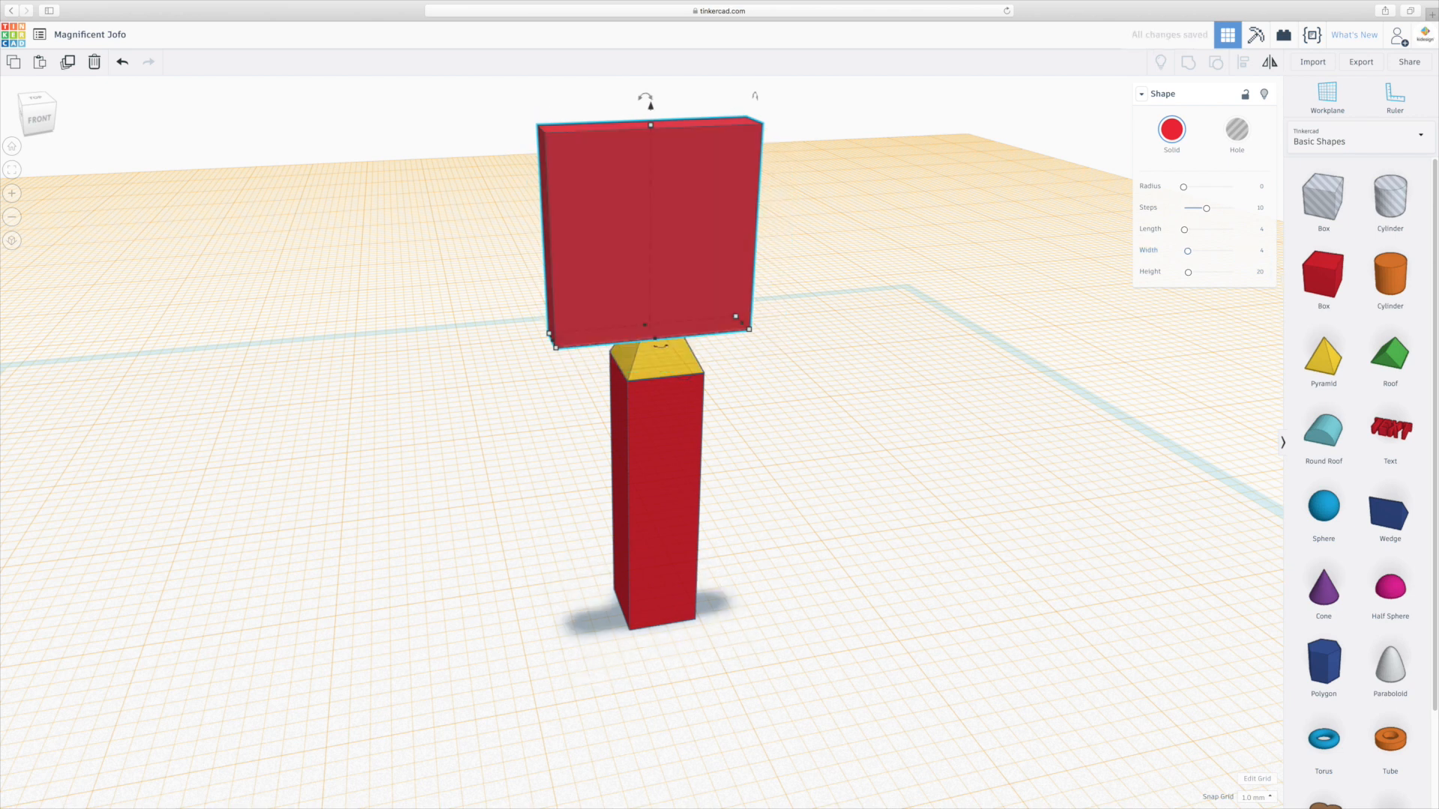
Set the small box's height to 2.
key("Return")
left_click(1262, 273)
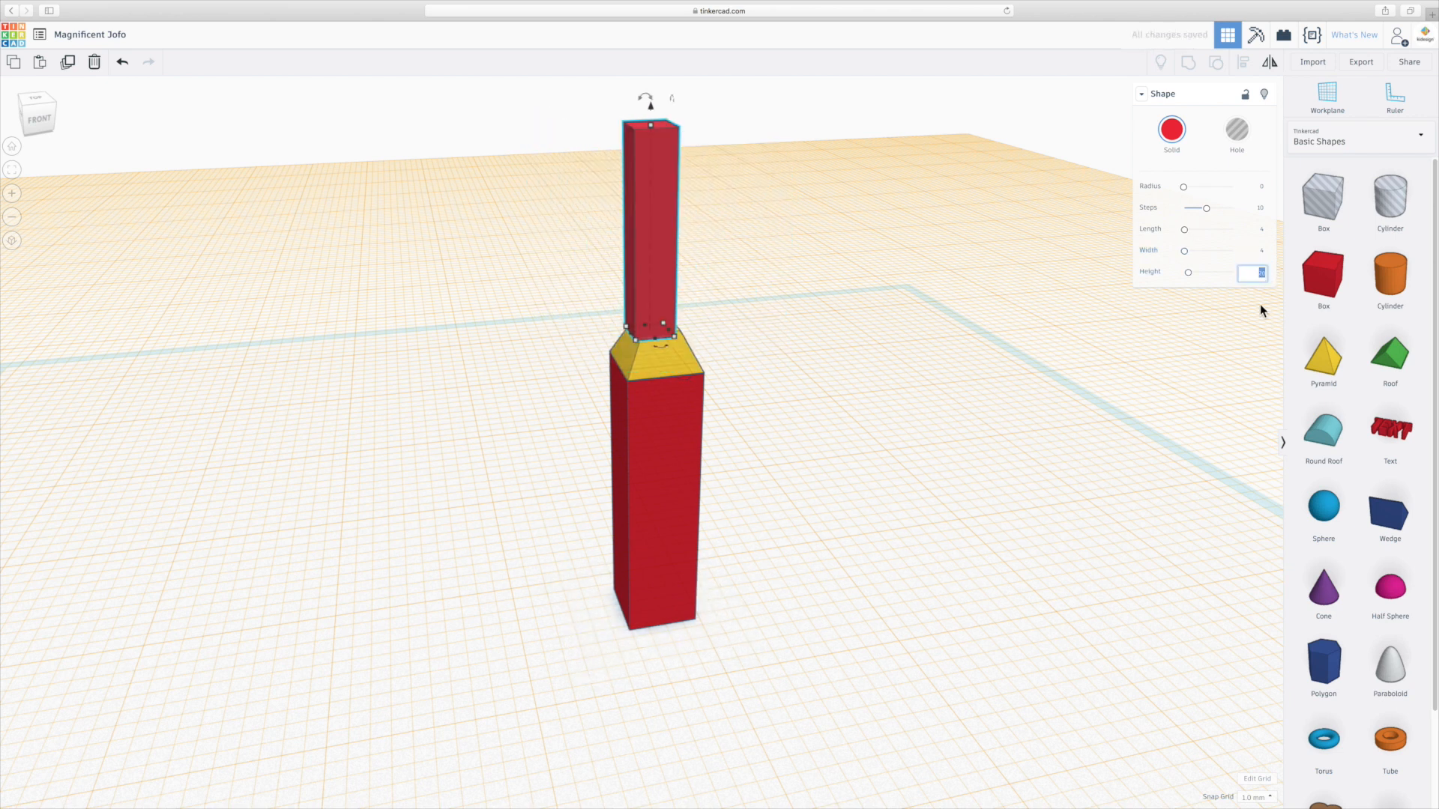
type("2")
key("Return")
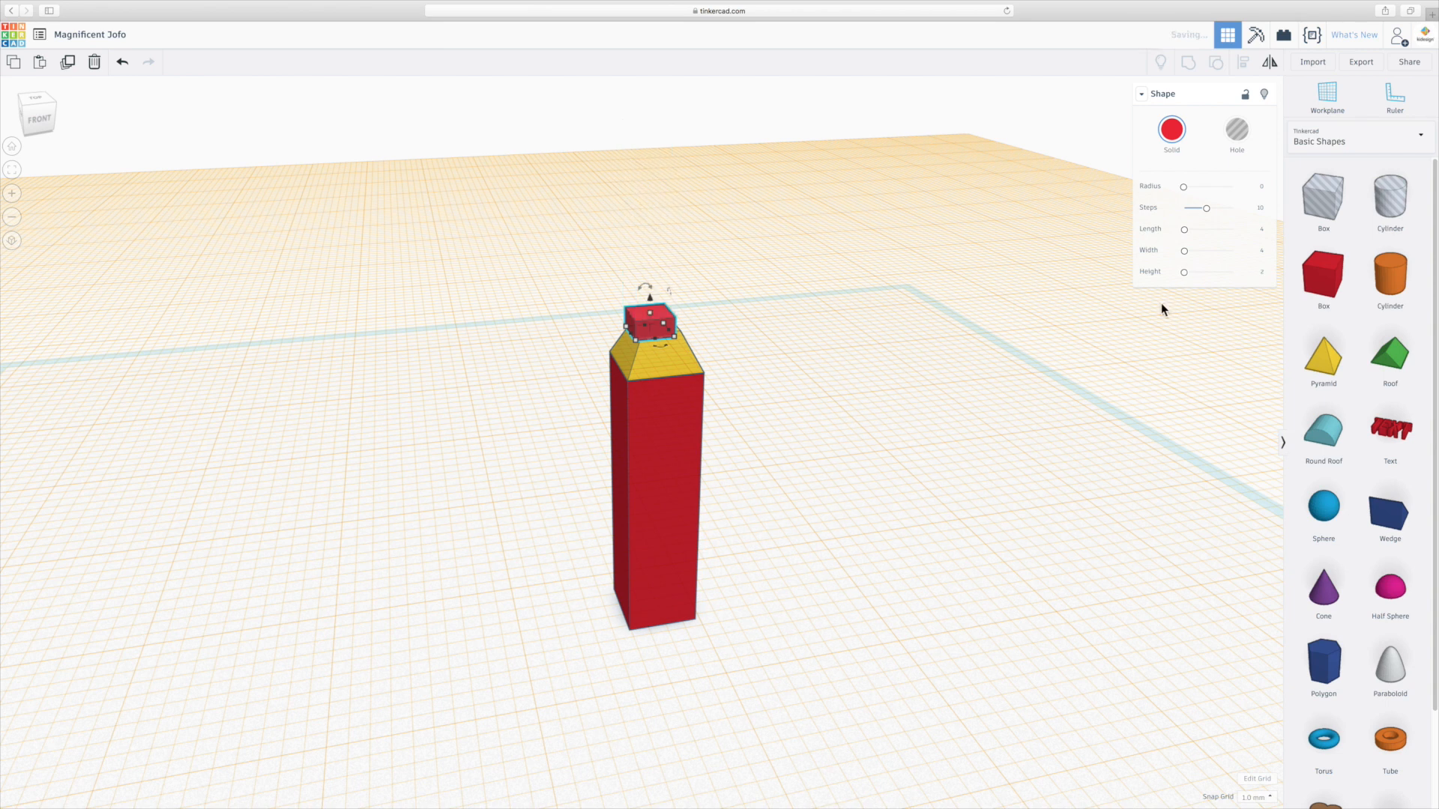
Select the tower, truncated pyramid and small box together and align them so the small box is centred on top.
left_click(656, 277)
scroll(652, 294, "up", 5)
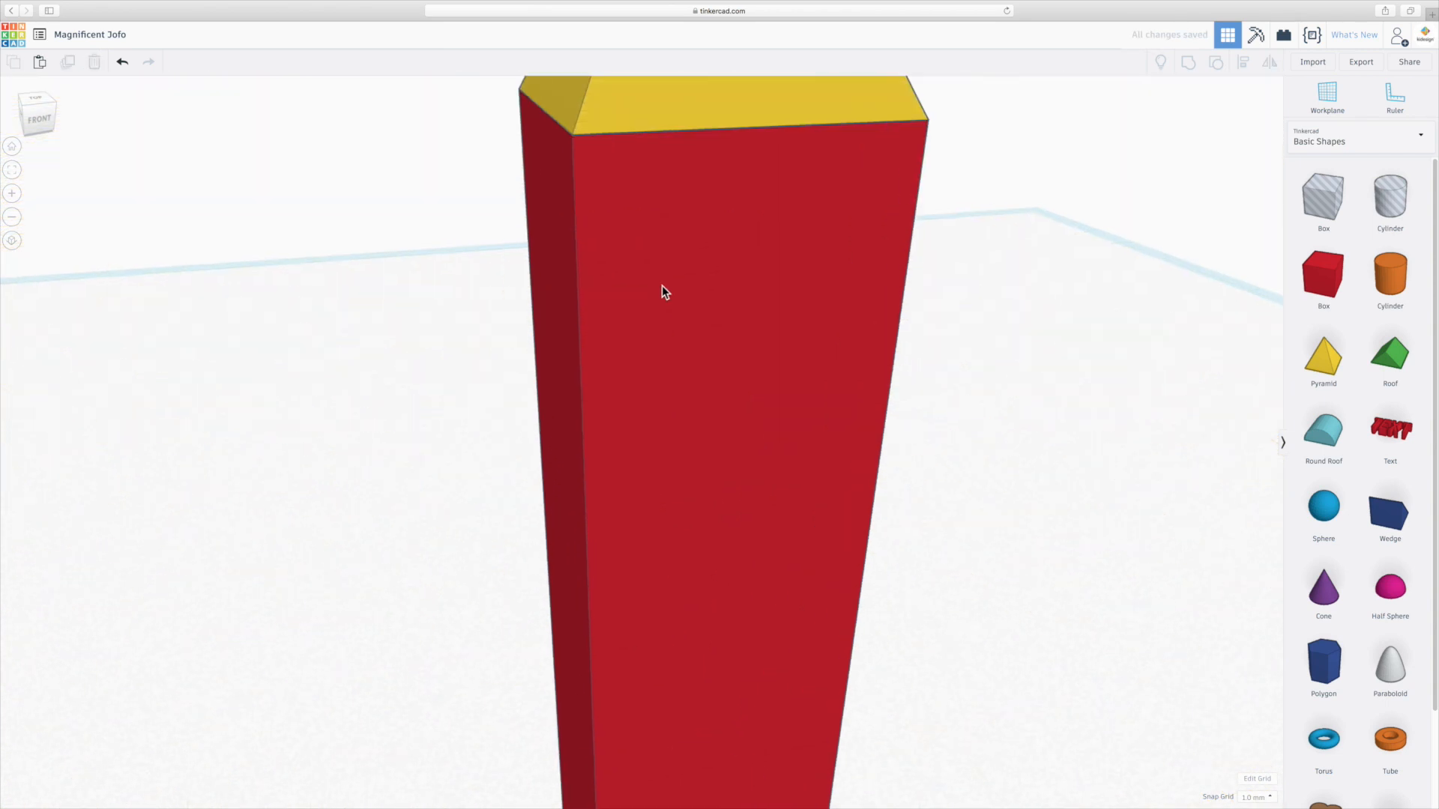
scroll(667, 285, "down", 6)
scroll(738, 269, "up", 2)
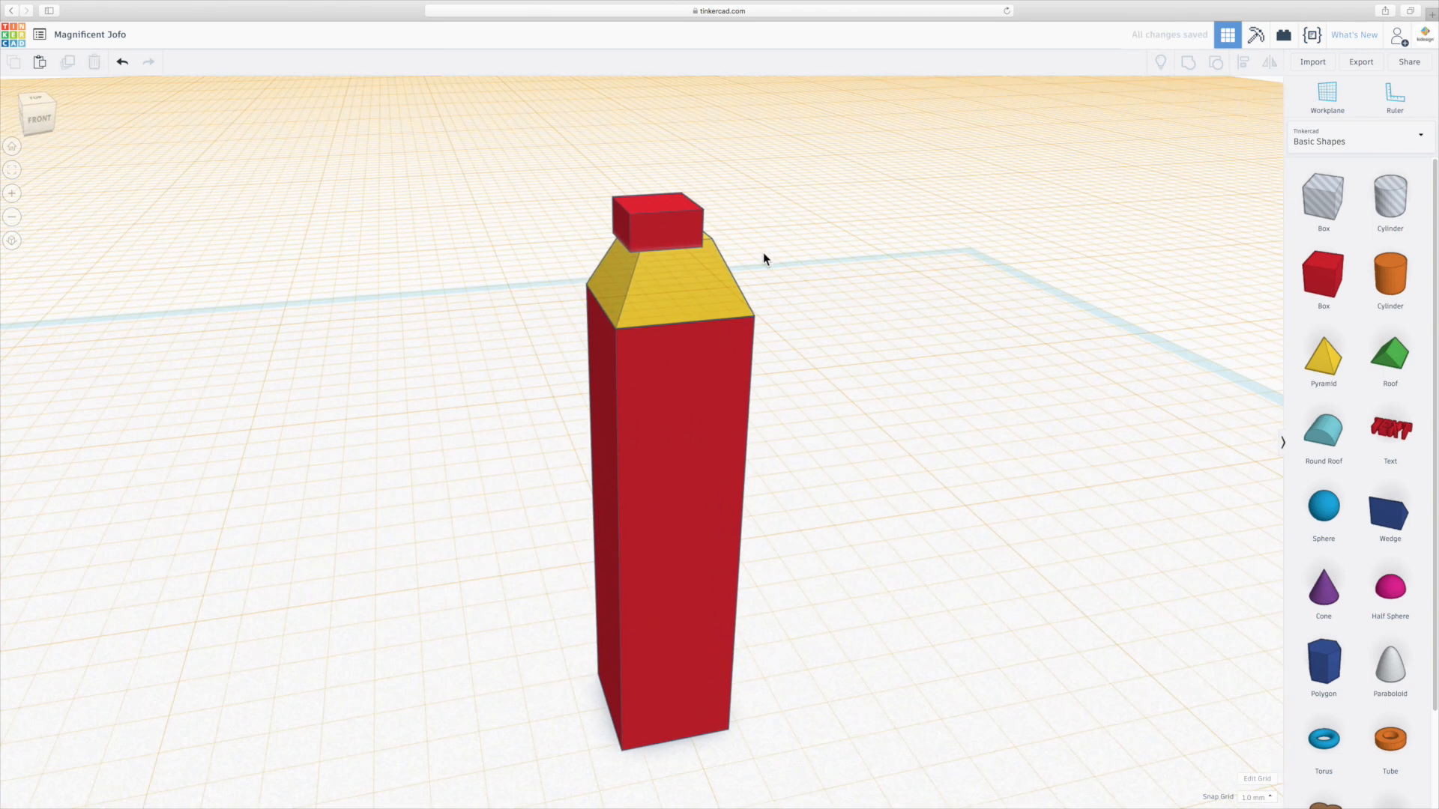
right_click_drag(763, 255, 749, 344)
left_click_drag(663, 551, 672, 535)
right_click_drag(542, 670, 910, 509)
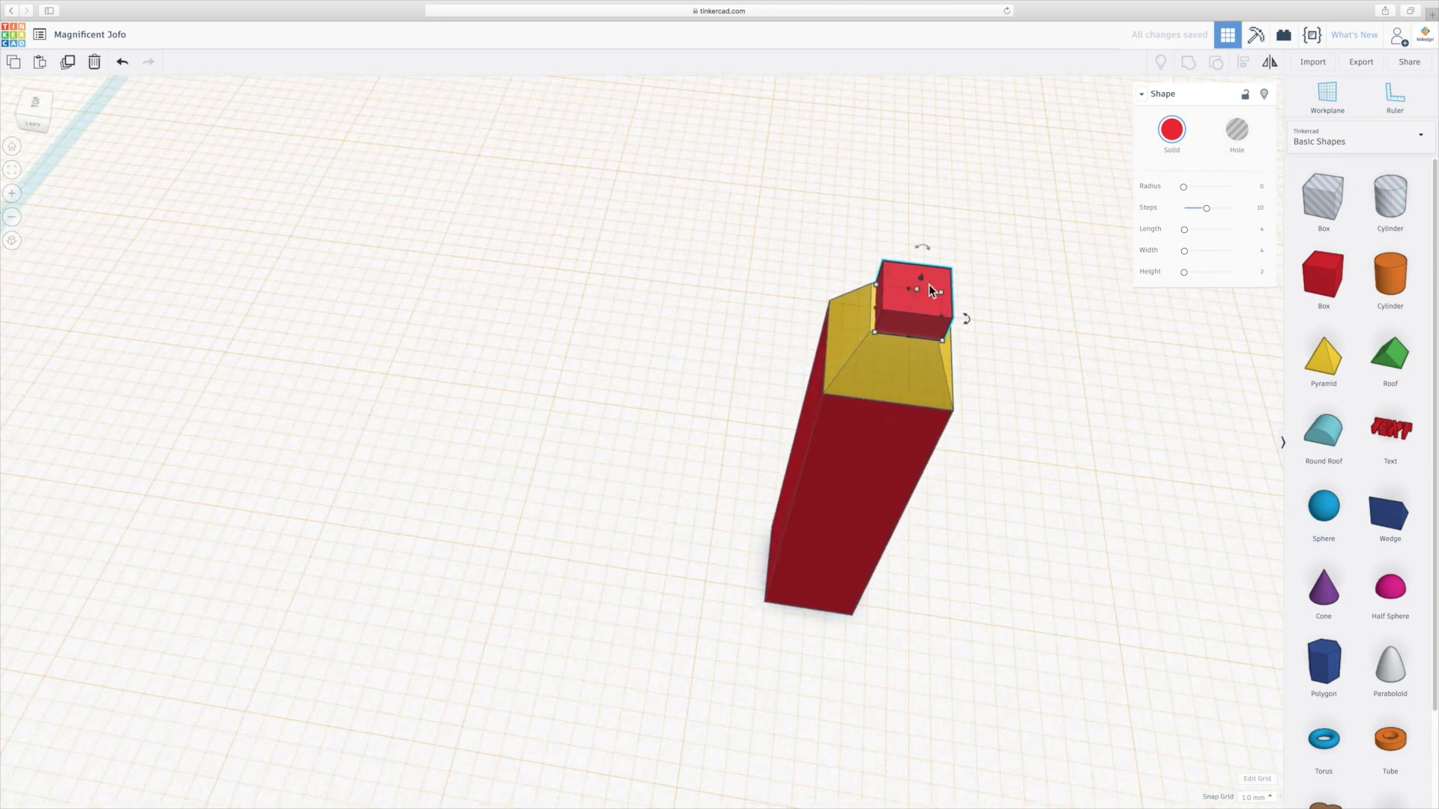
scroll(963, 282, "up", 3)
middle_click_drag(934, 294, 687, 382)
mouse_move(781, 421)
left_mouse_down()
mouse_move(753, 419)
mouse_move(783, 420)
left_mouse_up()
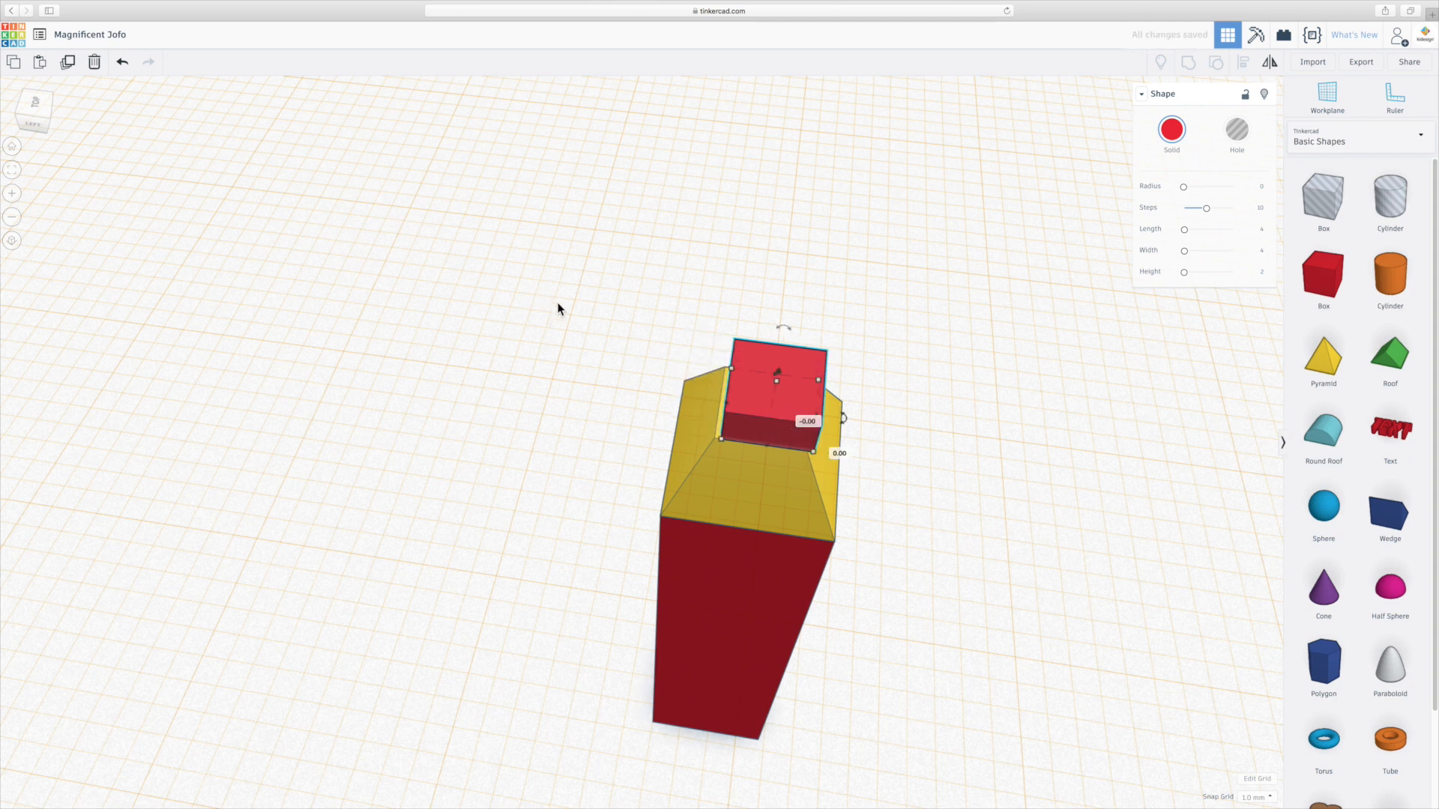
left_click_drag(512, 292, 955, 777)
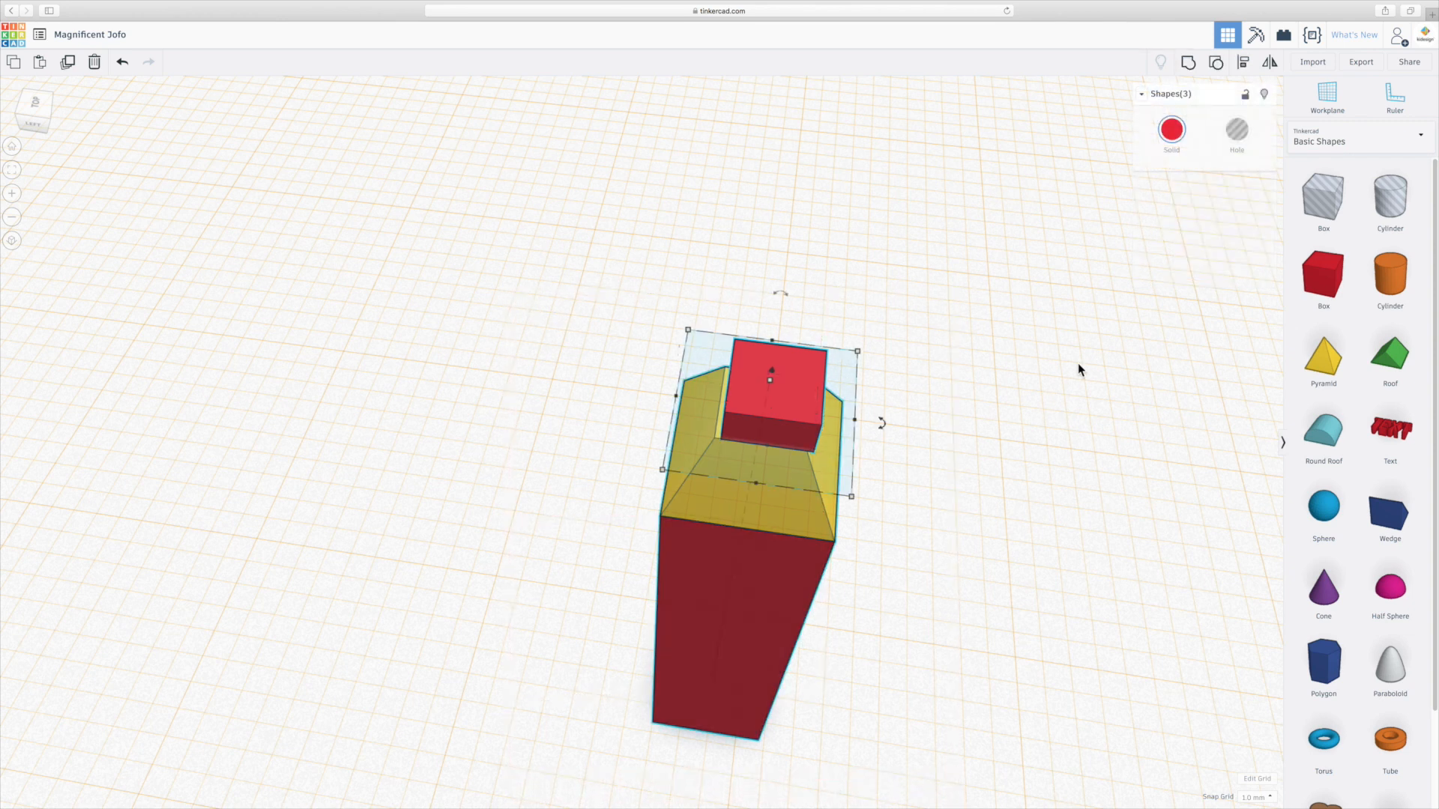
left_click(1244, 64)
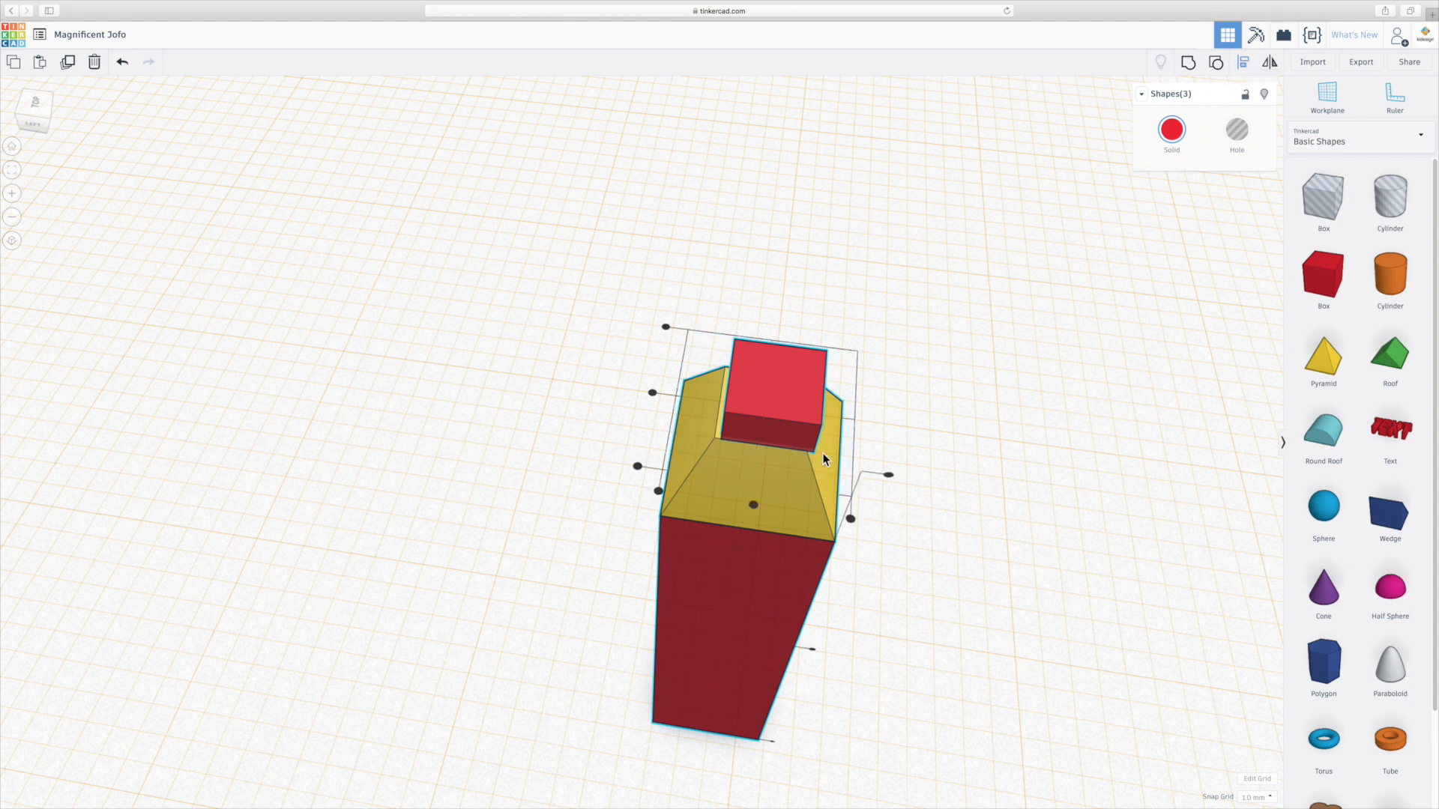
left_click(753, 505)
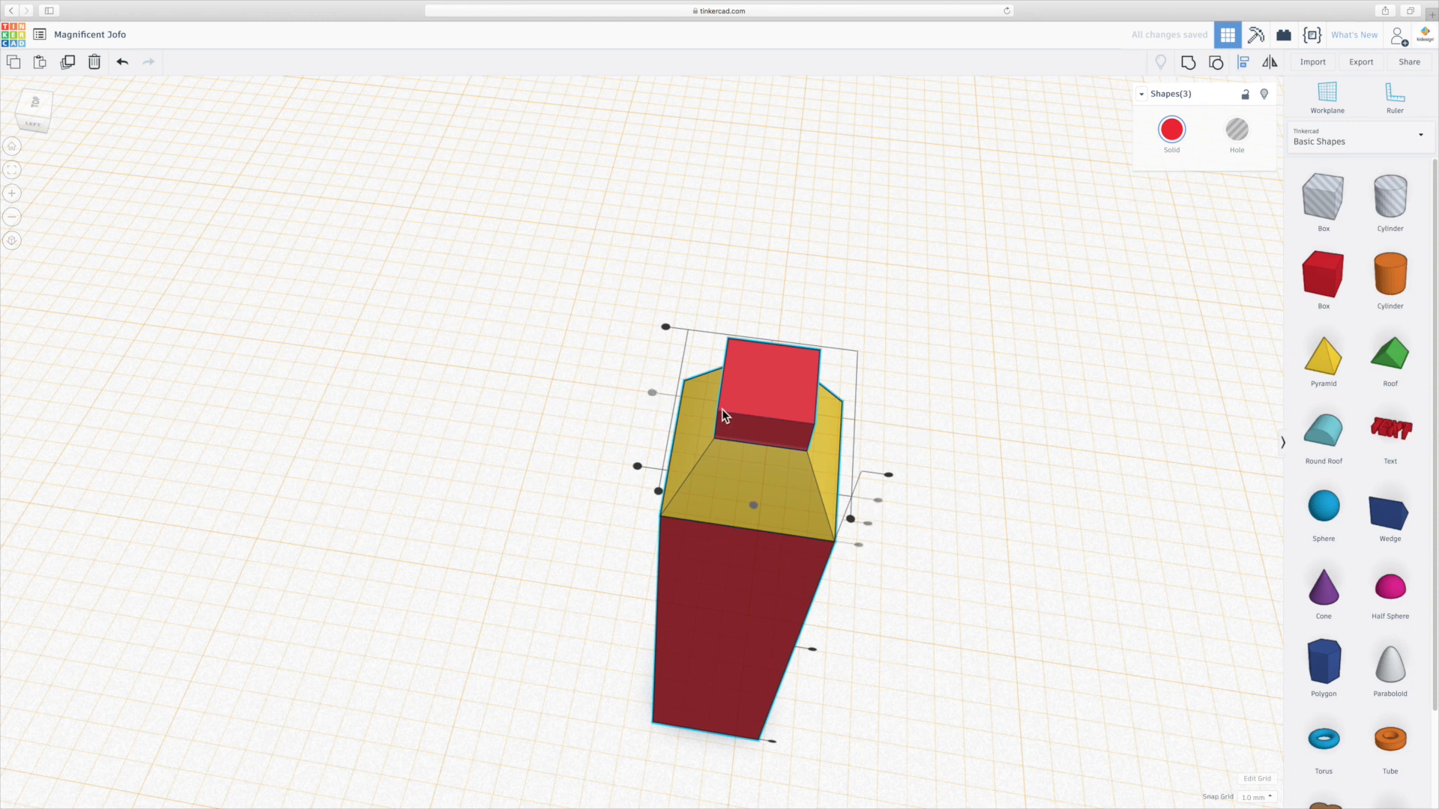
right_click_drag(912, 579, 839, 509)
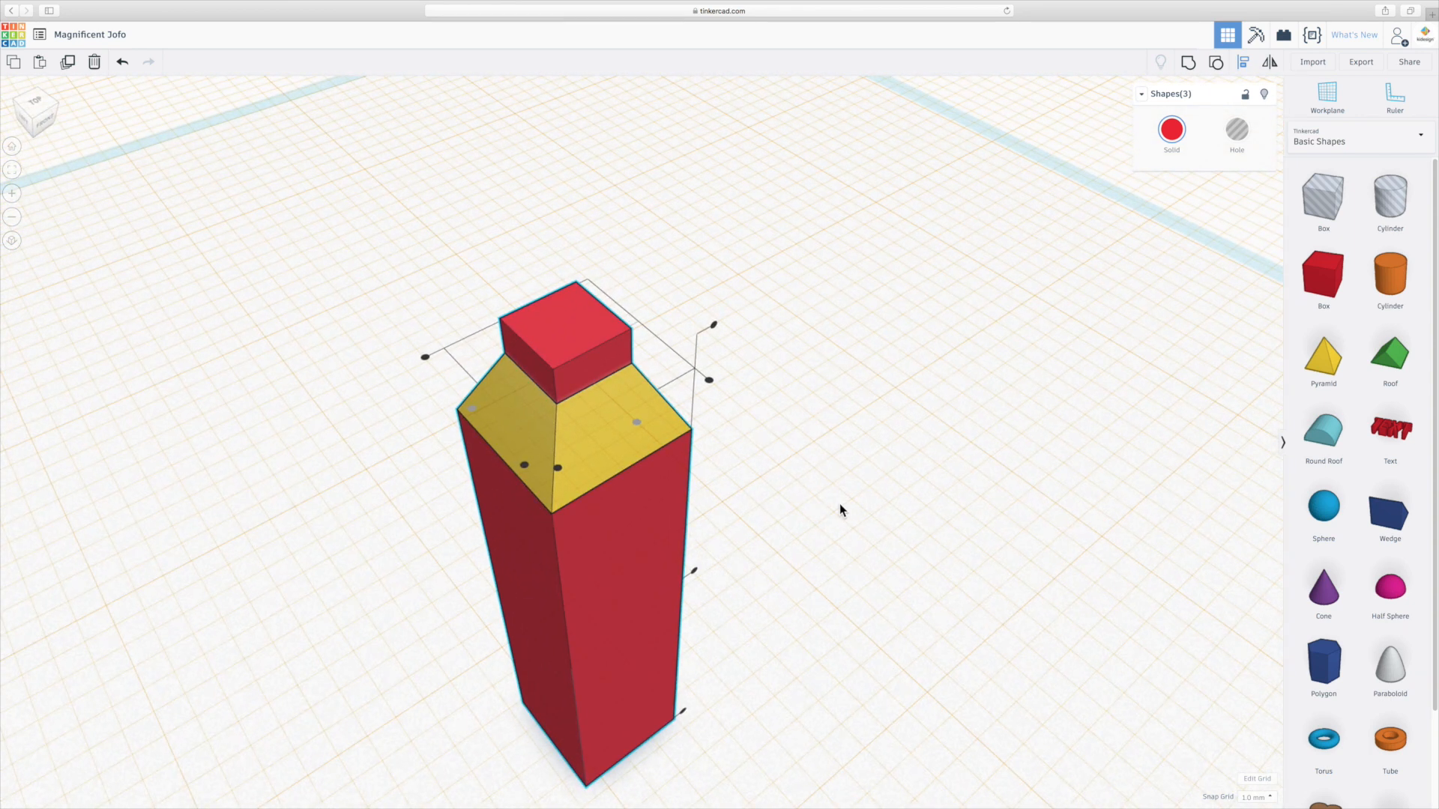
left_click(853, 498)
Place a new workplane on the top face of the small box.
scroll(853, 497, "down", 2)
middle_click_drag(769, 518, 927, 492)
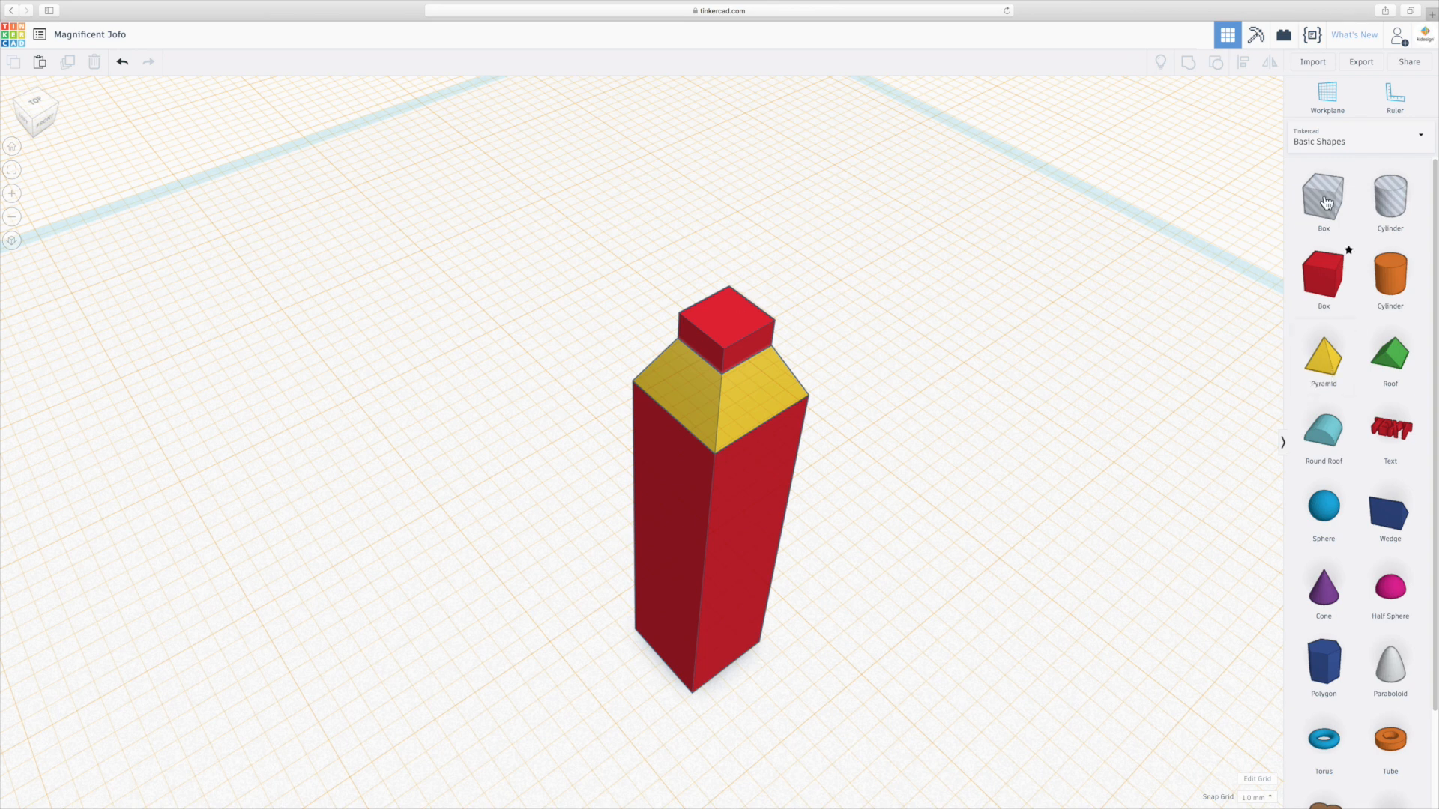
left_click(1322, 92)
left_click(731, 313)
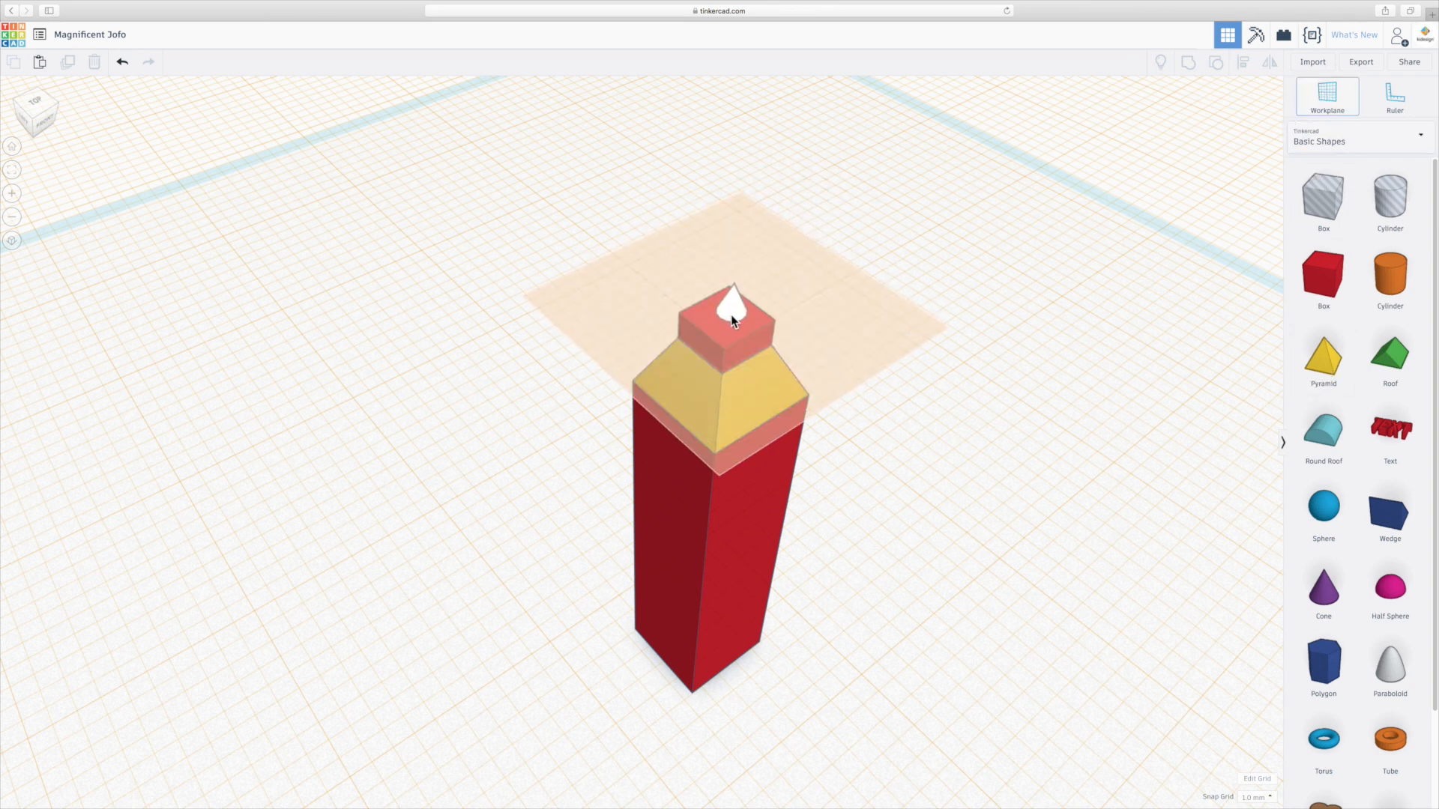
key("Escape")
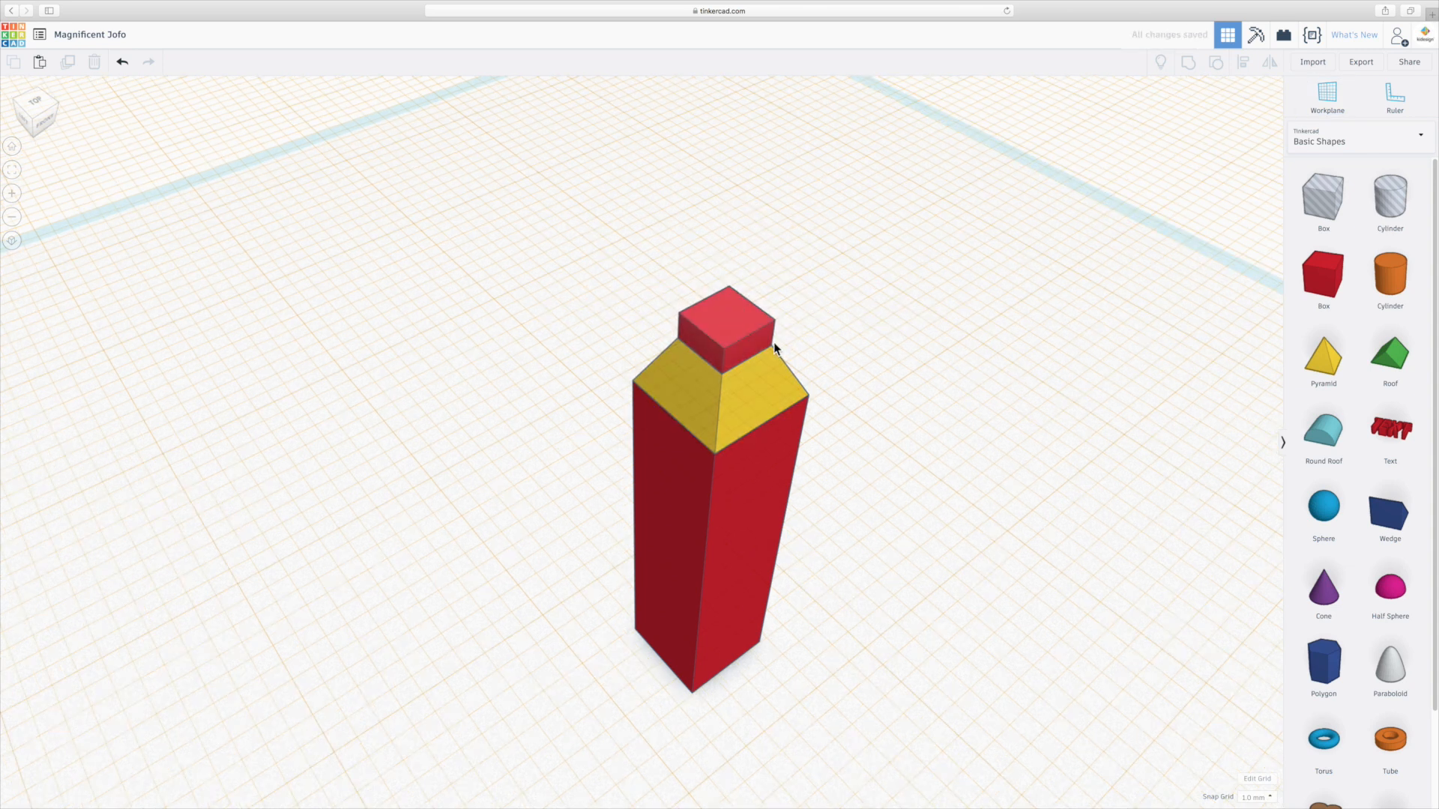
Place a pyramid on the small box's workplane and shrink its base to fit the box top.
left_click(1318, 365)
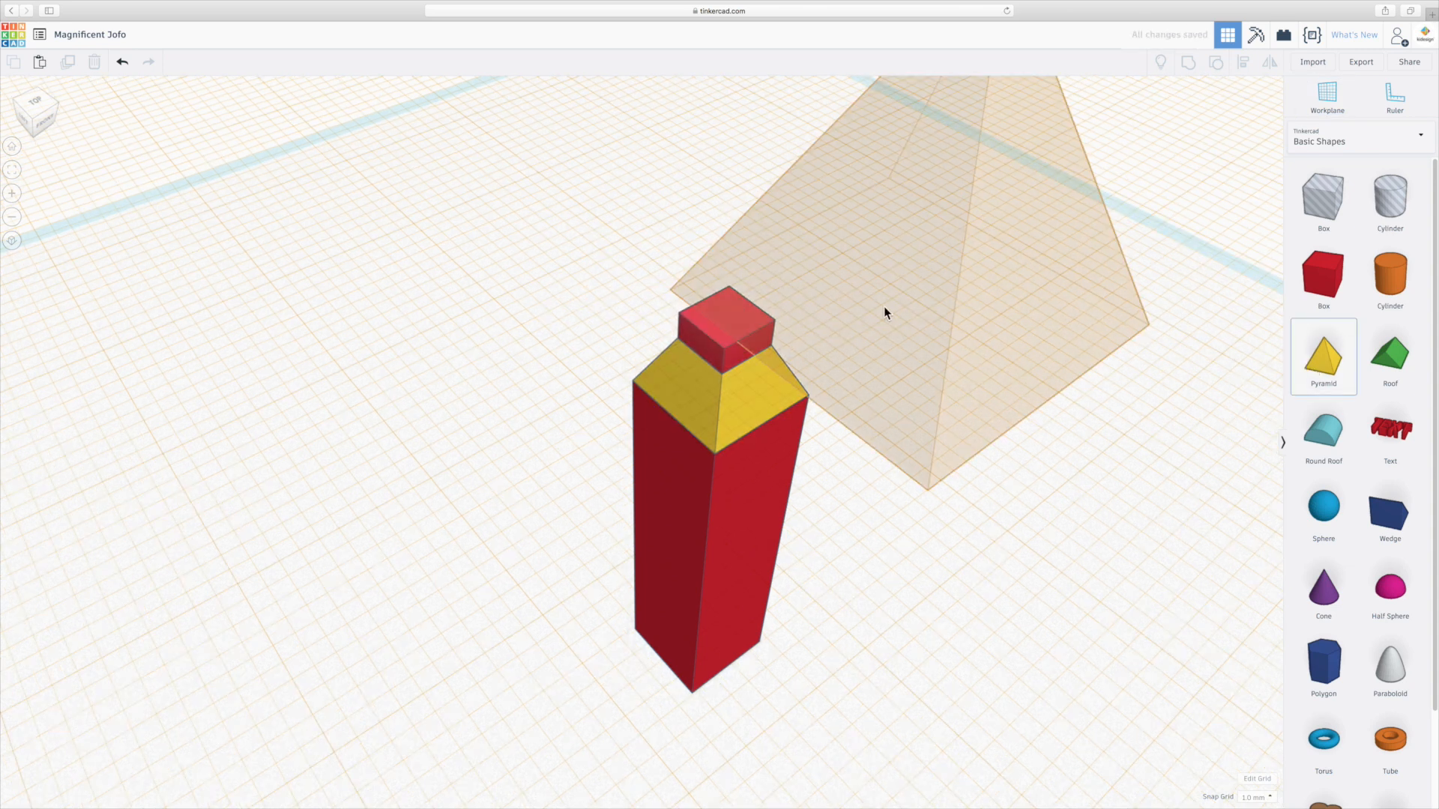
left_click(725, 325)
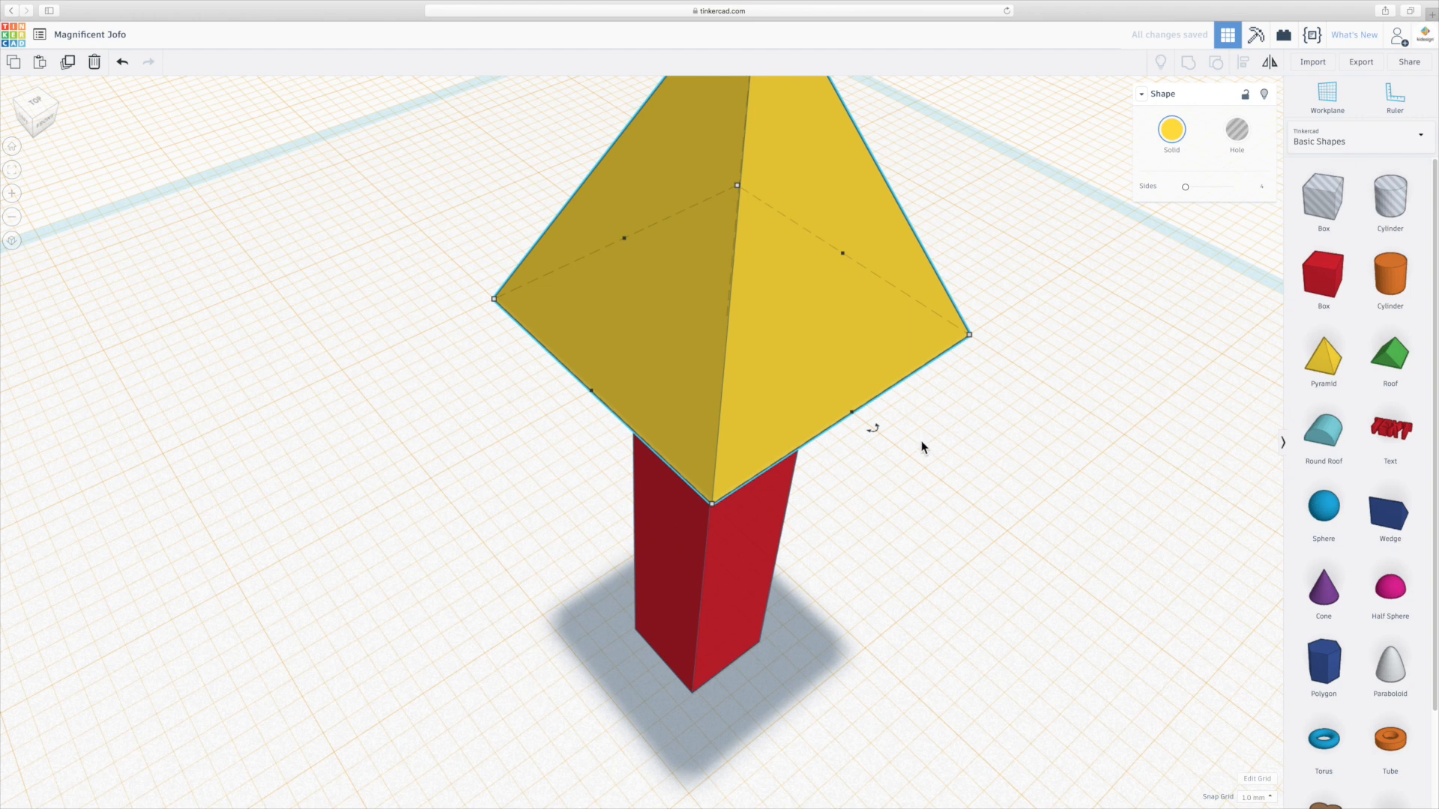
right_click_drag(921, 441, 813, 416)
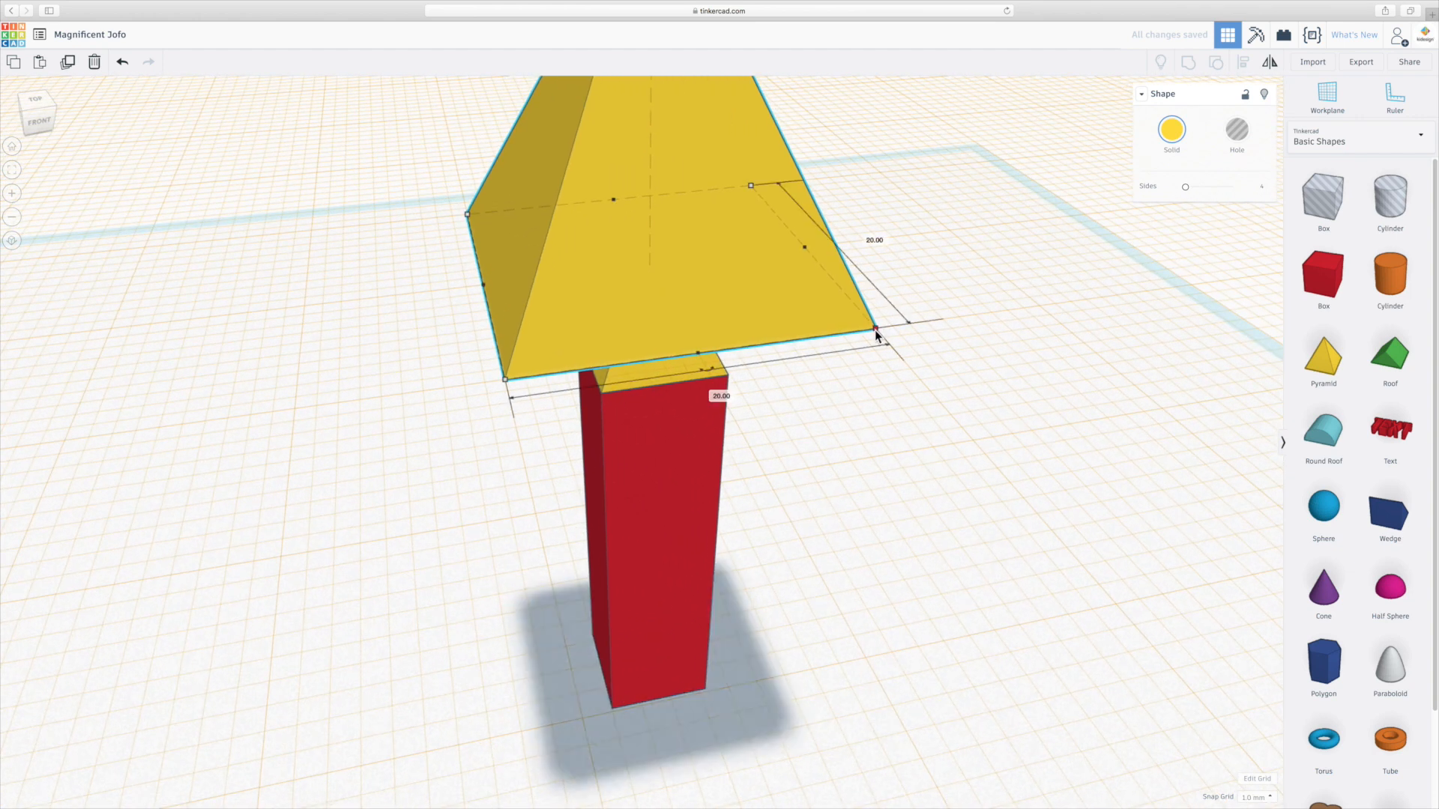
left_click_drag(876, 330, 691, 277)
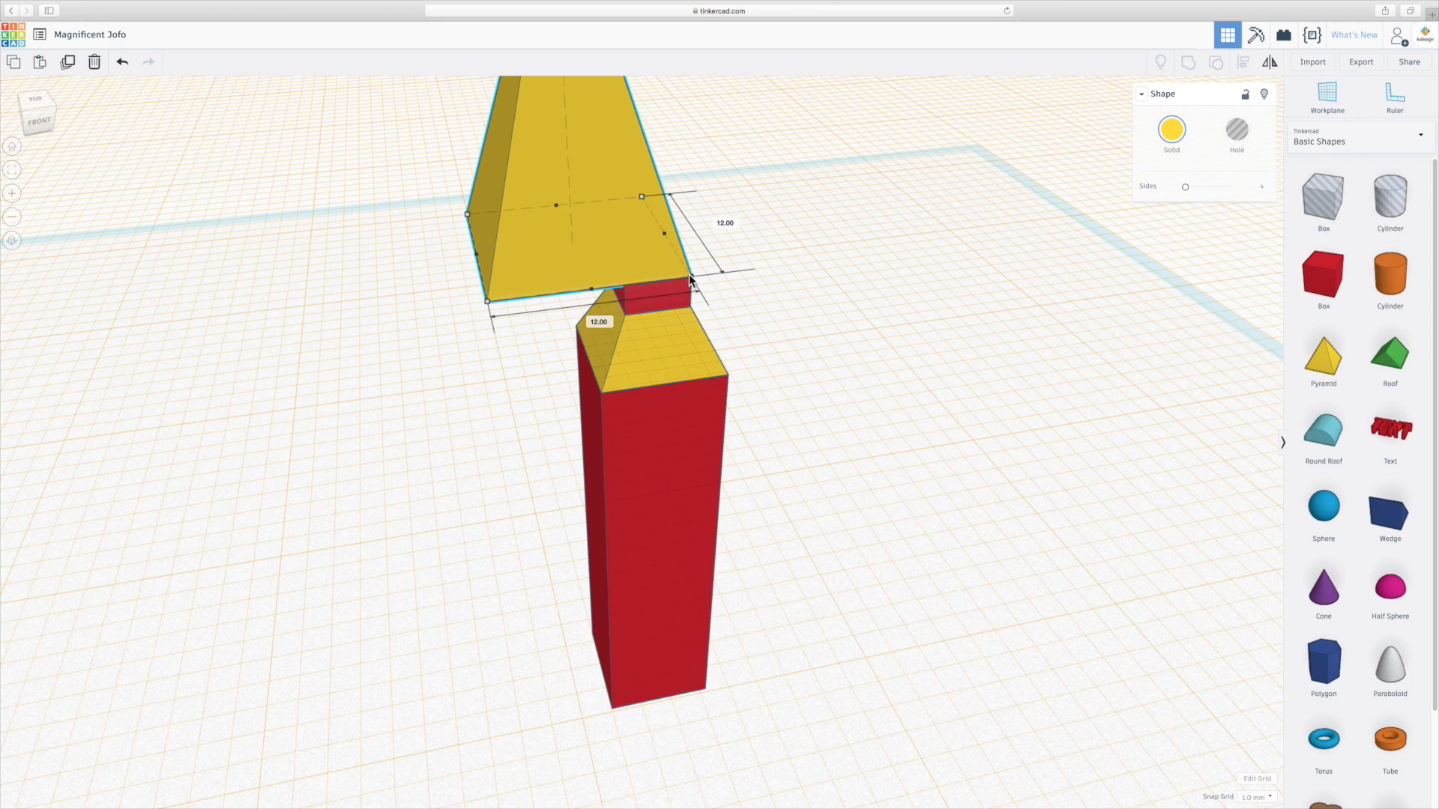
left_click_drag(469, 214, 622, 262)
right_click_drag(622, 263, 671, 449)
Lower the new pyramid's height to form a short spire.
mouse_move(829, 129)
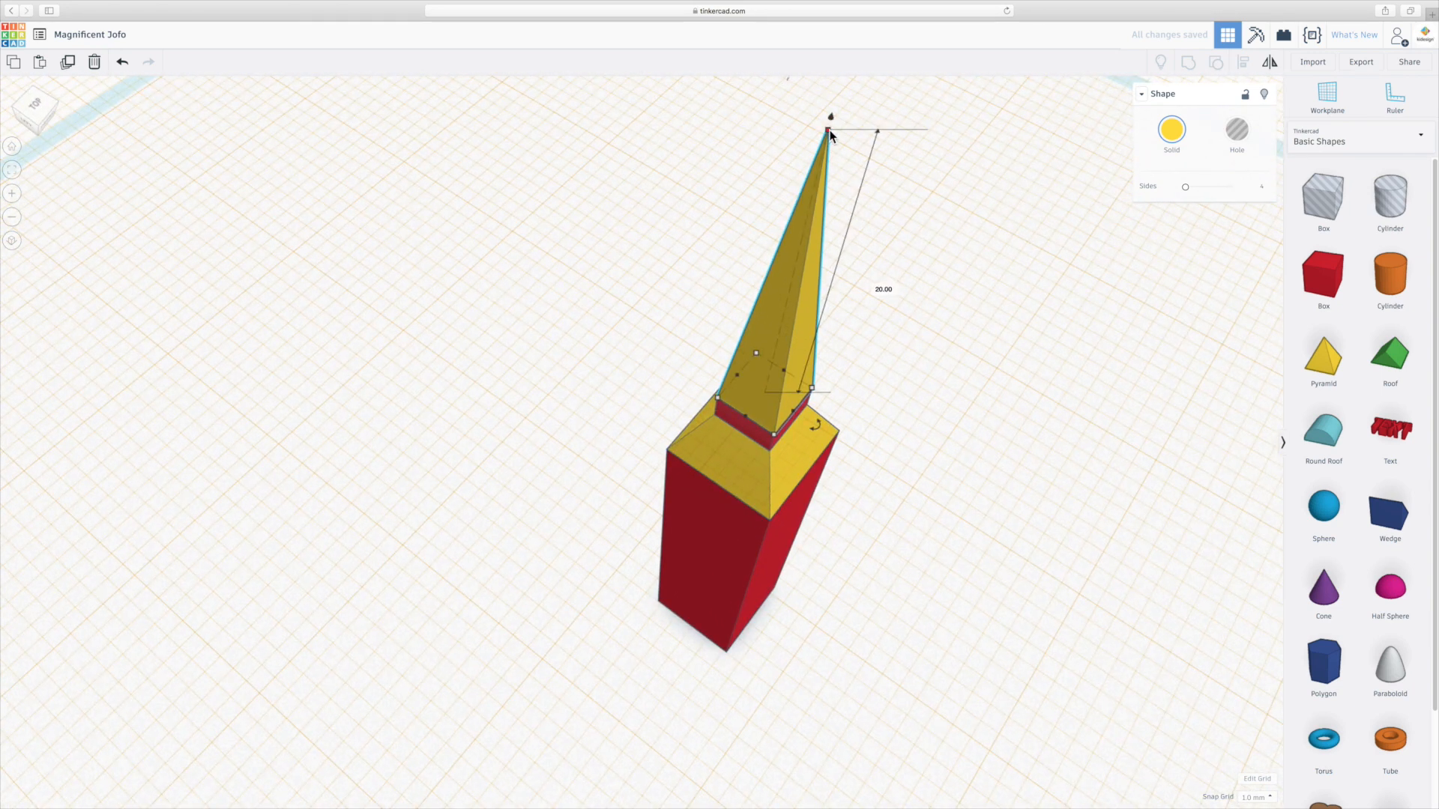
left_click_drag(829, 132, 790, 330)
right_click_drag(927, 492, 881, 418)
left_click(880, 414)
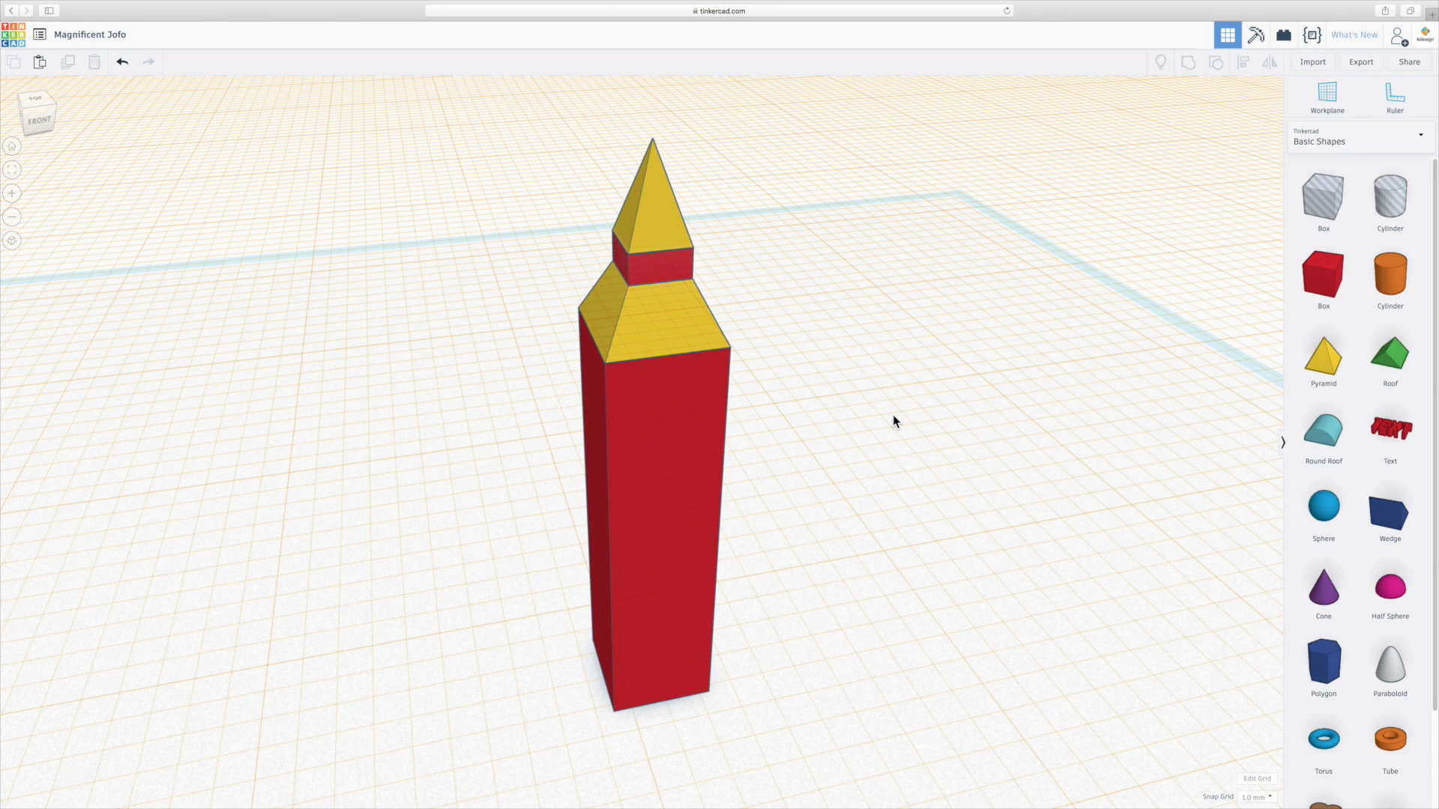
Reset the workplane back to the ground grid.
right_click_drag(843, 461, 889, 443)
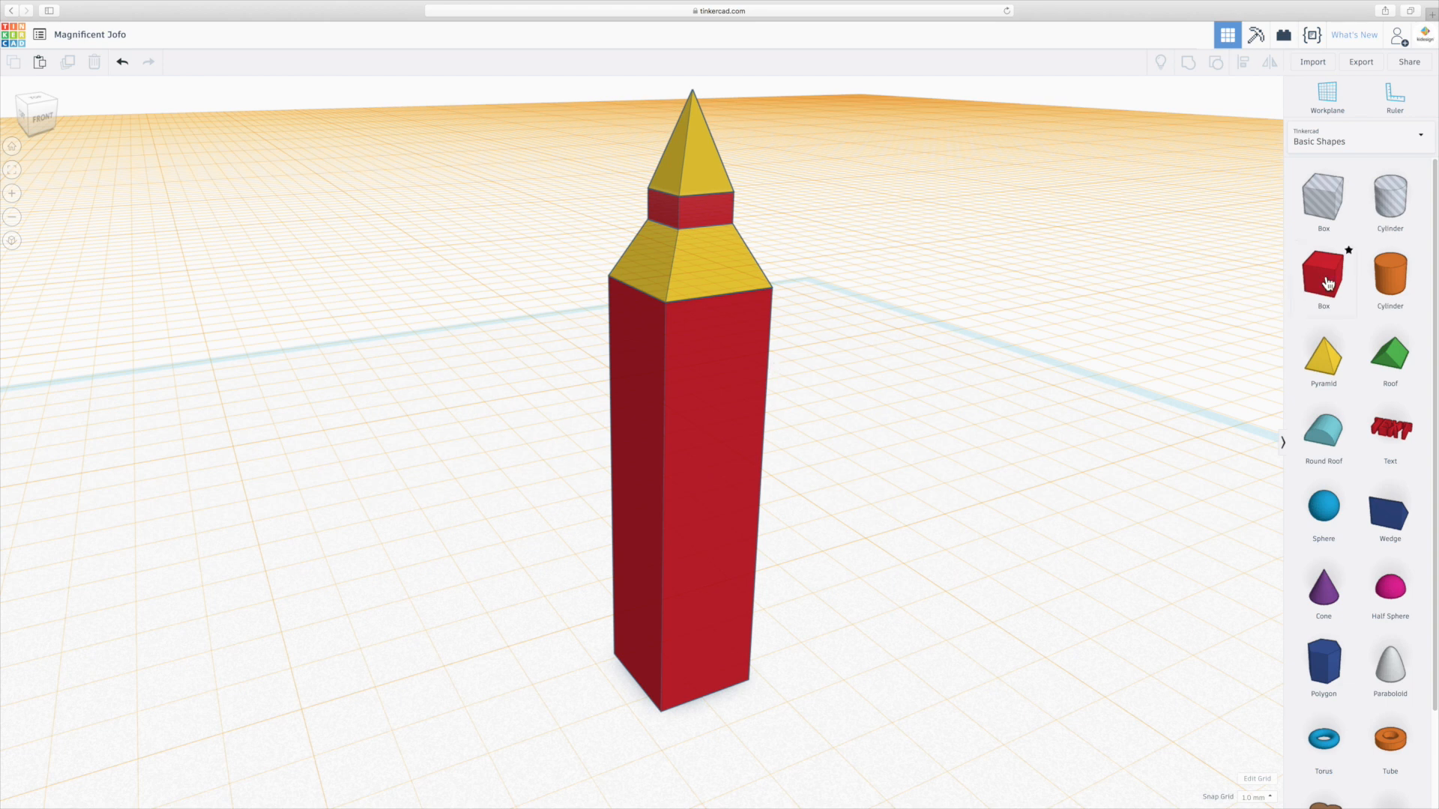
left_click_drag(1327, 283, 907, 427)
left_click(1327, 94)
left_click(916, 554)
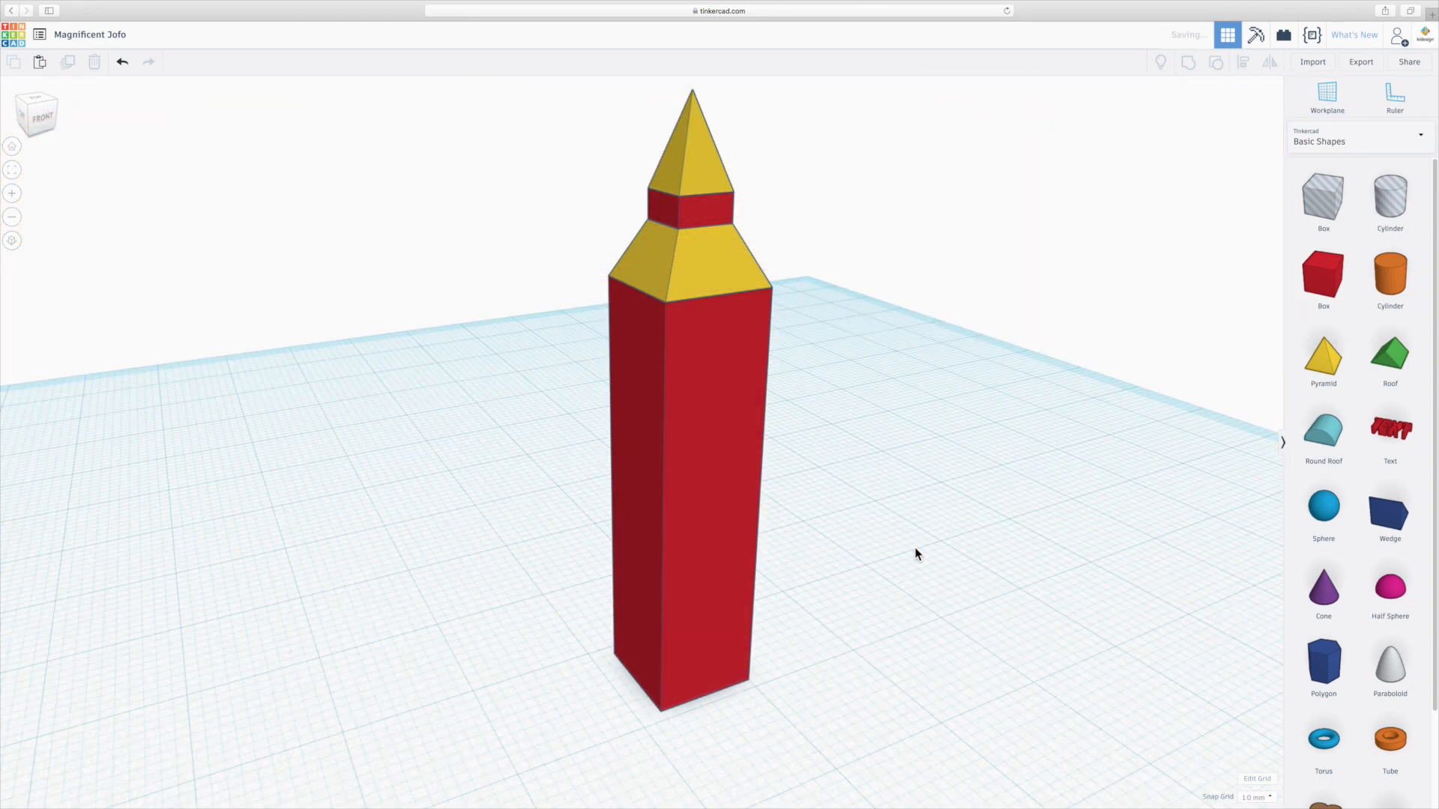
Place a solid box over the base of the tower.
scroll(772, 597, "down", 5)
middle_click_drag(848, 583, 970, 536)
right_click_drag(888, 566, 935, 614)
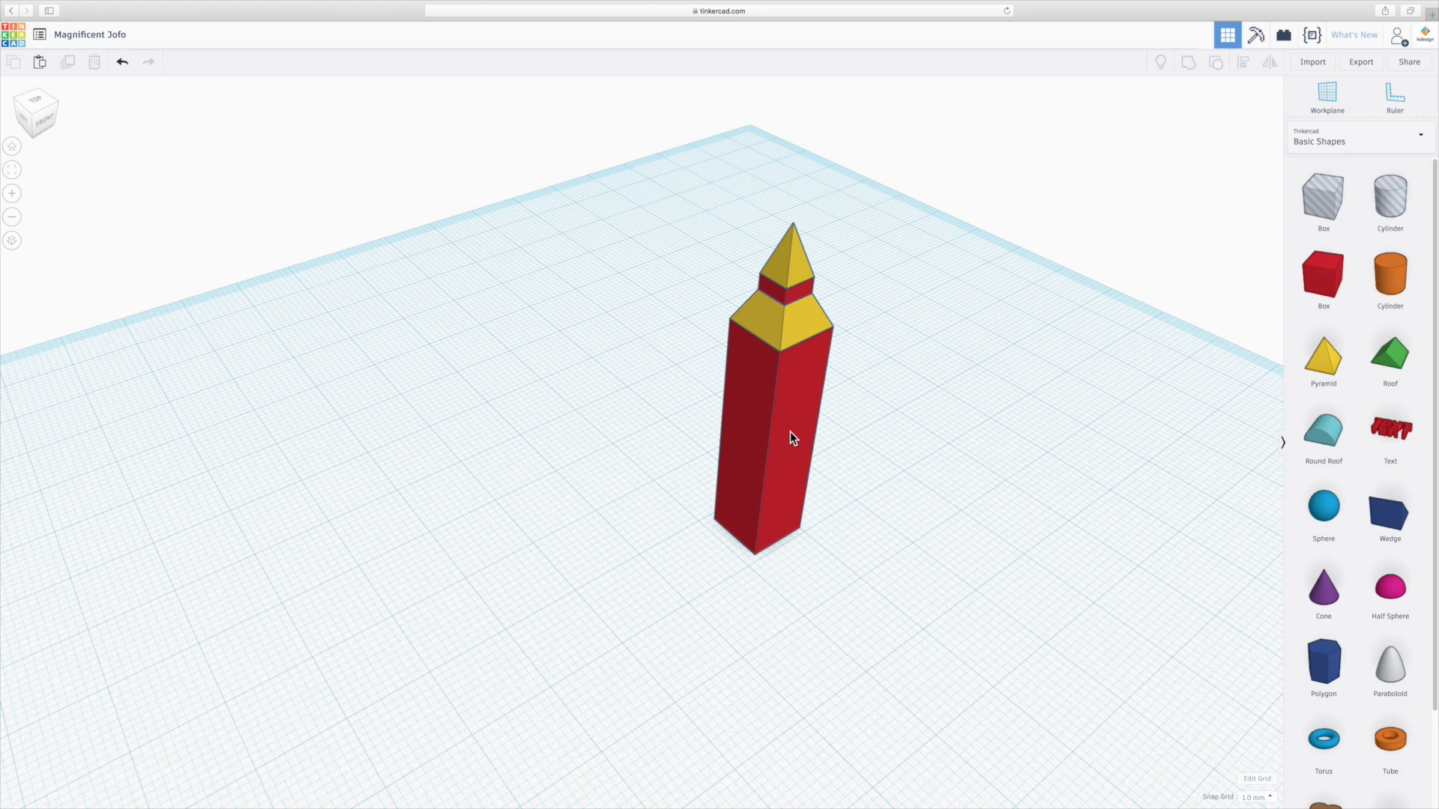
left_click_drag(1324, 276, 757, 529)
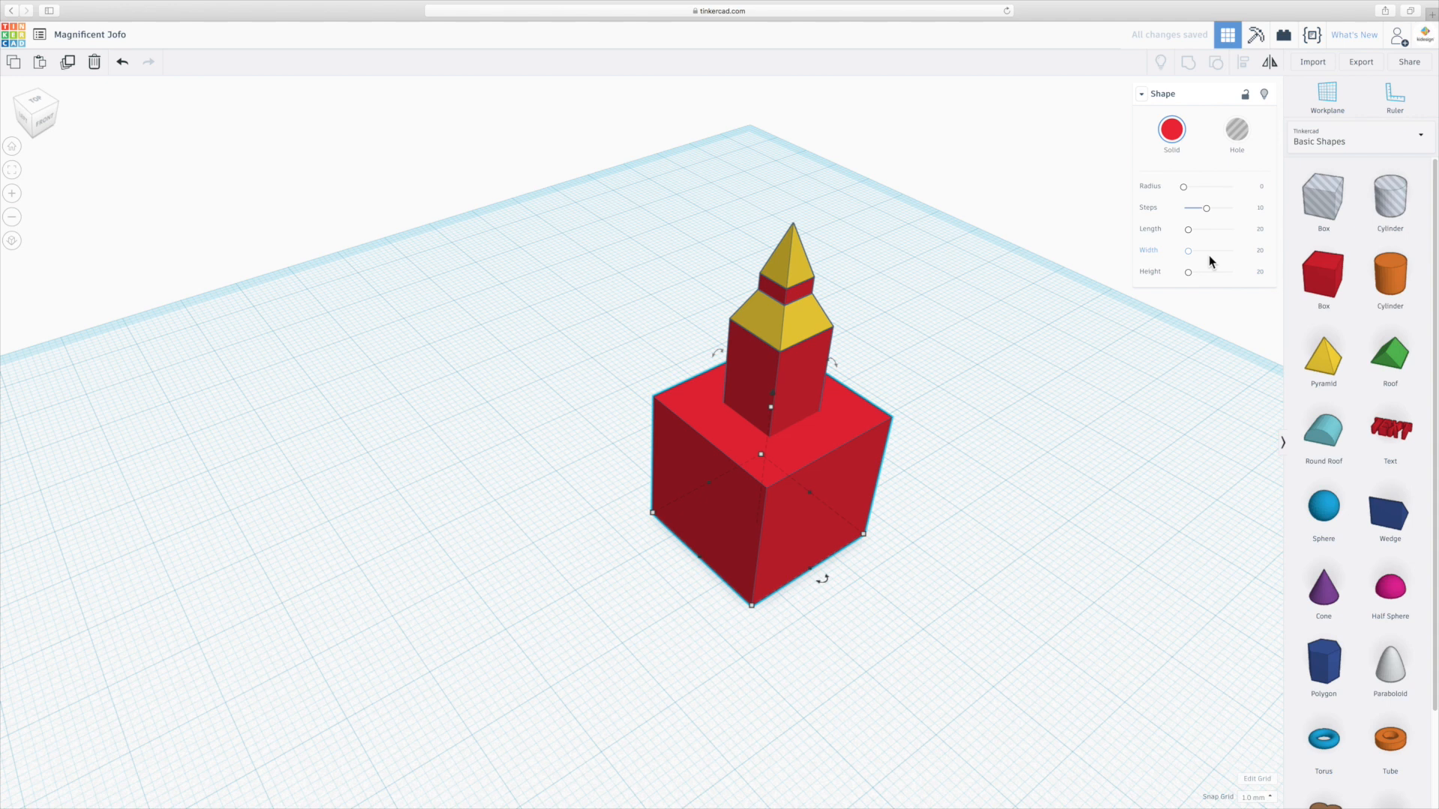
Set the new box's length and width to 10 and its height to 8.
left_click(1262, 230)
type("10")
key("Return")
left_click(1261, 250)
type("10")
key("Return")
left_click(1262, 271)
type("8")
key("Return")
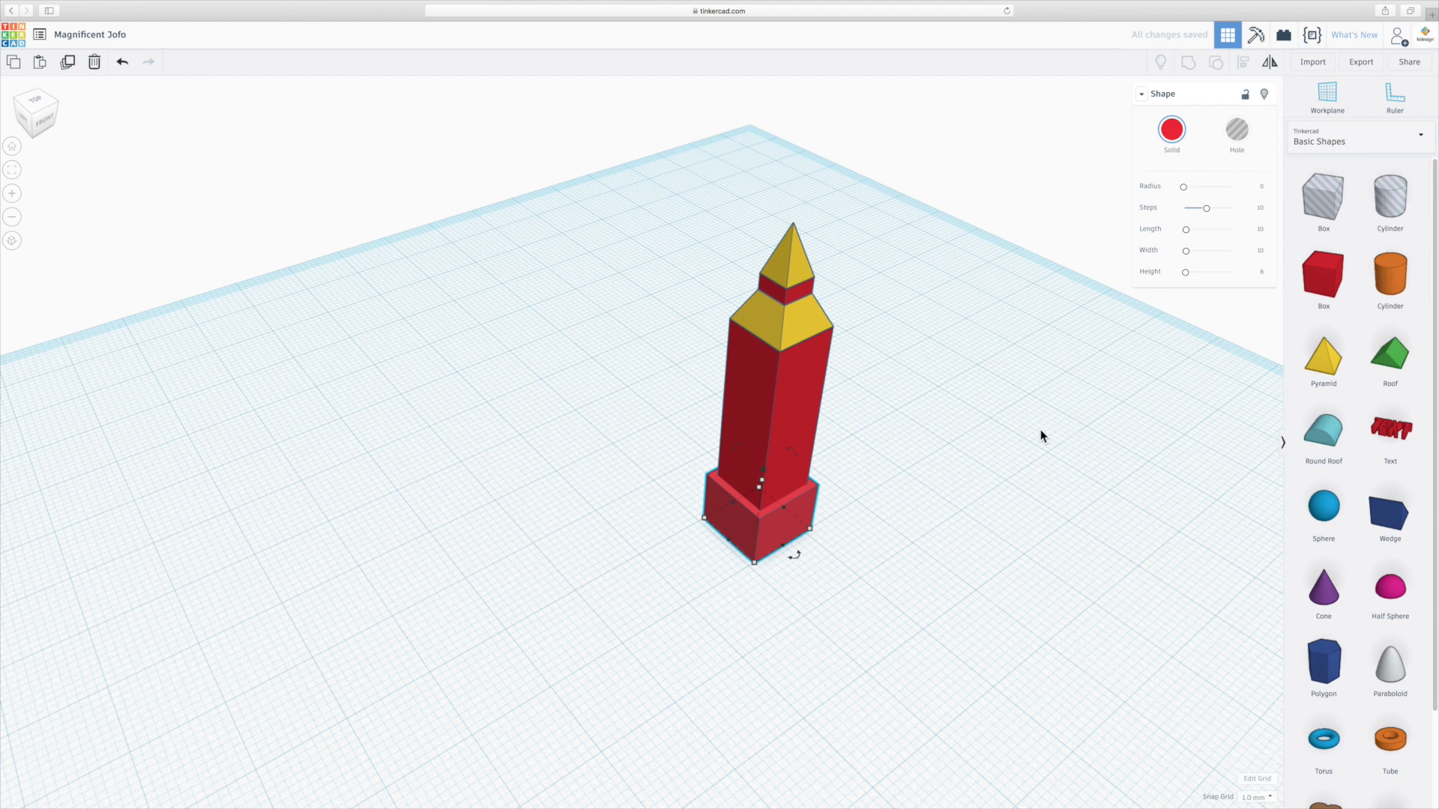
Raise the box up the tower to just below the truncated pyramid.
right_click_drag(1024, 542, 1020, 501)
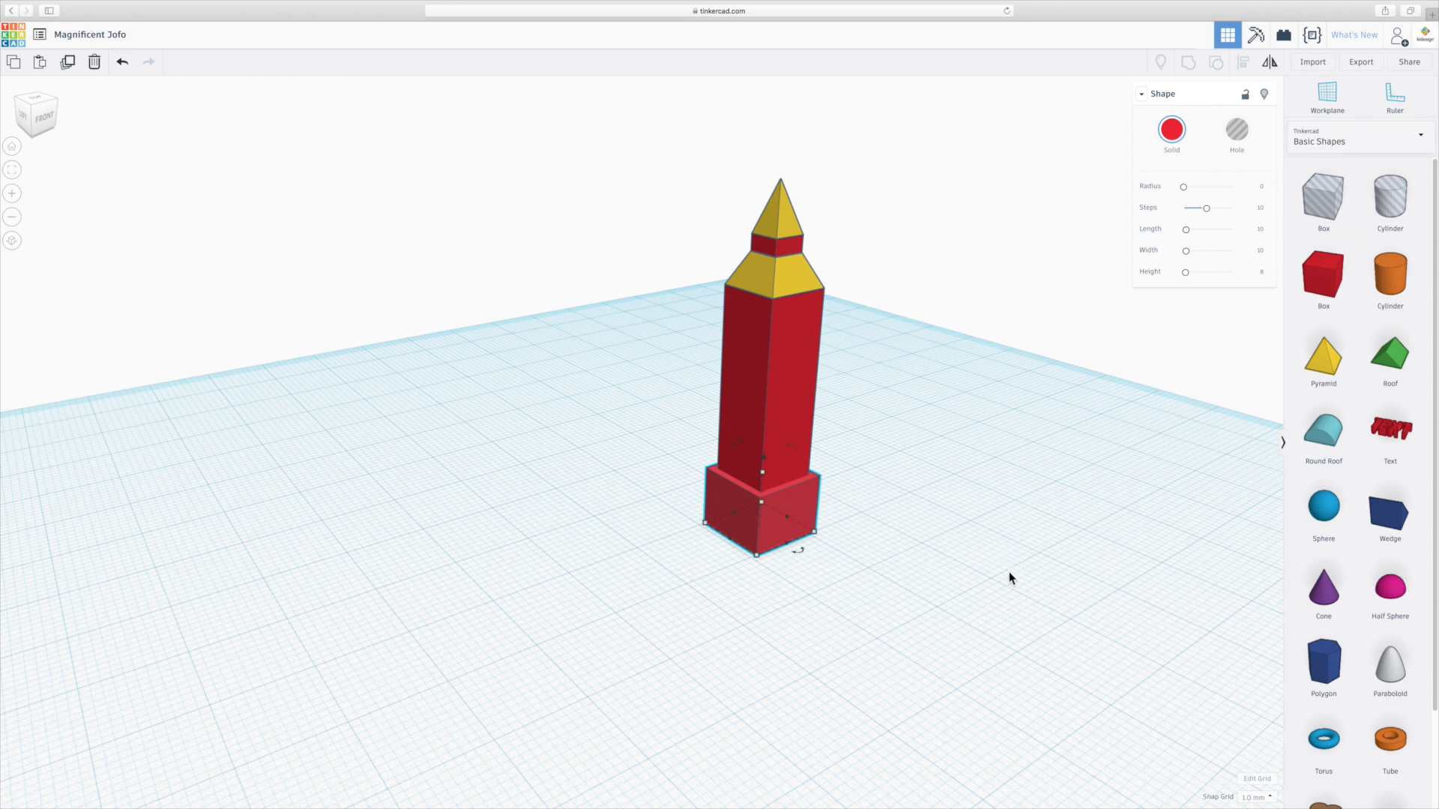
right_click_drag(1010, 577, 1000, 557)
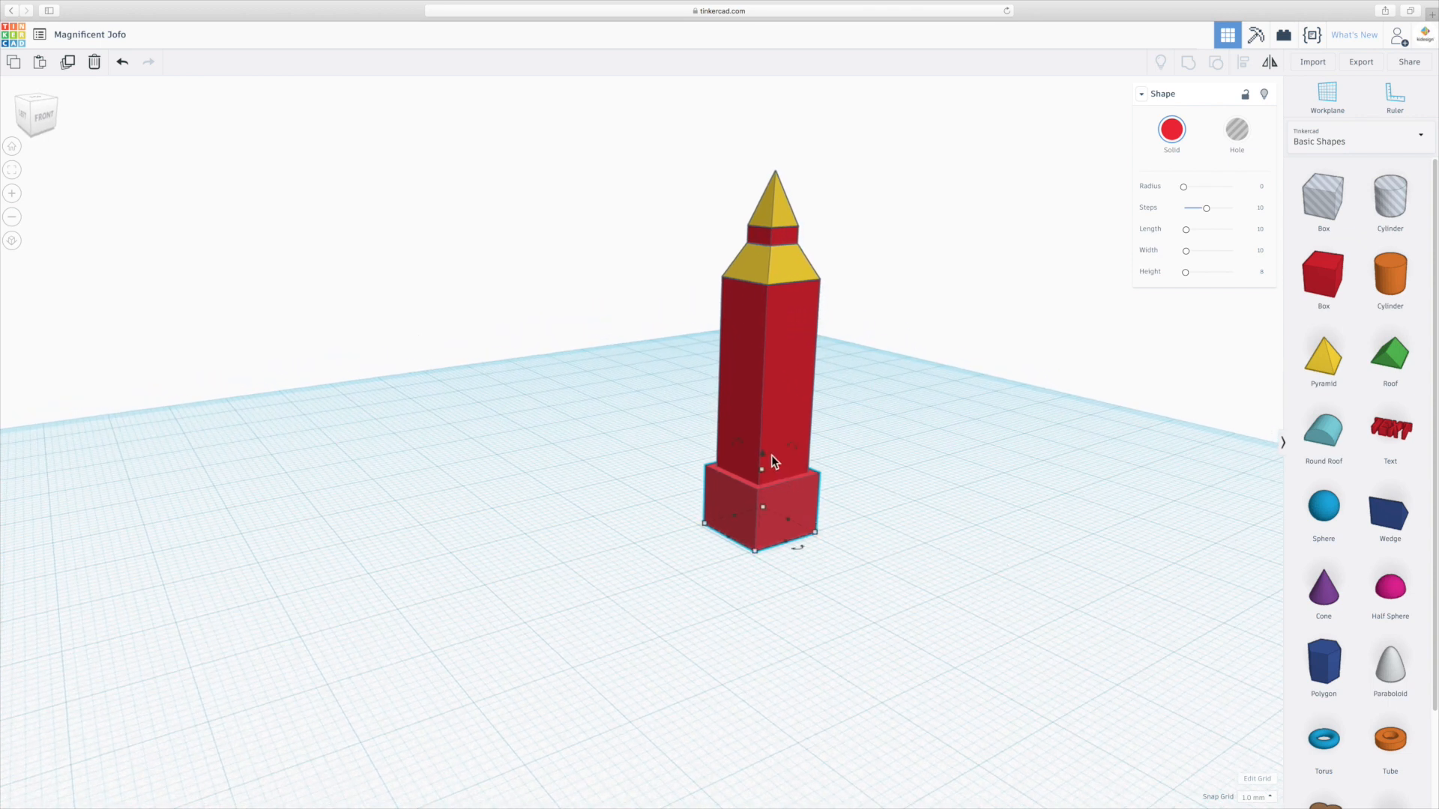
left_click_drag(763, 455, 771, 281)
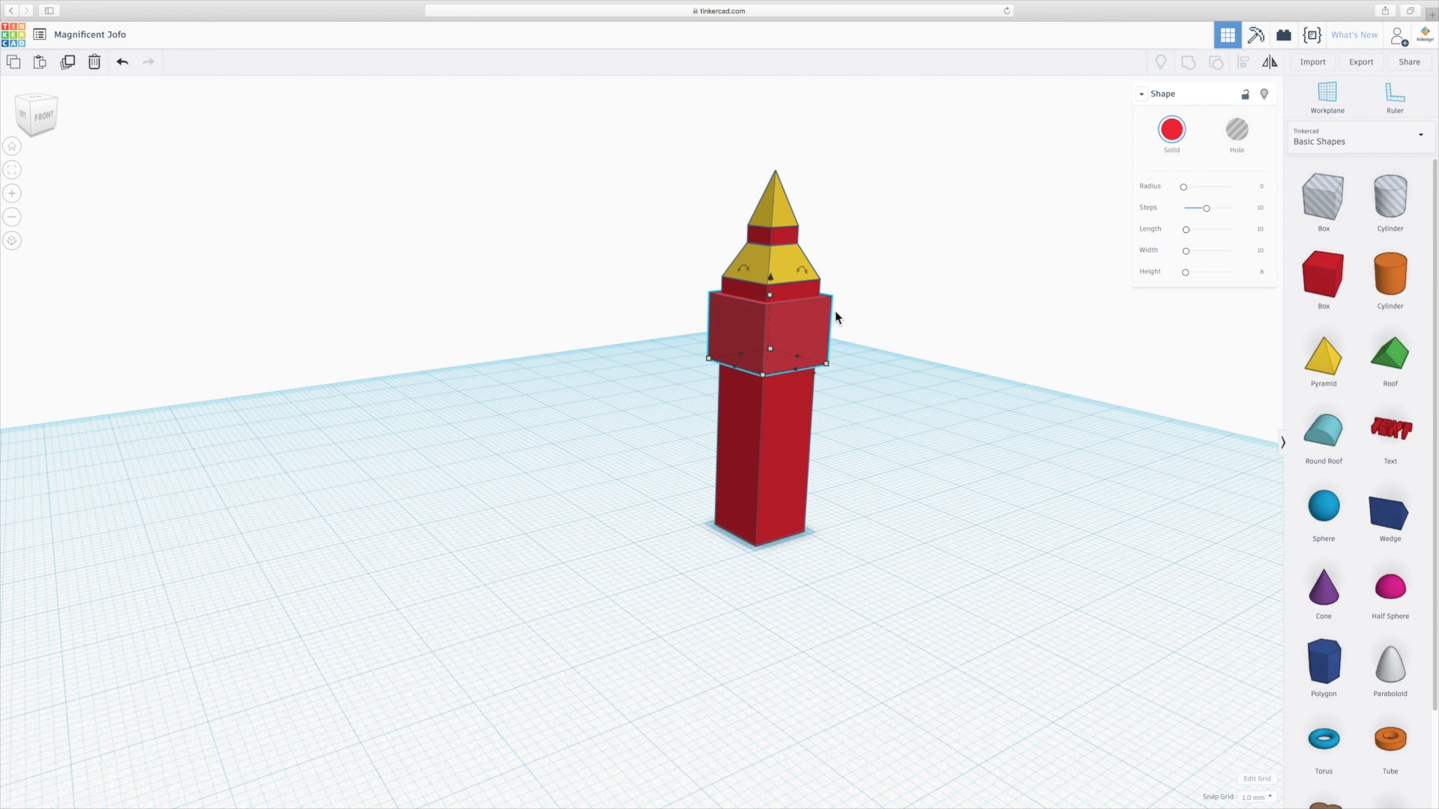
Set the raised box's height to 10.
left_click(1261, 272)
type("10")
key("Return")
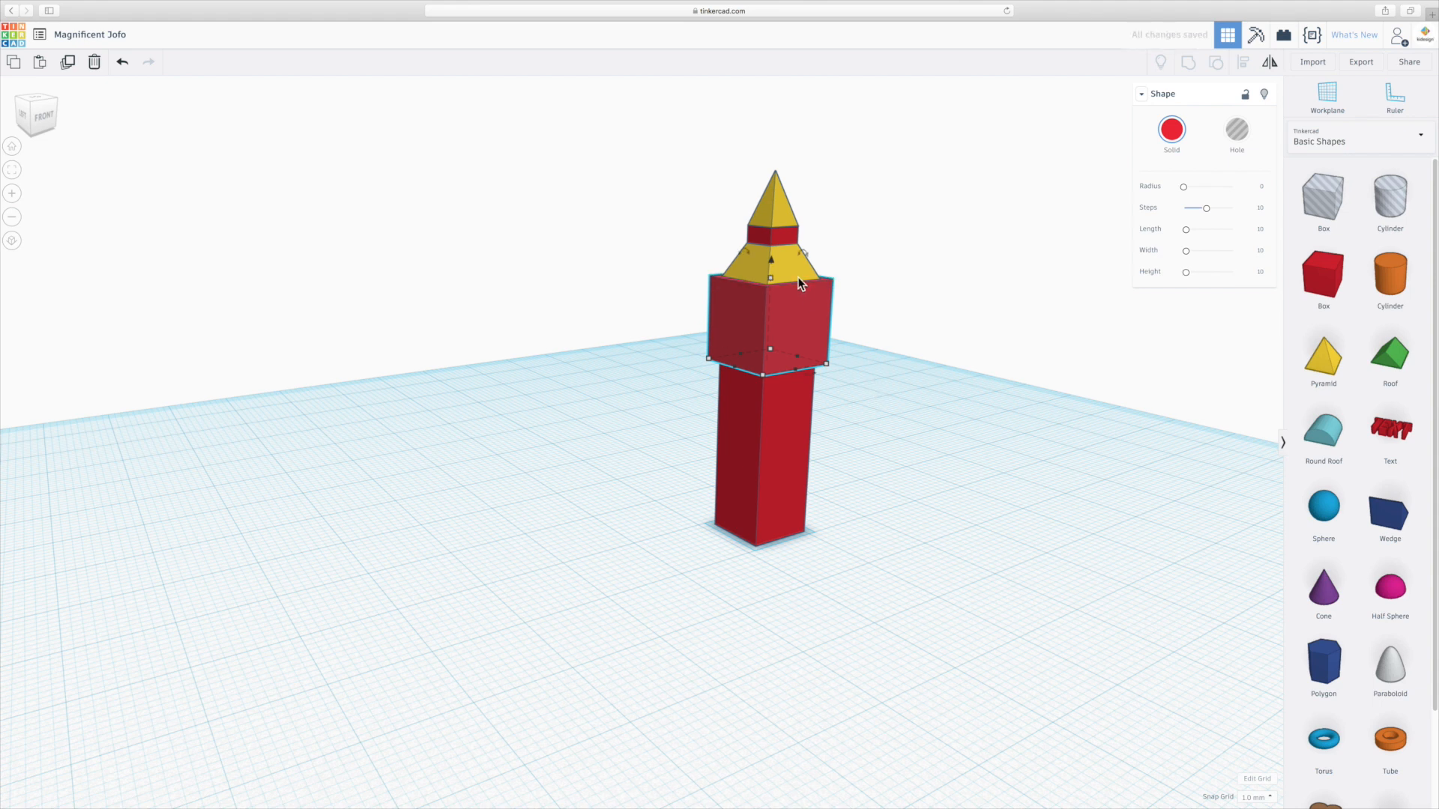
Lower the clock box slightly so its top sits just under the truncated pyramid.
left_click_drag(770, 261, 772, 277)
right_click_drag(909, 353, 738, 371)
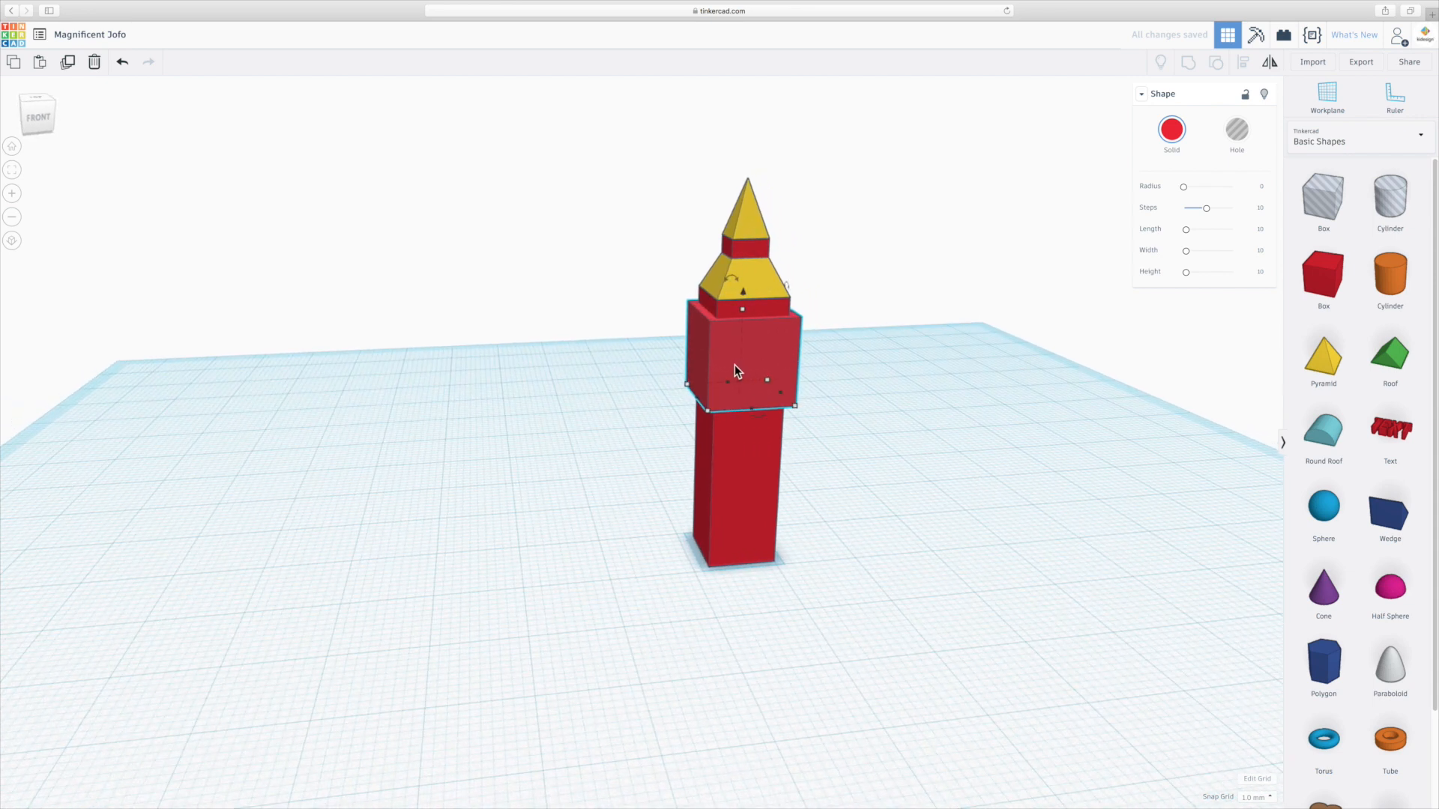
left_click(904, 363)
right_click_drag(904, 363, 813, 389)
scroll(780, 369, "up", 3)
scroll(777, 364, "up", 3)
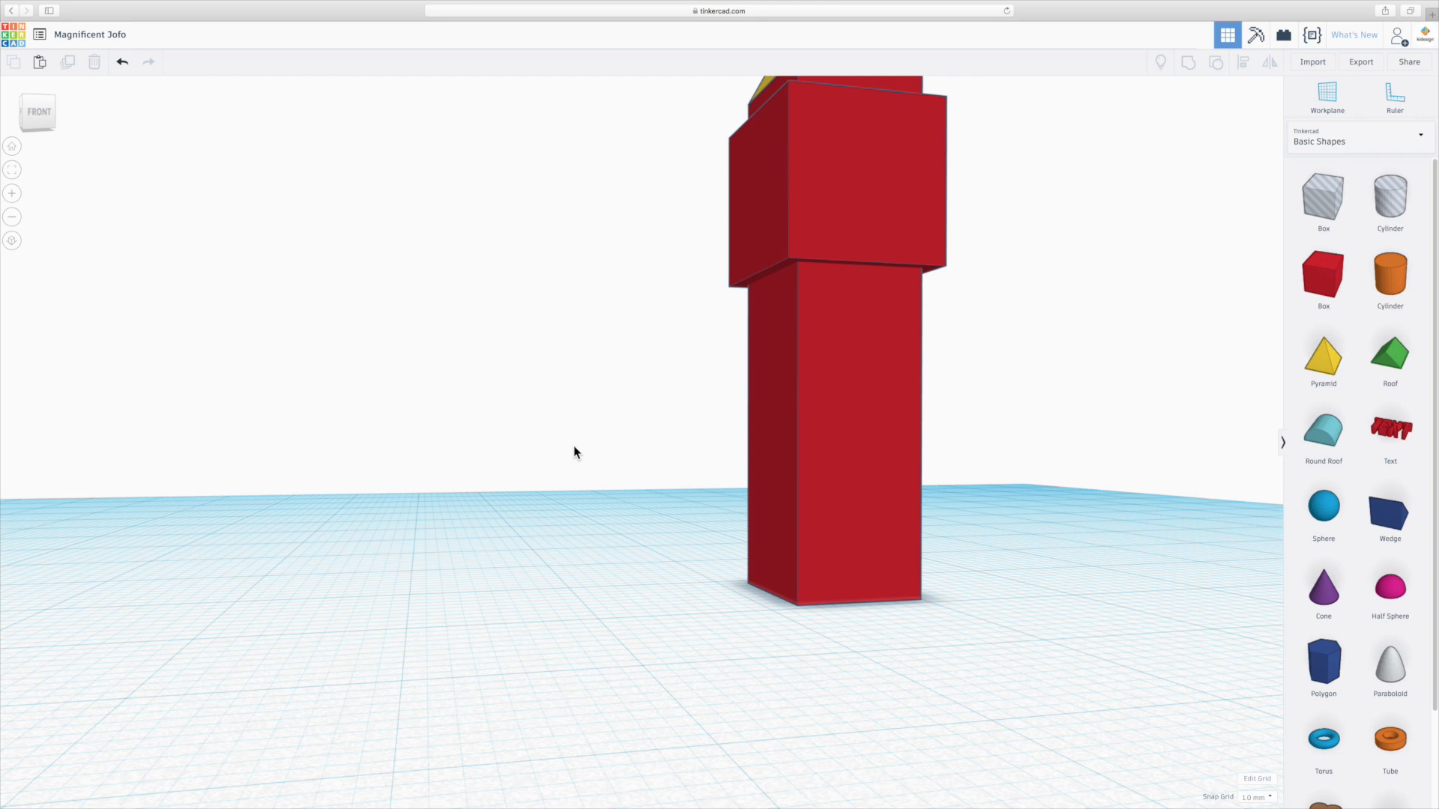
key("f")
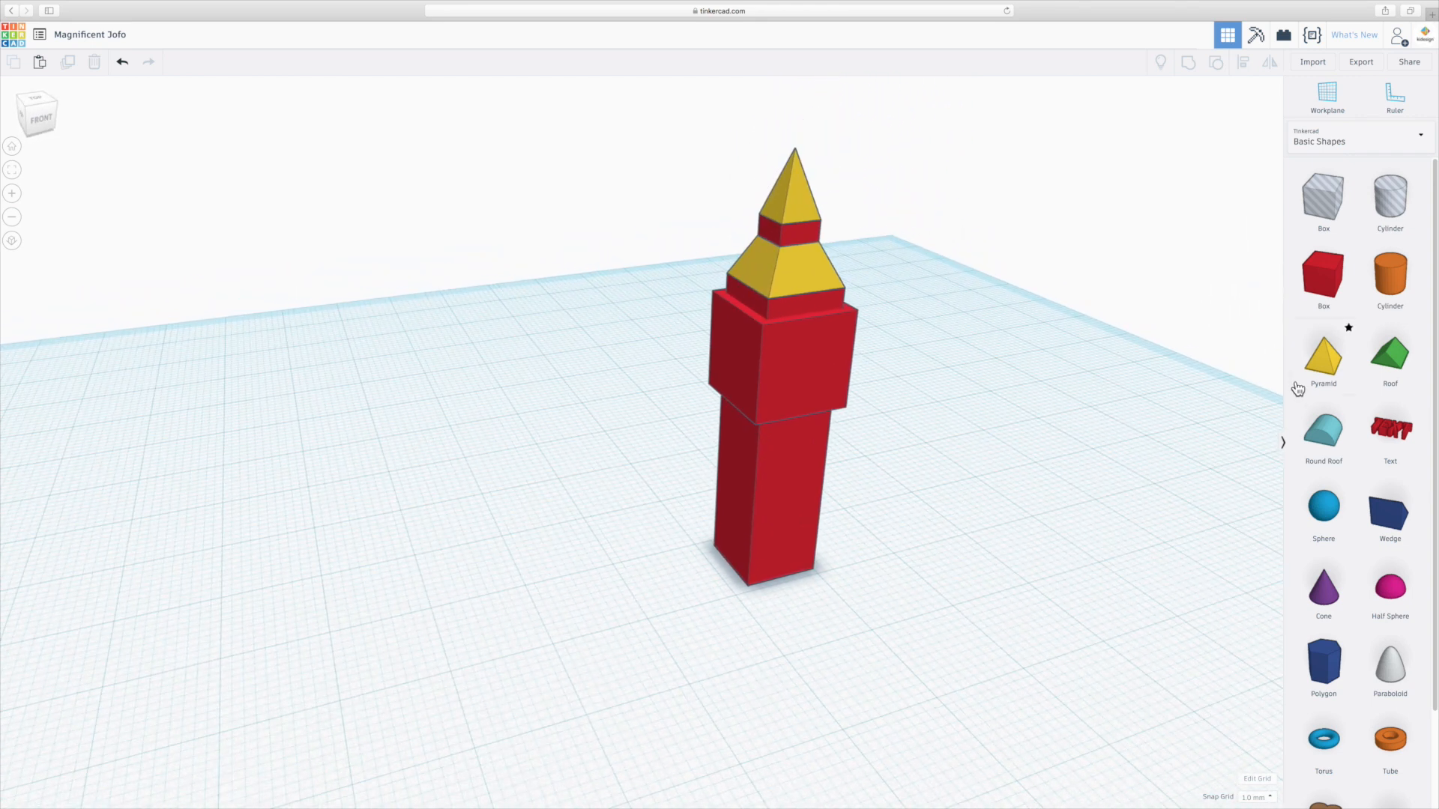
Place a pyramid beside the tower, shrink its base to 10 by 10 and lower its height.
left_click_drag(1322, 358, 955, 498)
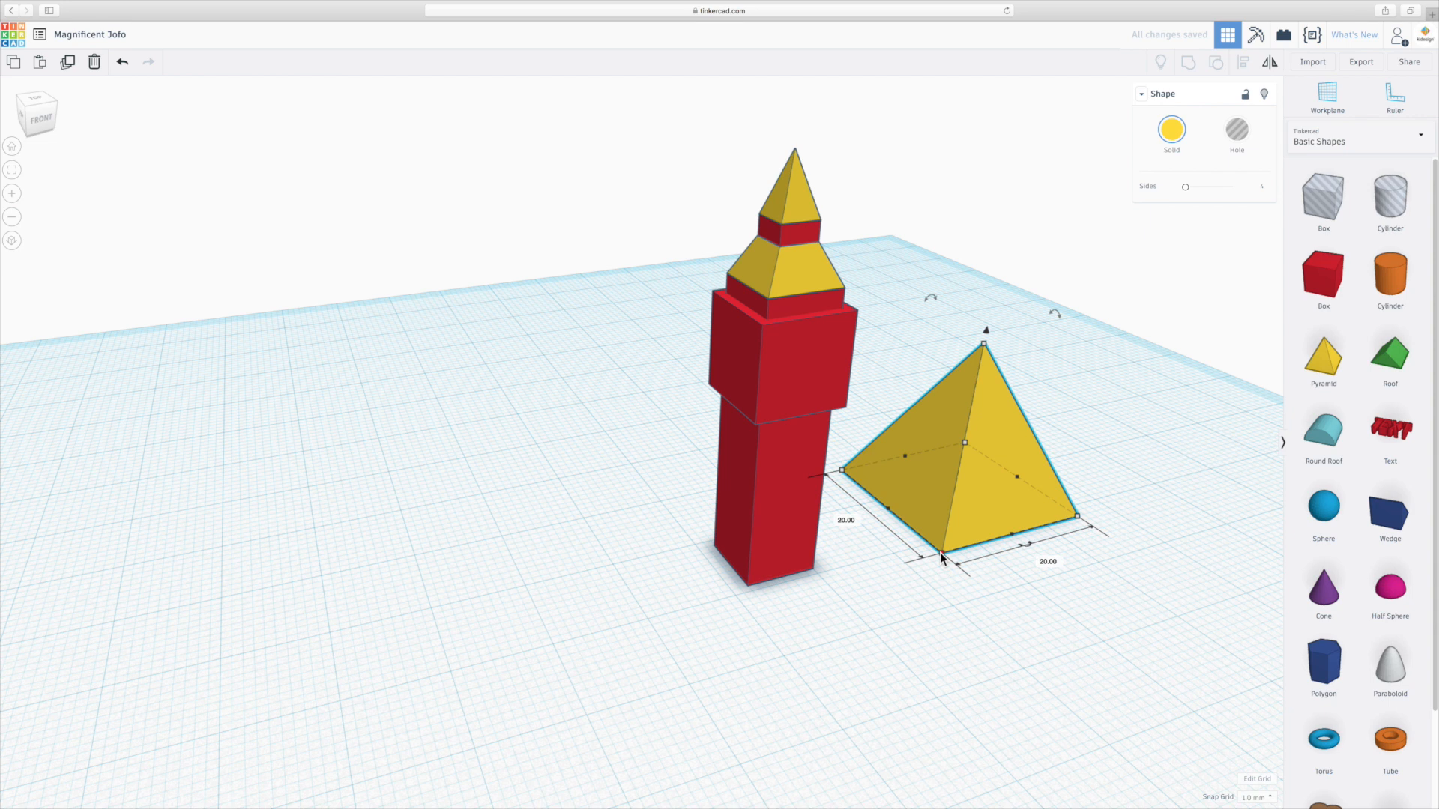
left_click_drag(940, 552, 952, 492)
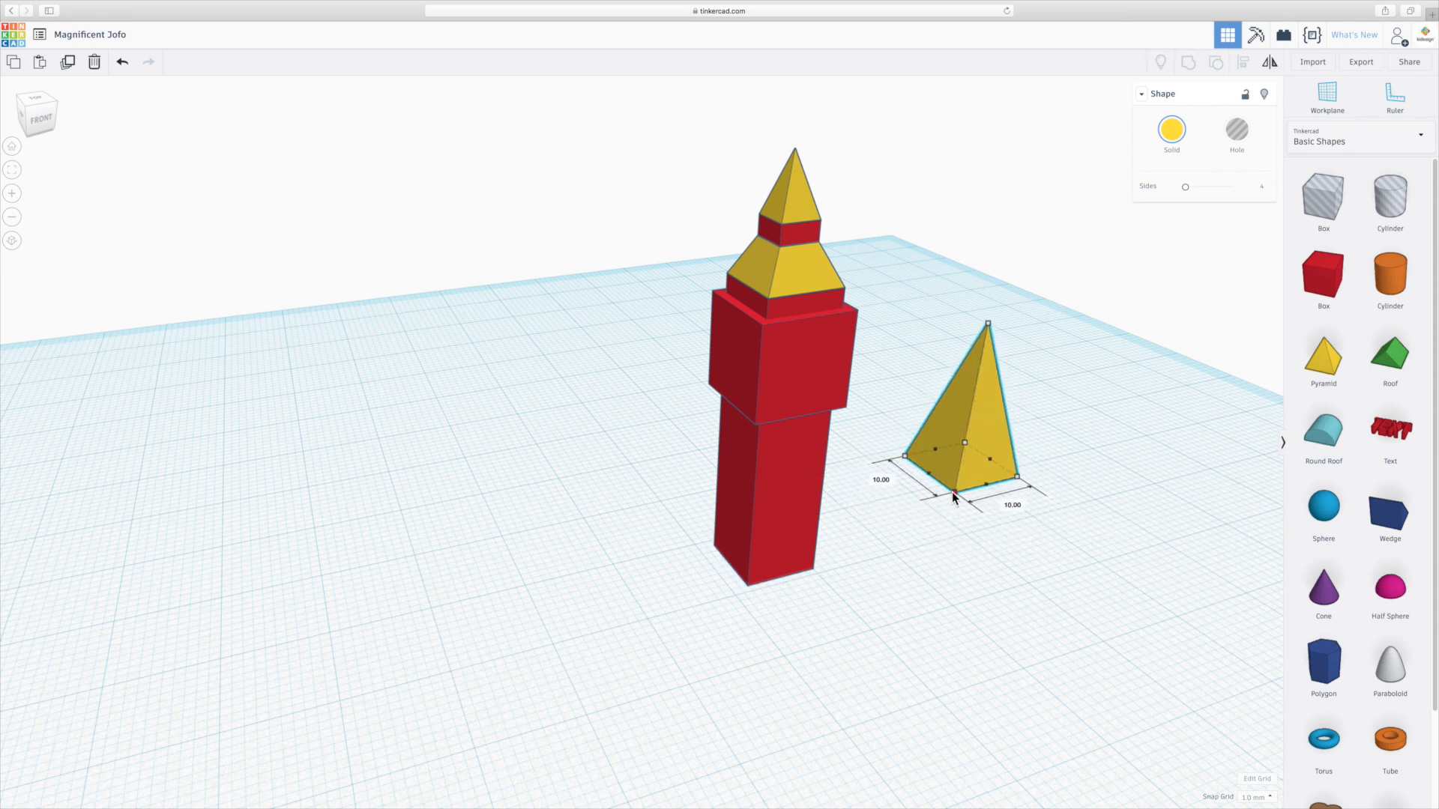
left_click_drag(988, 326, 988, 418)
left_click(1063, 426)
Flip the small pyramid upside down with the Mirror tool.
scroll(1063, 426, "up", 3)
right_click_drag(1177, 499, 1150, 514)
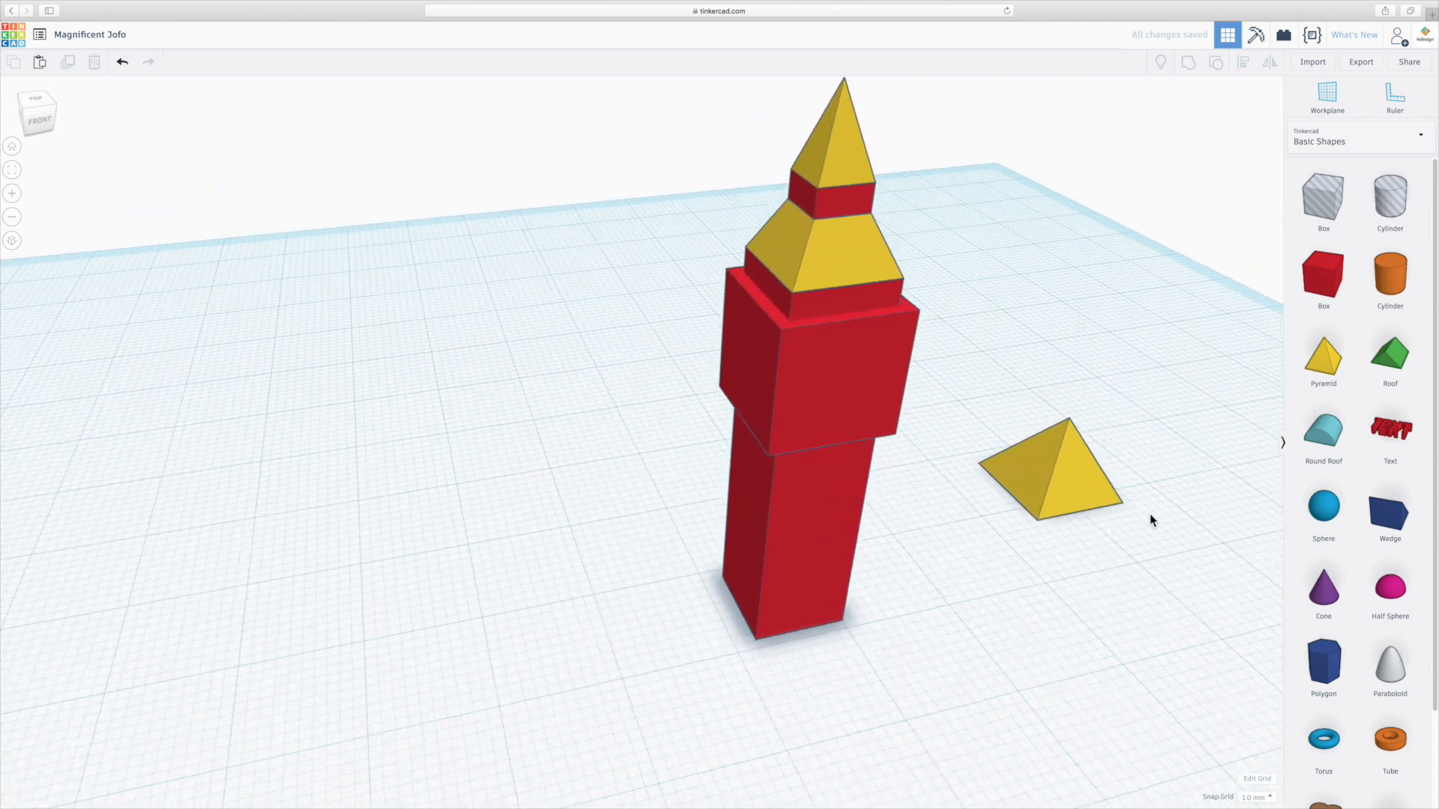
left_click(1064, 471)
mouse_move(1038, 388)
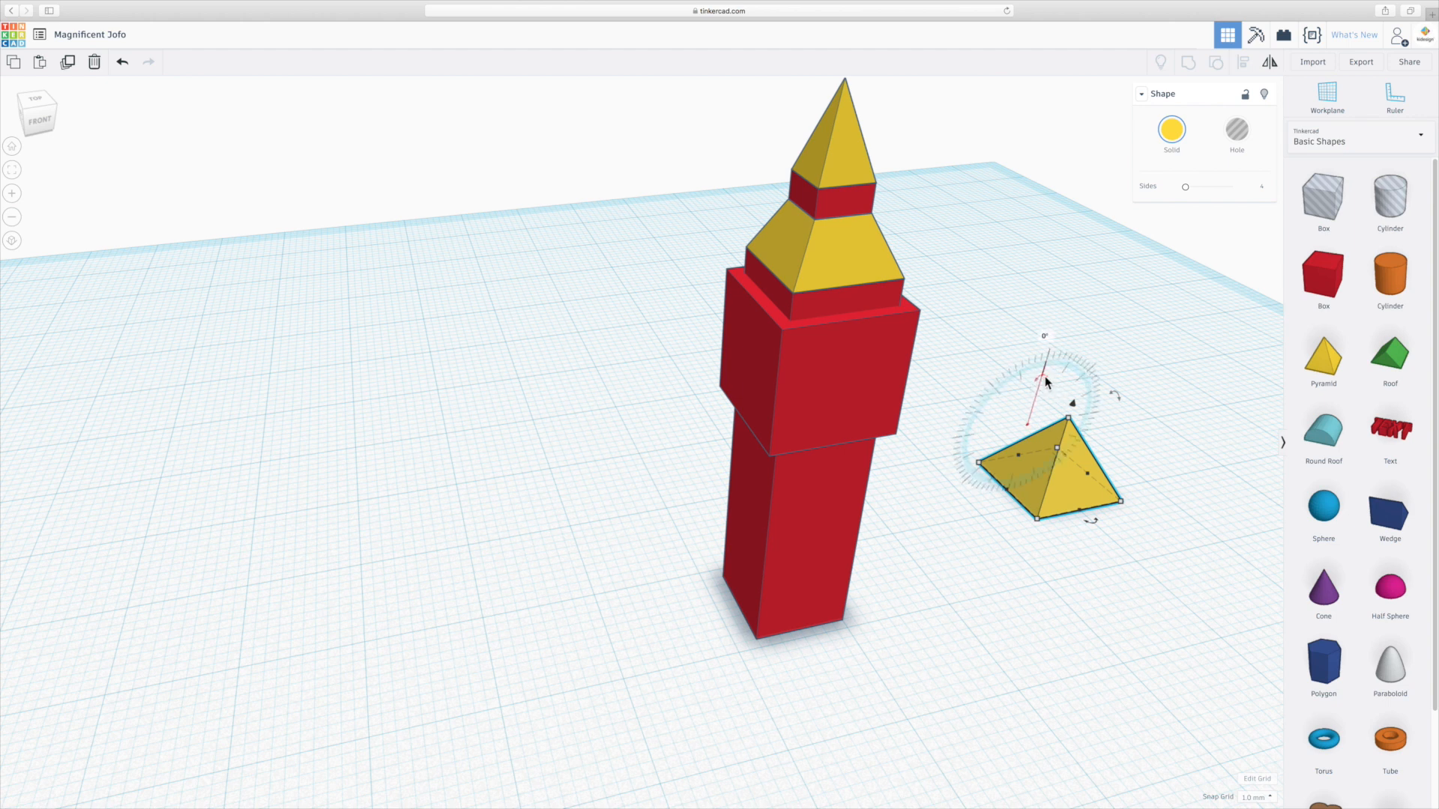
mouse_move(1041, 375)
left_mouse_down()
mouse_move(1010, 402)
mouse_move(1047, 378)
left_mouse_up()
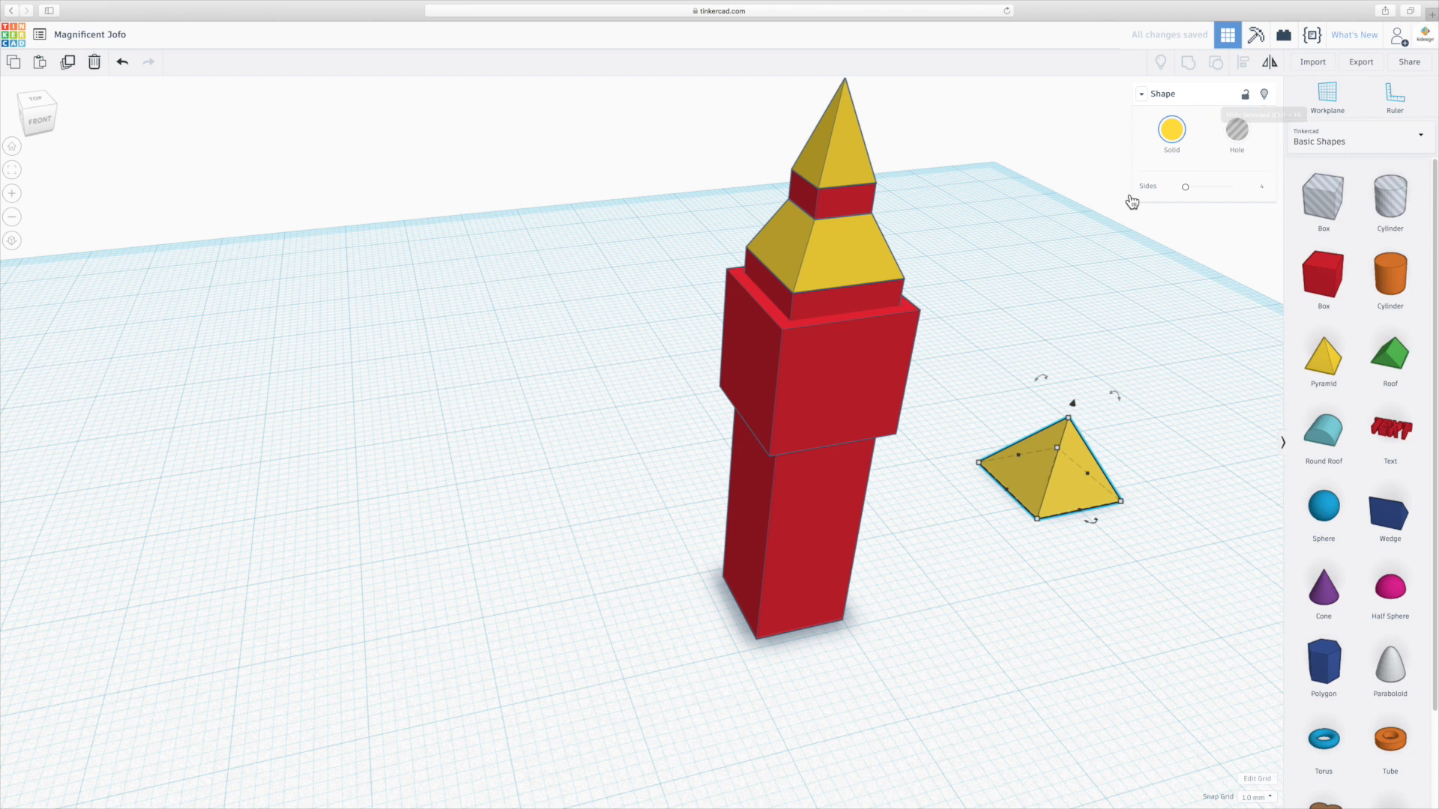
left_click(1270, 66)
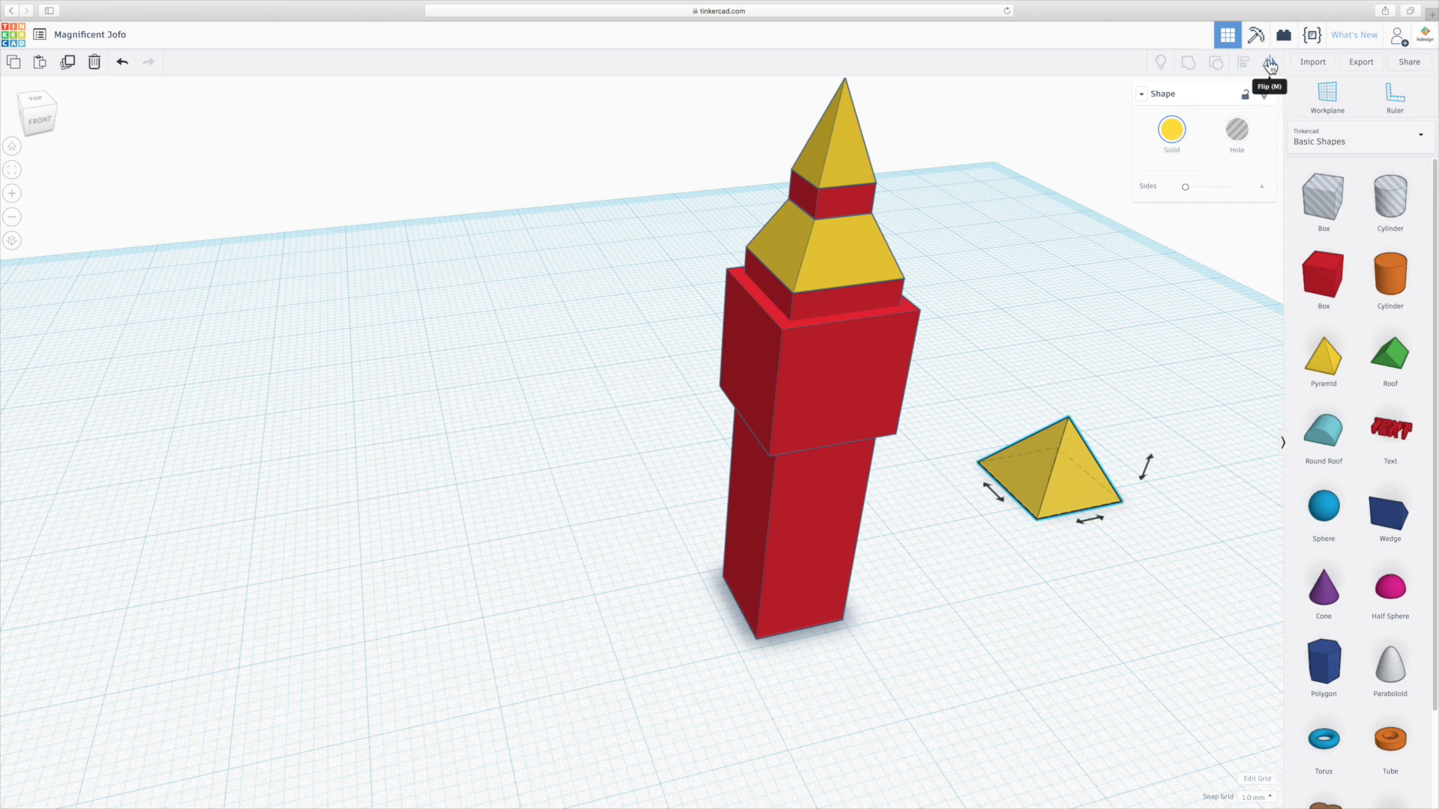
left_click(1148, 470)
left_click(1127, 550)
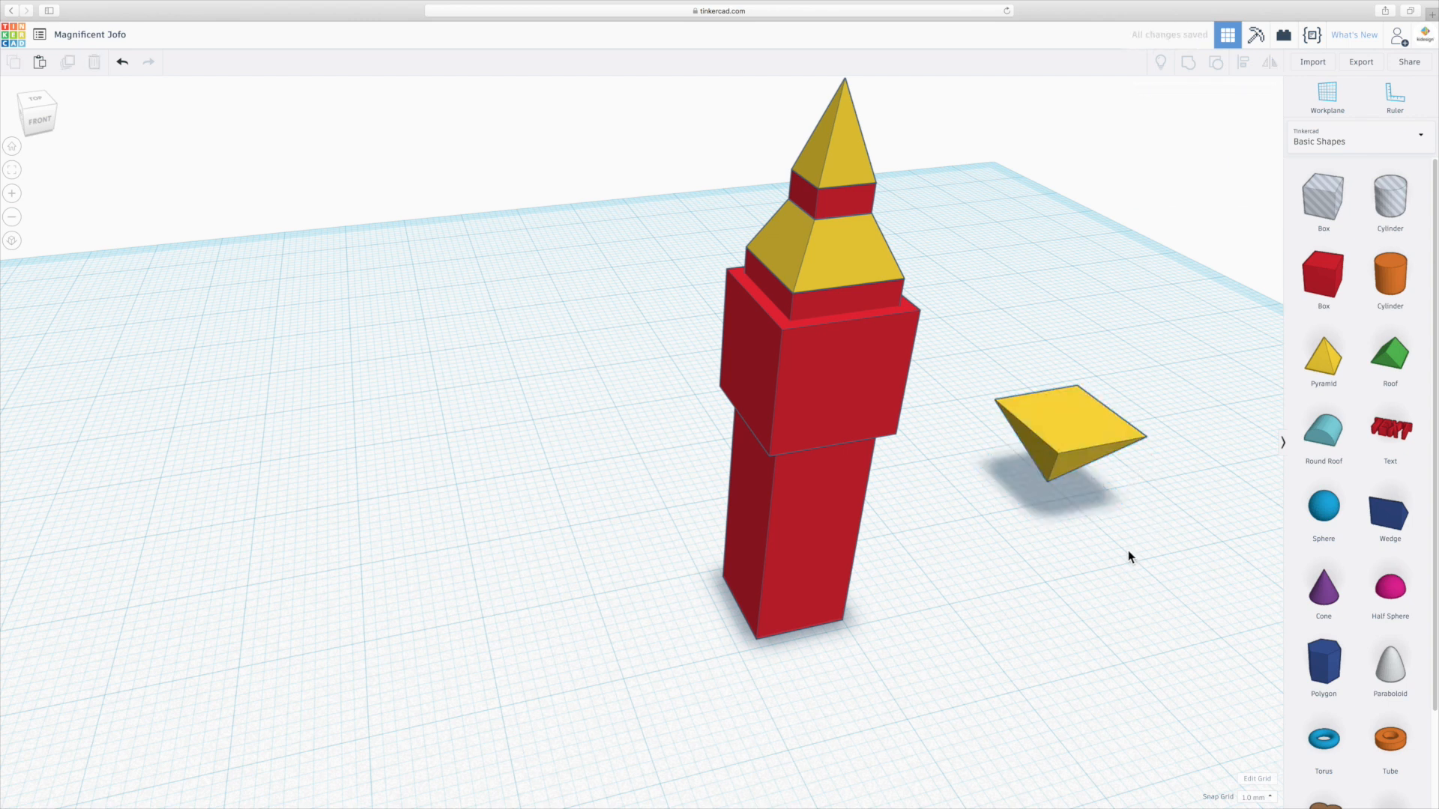
Move the inverted pyramid onto the tower and raise it to sit just under the clock box.
left_click_drag(1104, 435, 820, 550)
right_click_drag(659, 585, 977, 553)
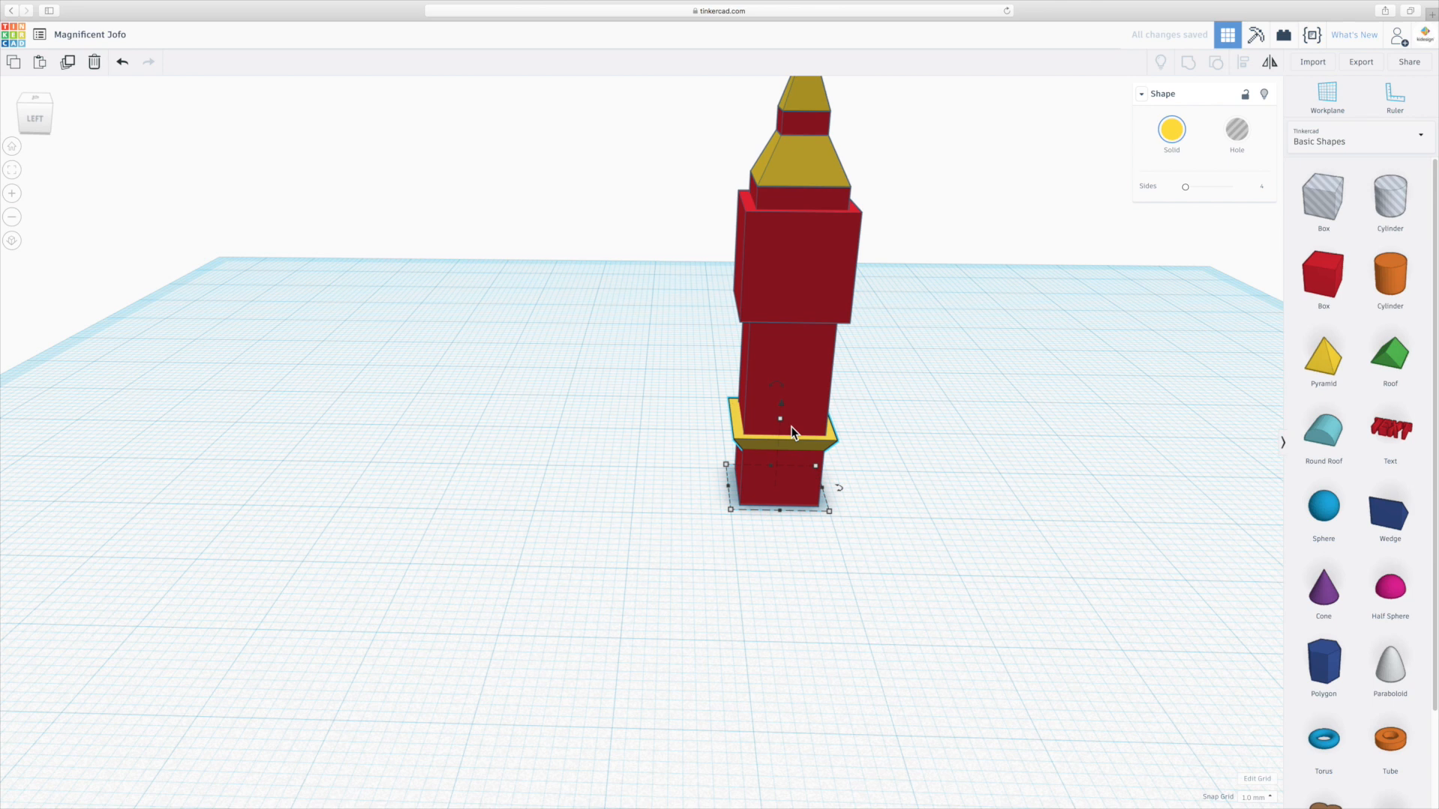
left_click_drag(781, 405, 788, 289)
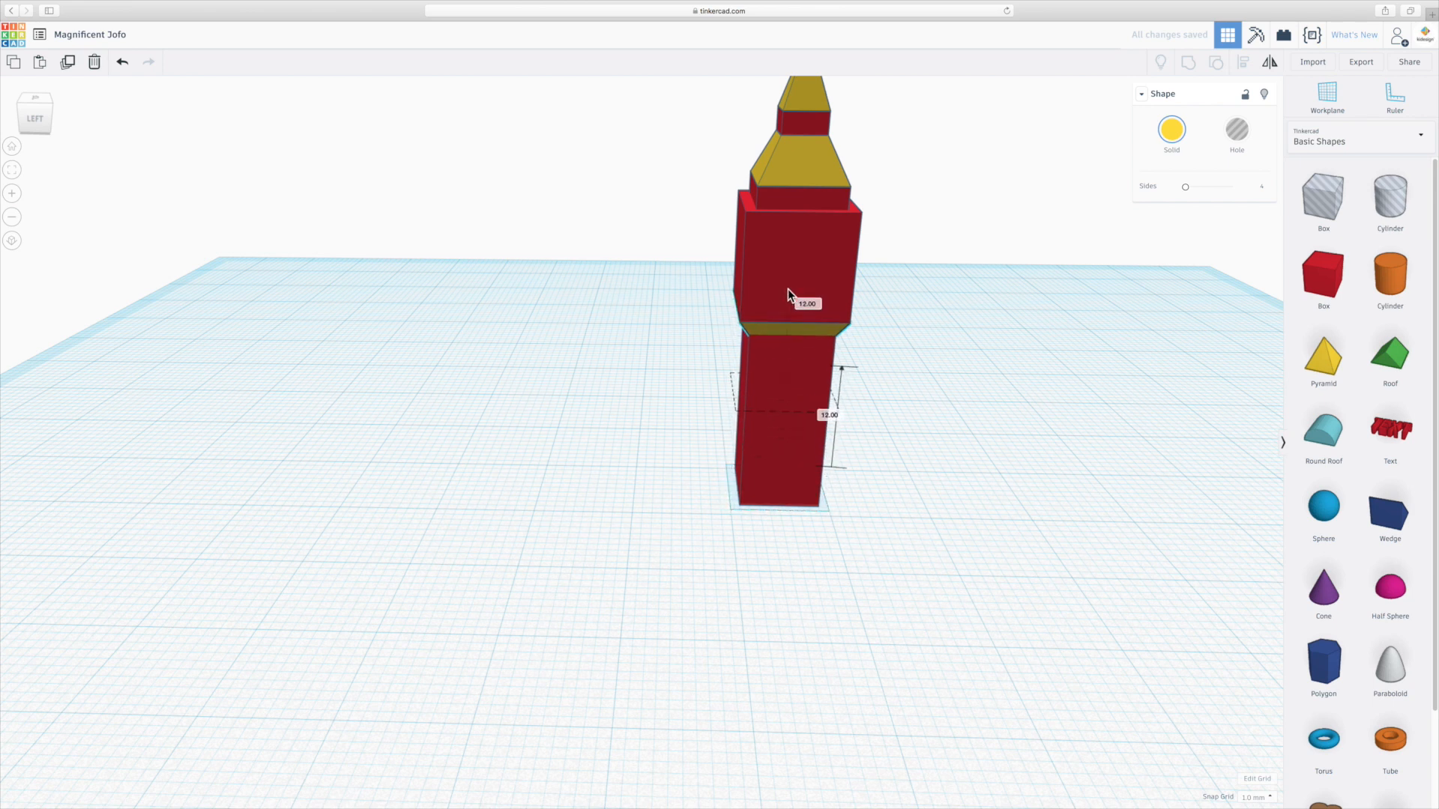
scroll(779, 222, "up", 3)
right_click_drag(969, 261, 470, 267)
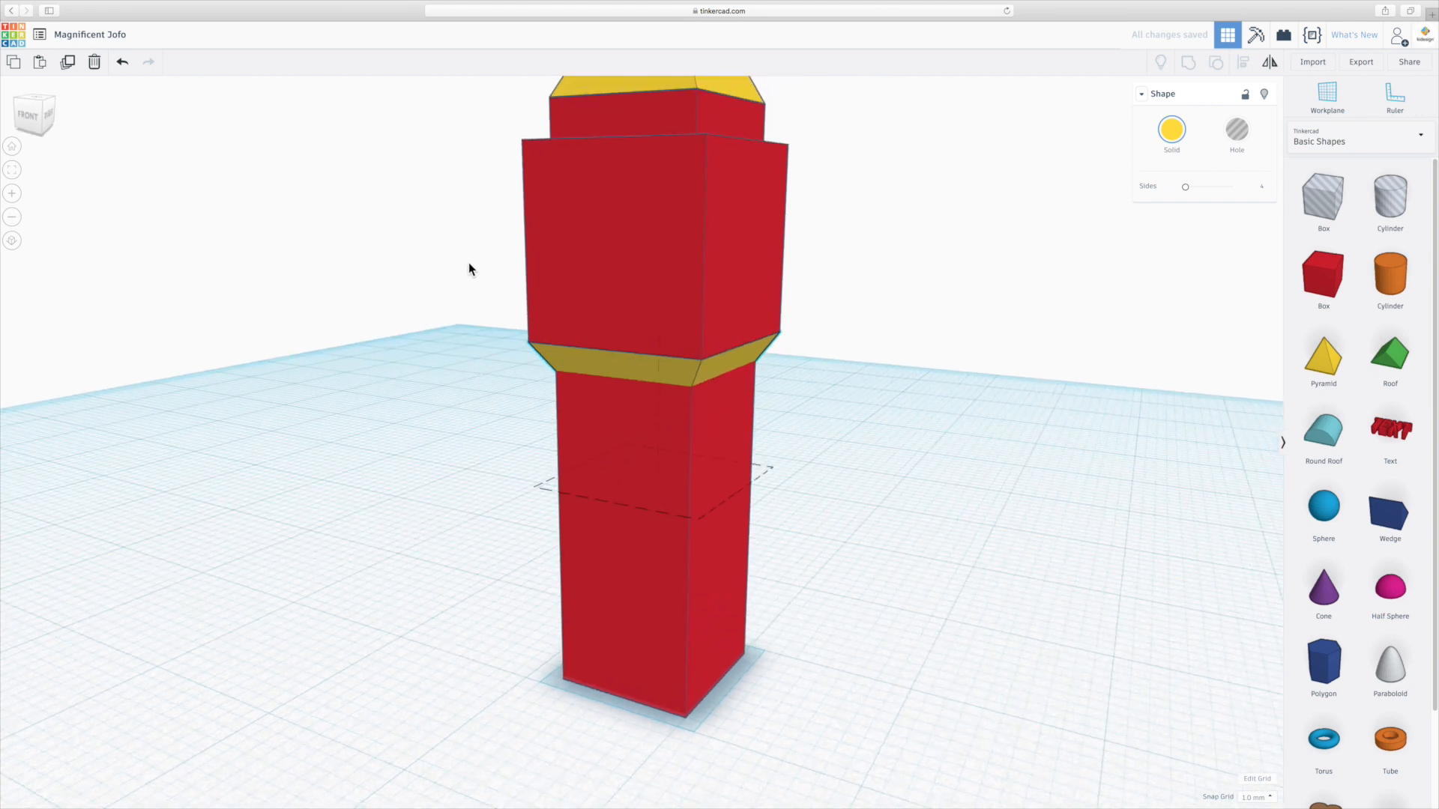
right_click_drag(514, 413, 720, 473)
scroll(720, 472, "down", 5)
Select all tower shapes and center-align them with each other.
left_click_drag(627, 150, 920, 622)
left_click(1243, 62)
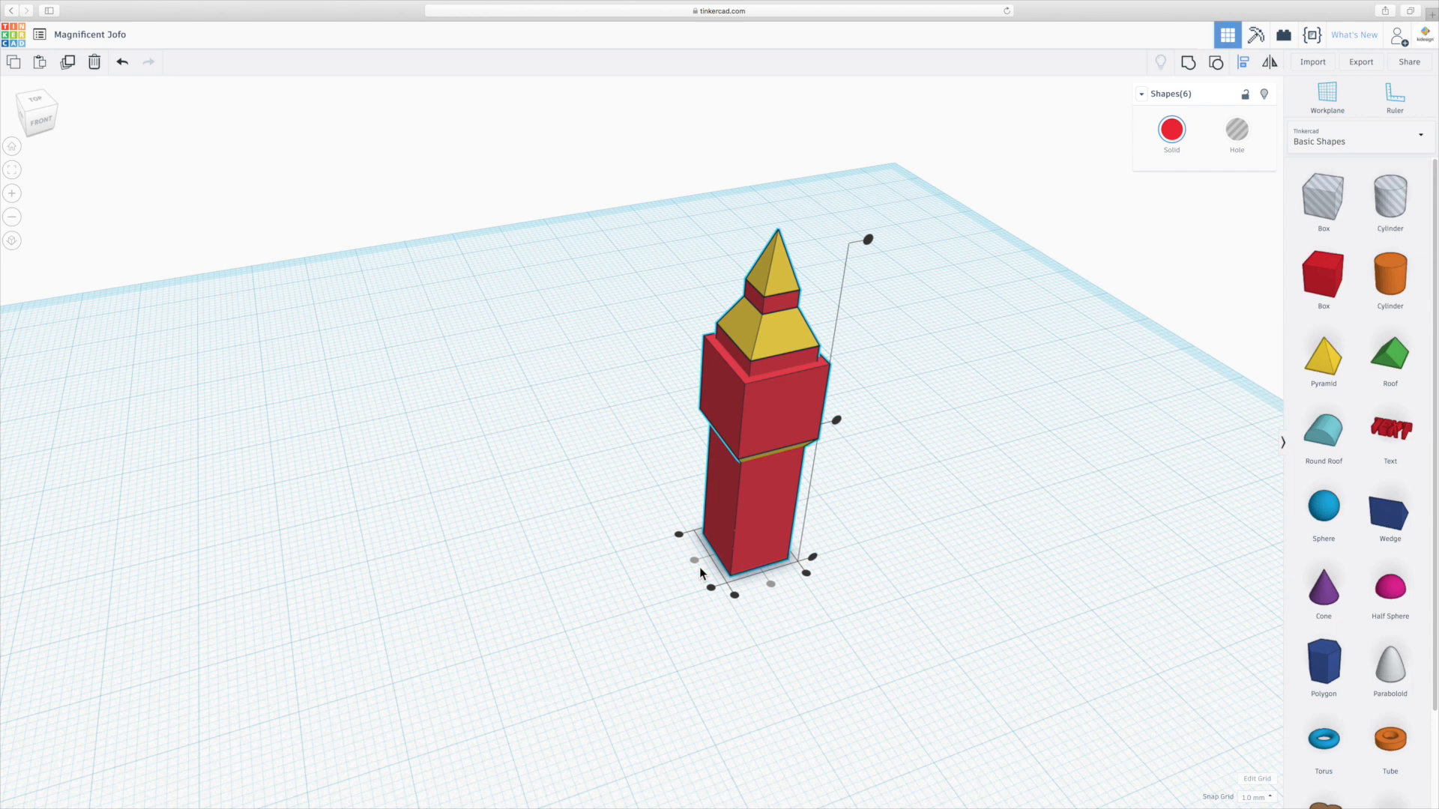
left_click(973, 504)
right_click_drag(879, 573, 856, 532)
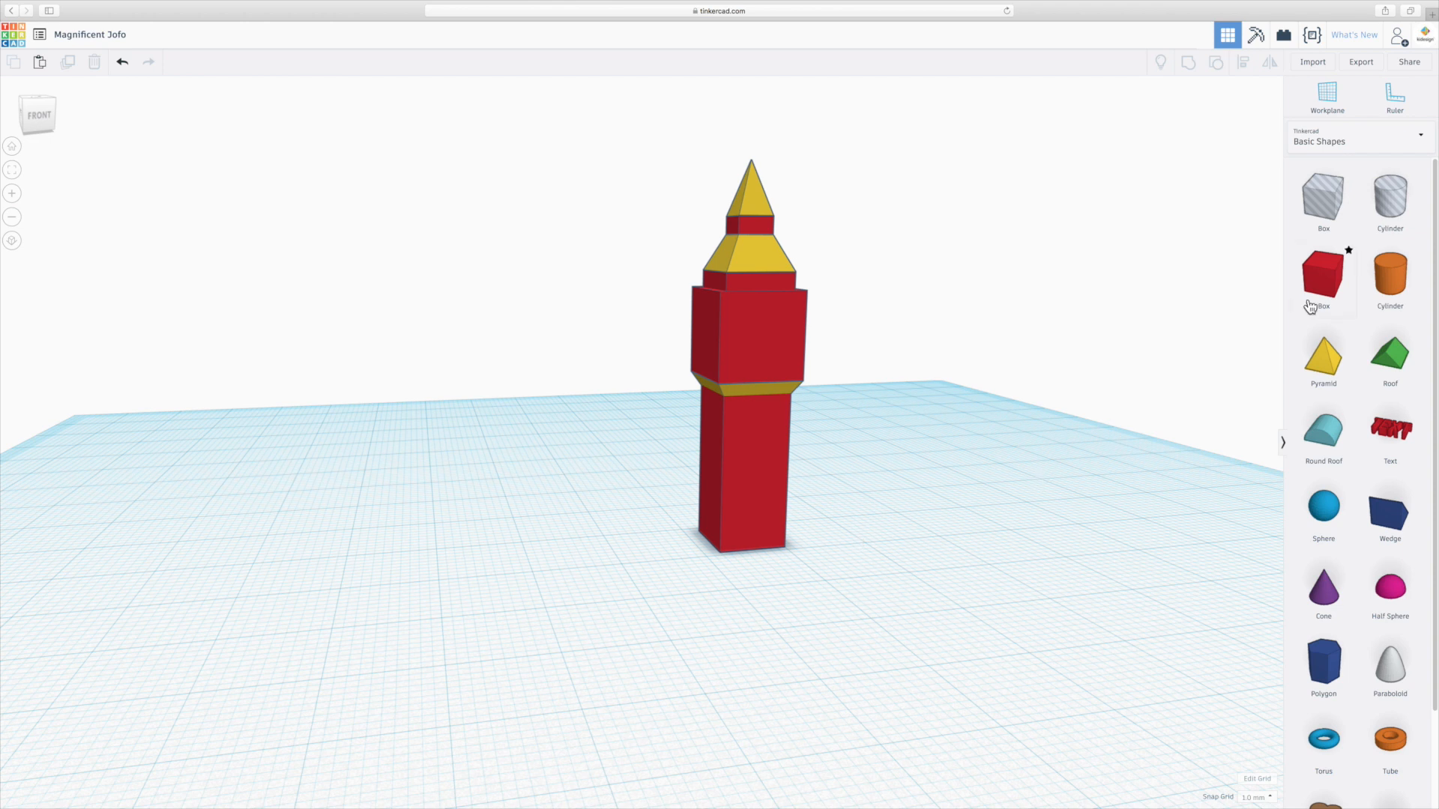
Set the workplane on the front face of the clock box.
left_click(1325, 96)
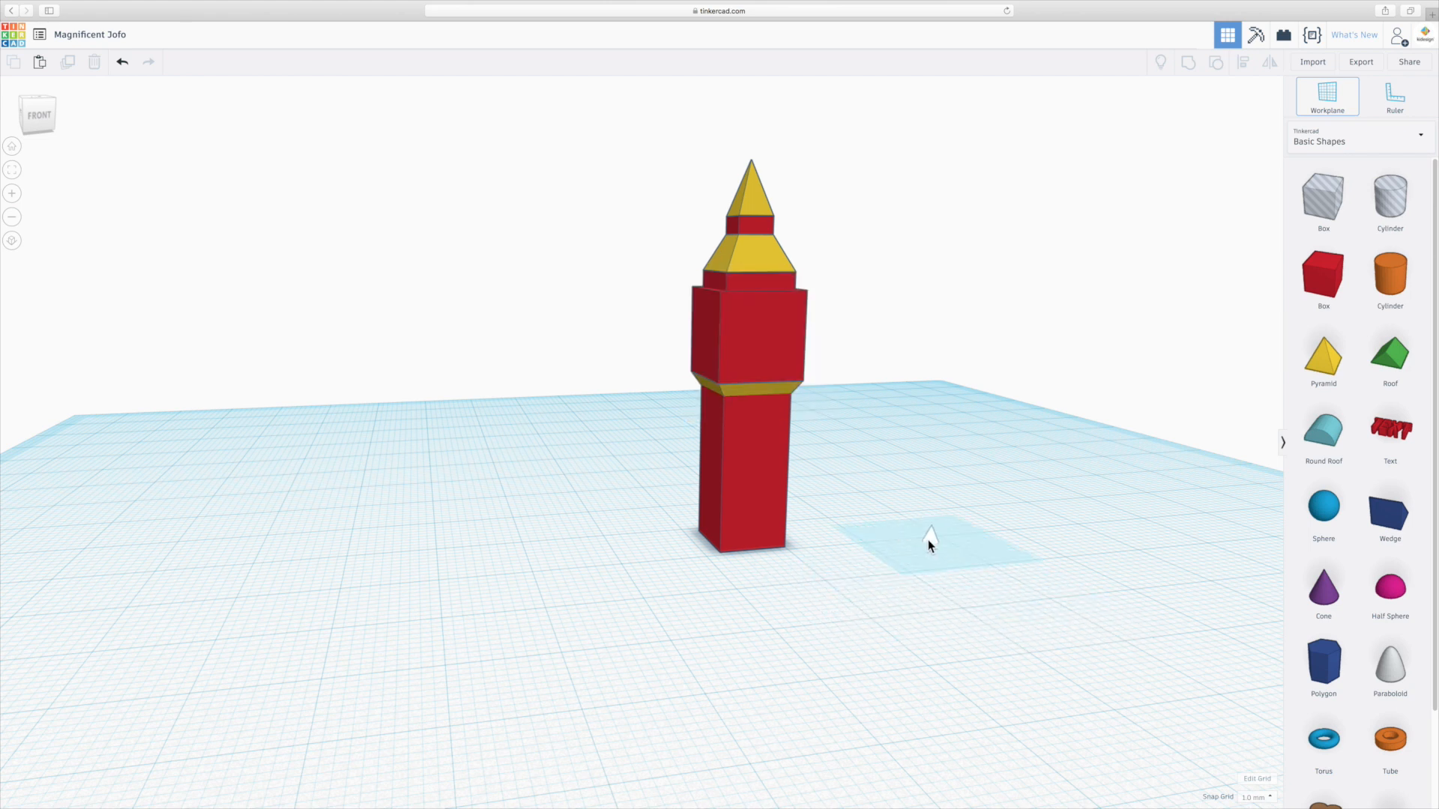
left_click(763, 340)
scroll(768, 315, "up", 5)
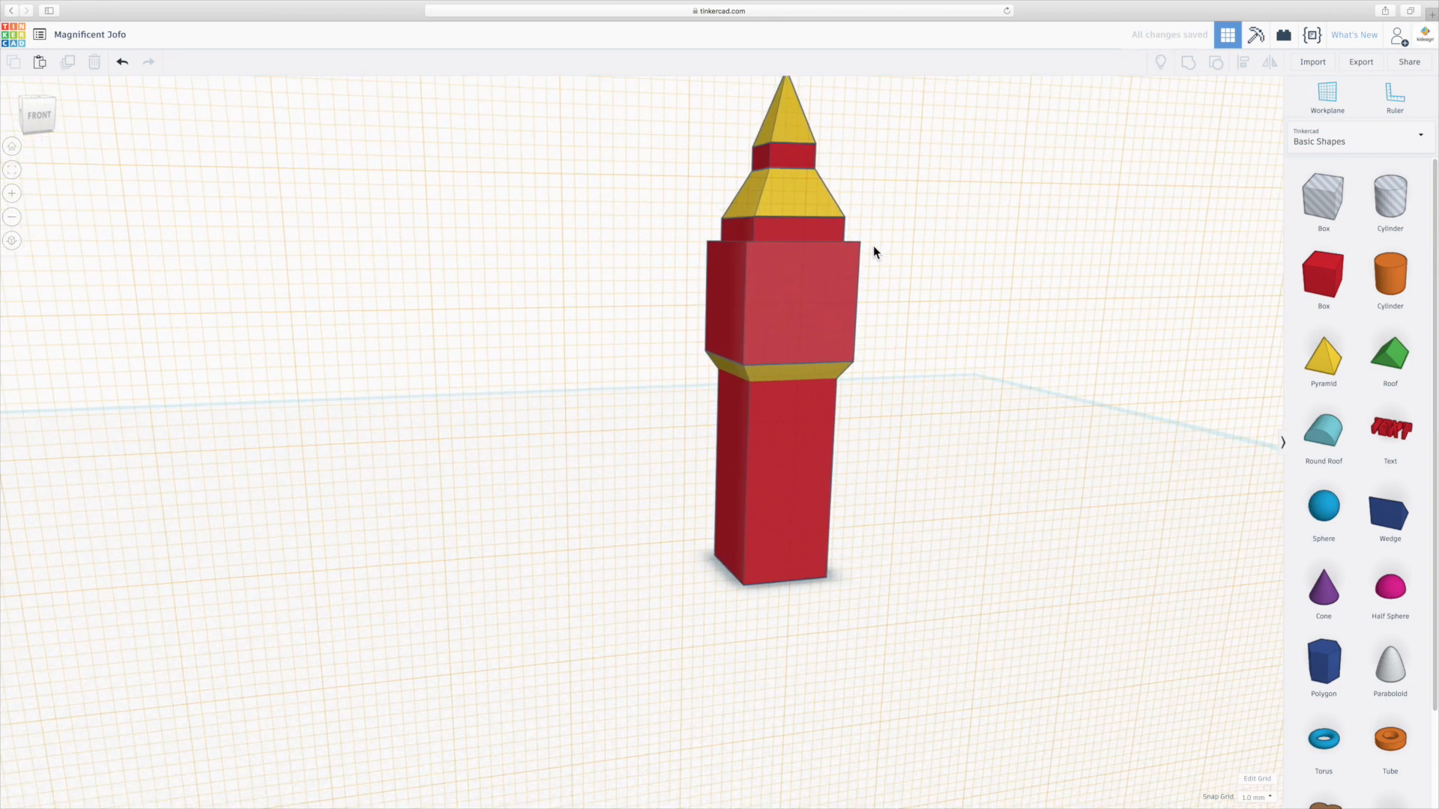
scroll(1032, 251, "down", 5)
right_click_drag(867, 508, 855, 479)
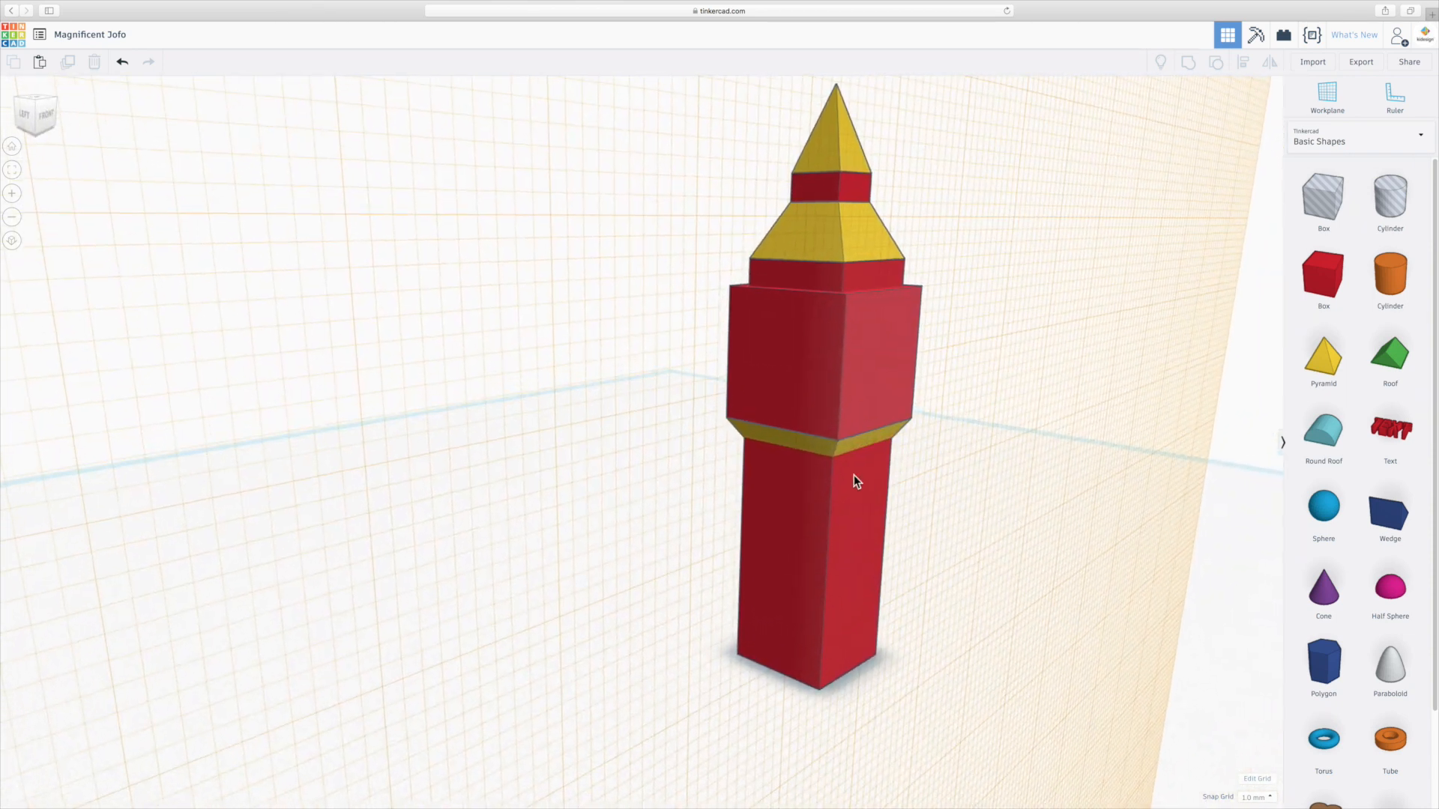
Place a cylinder on the clock box face and shrink its diameter to about 8.
left_click_drag(1390, 279, 827, 378)
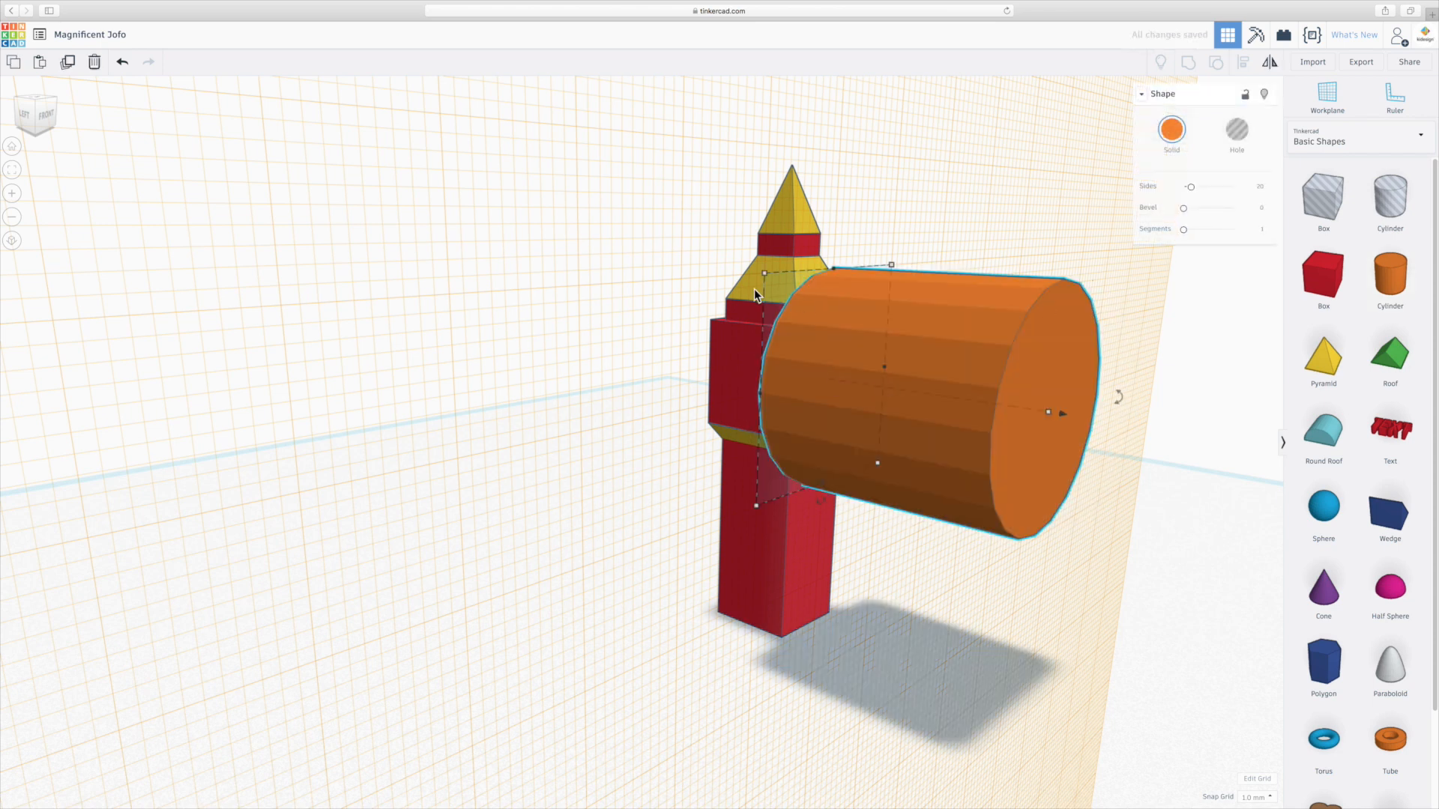
left_click_drag(765, 275, 807, 325)
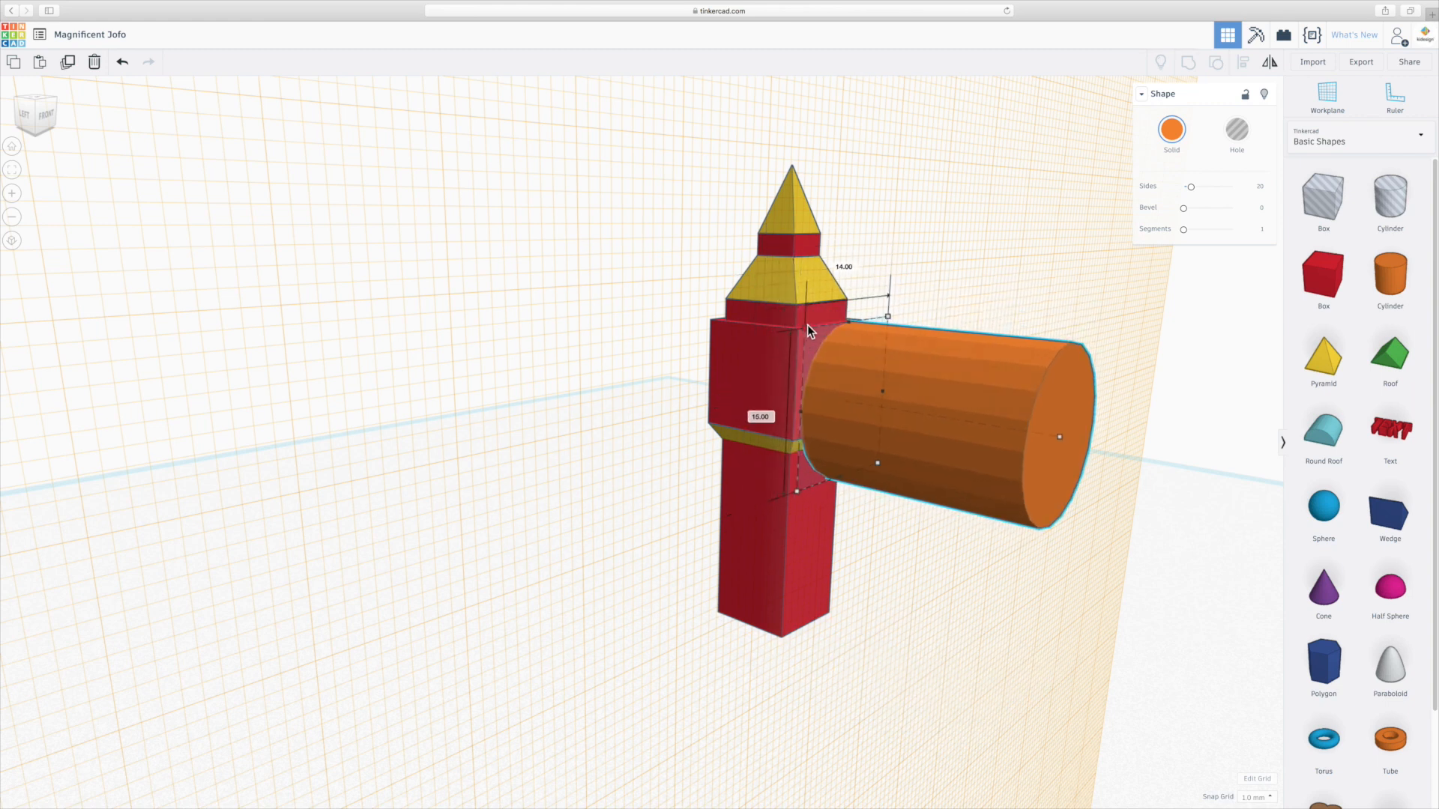
left_click_drag(808, 325, 839, 394)
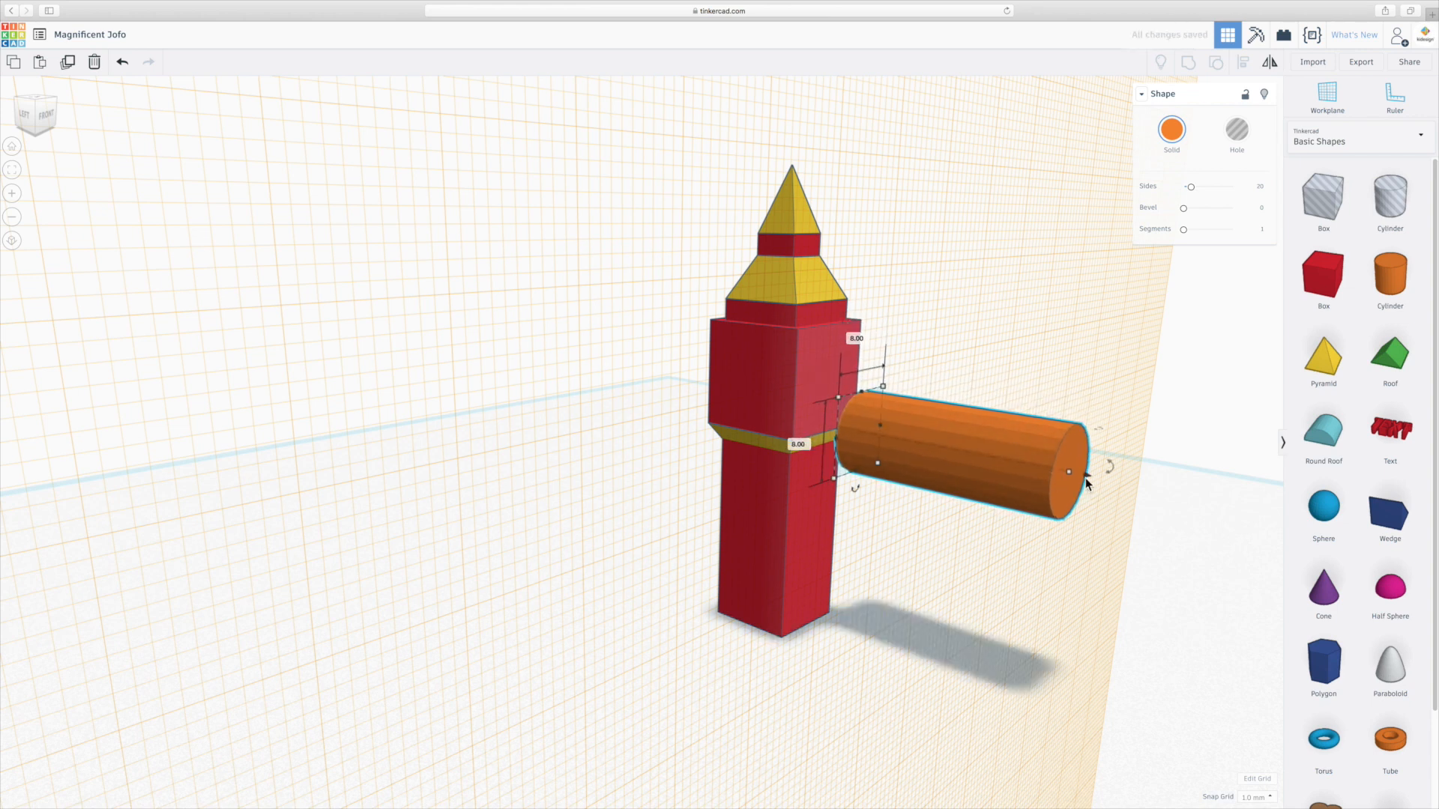
Shorten the cylinder into a thin disc against the clock box face.
left_click_drag(1069, 472, 875, 373)
right_click_drag(1145, 414, 985, 417)
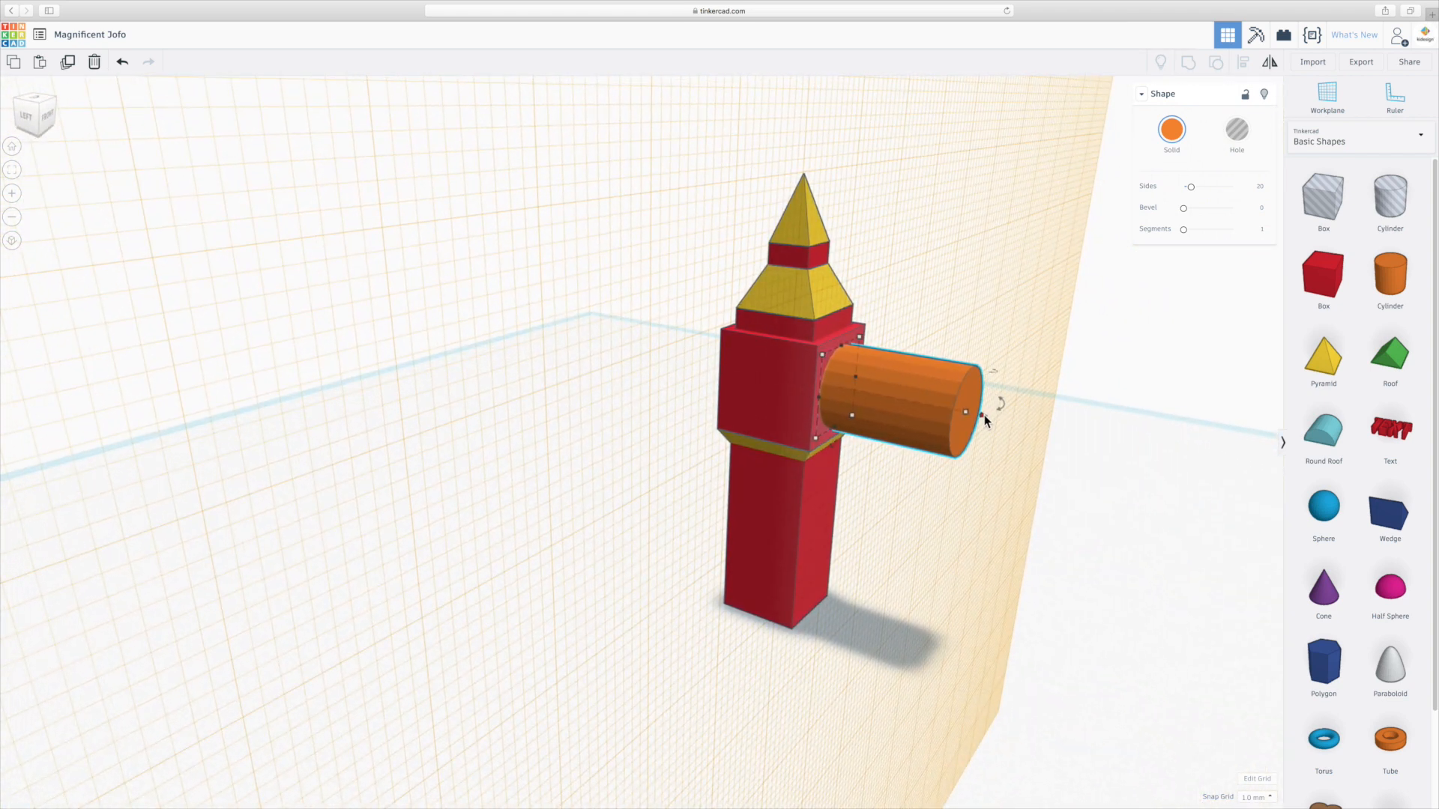
left_click_drag(983, 416, 865, 394)
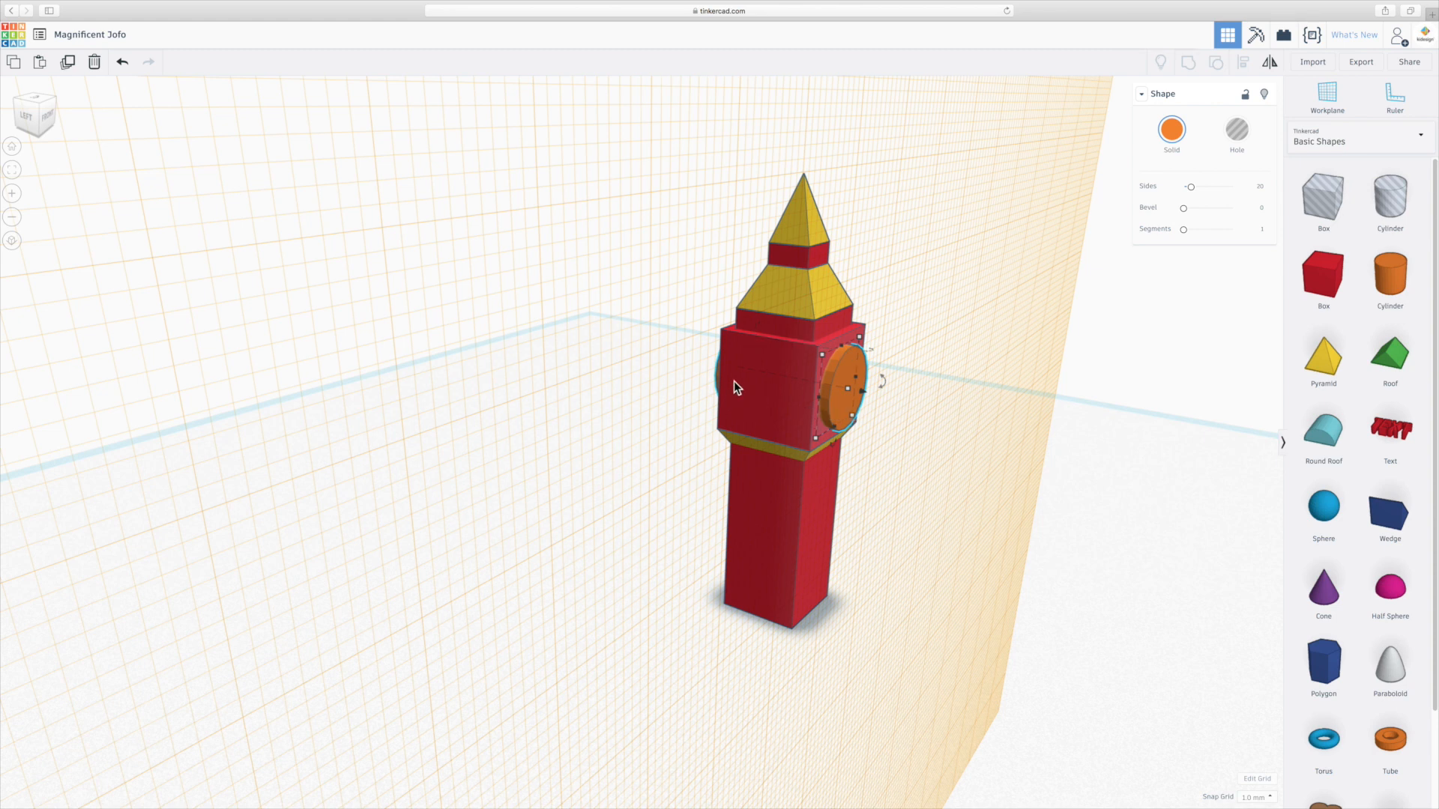
right_click_drag(796, 435, 690, 466)
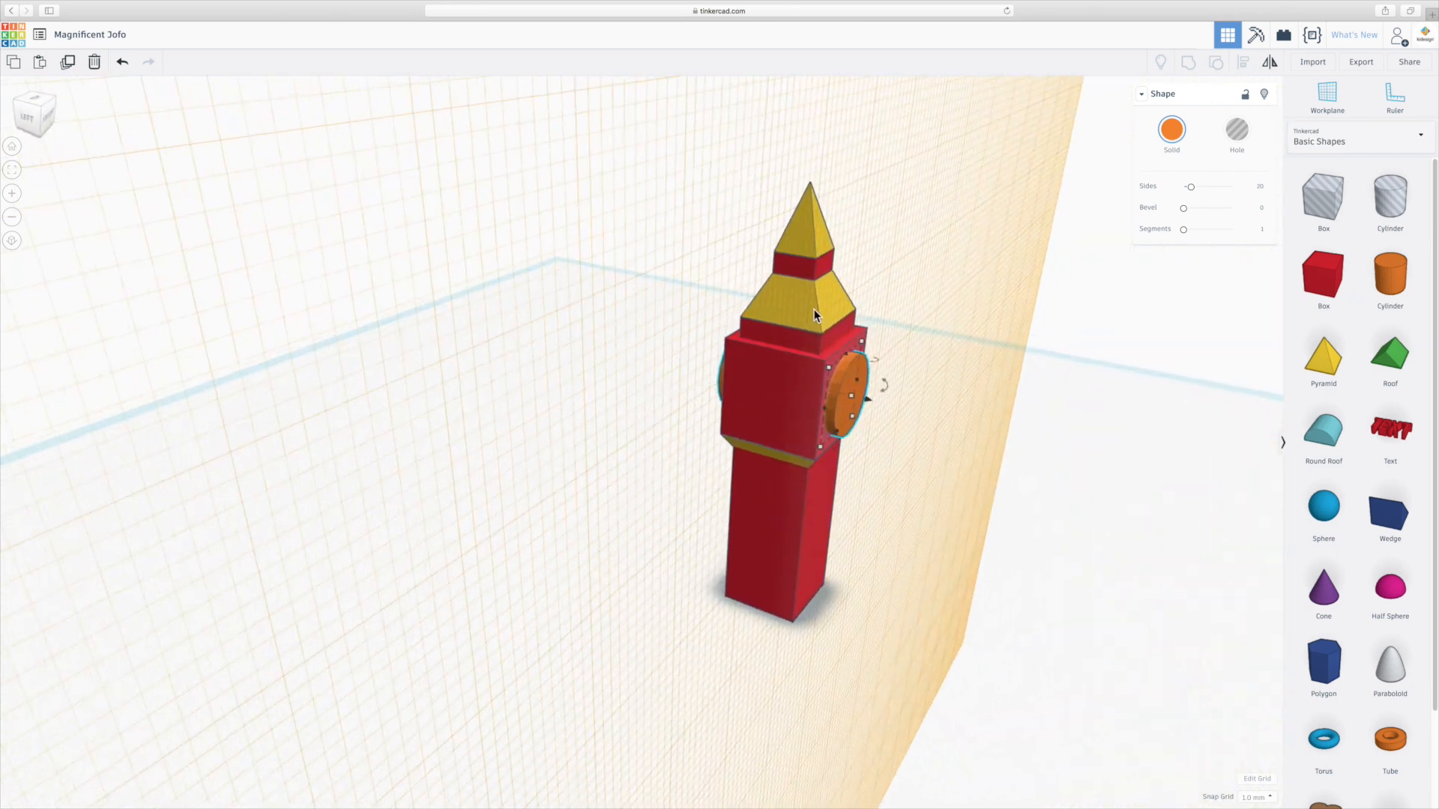
scroll(814, 309, "up", 3)
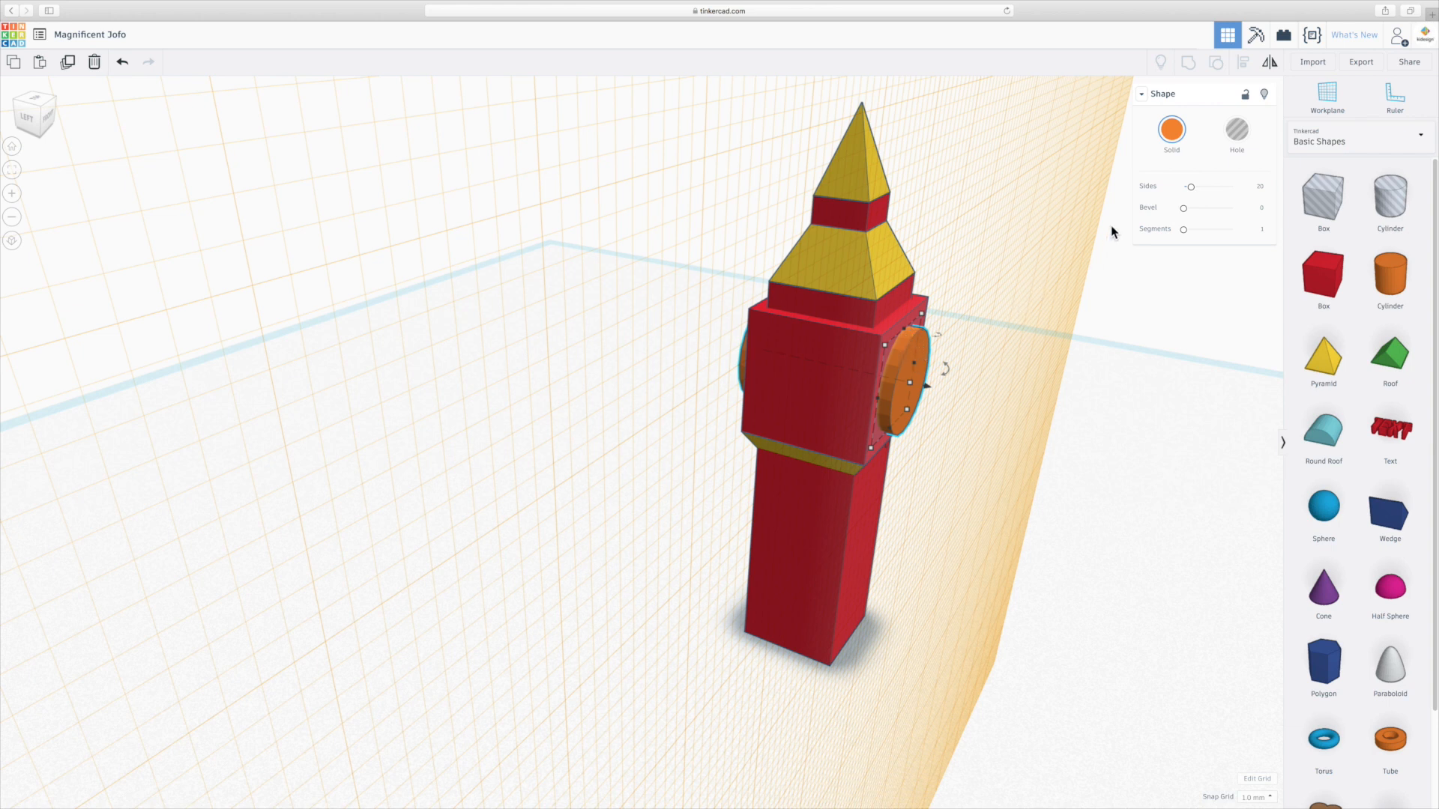
Set the clock disc's bevel to 1.65.
left_click_drag(1184, 209, 1209, 208)
scroll(918, 365, "up", 10)
scroll(674, 395, "down", 3)
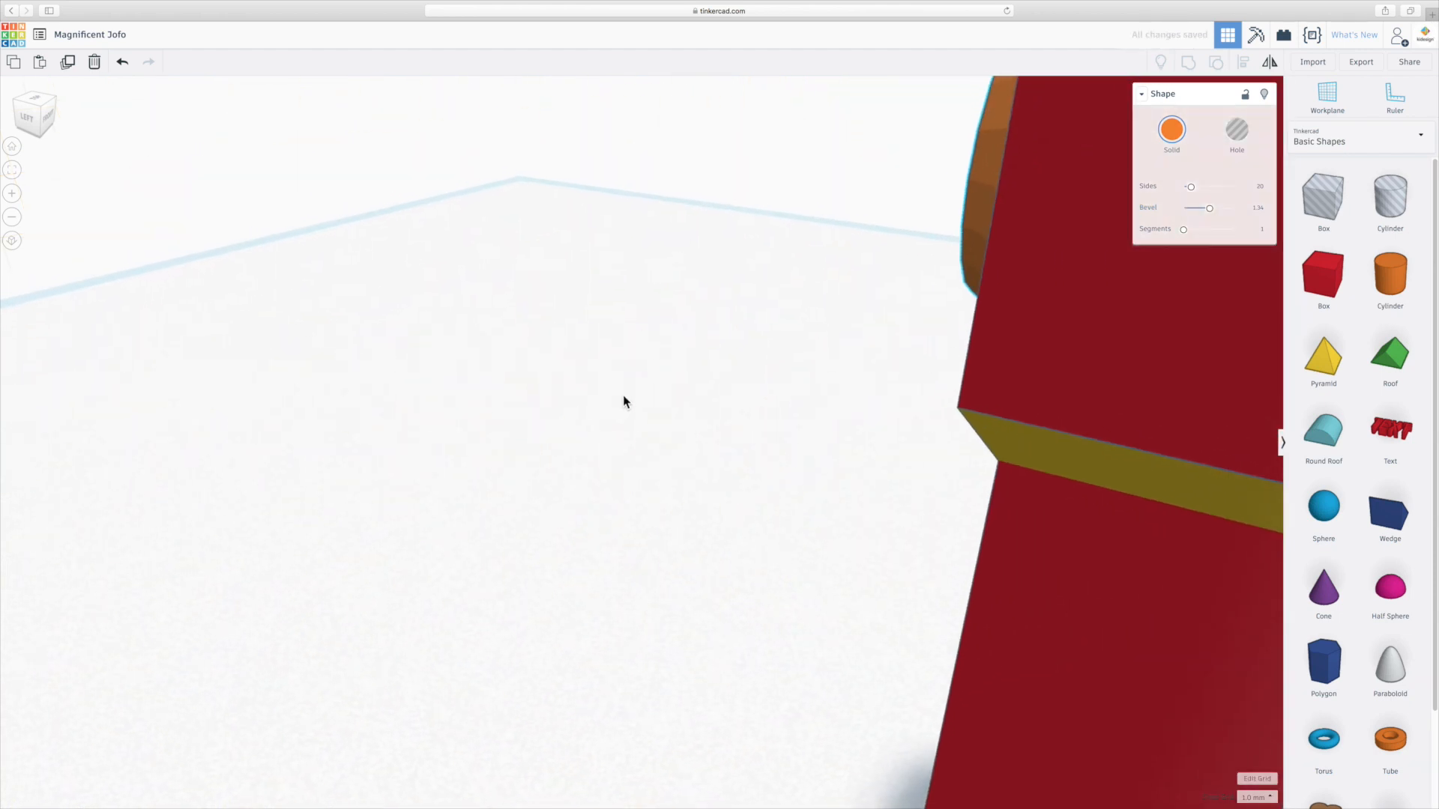
middle_click_drag(675, 395, 377, 399)
middle_click_drag(1027, 370, 408, 392)
scroll(754, 357, "up", 5)
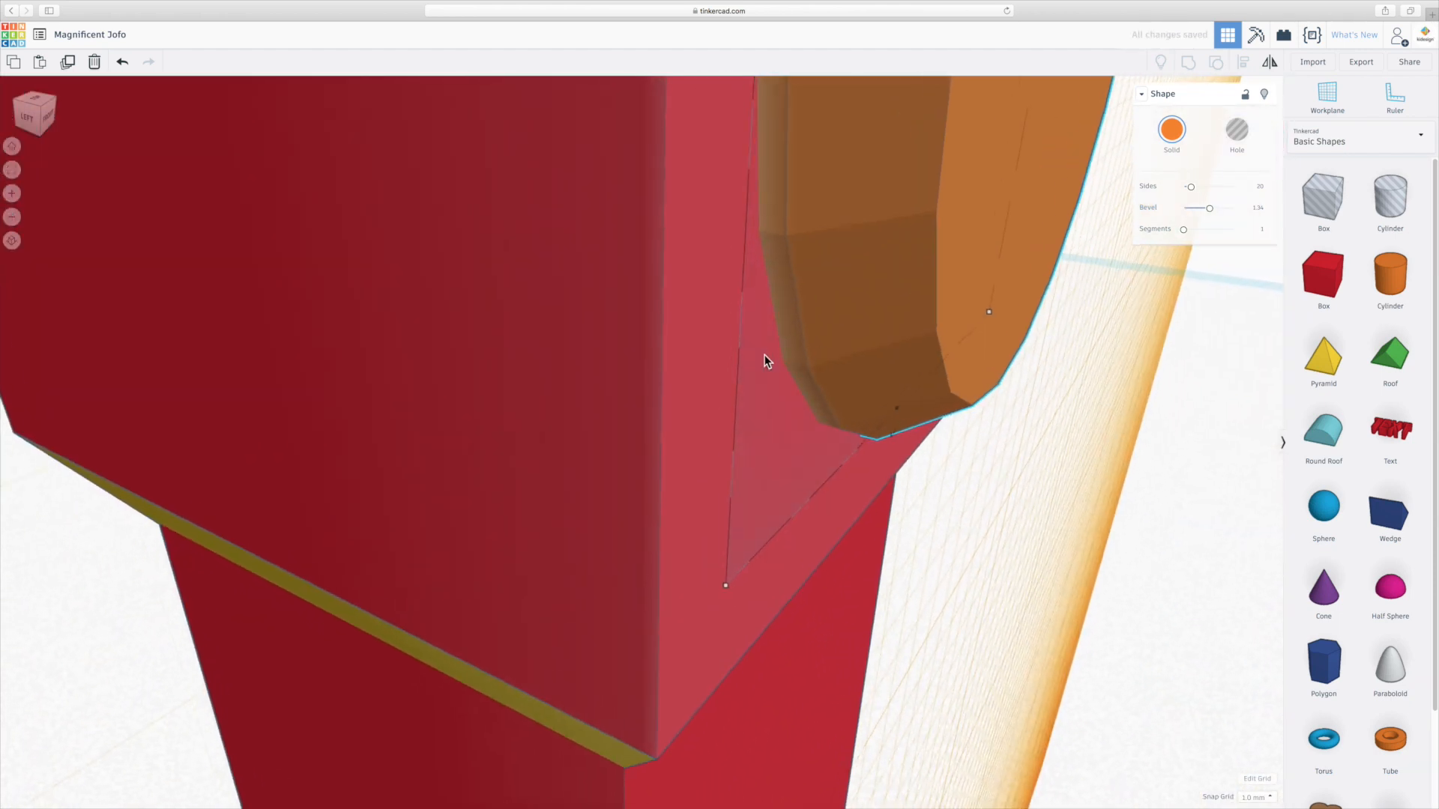
scroll(823, 354, "down", 4)
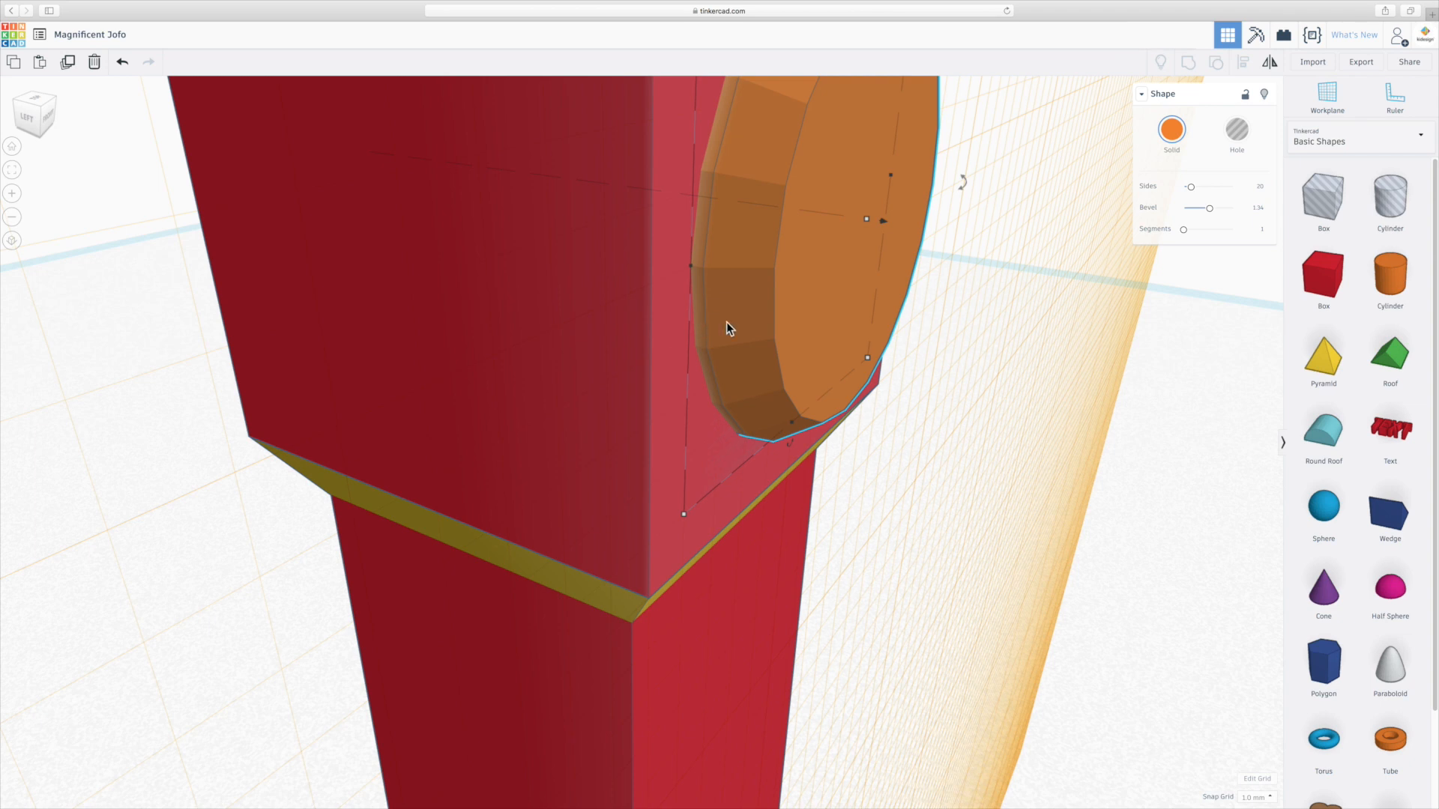
type("1.65")
key("Return")
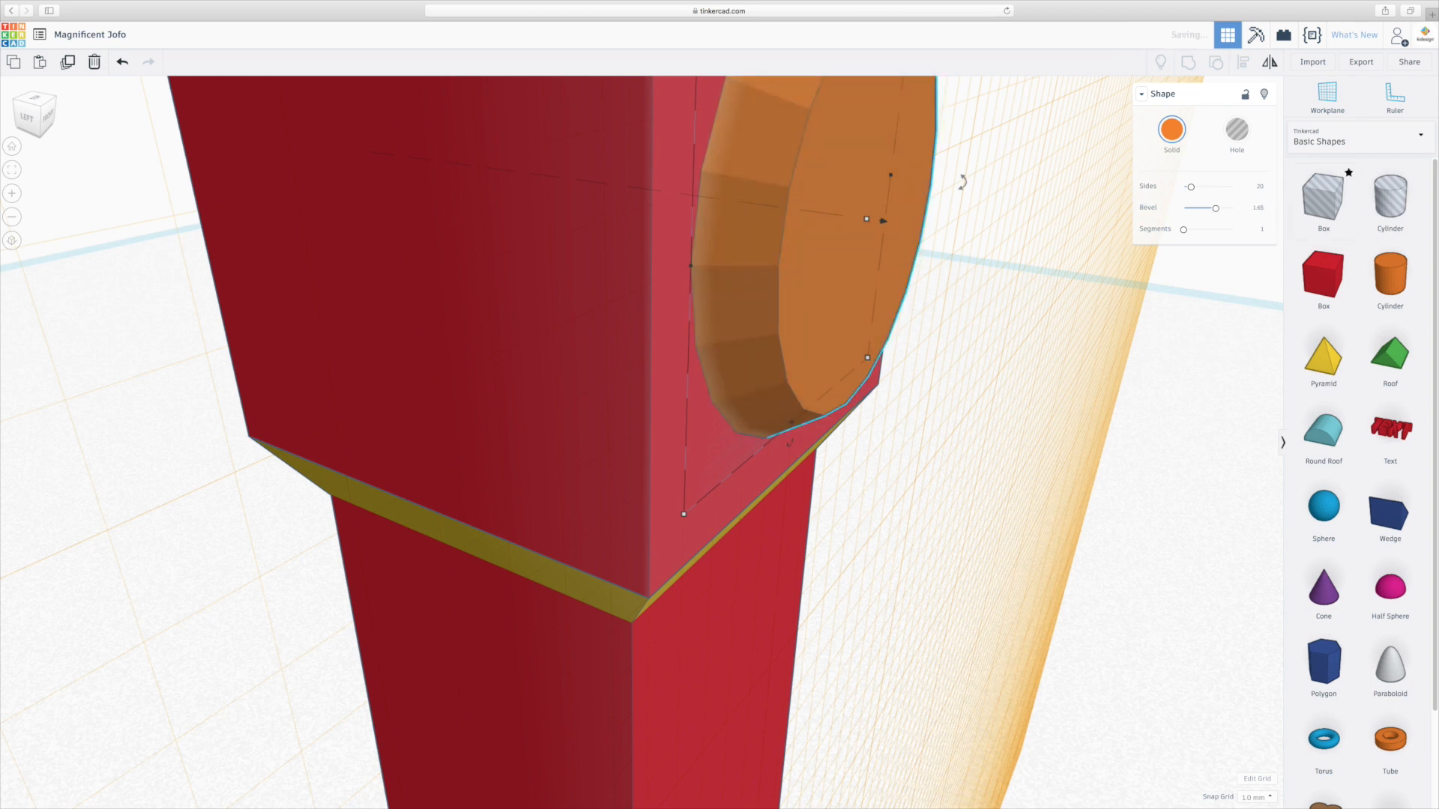
Reduce the clock disc's number of sides so it becomes a faceted polygon.
scroll(987, 358, "down", 5)
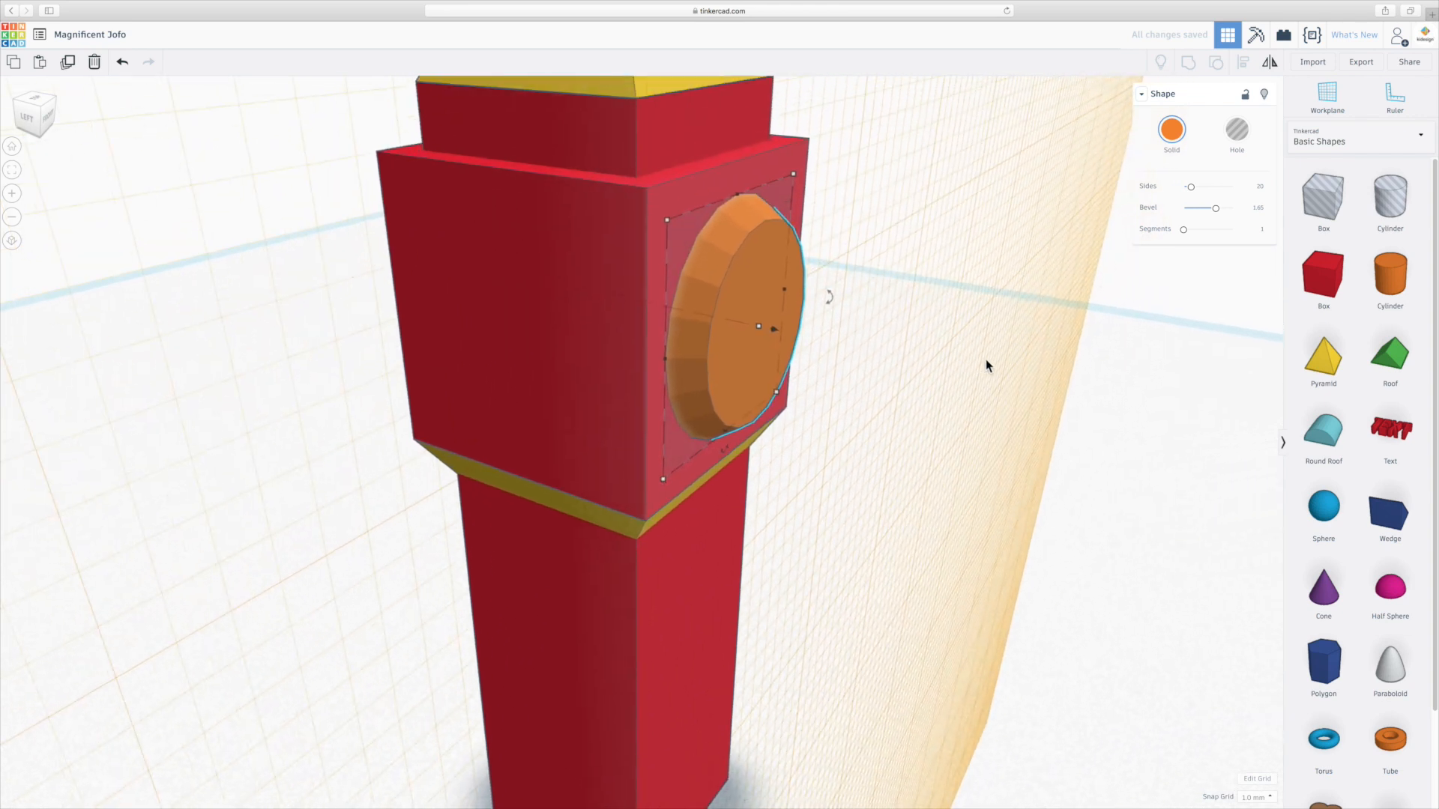
right_click_drag(832, 303, 623, 273)
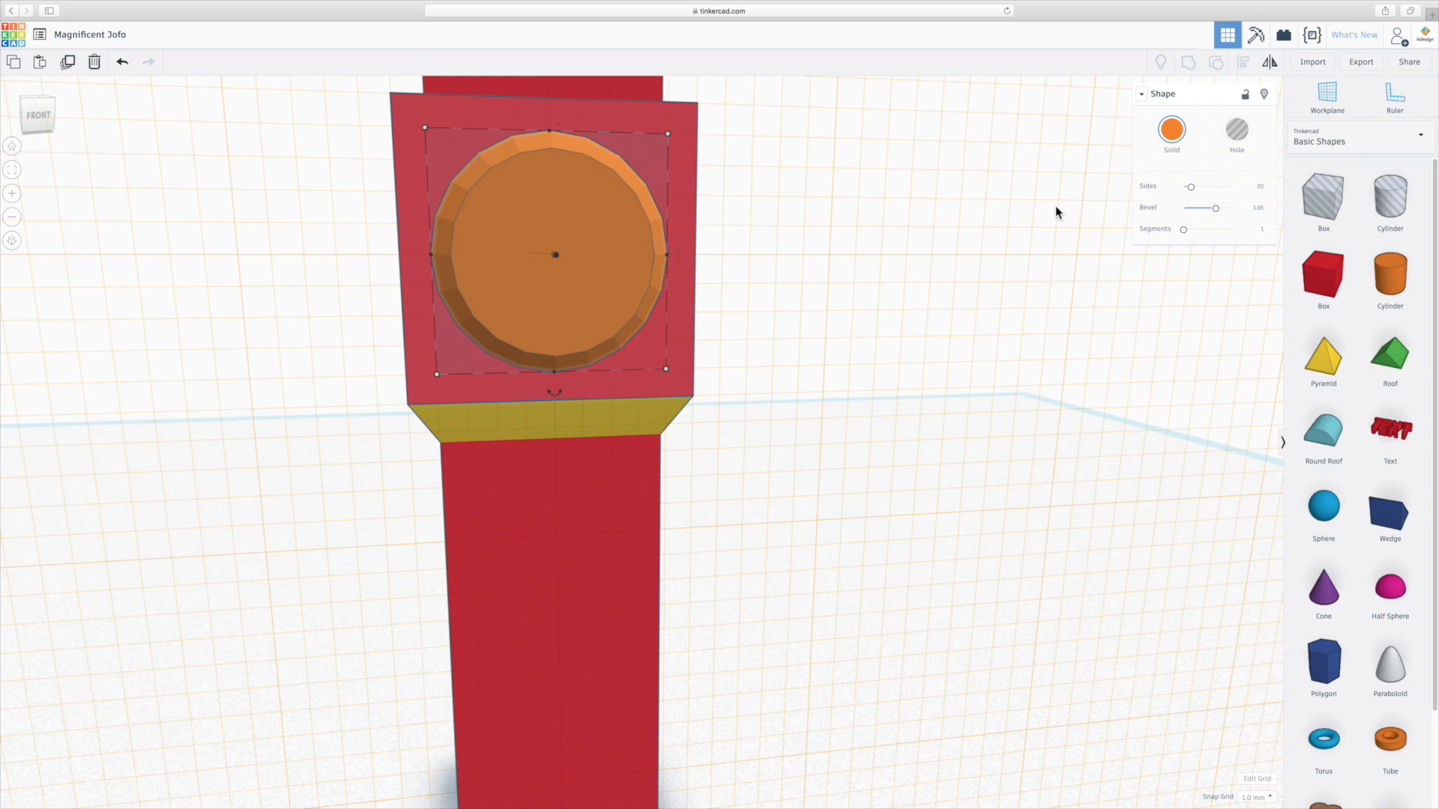
right_click_drag(872, 261, 1230, 193)
left_click(1192, 187)
left_click_drag(1192, 188, 1194, 188)
right_click_drag(864, 357, 807, 328)
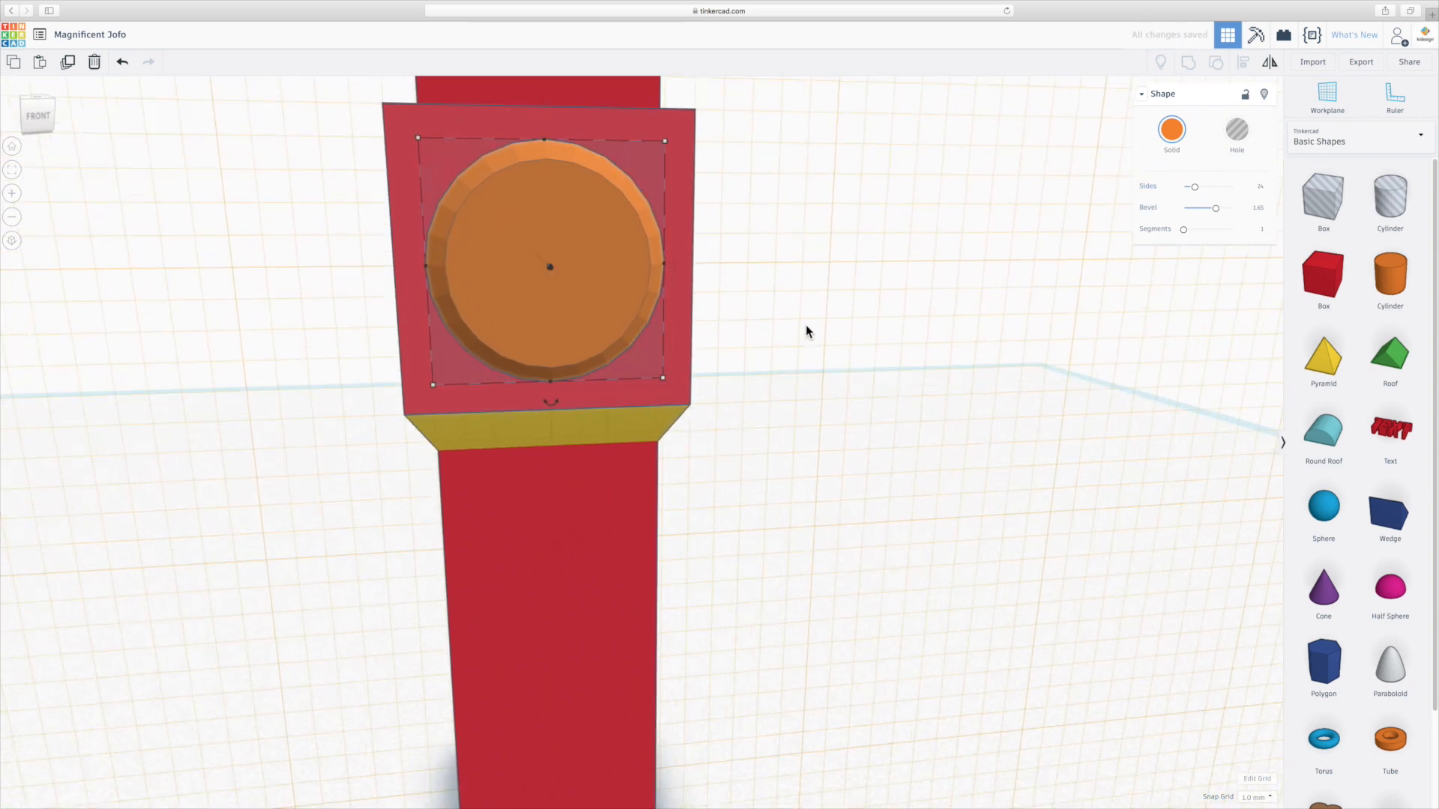
right_click_drag(739, 285, 749, 325)
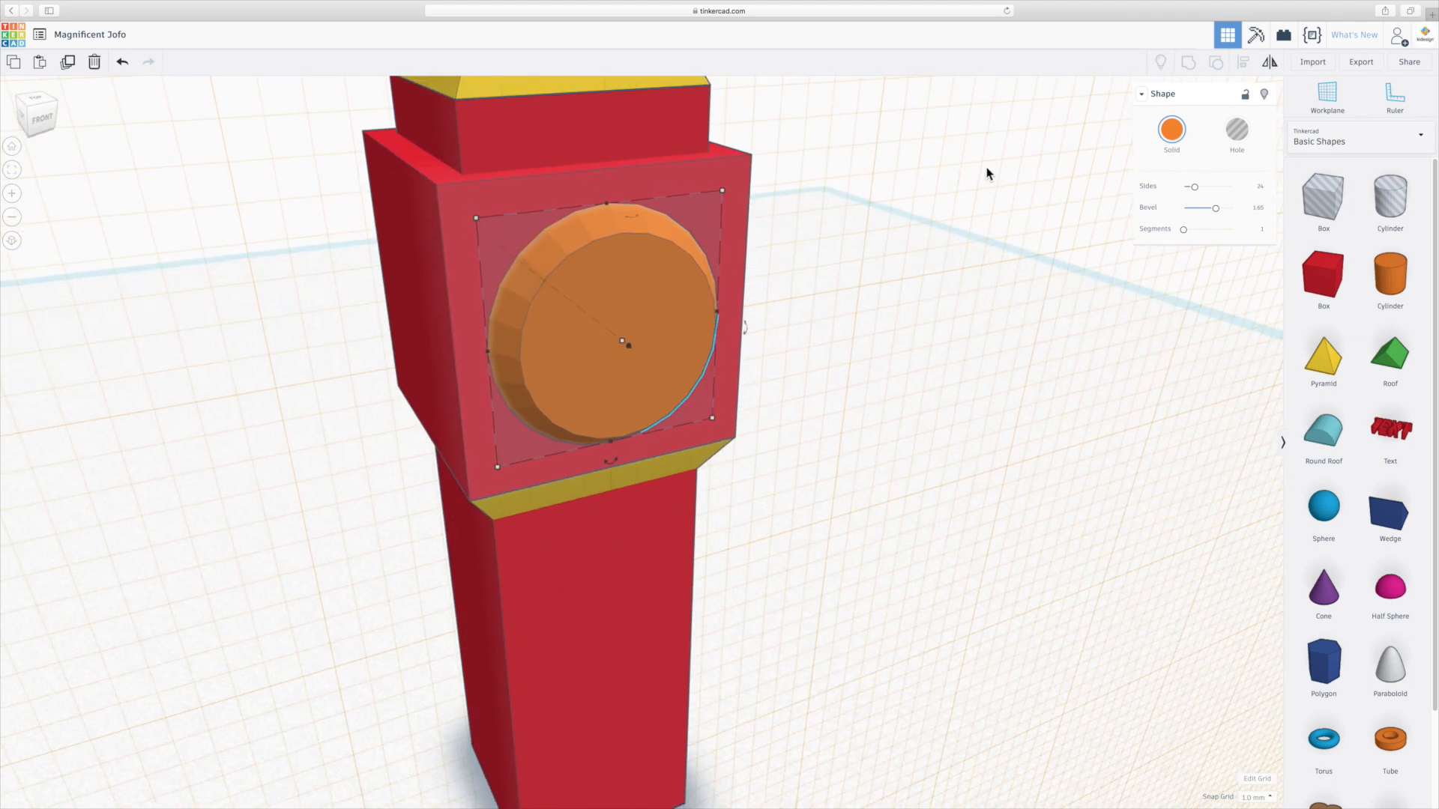
left_click_drag(1197, 194, 1185, 187)
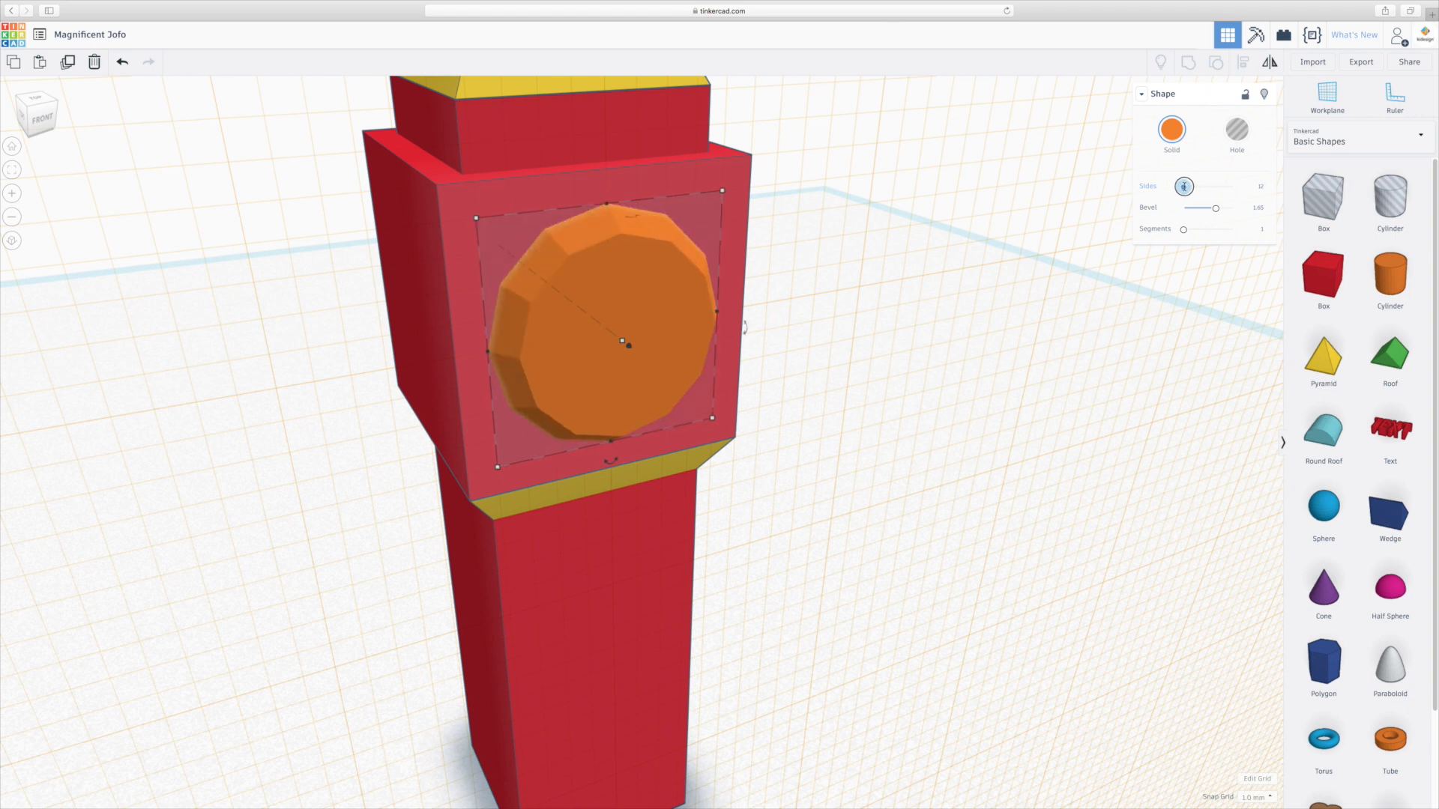
left_click_drag(1184, 187, 1183, 186)
Orbit and zoom around the tower to inspect the clock face.
right_click_drag(701, 450, 552, 451)
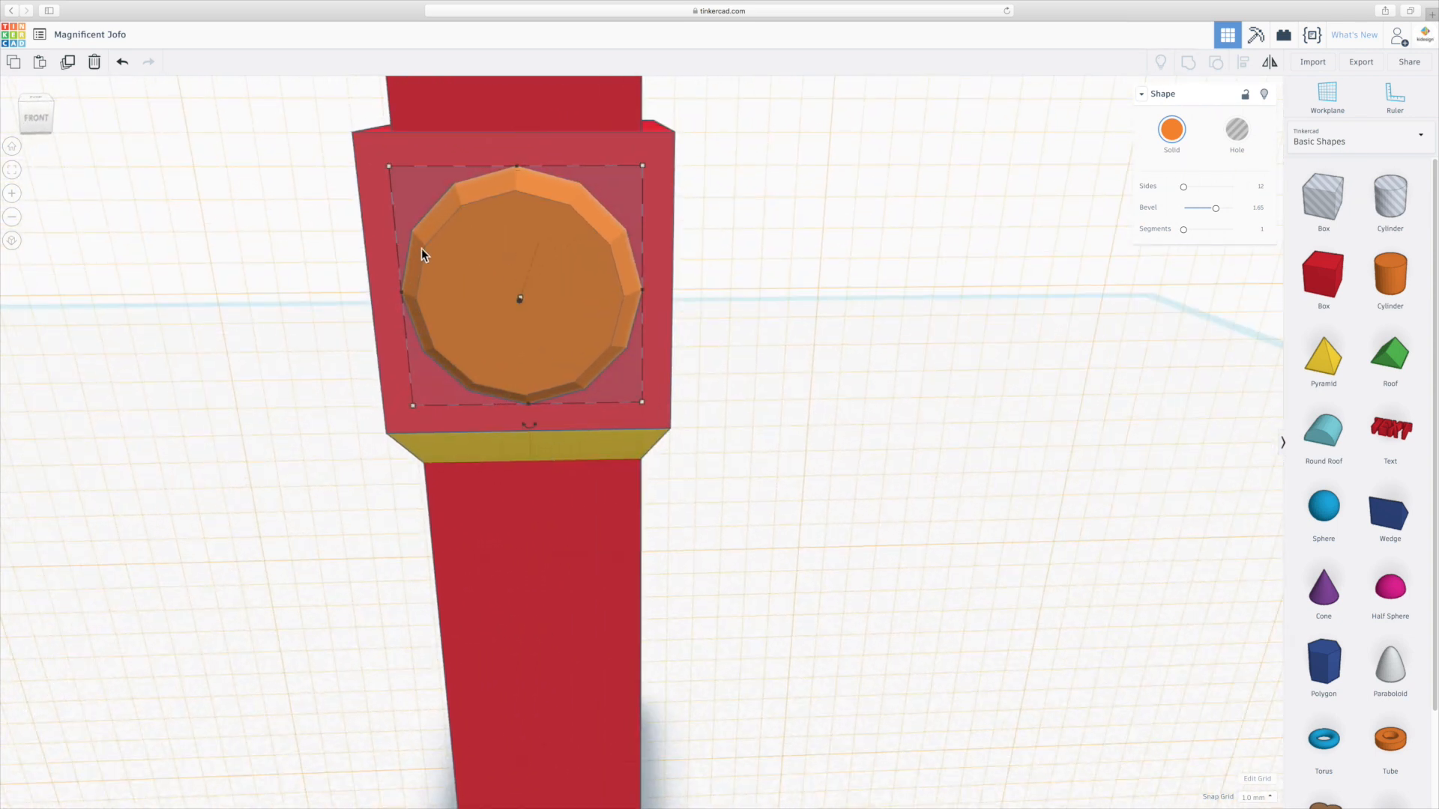
right_click_drag(371, 371, 584, 408)
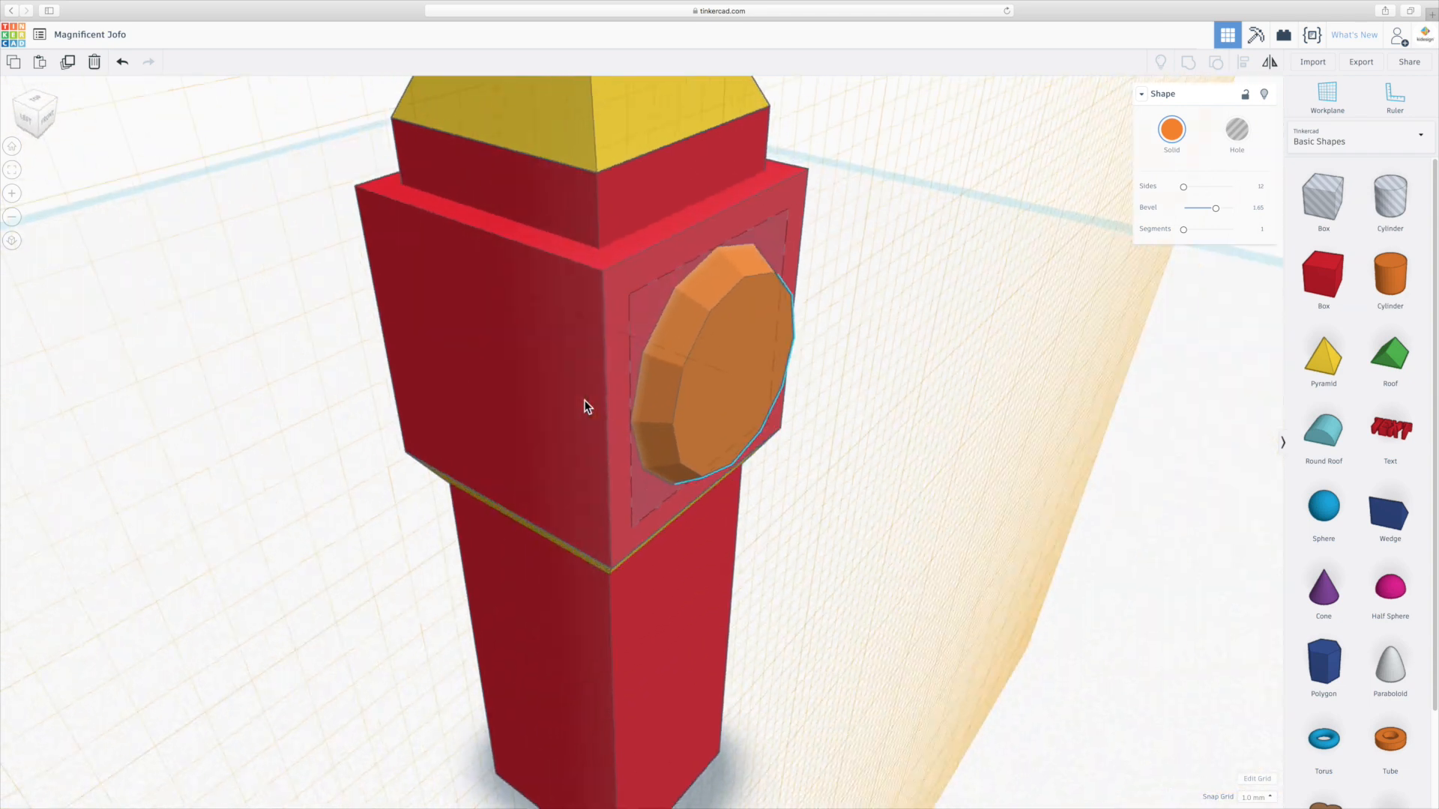
left_click(894, 393)
right_click_drag(894, 392, 803, 451)
scroll(819, 422, "down", 5)
right_click_drag(853, 406, 611, 388)
scroll(643, 385, "up", 10)
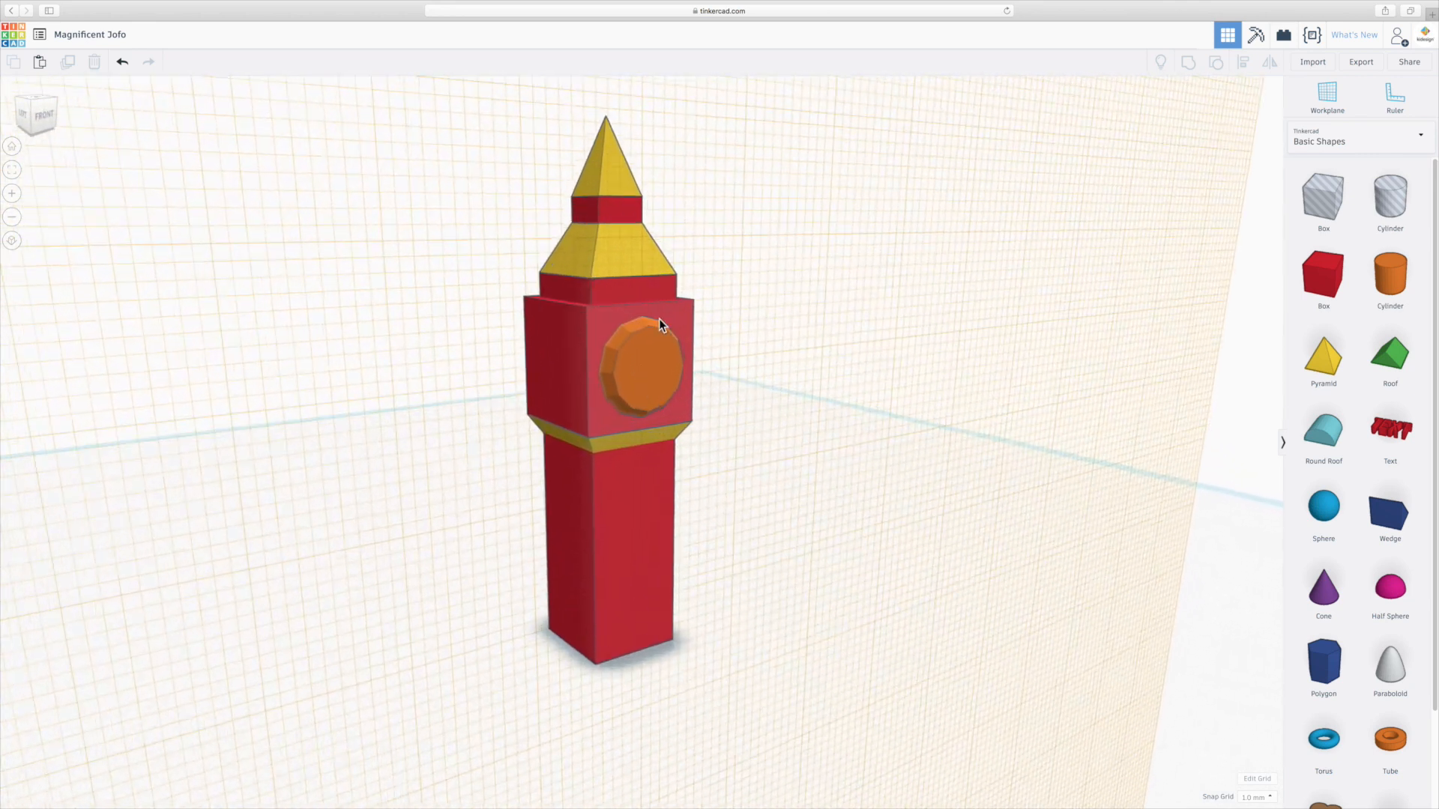
middle_click_drag(750, 276, 756, 402)
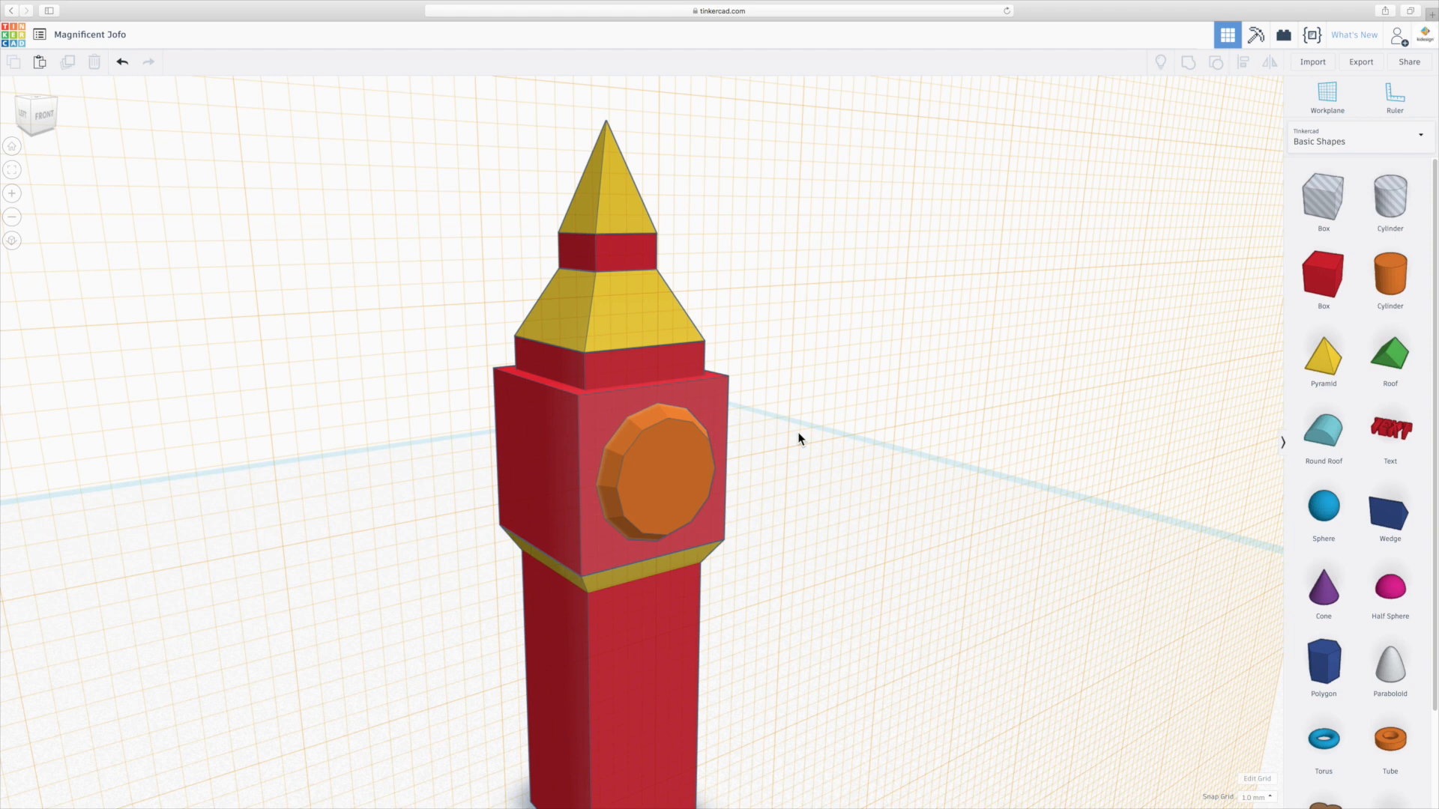
Set the workplane on the clock disc and place a Text shape on it.
left_click(1328, 93)
left_click(671, 480)
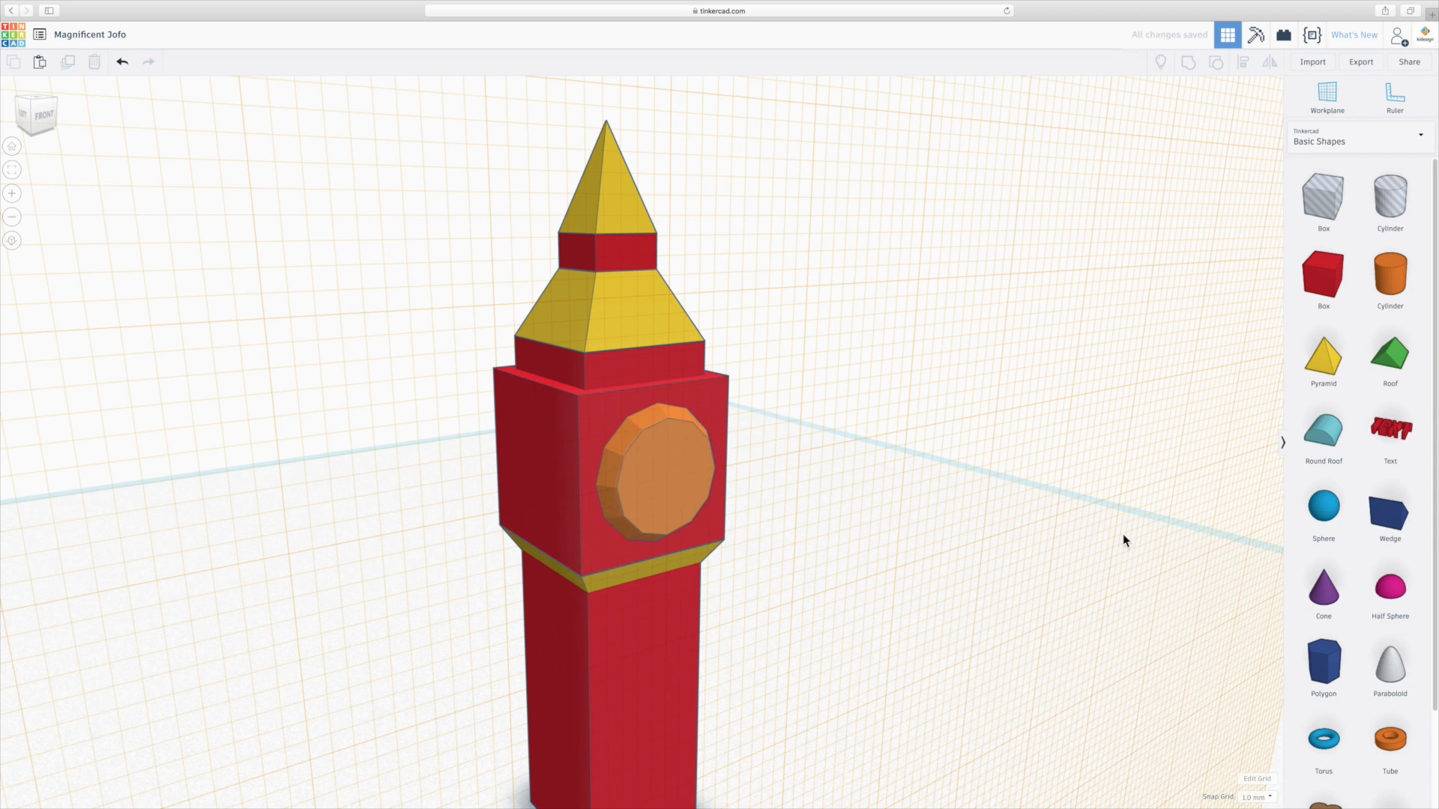
left_click_drag(1390, 435, 682, 462)
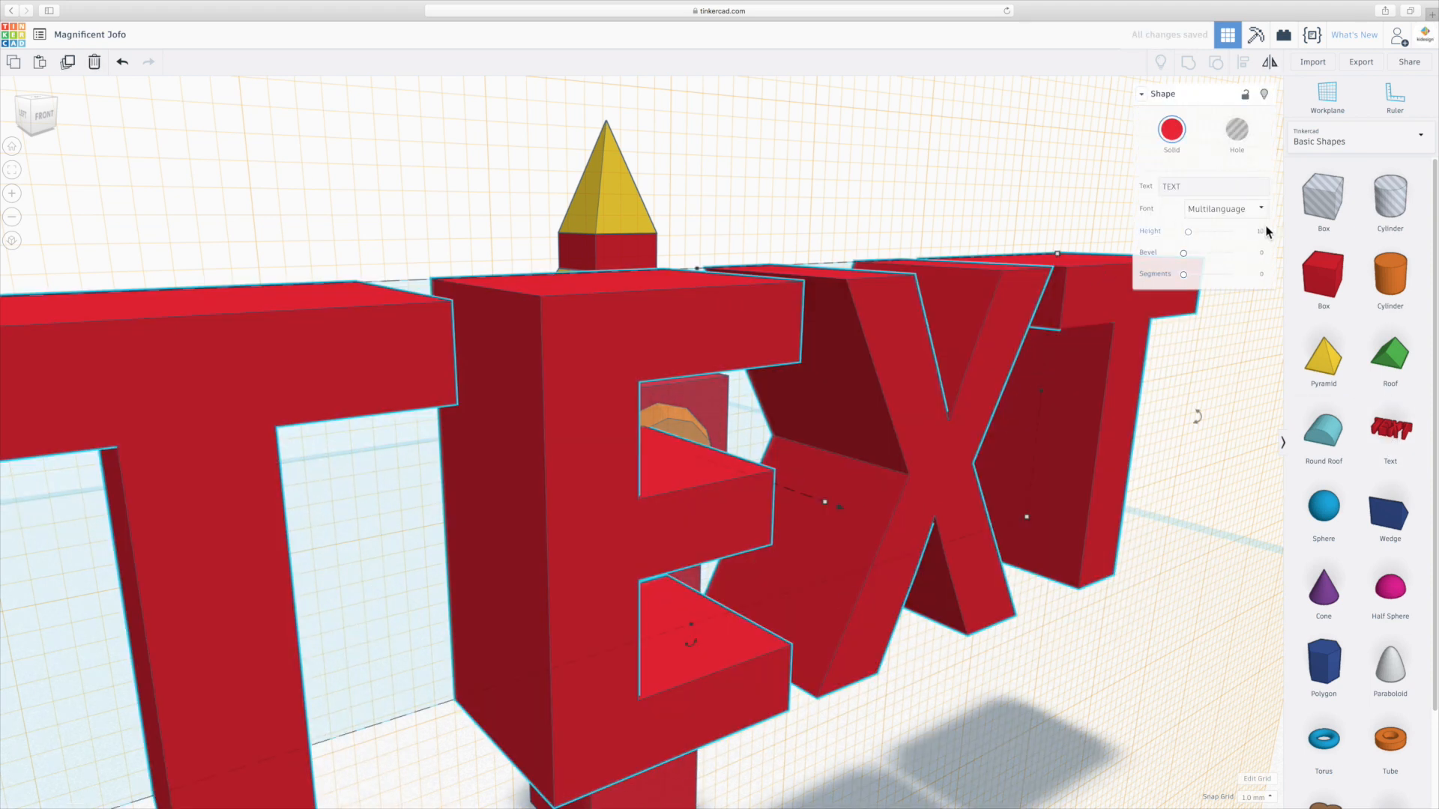
Change the text shape's text to L and set its font to Sans.
double_click(1197, 186)
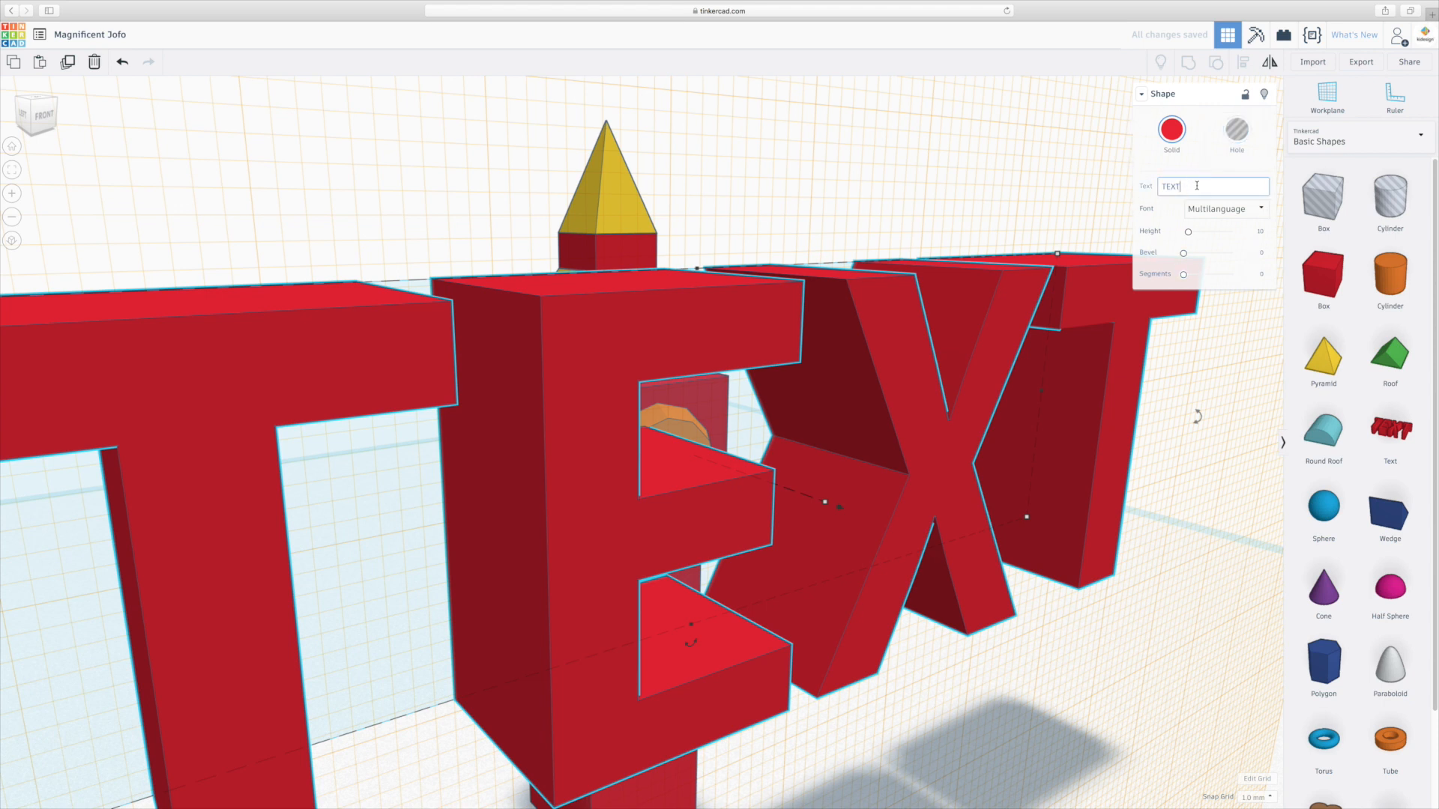
type("L")
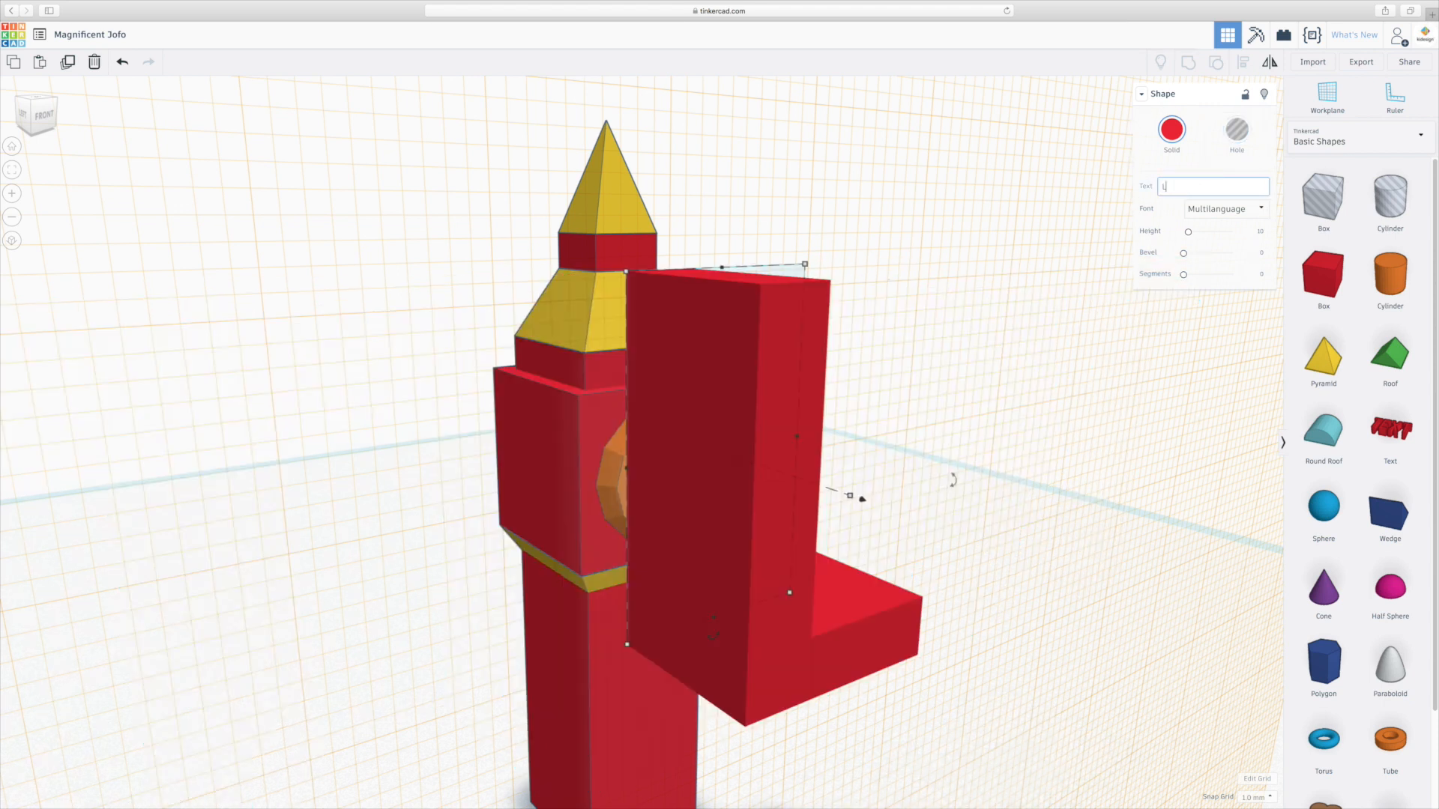
left_click(1242, 212)
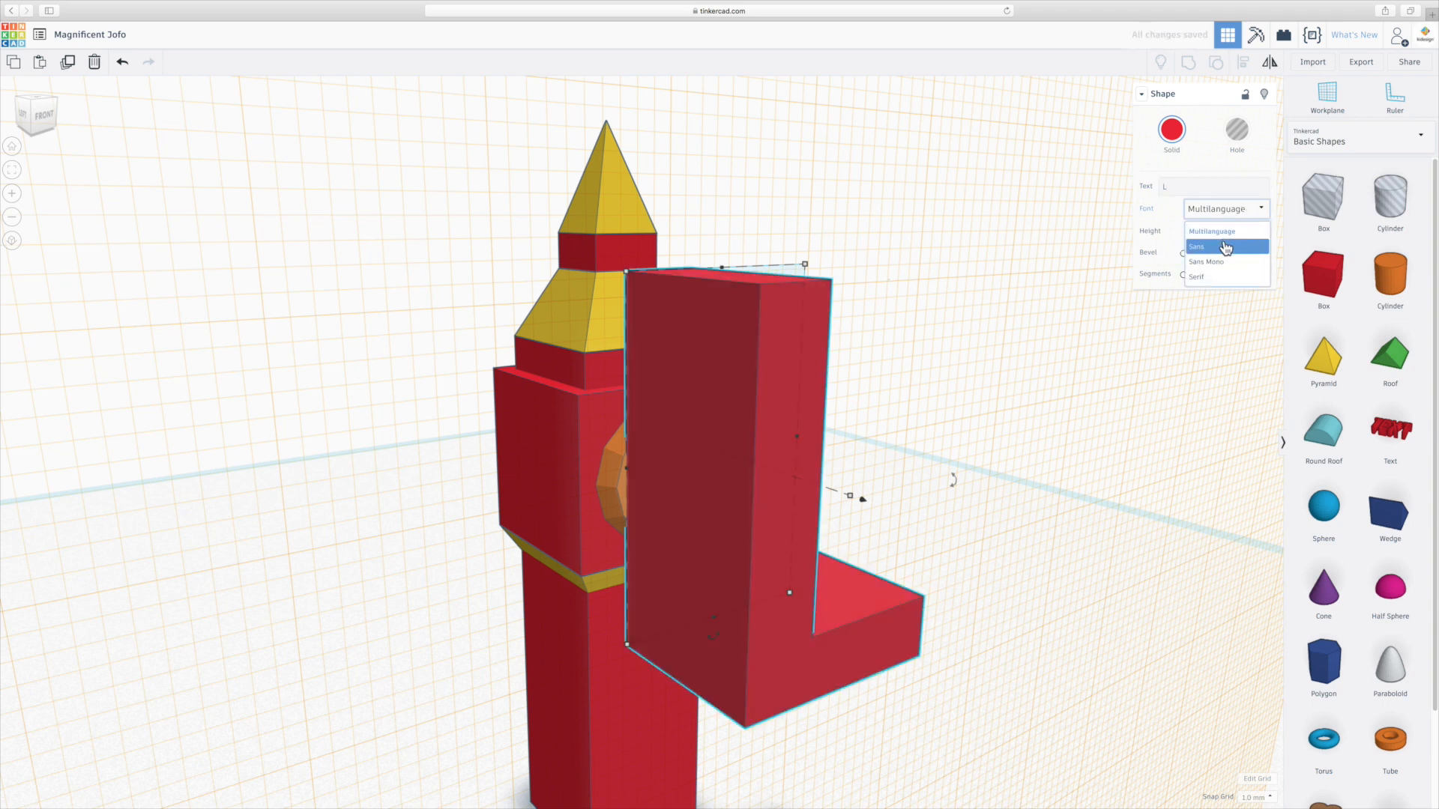
left_click(1226, 247)
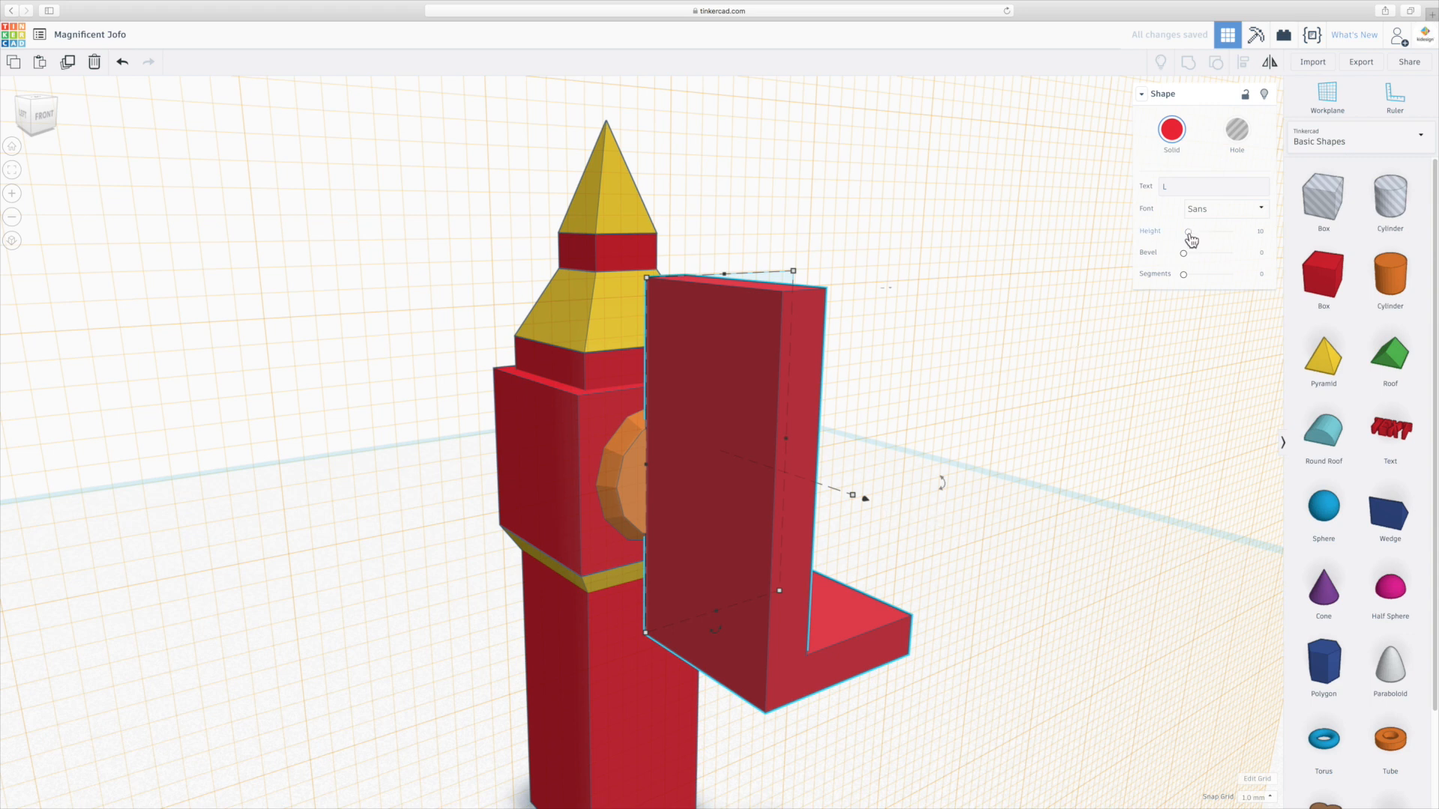
Set the L letter's extrusion height to 0.5.
left_click(1261, 232)
key("BackSpace")
key("Return")
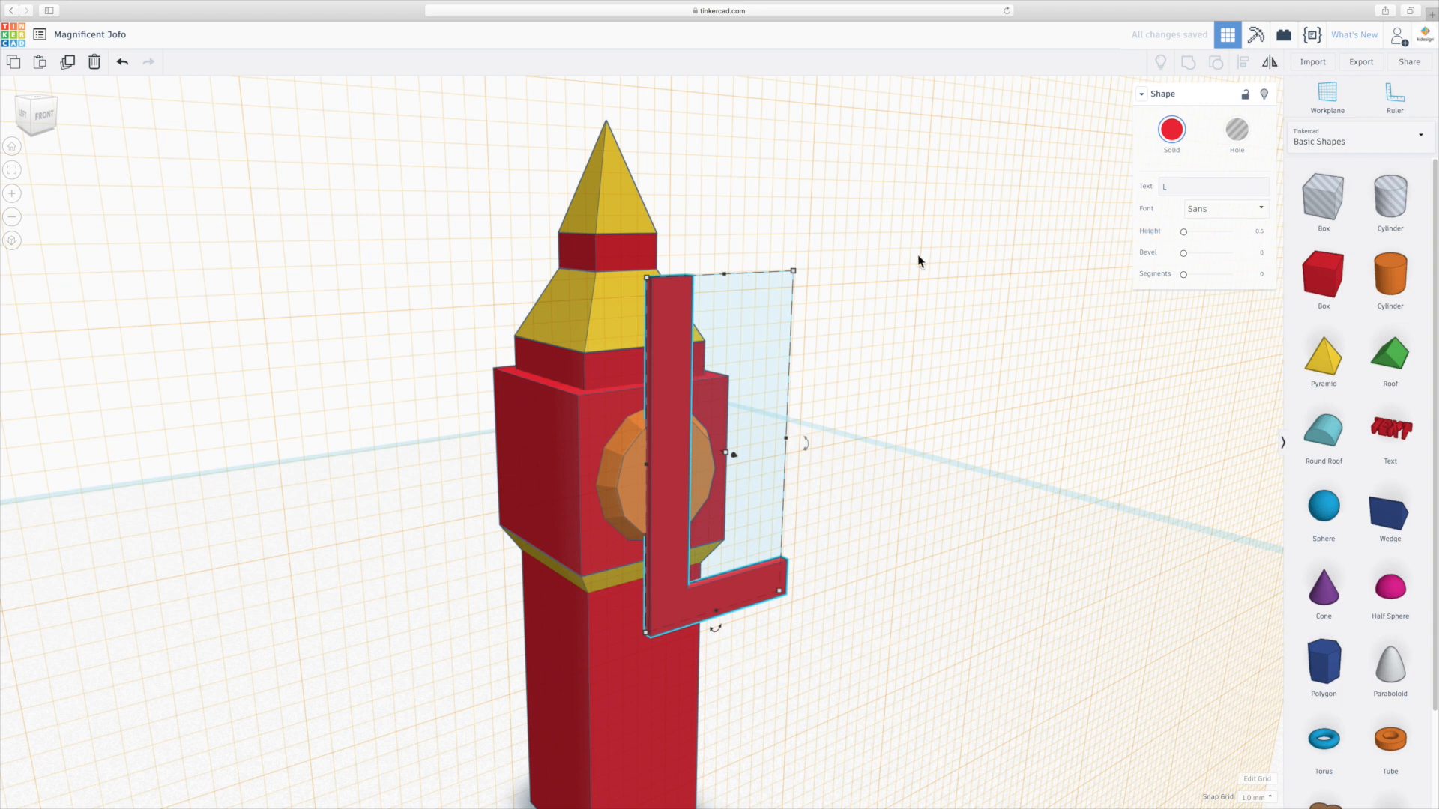
Scale the L letter down and set its height dimension to 3.
mouse_move(722, 274)
mouse_move(794, 270)
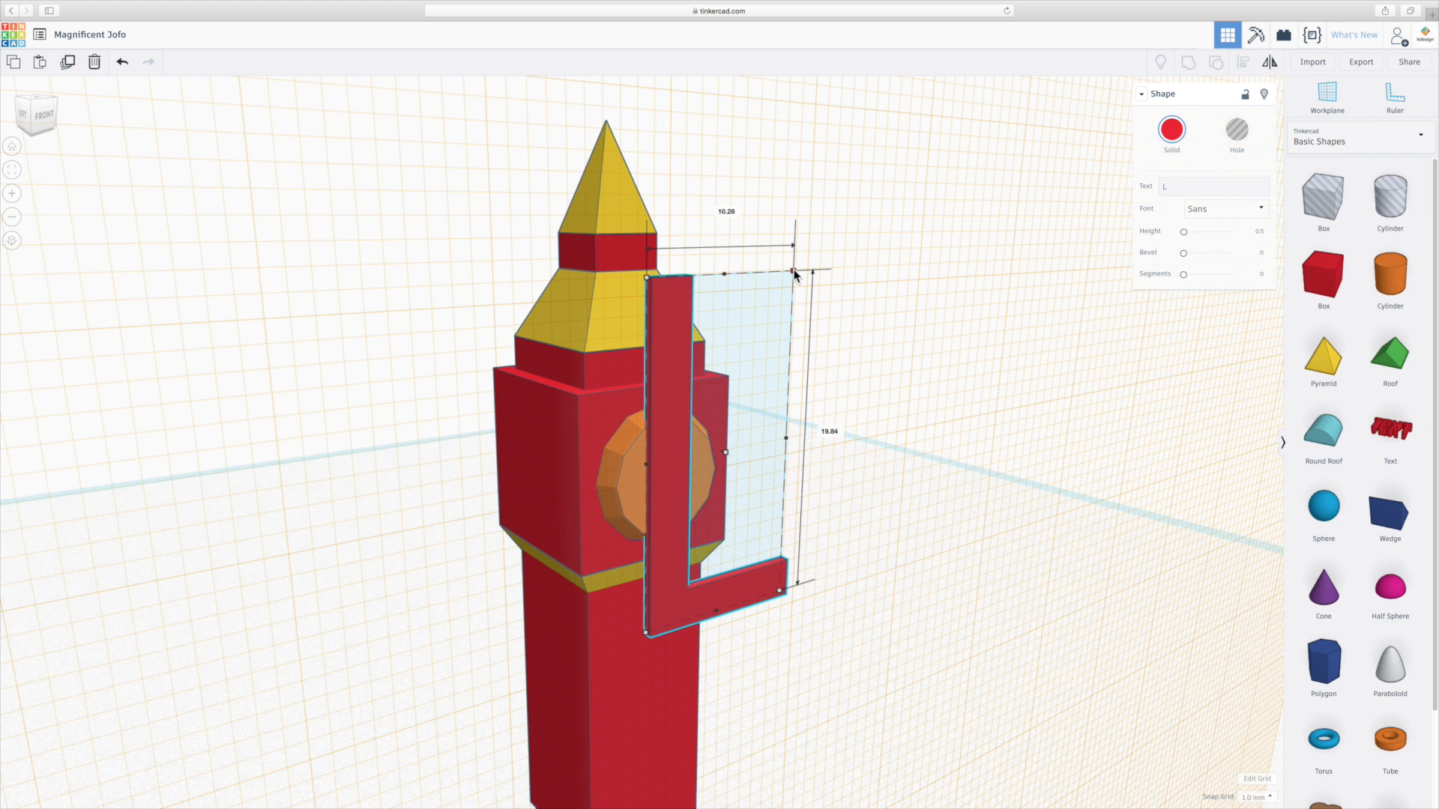
left_click_drag(794, 272, 648, 578)
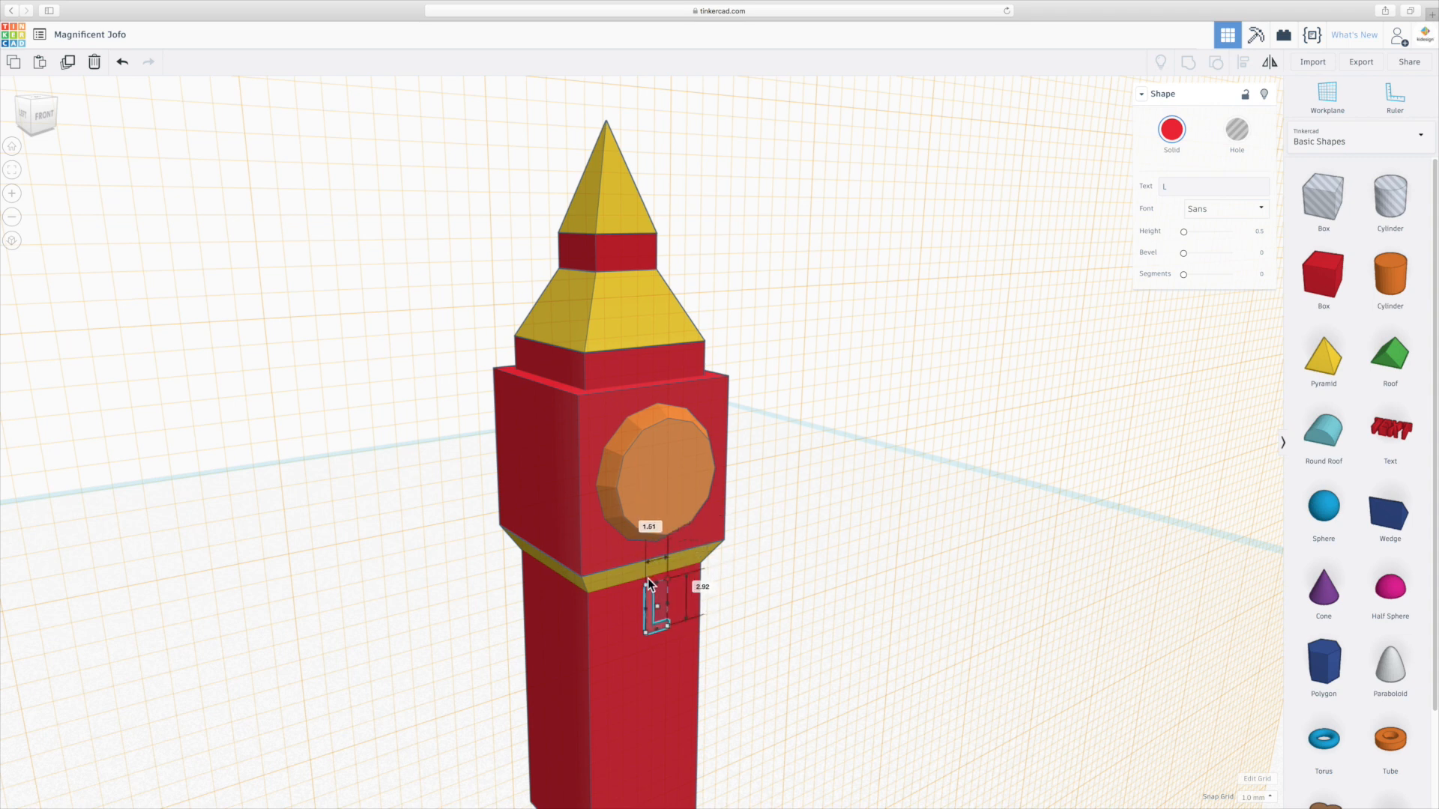
left_click(702, 587)
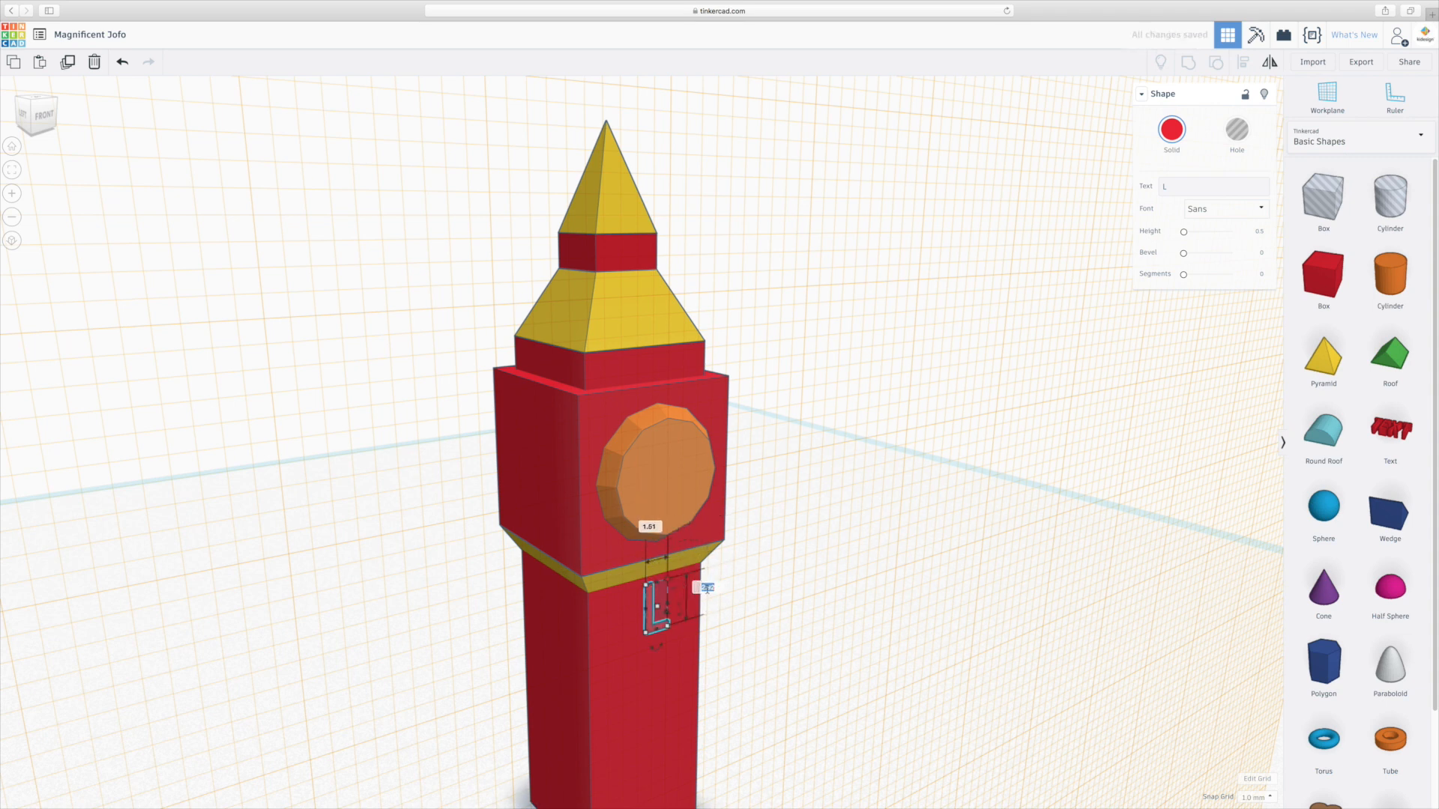
type("3")
key("Return")
Move the L letter up onto the centre of the clock face.
scroll(720, 592, "up", 3)
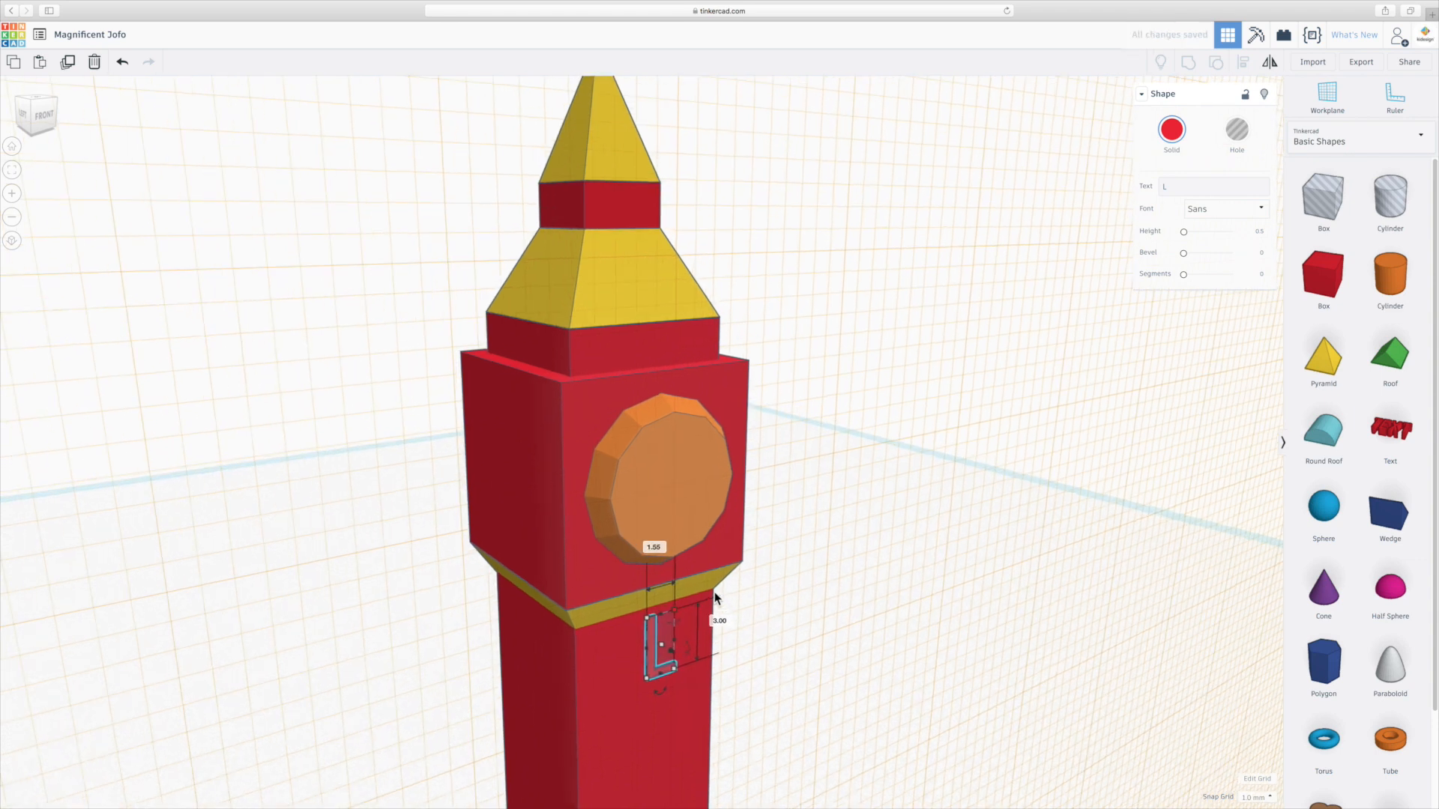
left_click(678, 461)
key("super+z")
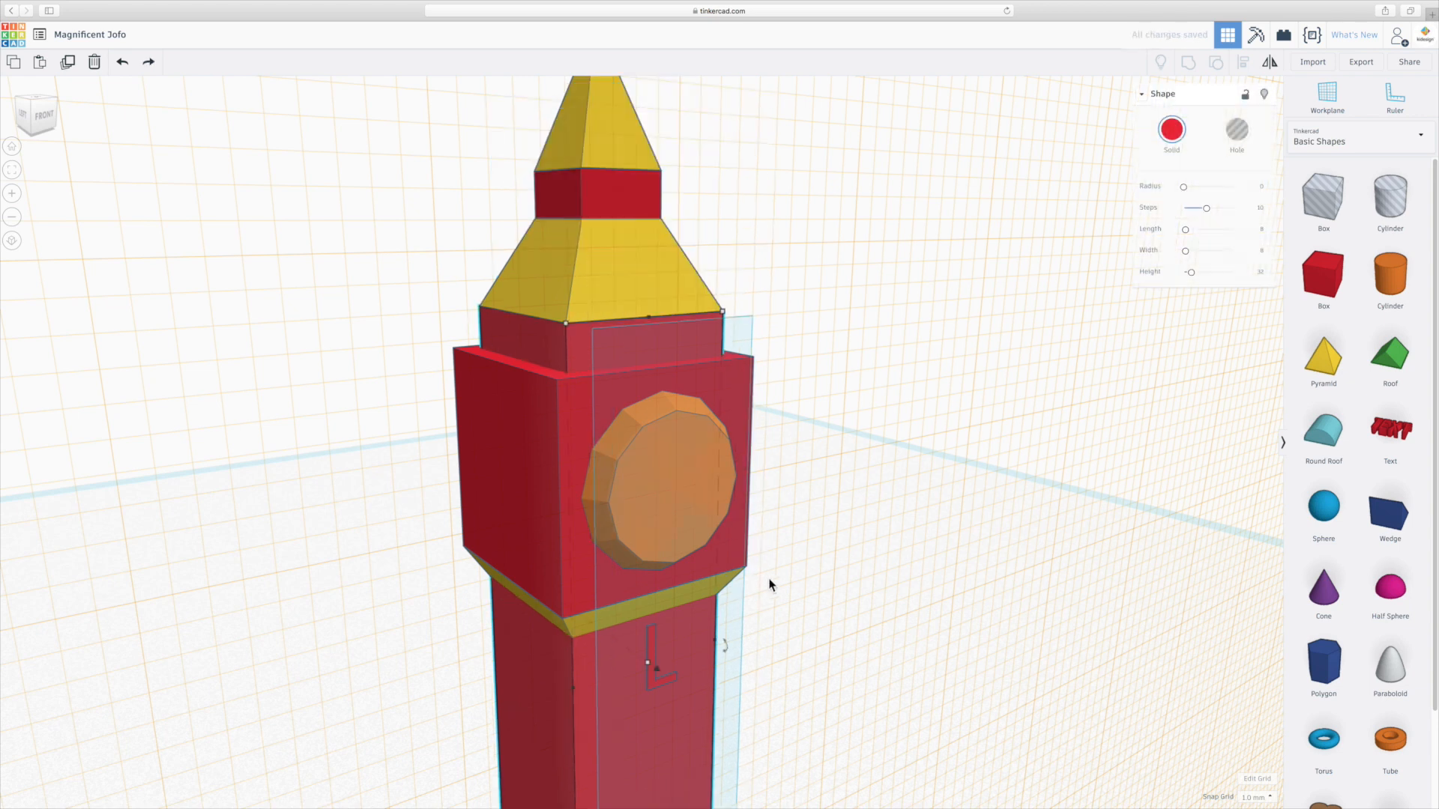
left_click(763, 571)
left_click_drag(651, 651, 673, 446)
right_click_drag(771, 502, 630, 476)
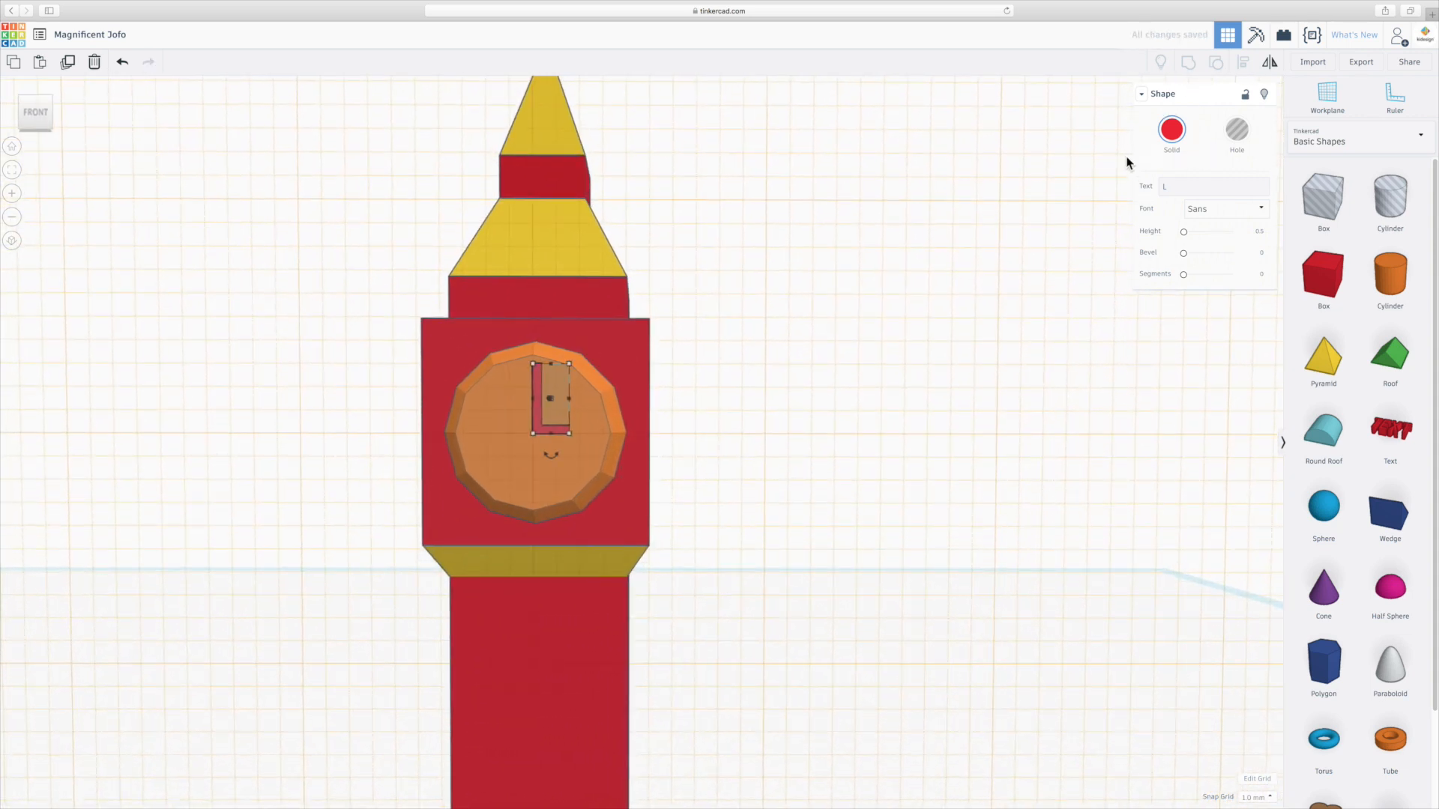
Examine the clock face and L letter in an orthographic front view.
scroll(537, 407, "up", 2)
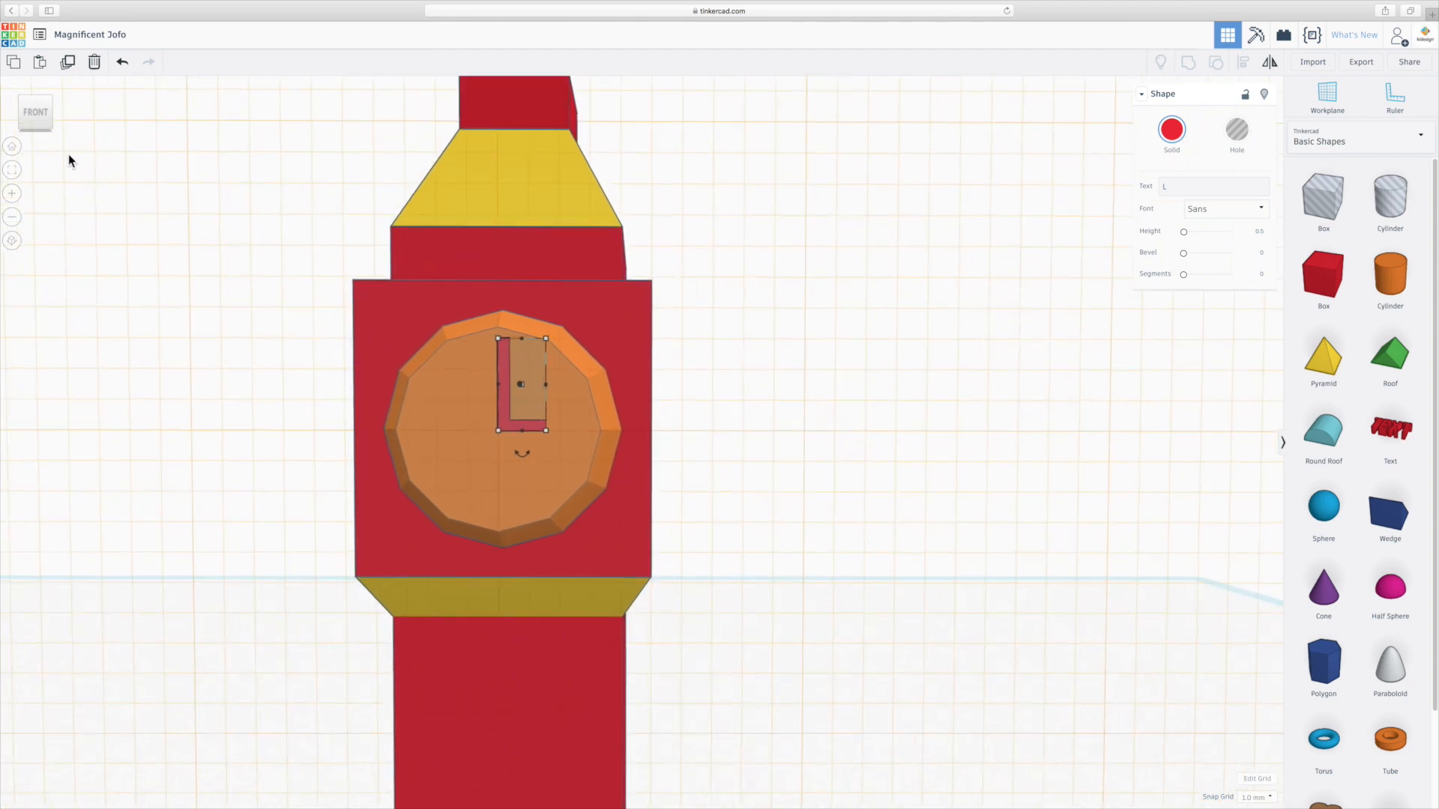
left_click(35, 114)
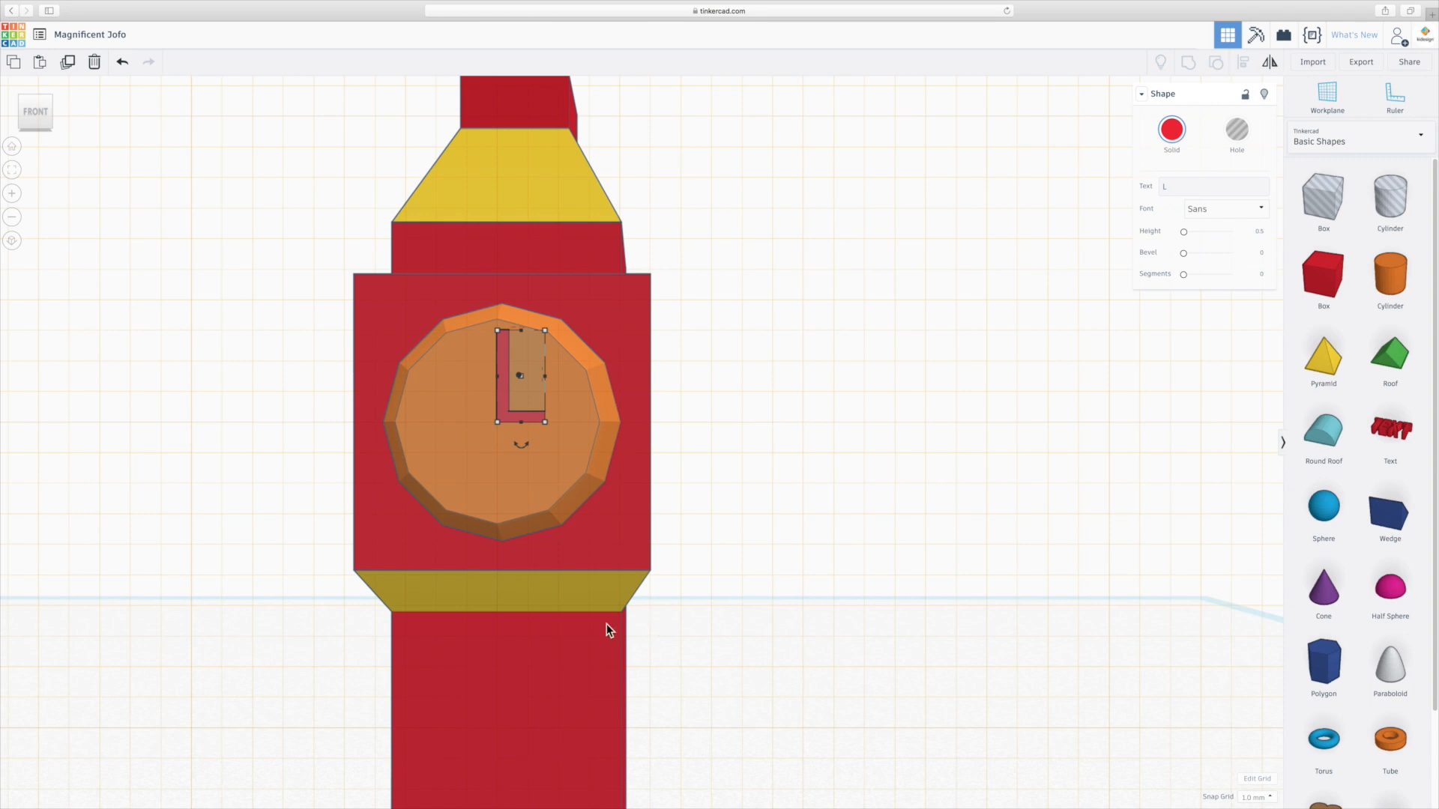
scroll(621, 628, "up", 10)
scroll(621, 628, "down", 12)
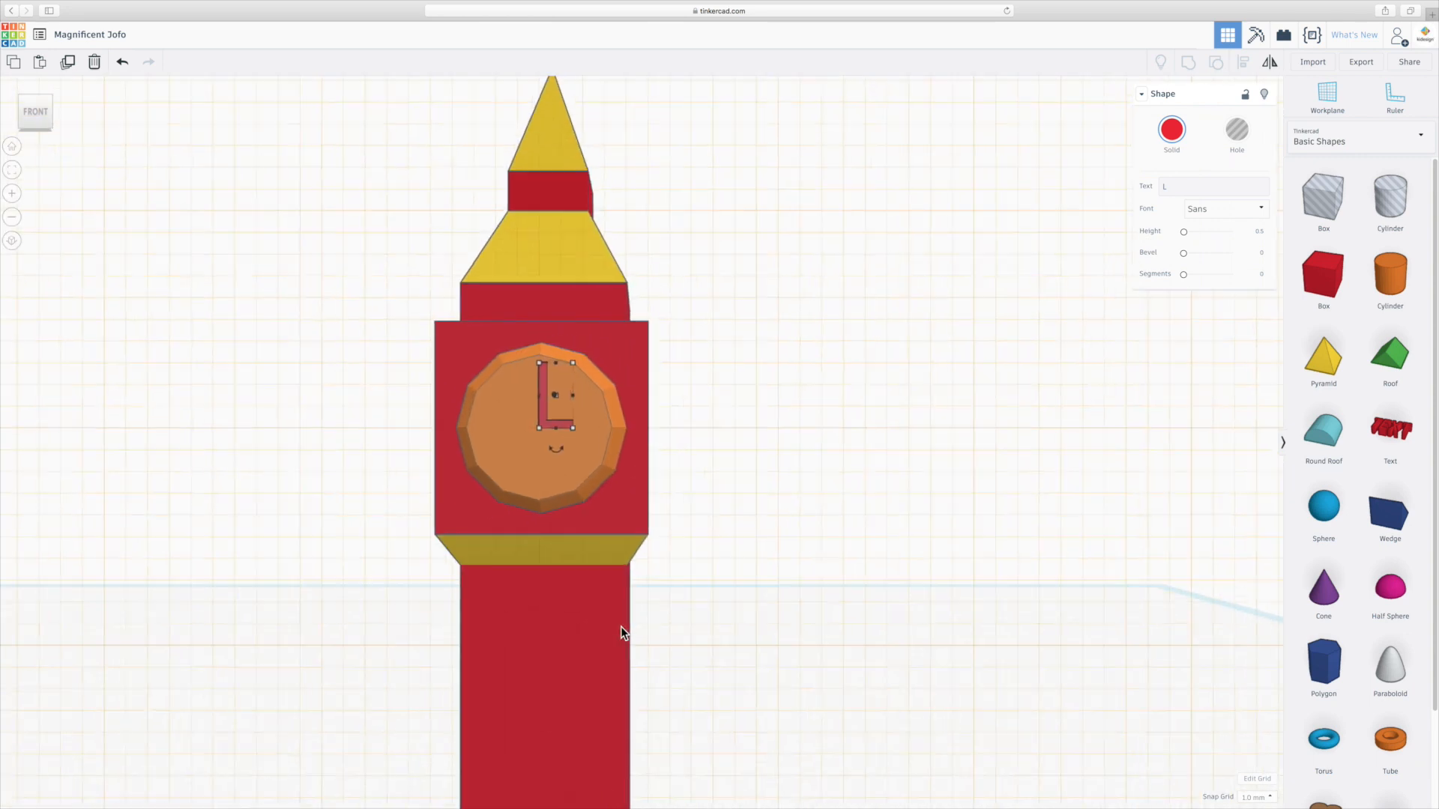
scroll(620, 628, "up", 2)
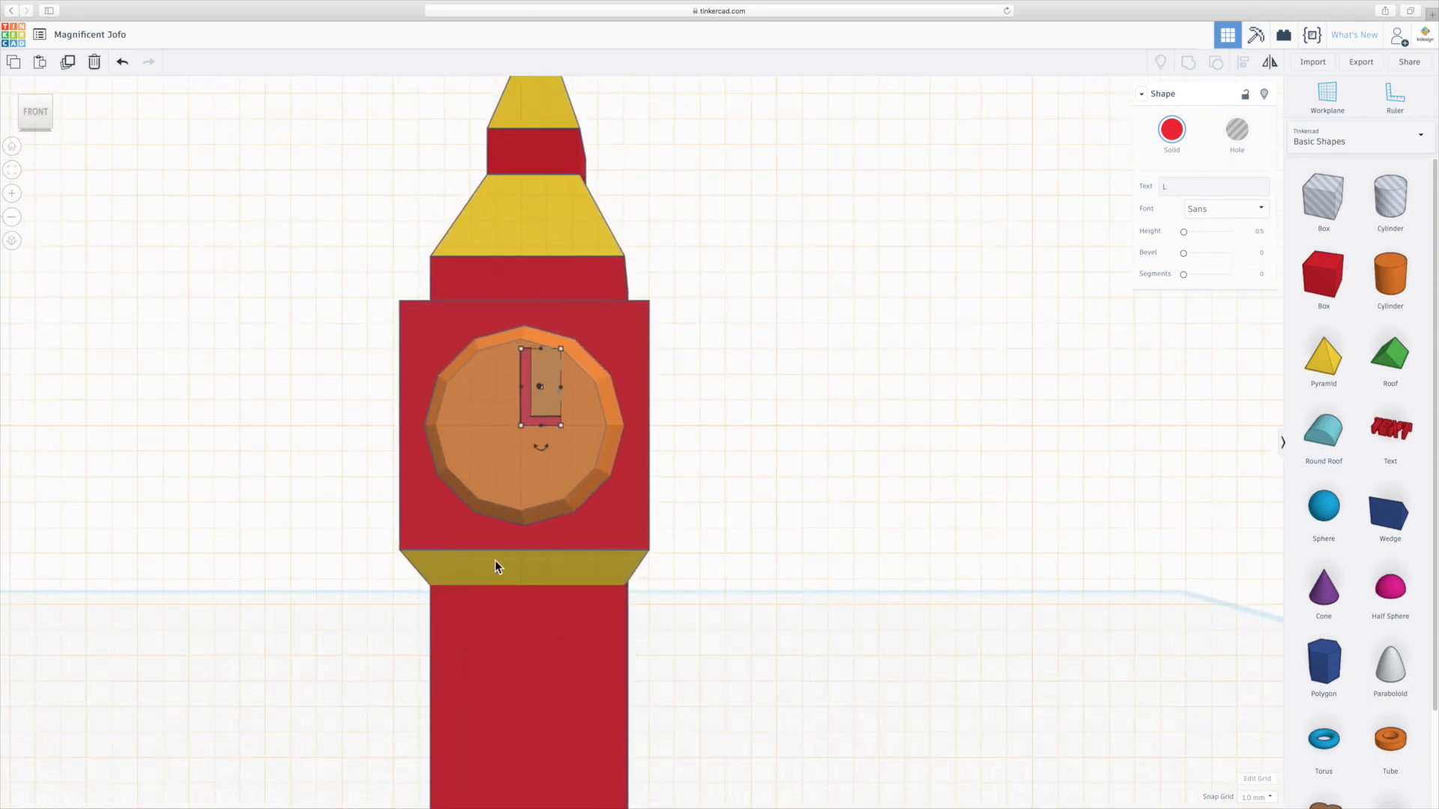
left_click(12, 241)
scroll(396, 385, "up", 5)
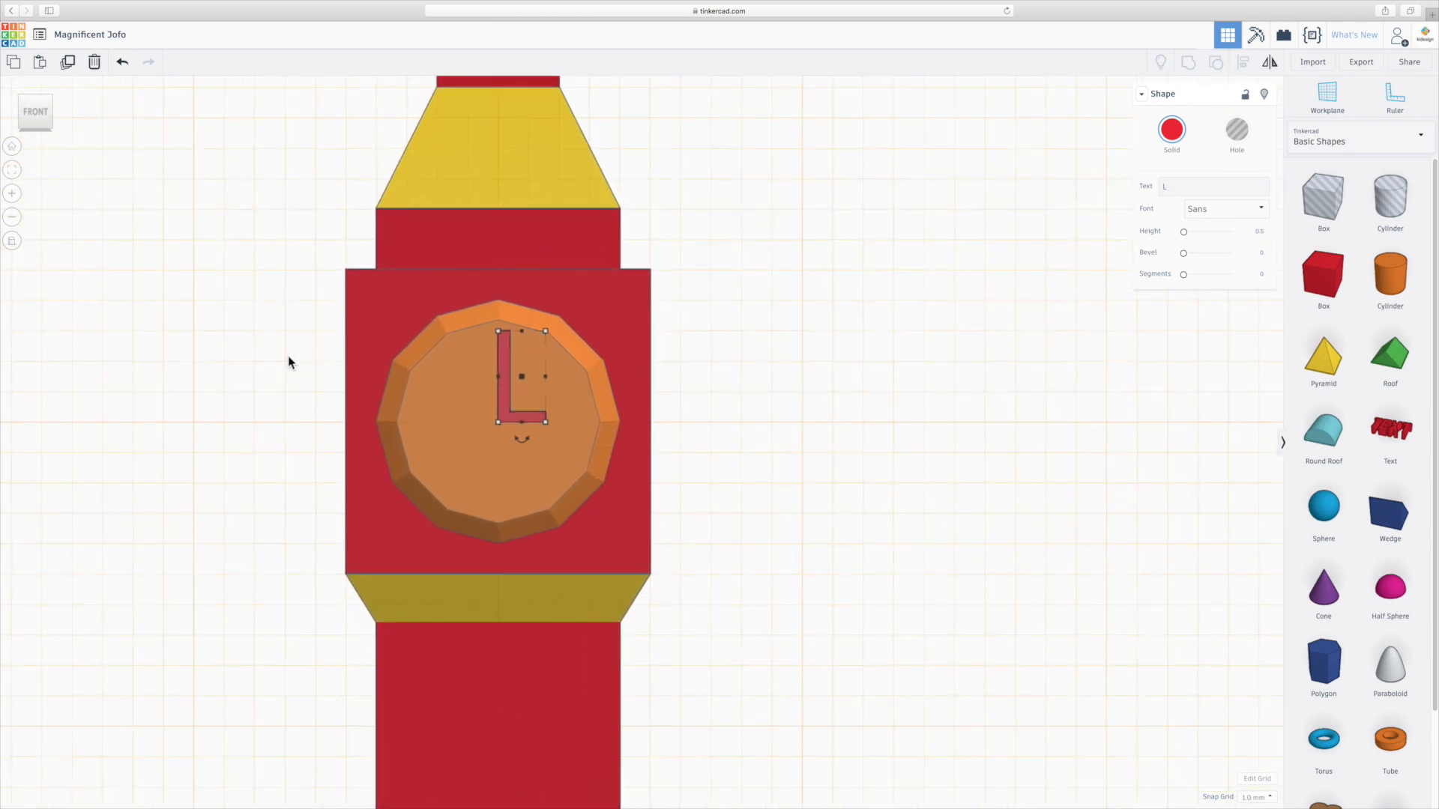
middle_click_drag(78, 339, 541, 346)
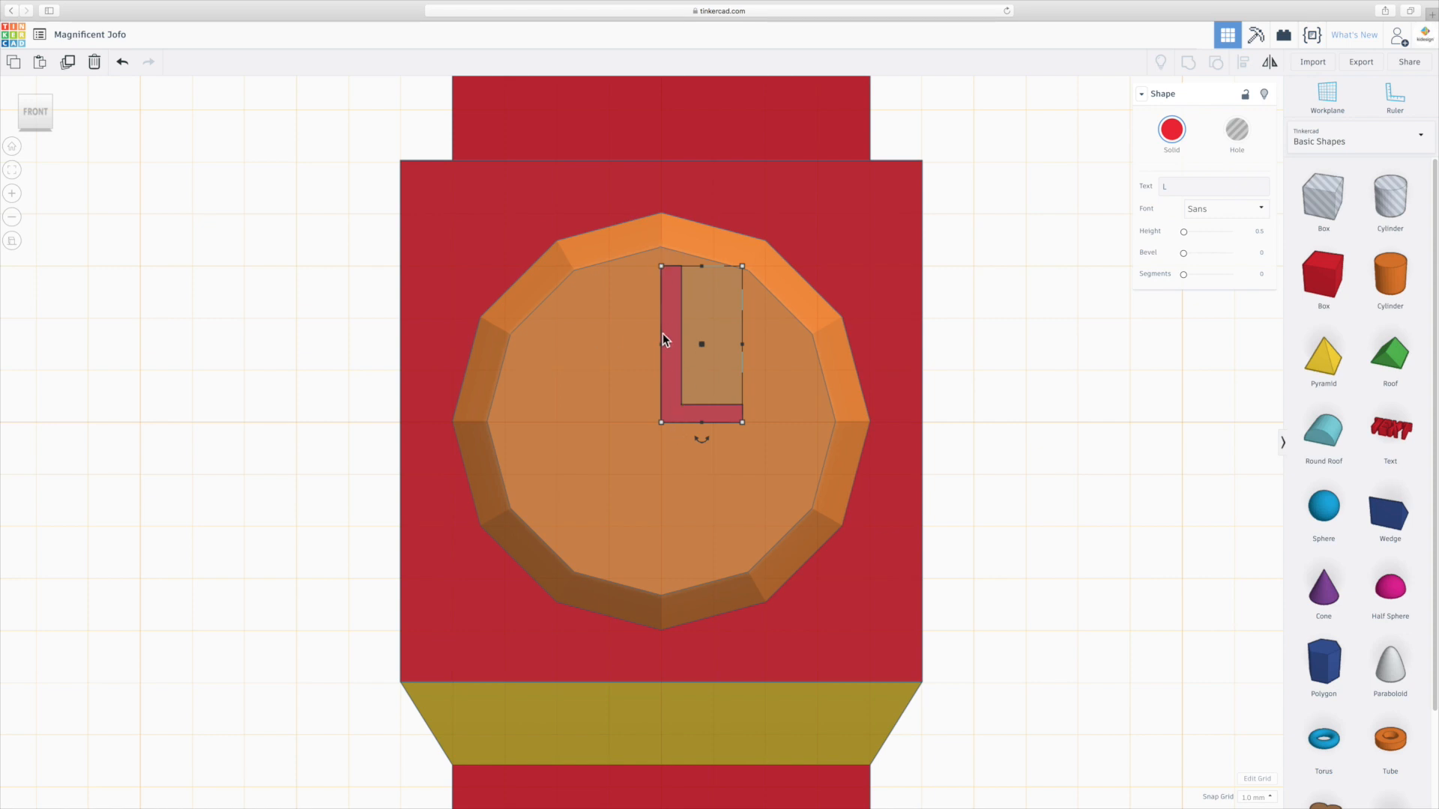
Try to shift the L letter by -0.5 on the clock face, undoing and redoing the move.
mouse_move(674, 417)
left_mouse_down()
mouse_move(640, 417)
mouse_move(664, 414)
left_mouse_up()
left_click(677, 420)
key("BackSpace")
type("-0.5")
key("Return")
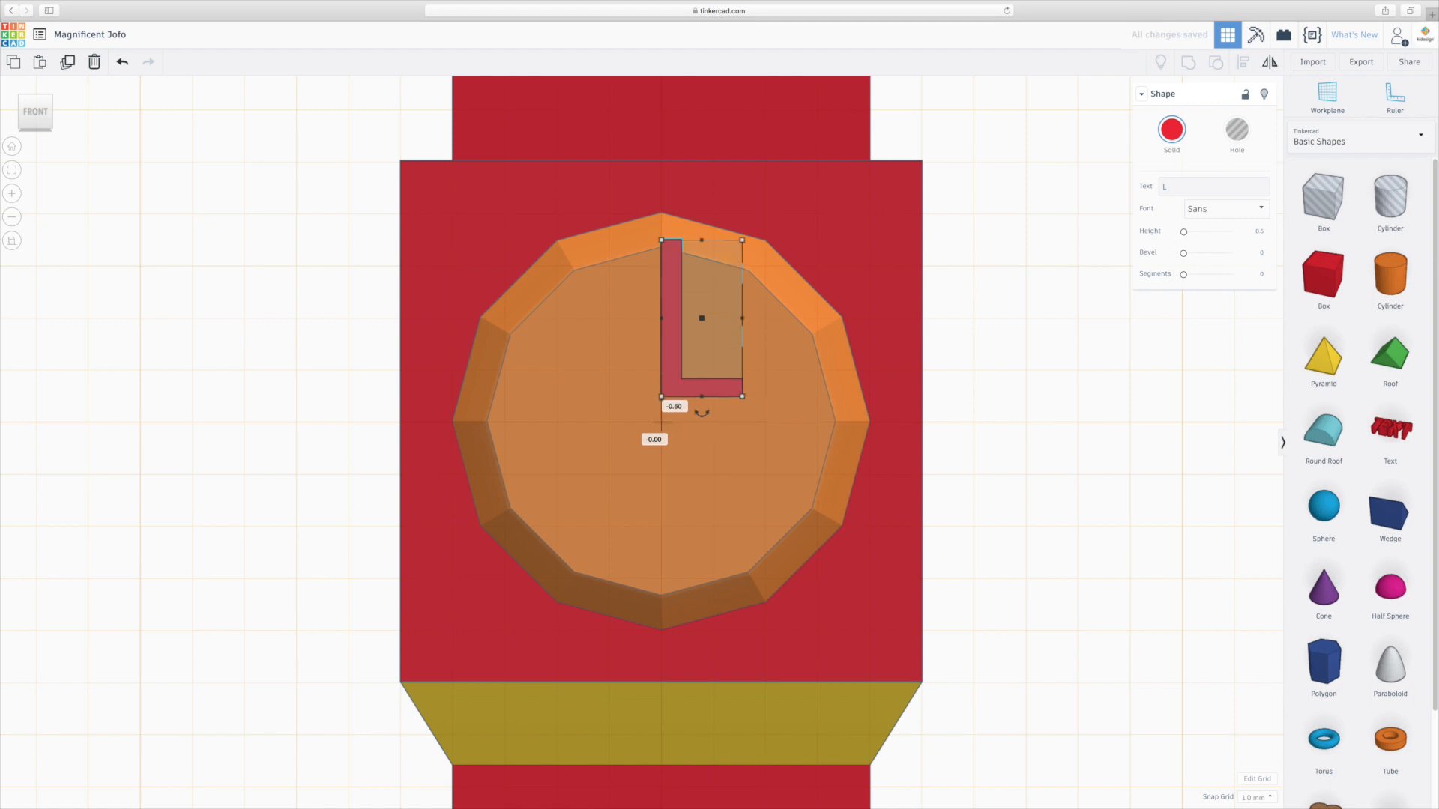
key("ctrl+z")
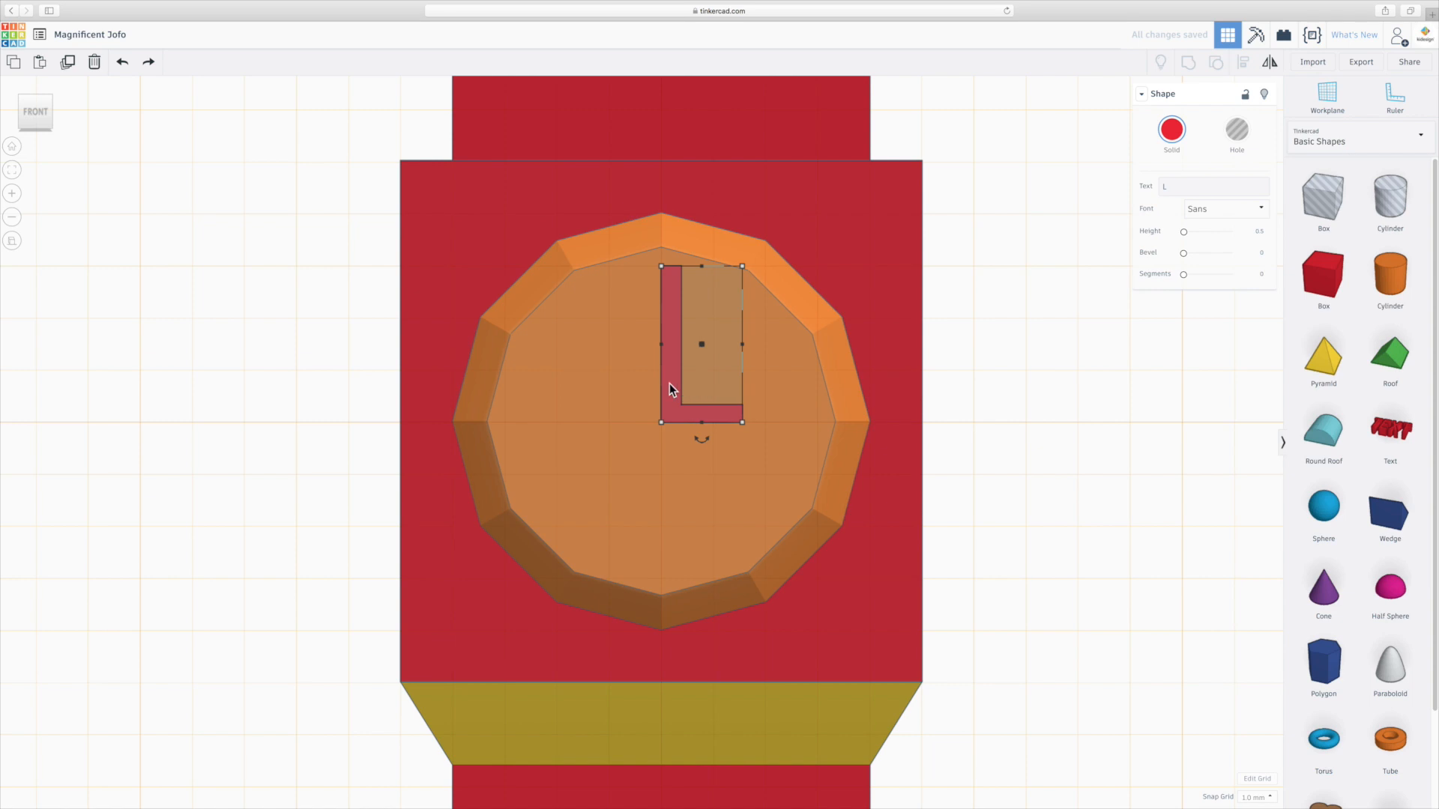
key("ctrl+y")
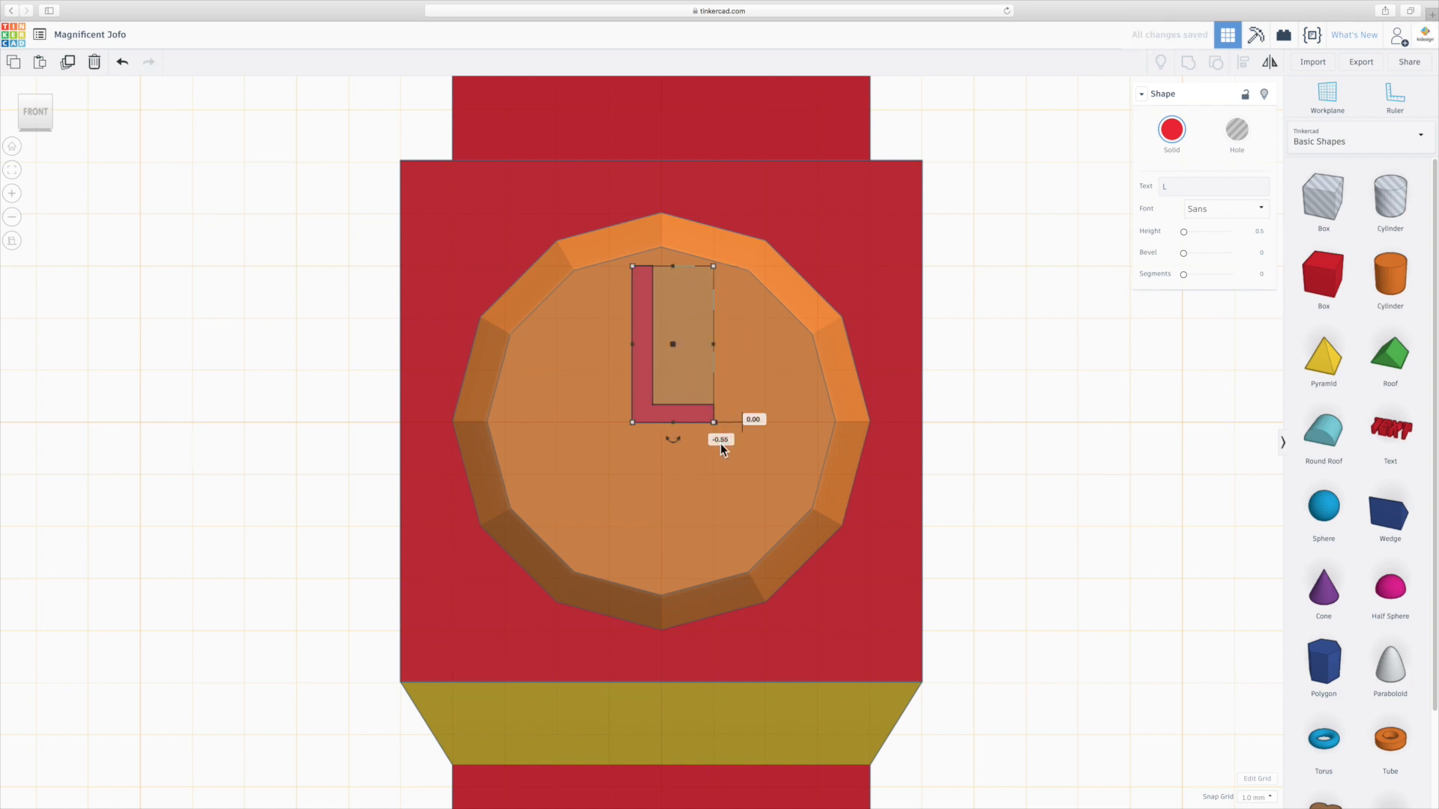
Set the L letter's horizontal offset on the clock face to -0.2.
left_click(725, 444)
type("-0.5")
key("Return")
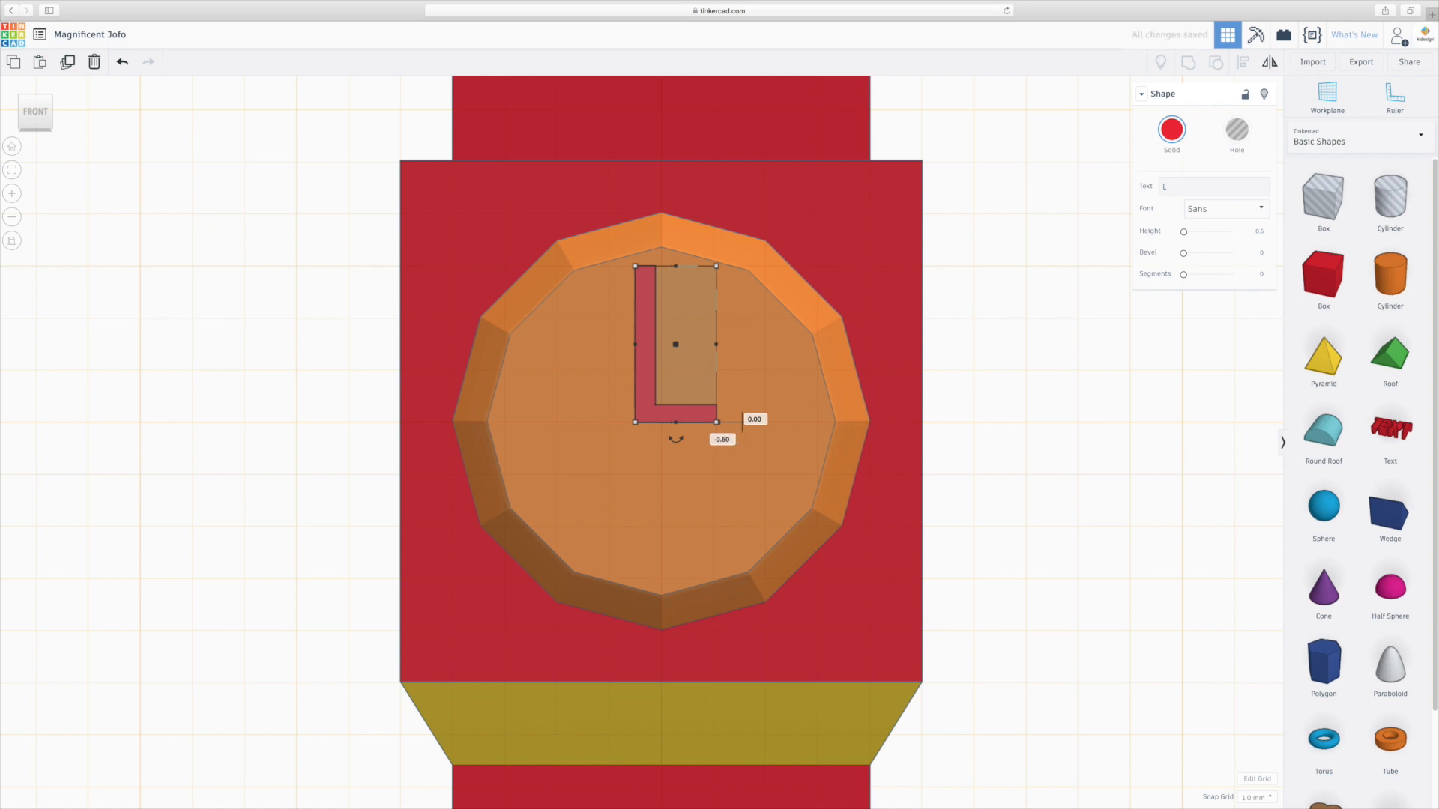
left_click(733, 440)
type("-0.25")
key("Return")
left_click(737, 440)
type("-0.2")
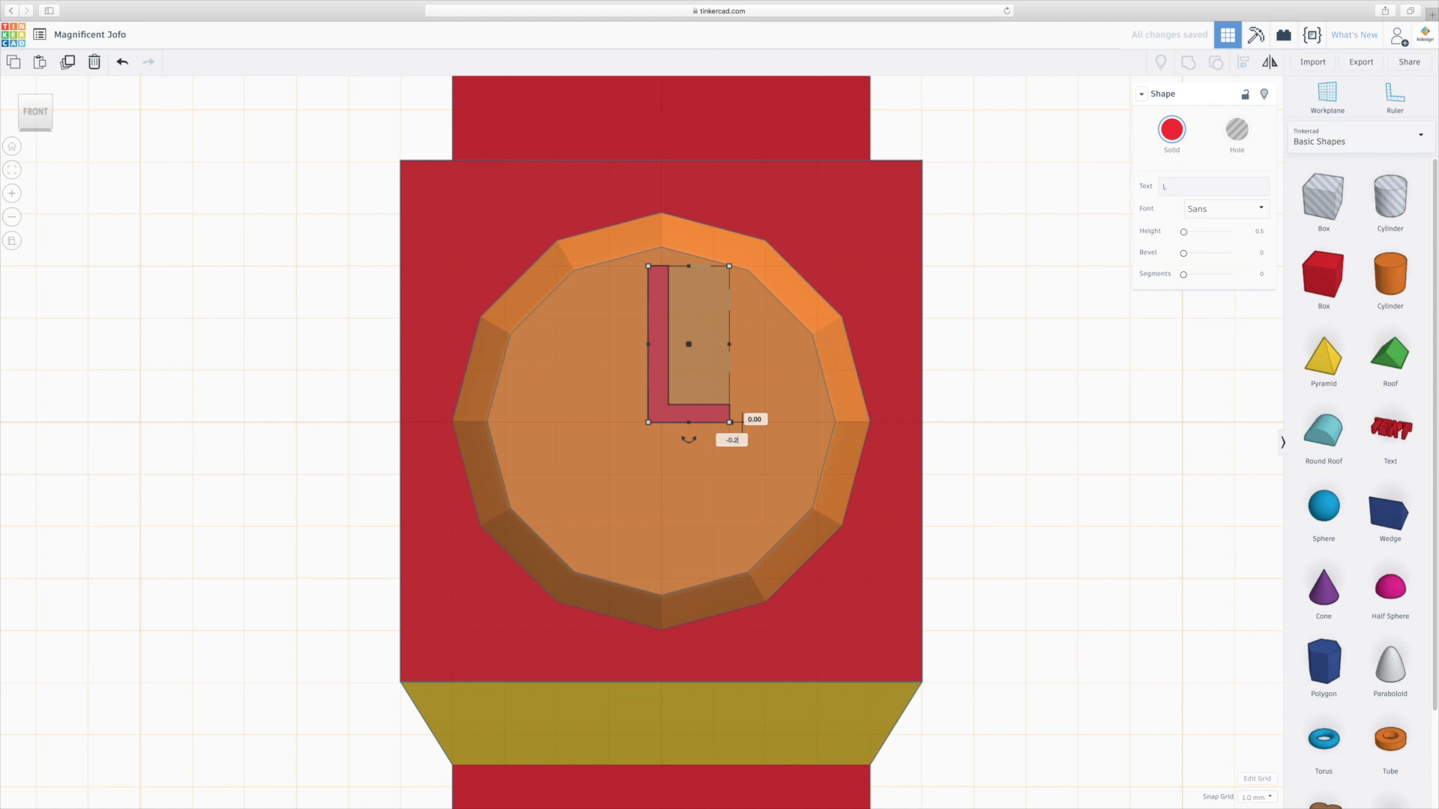
key("Return")
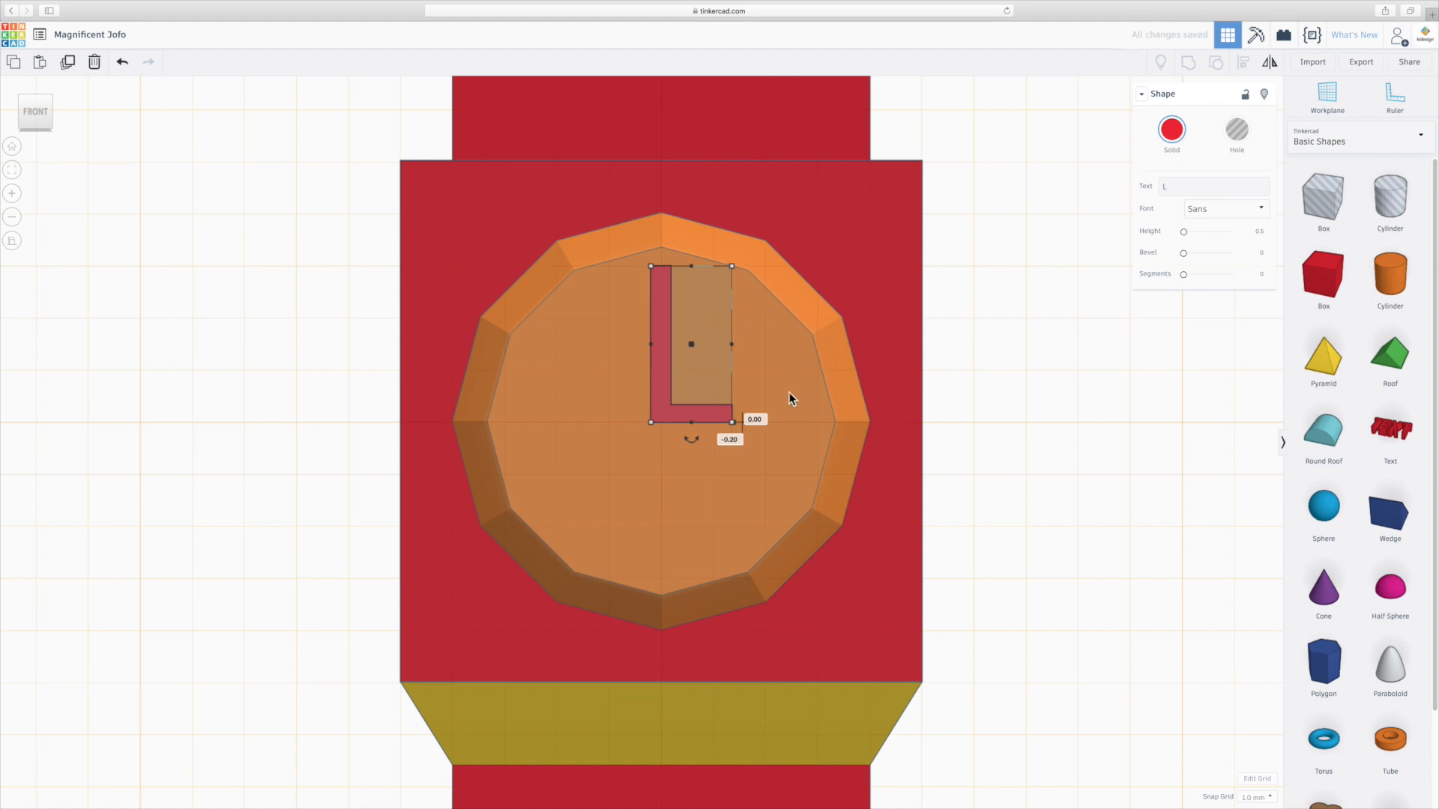
Set the L letter's vertical offset on the clock face to 0.2.
left_click(759, 420)
type("0")
key("Return")
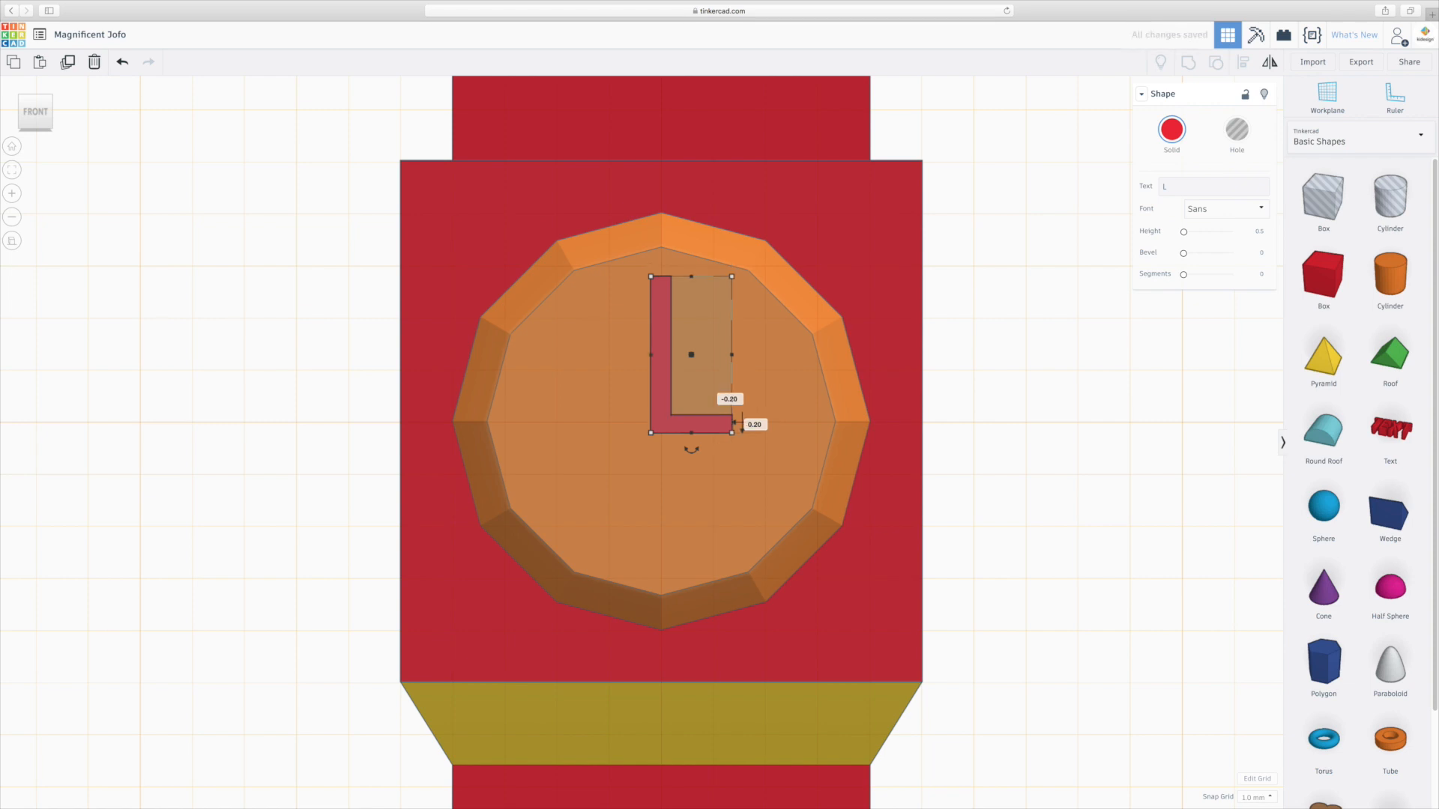
left_click(1019, 416)
Orbit and zoom around the tower to inspect the L letter on the clock face.
right_click_drag(629, 489, 721, 514)
scroll(705, 508, "down", 10)
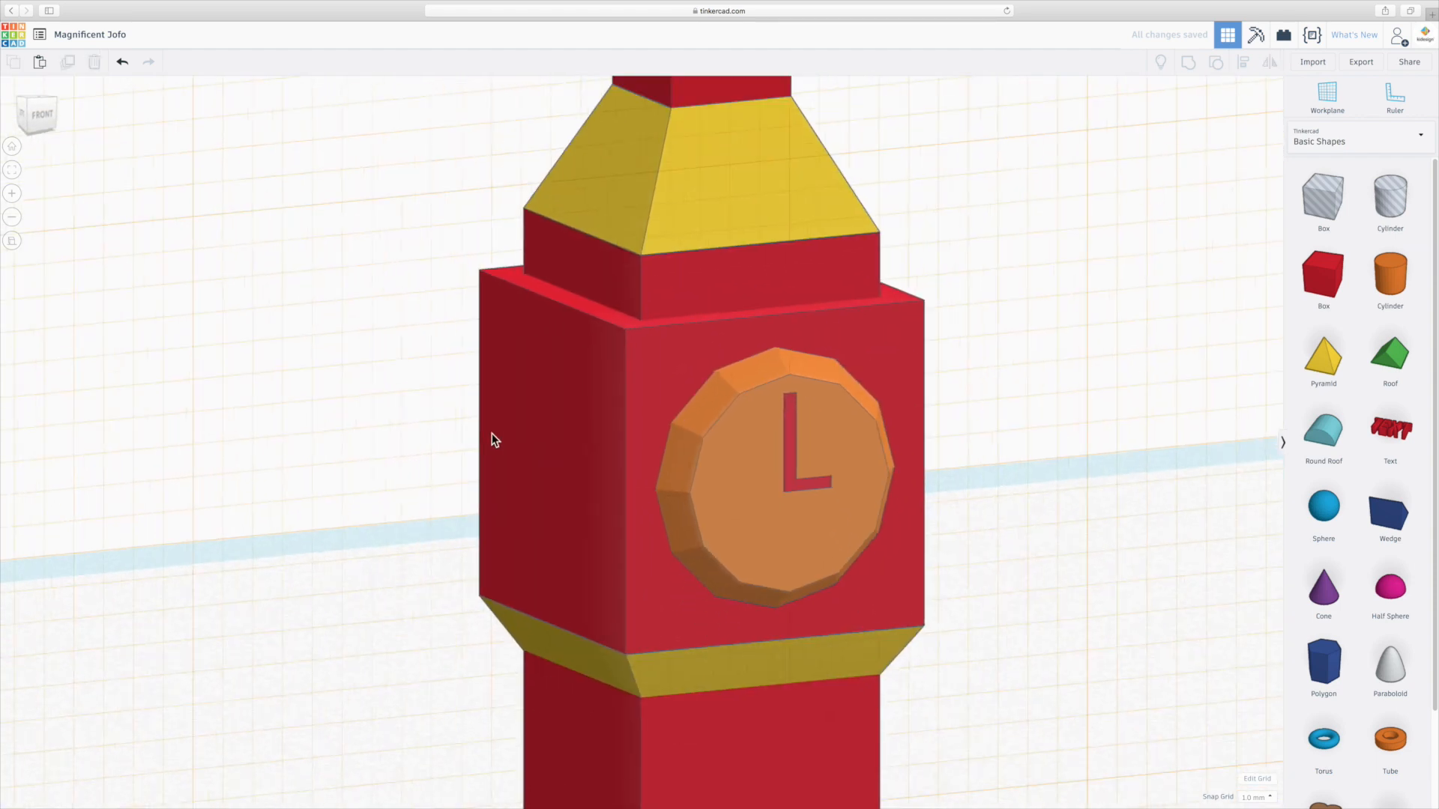
mouse_move(584, 553)
right_mouse_down()
mouse_move(639, 587)
mouse_move(655, 565)
mouse_move(546, 505)
mouse_move(377, 553)
mouse_move(260, 547)
mouse_move(563, 570)
right_mouse_up()
scroll(685, 468, "up", 10)
right_click_drag(916, 559, 835, 570)
scroll(835, 569, "down", 5)
right_click_drag(755, 597, 886, 616)
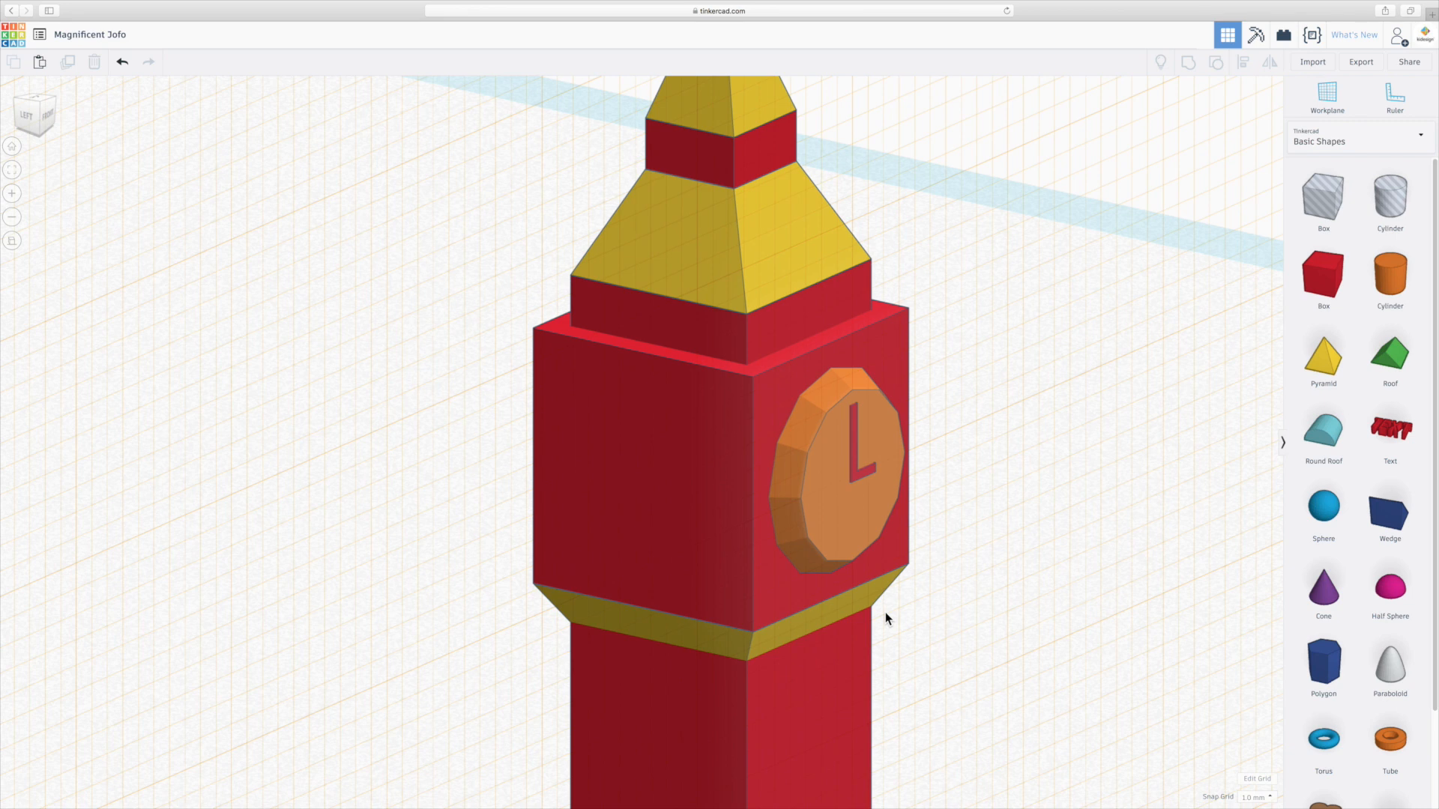
left_click(871, 470)
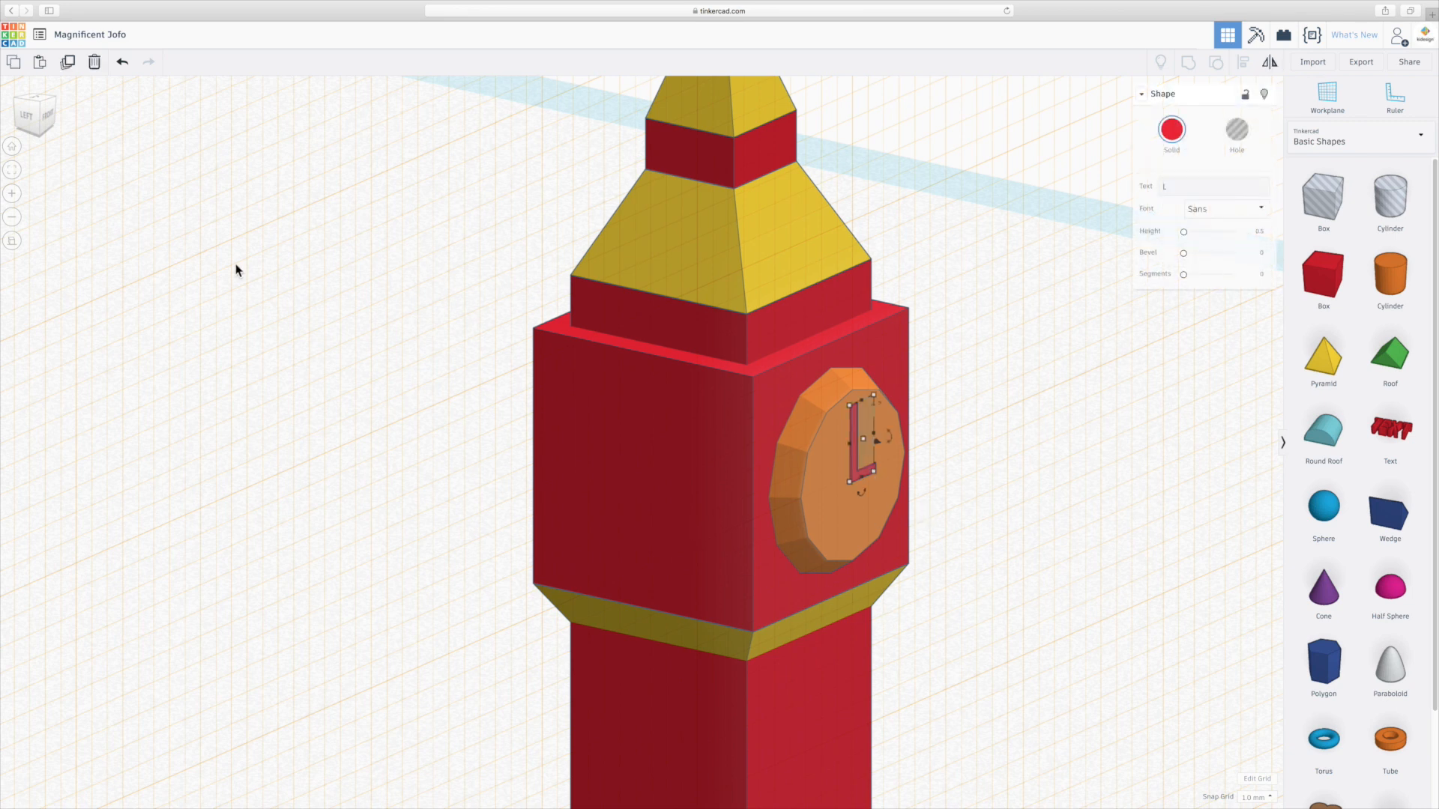
left_click(18, 240)
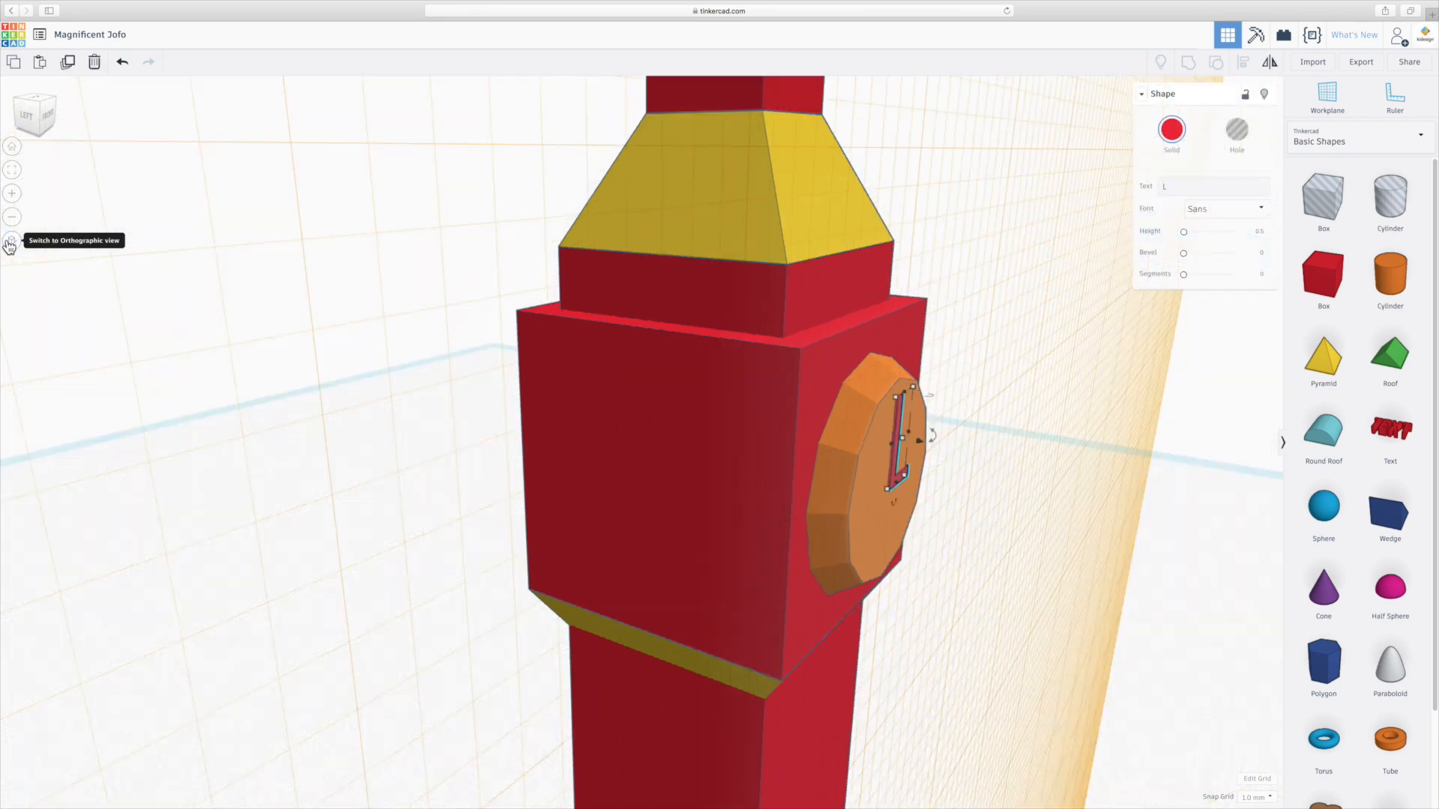
left_click(957, 516)
mouse_move(979, 514)
right_mouse_down()
mouse_move(474, 481)
mouse_move(1056, 487)
mouse_move(235, 492)
mouse_move(1000, 525)
right_mouse_up()
mouse_move(763, 545)
right_mouse_down()
mouse_move(787, 542)
mouse_move(772, 538)
right_mouse_up()
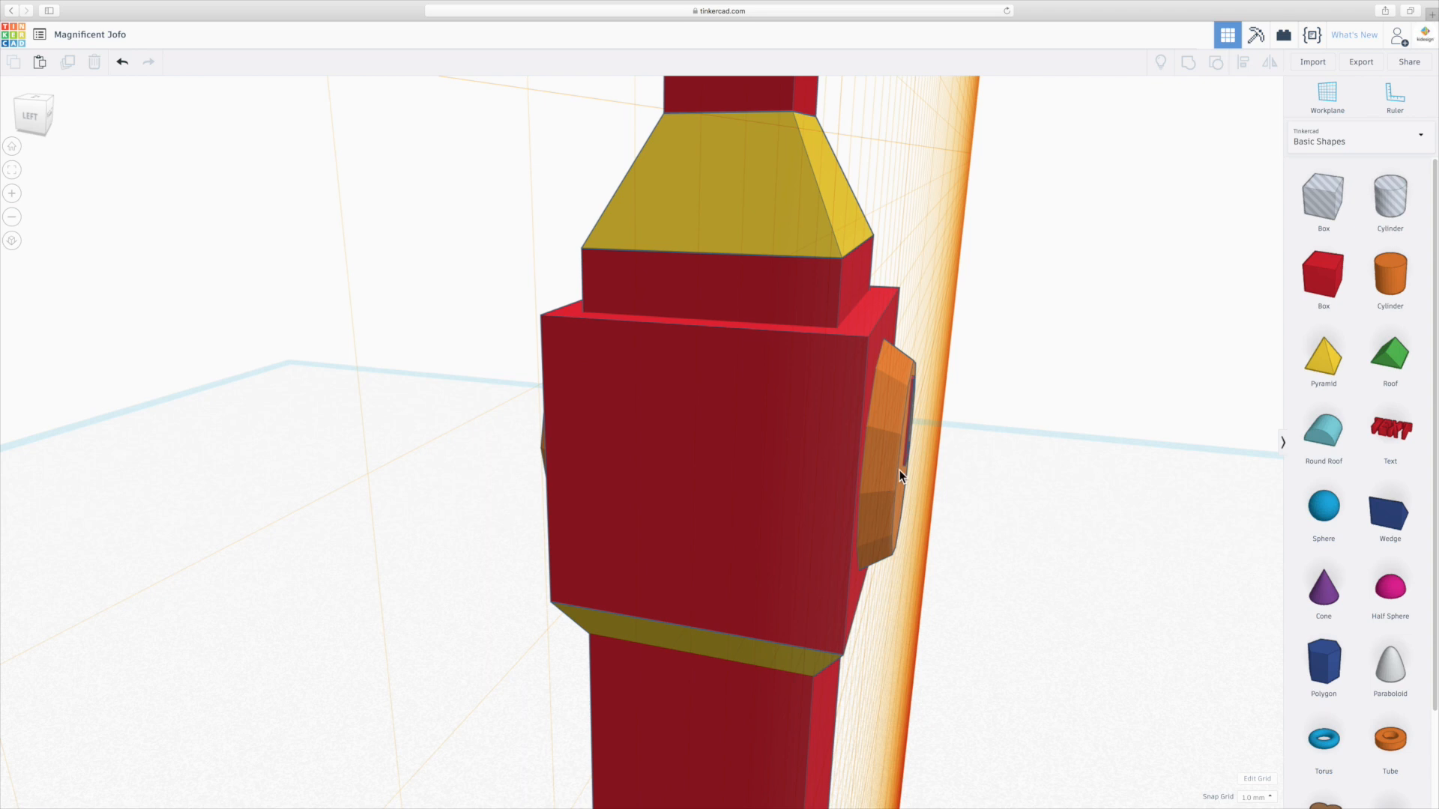
right_click_drag(860, 474, 625, 492)
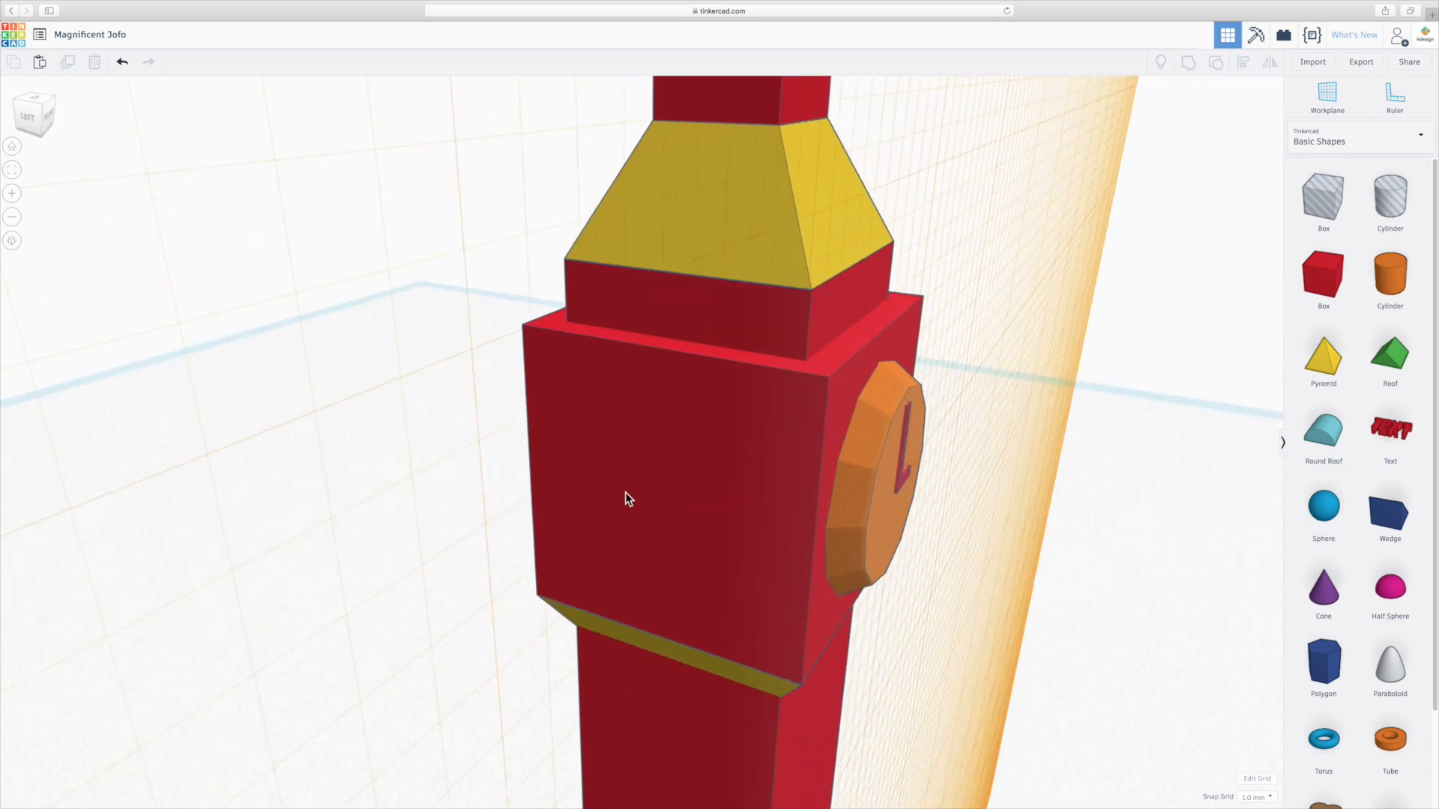
Select the clock disc together with the L letter and duplicate them.
left_click(879, 531)
left_click(903, 489, "shift")
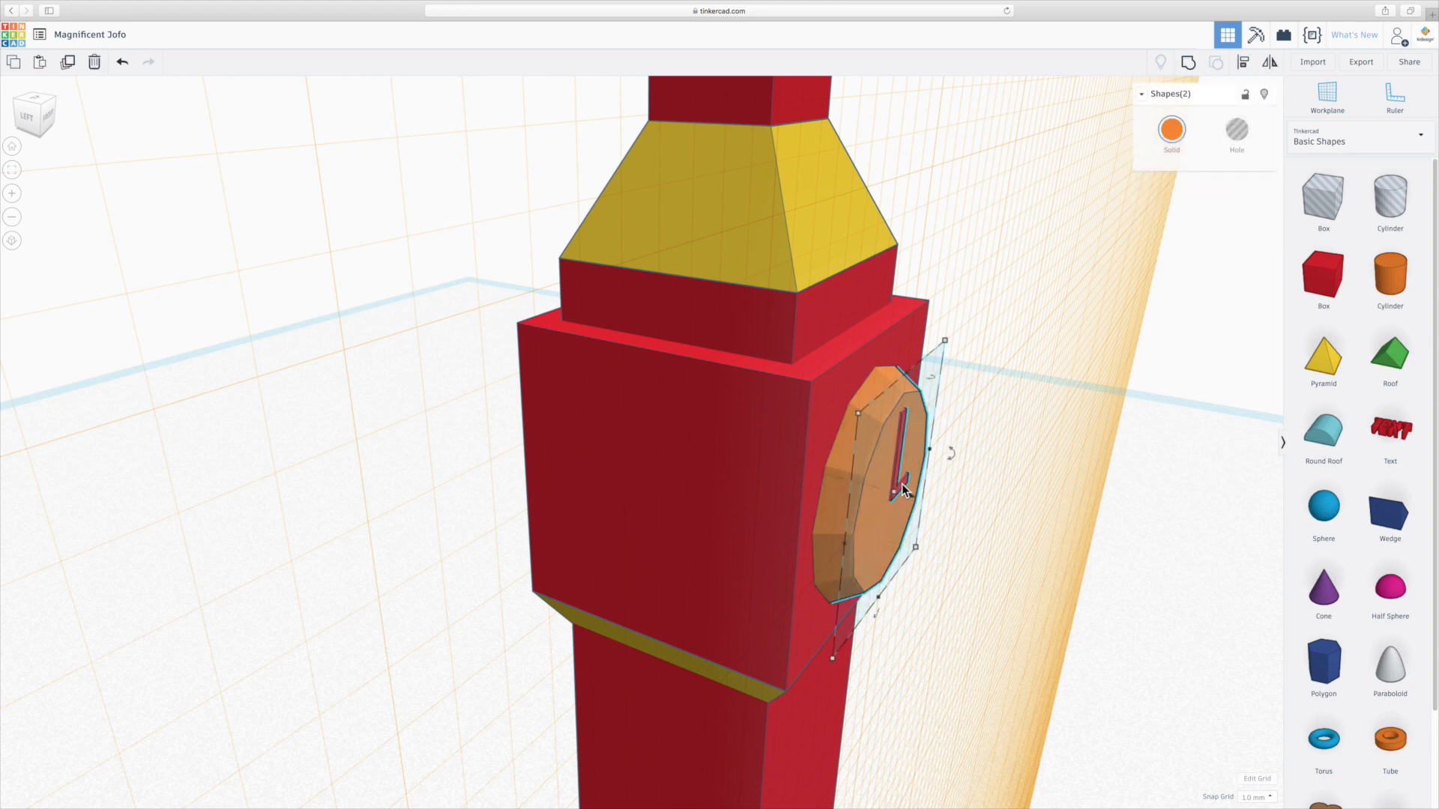
key("super+d")
right_click_drag(929, 543, 918, 595)
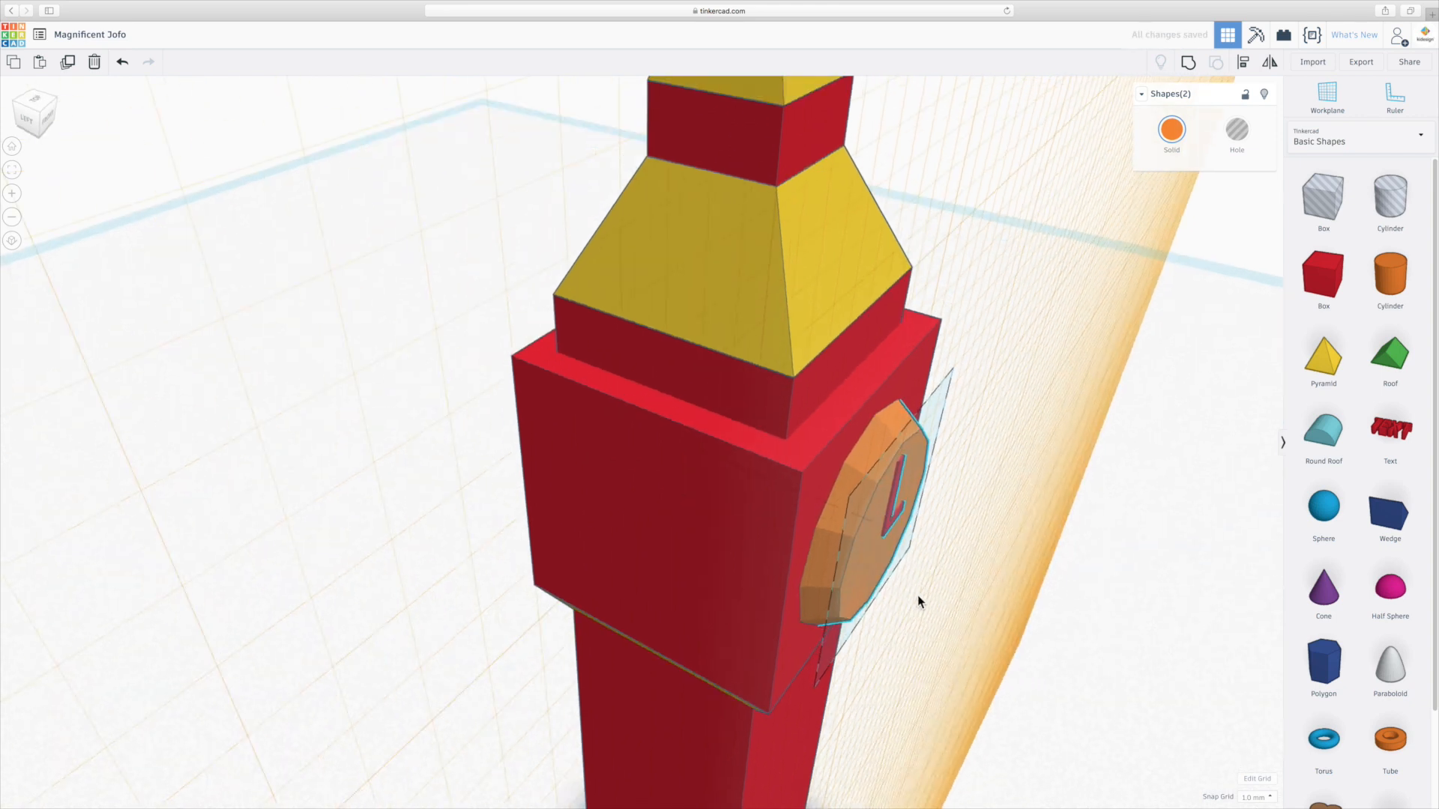
left_click_drag(933, 465, 522, 295)
right_click_drag(403, 519, 719, 503)
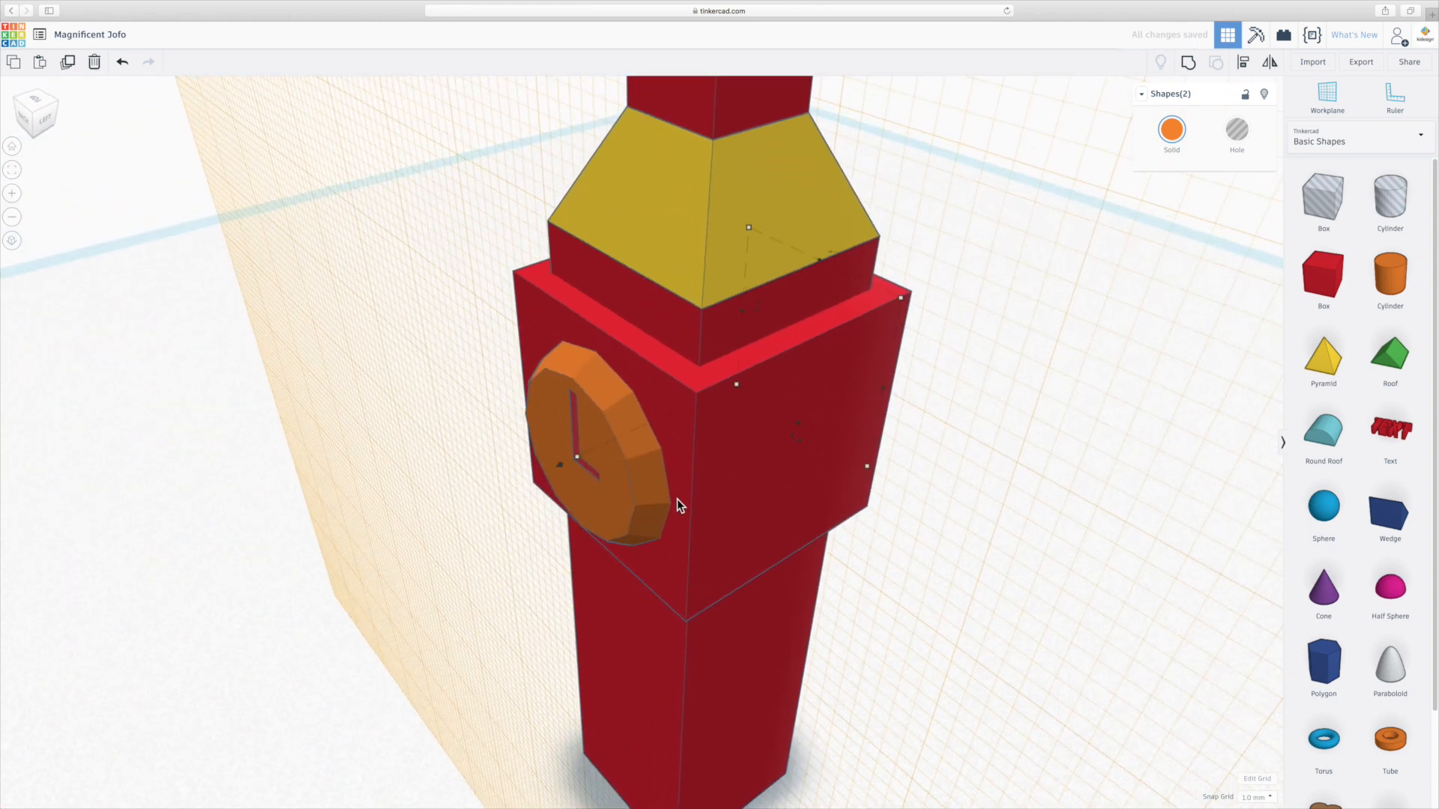
Undo the duplication of the clock disc and L letter.
scroll(605, 434, "up", 3)
scroll(605, 434, "up", 3)
right_click_drag(492, 518, 293, 449)
scroll(292, 449, "down", 5)
scroll(866, 453, "up", 6)
right_click_drag(866, 453, 760, 524)
scroll(840, 542, "down", 8)
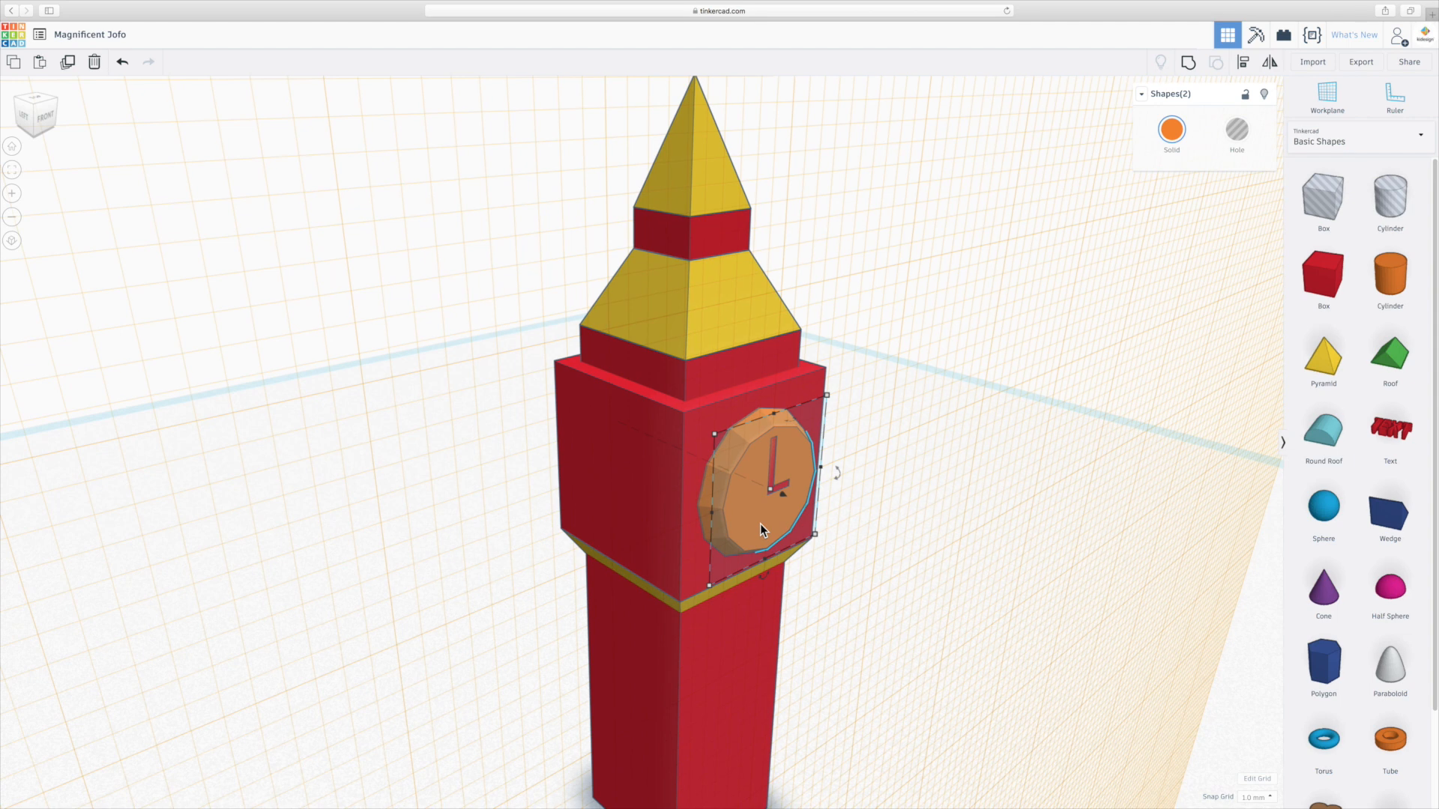
key("ctrl+z")
right_click_drag(613, 551, 766, 563)
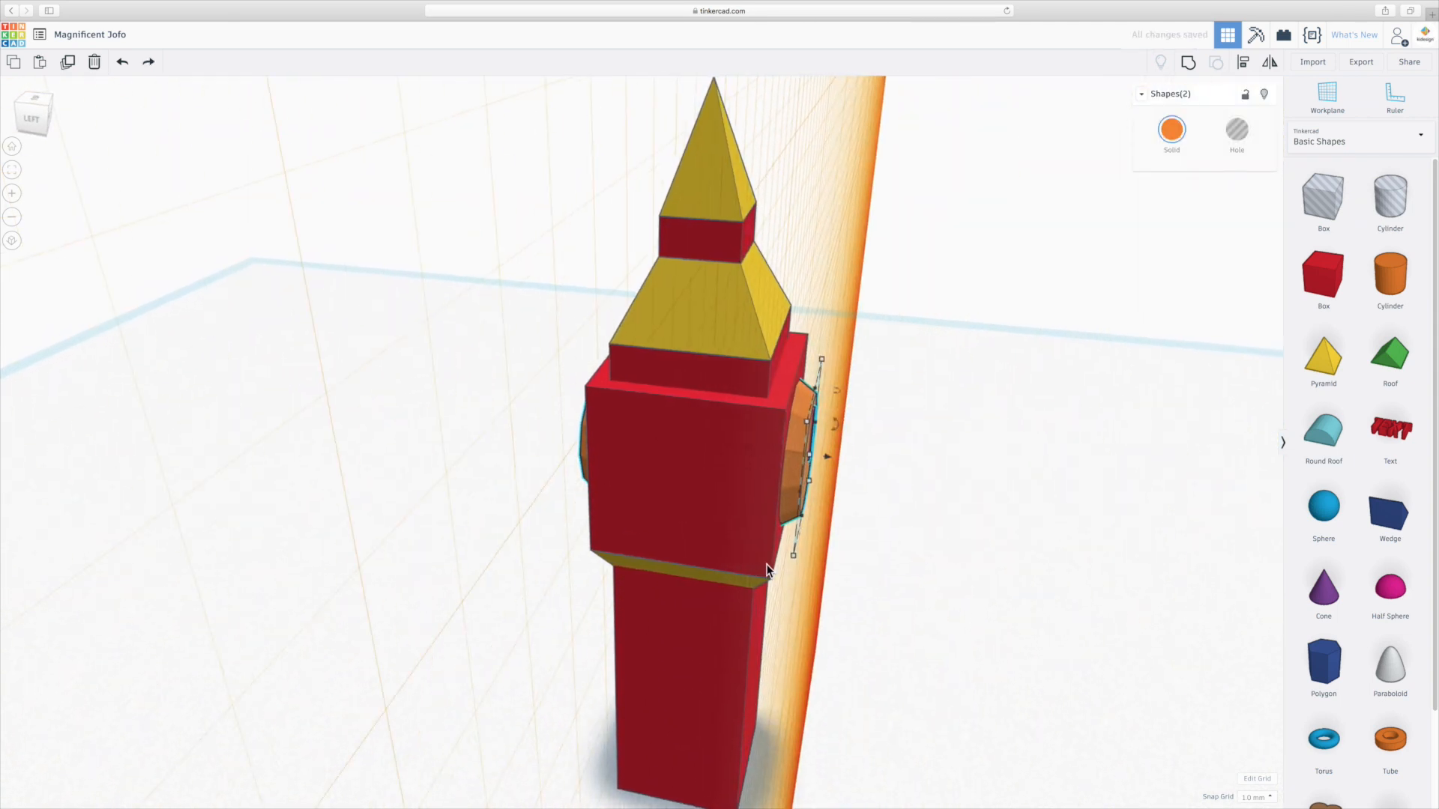
Orbit and zoom around the tower to inspect the clock disc and L letter from the side.
right_click_drag(673, 506, 734, 533)
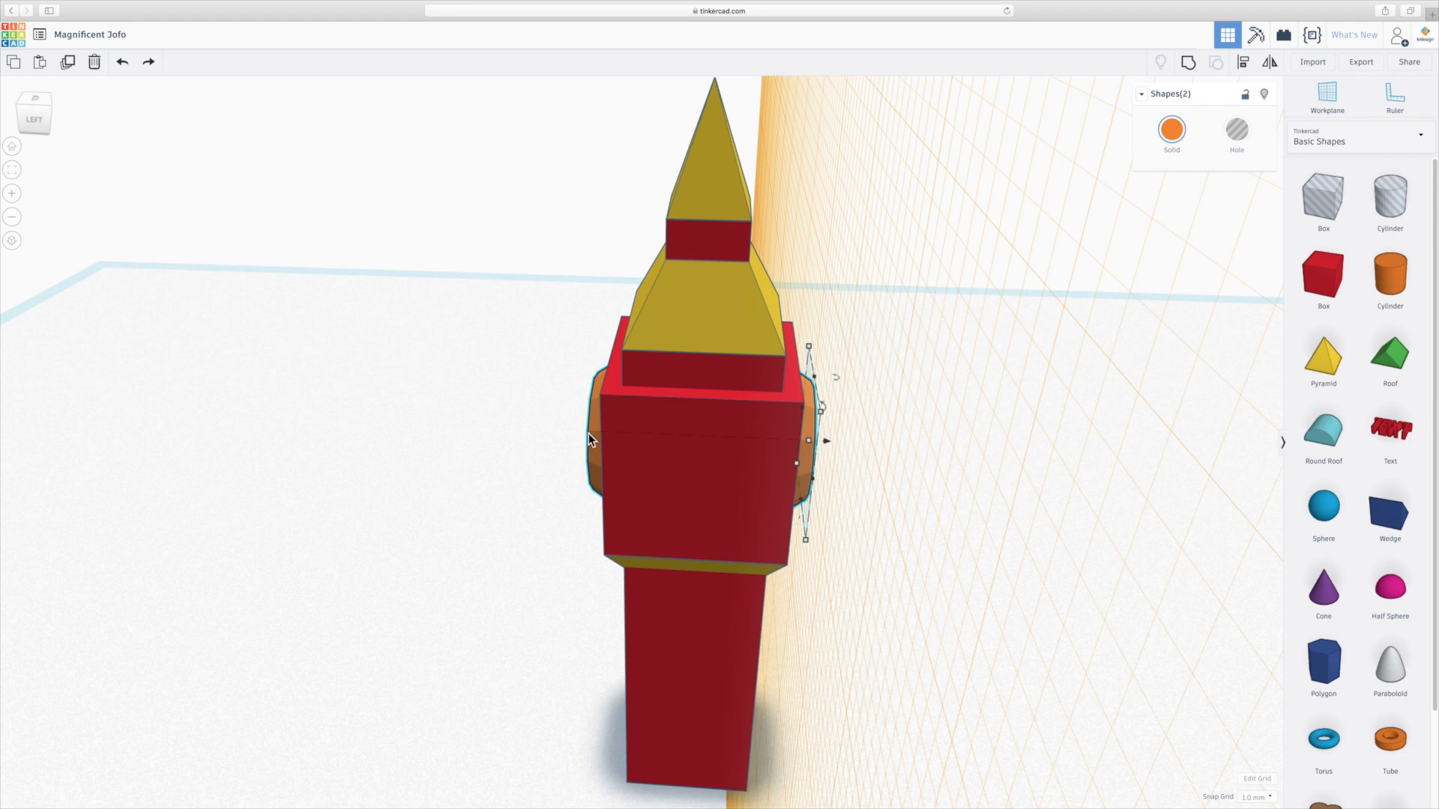
scroll(990, 469, "up", 3)
right_click_drag(991, 469, 935, 471)
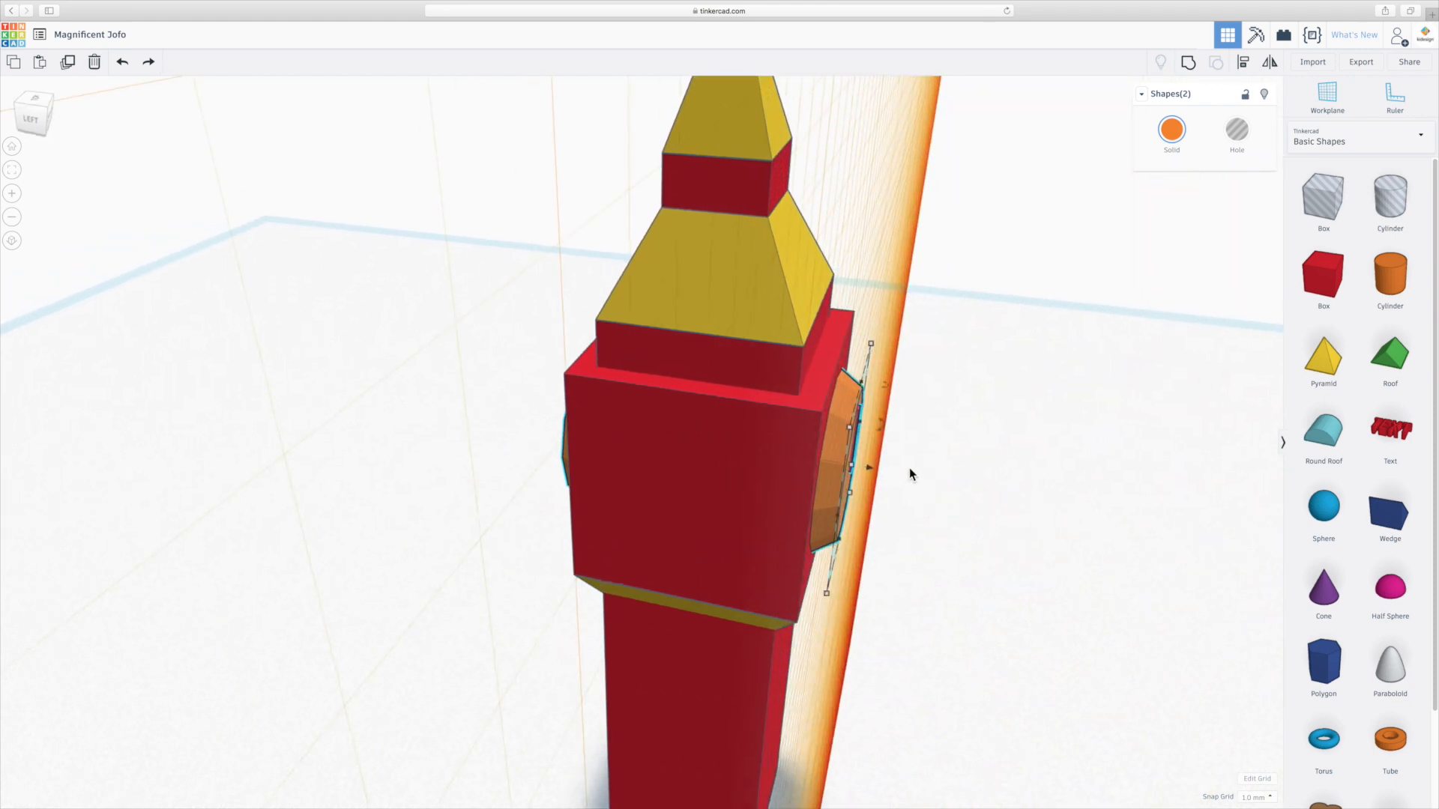
scroll(874, 460, "up", 5)
scroll(752, 505, "down", 5)
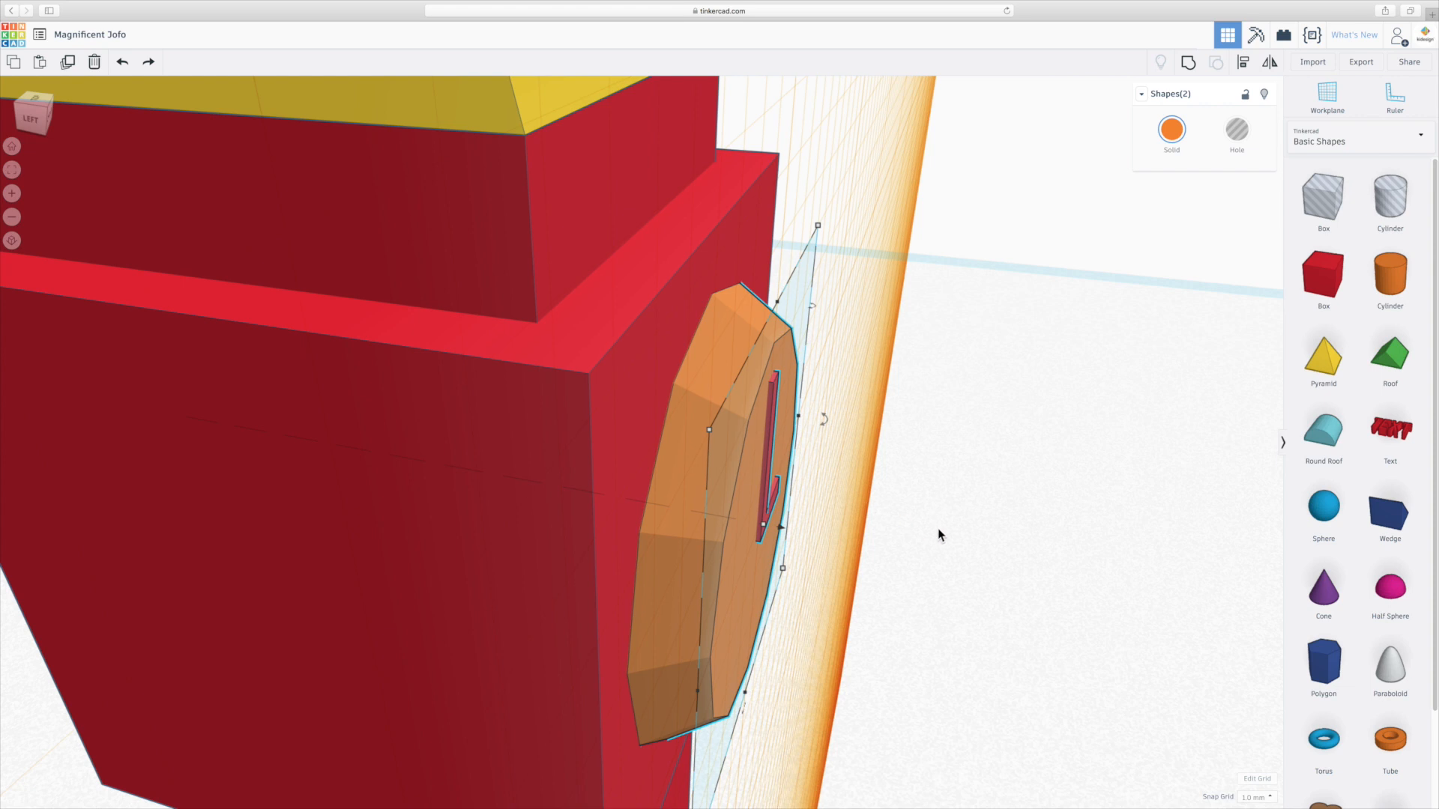
scroll(830, 517, "down", 8)
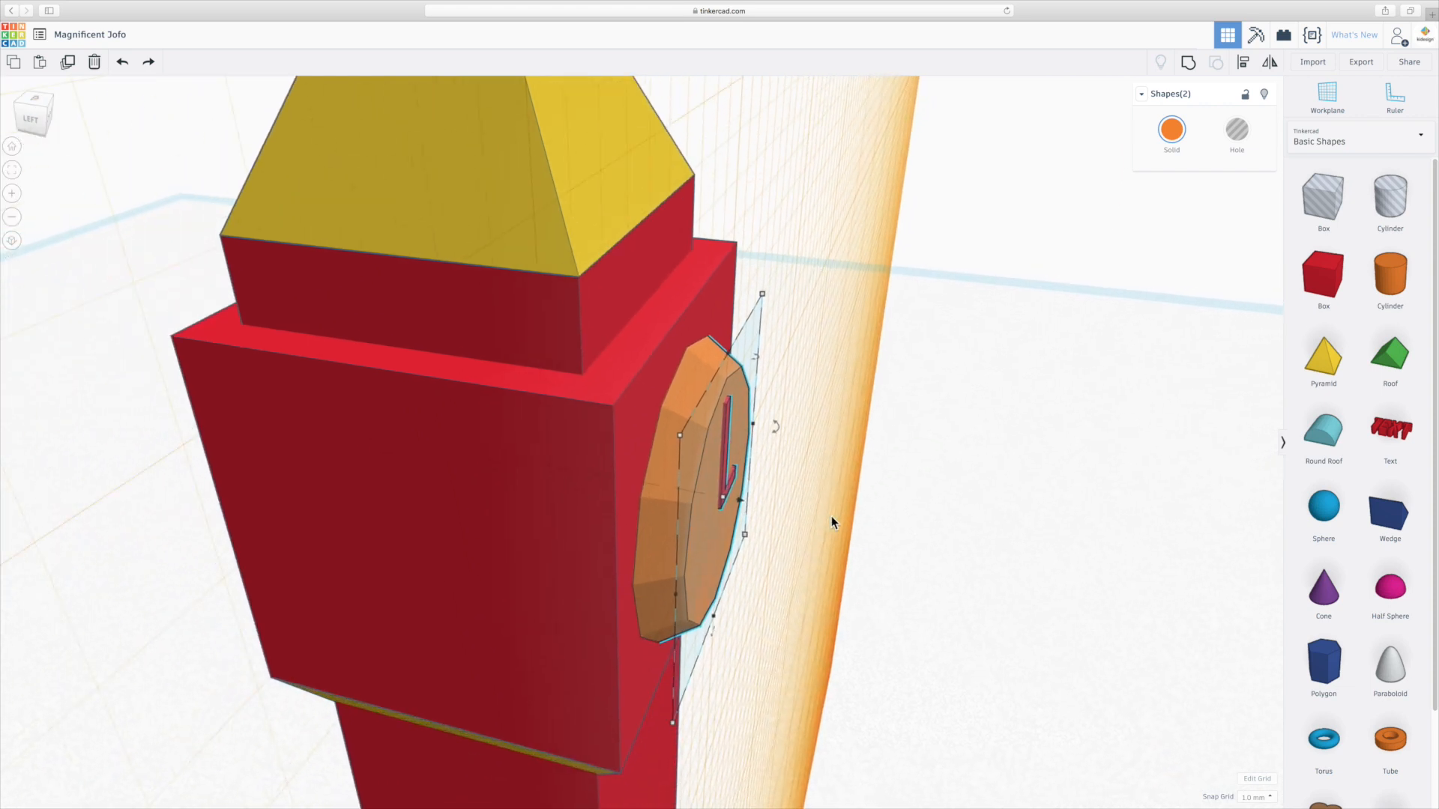
right_click_drag(569, 519, 664, 518)
right_click_drag(936, 542, 825, 514)
left_click(840, 501)
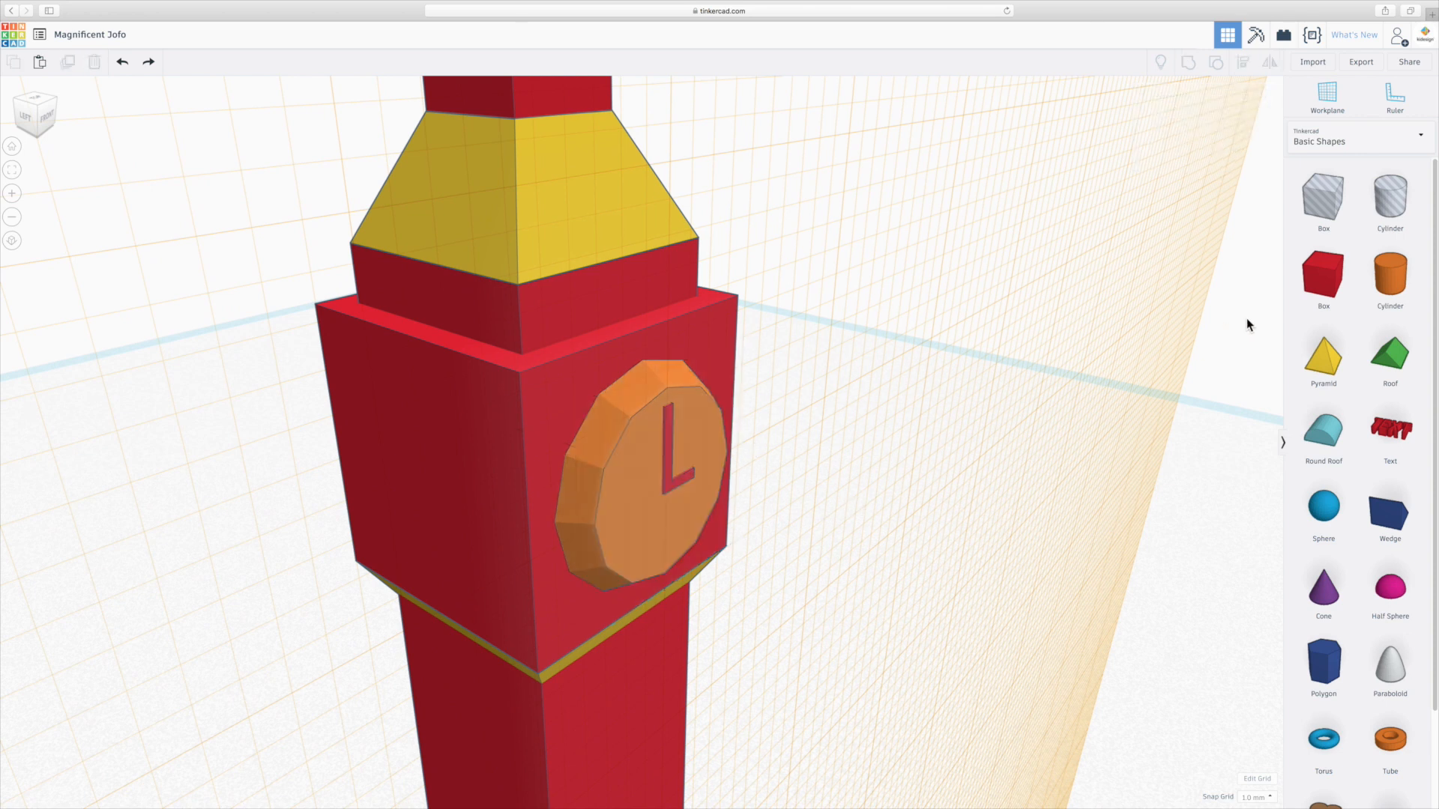
Add a thin cylinder rod about 1 mm in diameter sticking out from the centre of the clock face.
left_click(1402, 283)
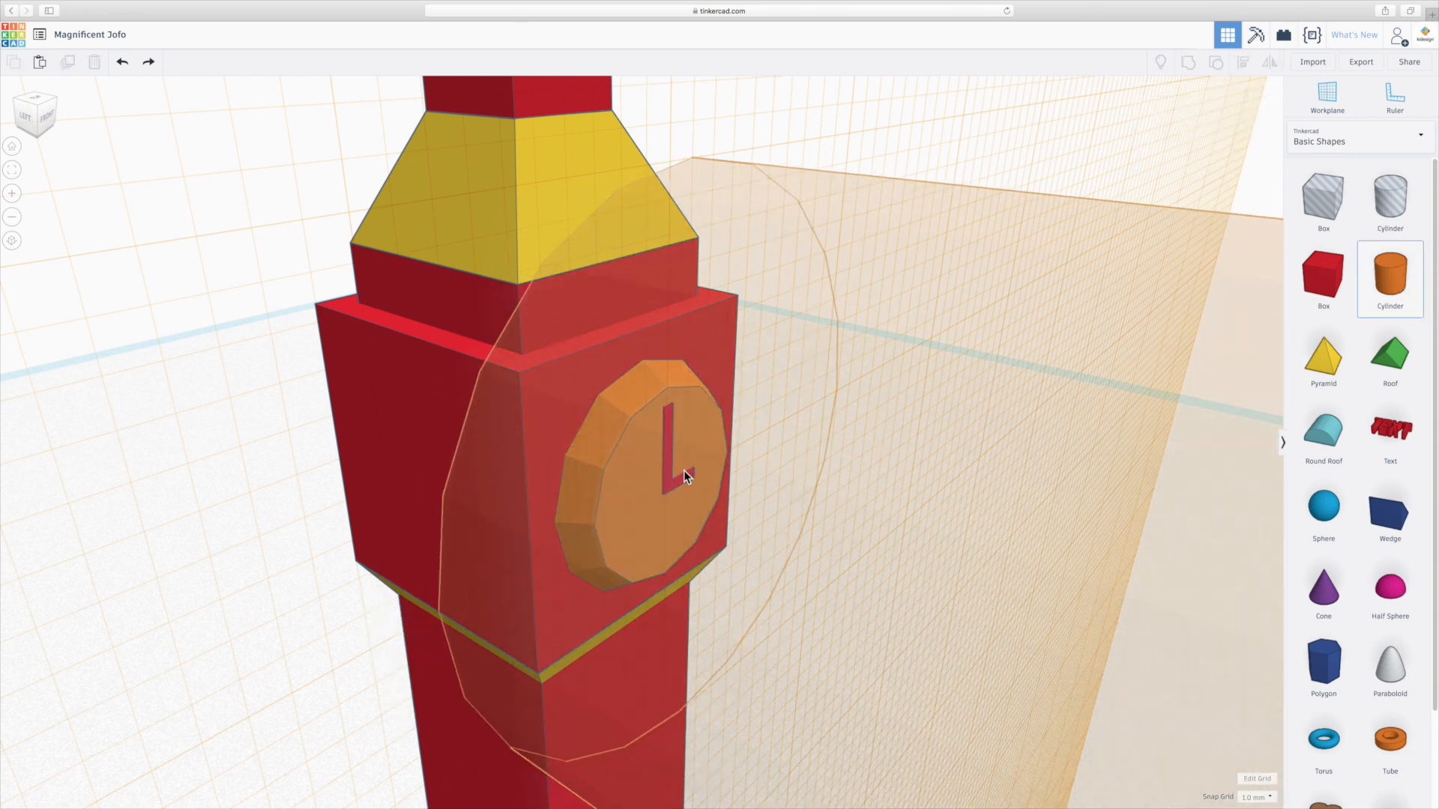
scroll(683, 469, "down", 3)
scroll(687, 462, "down", 2)
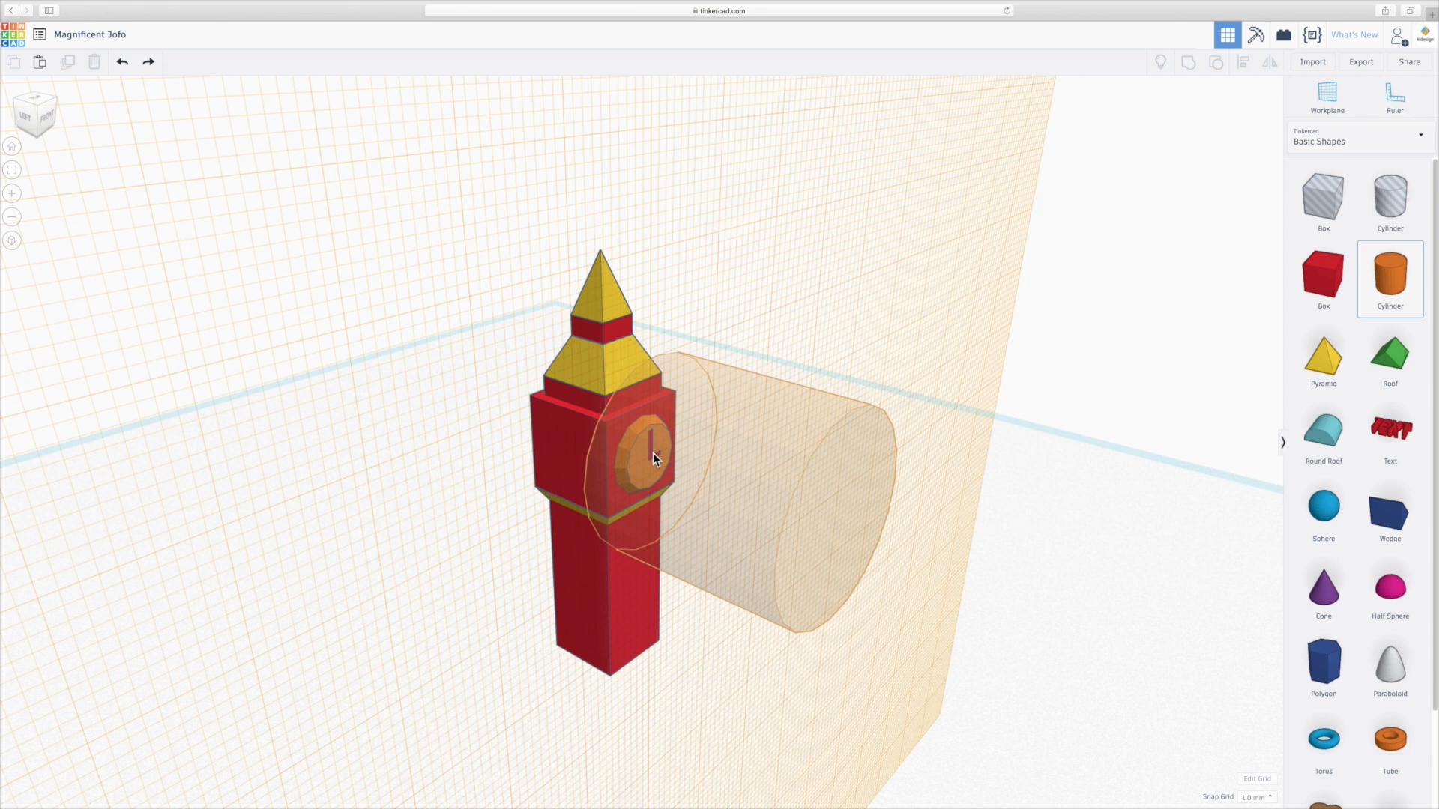
left_click(654, 453)
left_click_drag(721, 330, 596, 572)
scroll(776, 655, "down", 3)
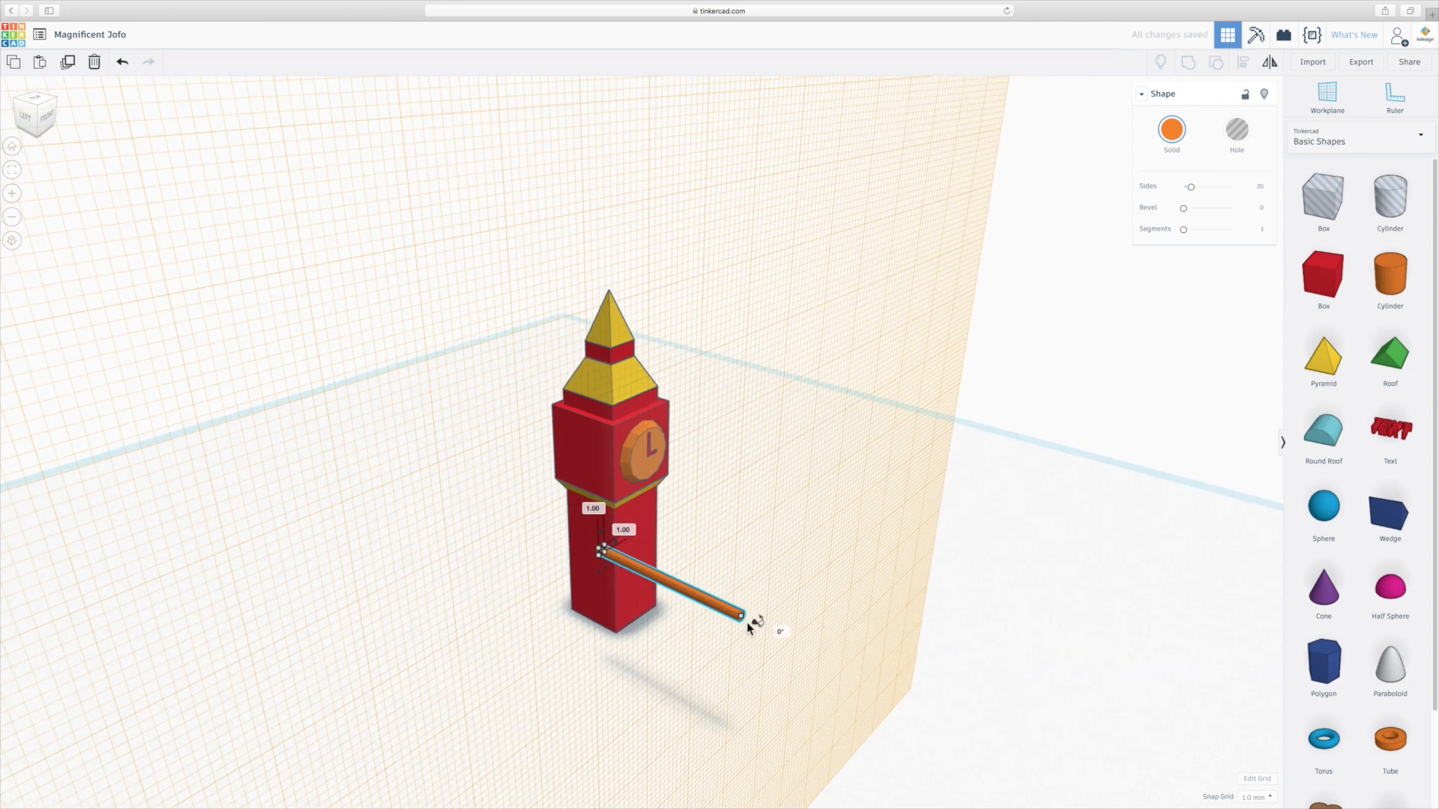
left_click_drag(743, 621, 653, 465)
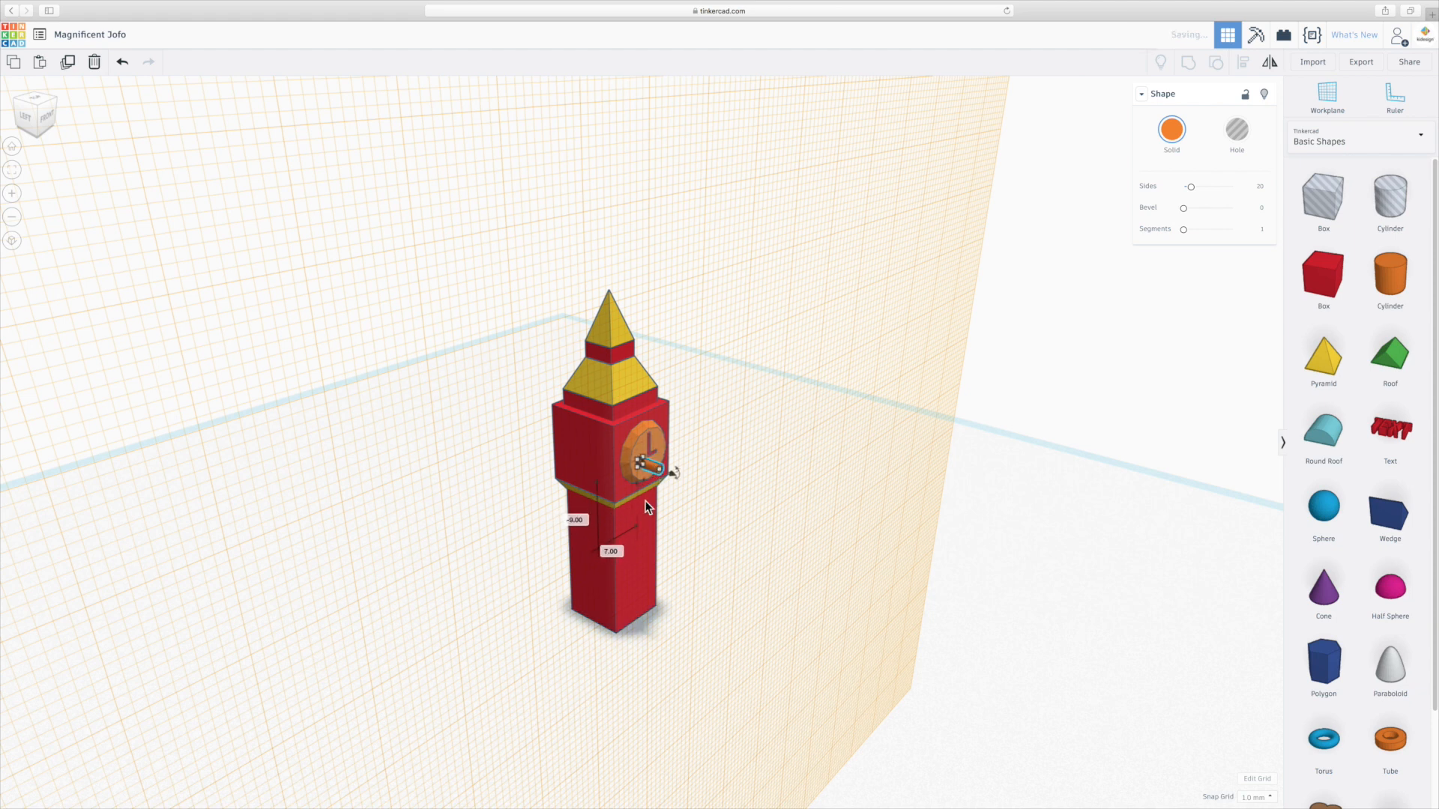
key("Escape")
Orbit around the tower and adjust the cylinder rod running through the clock face.
scroll(646, 442, "up", 10)
scroll(644, 450, "down", 8)
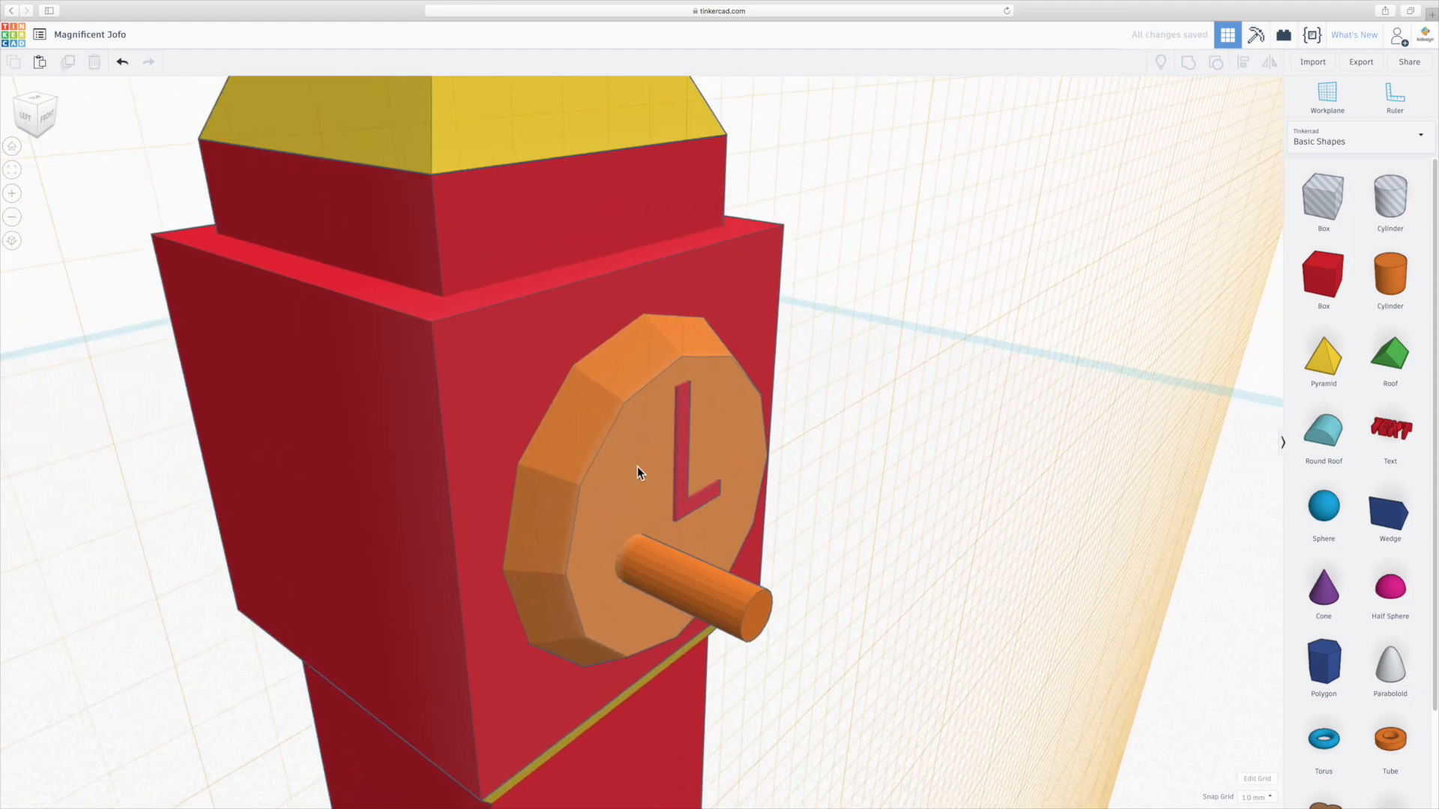
right_click_drag(586, 533, 877, 515)
left_click(780, 528)
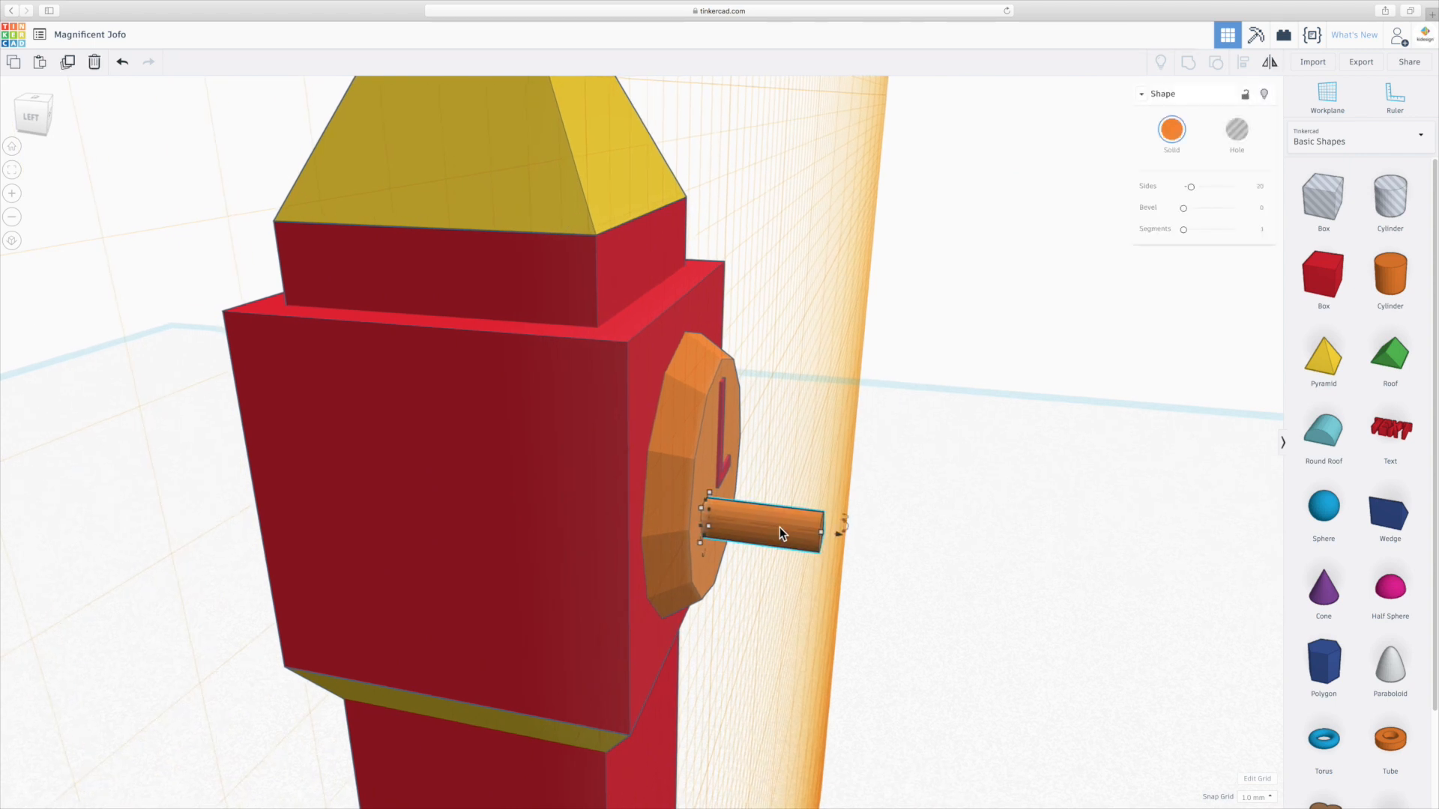
right_click_drag(650, 582, 712, 578)
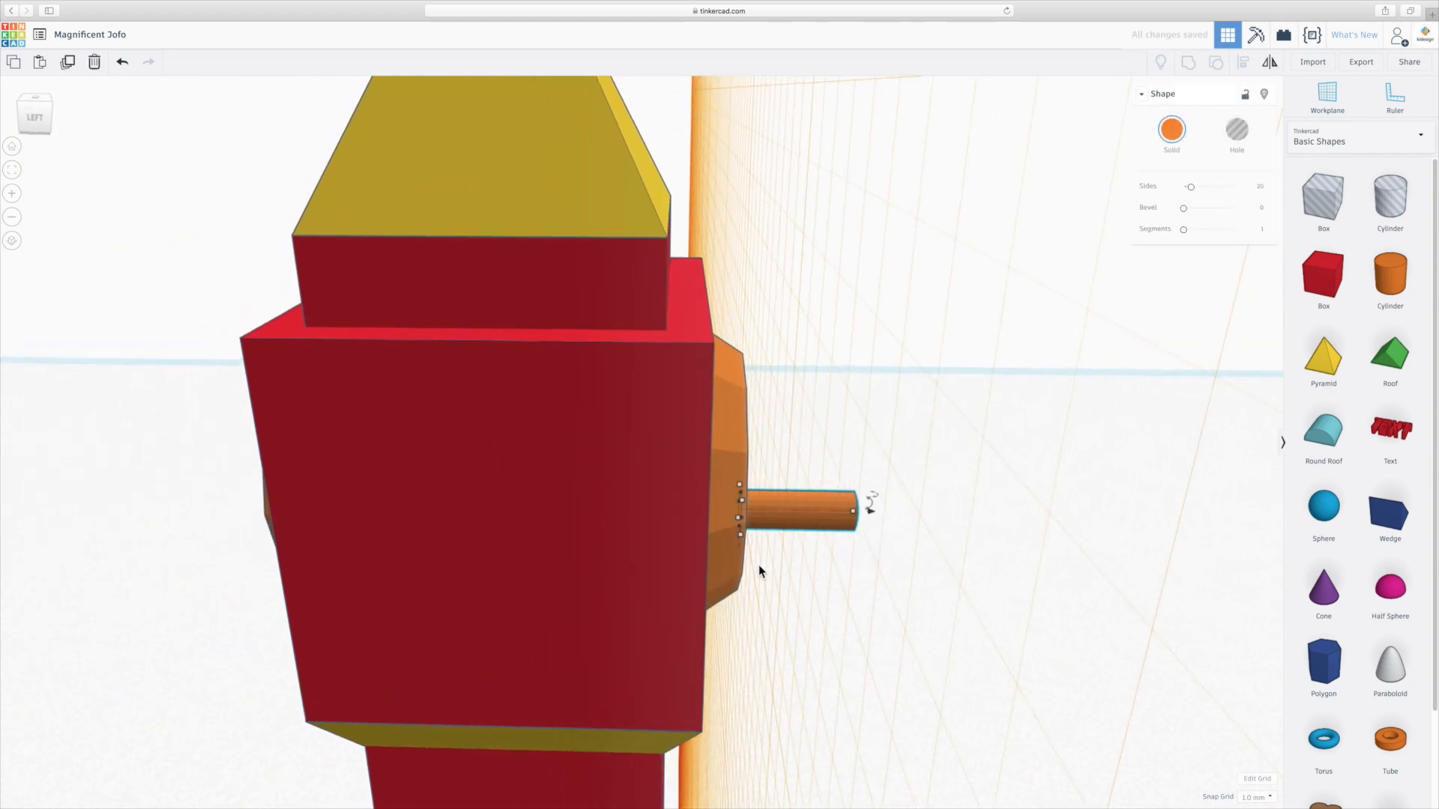
left_click_drag(566, 512, 327, 507)
right_click_drag(272, 570, 343, 566)
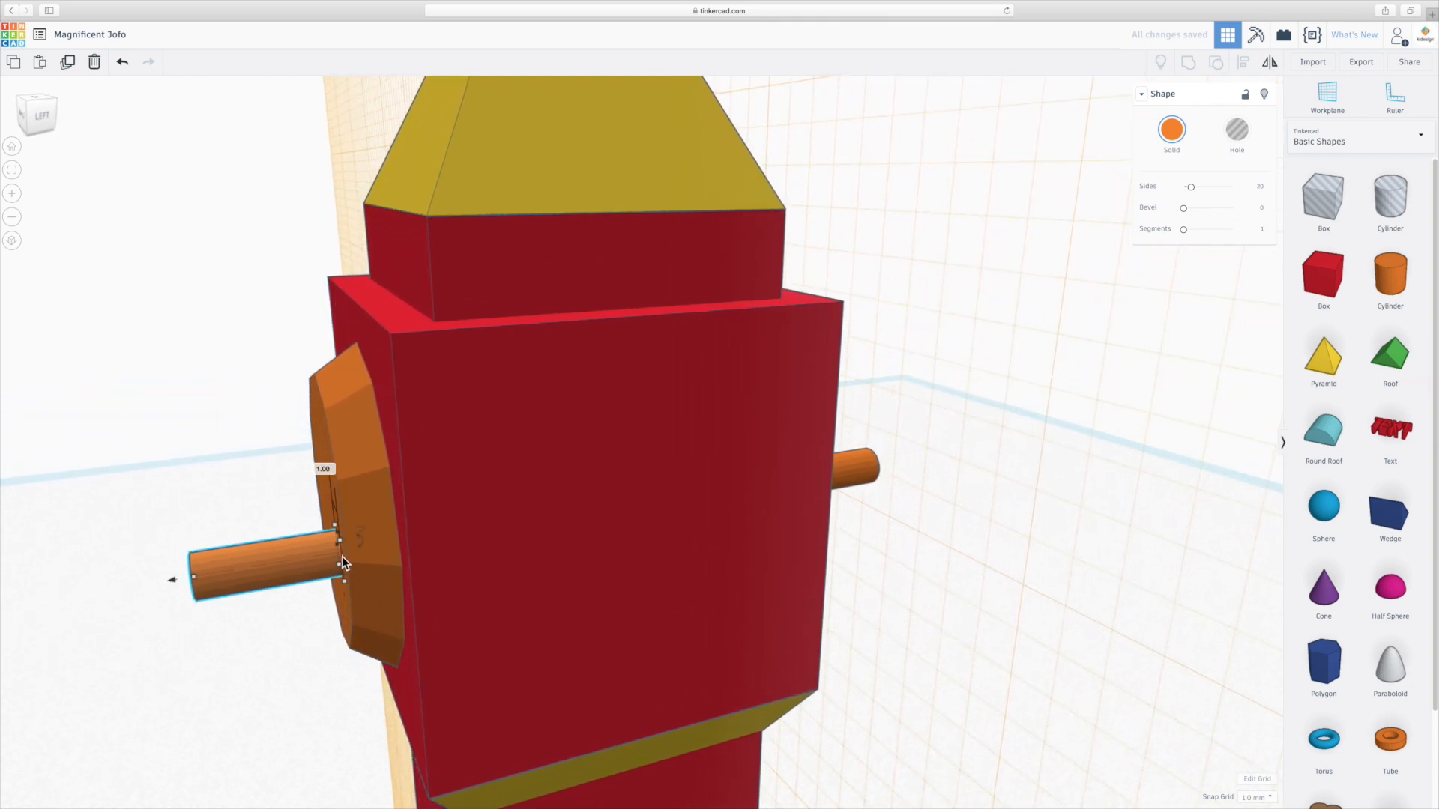
right_click_drag(456, 609, 420, 597)
left_click(849, 650)
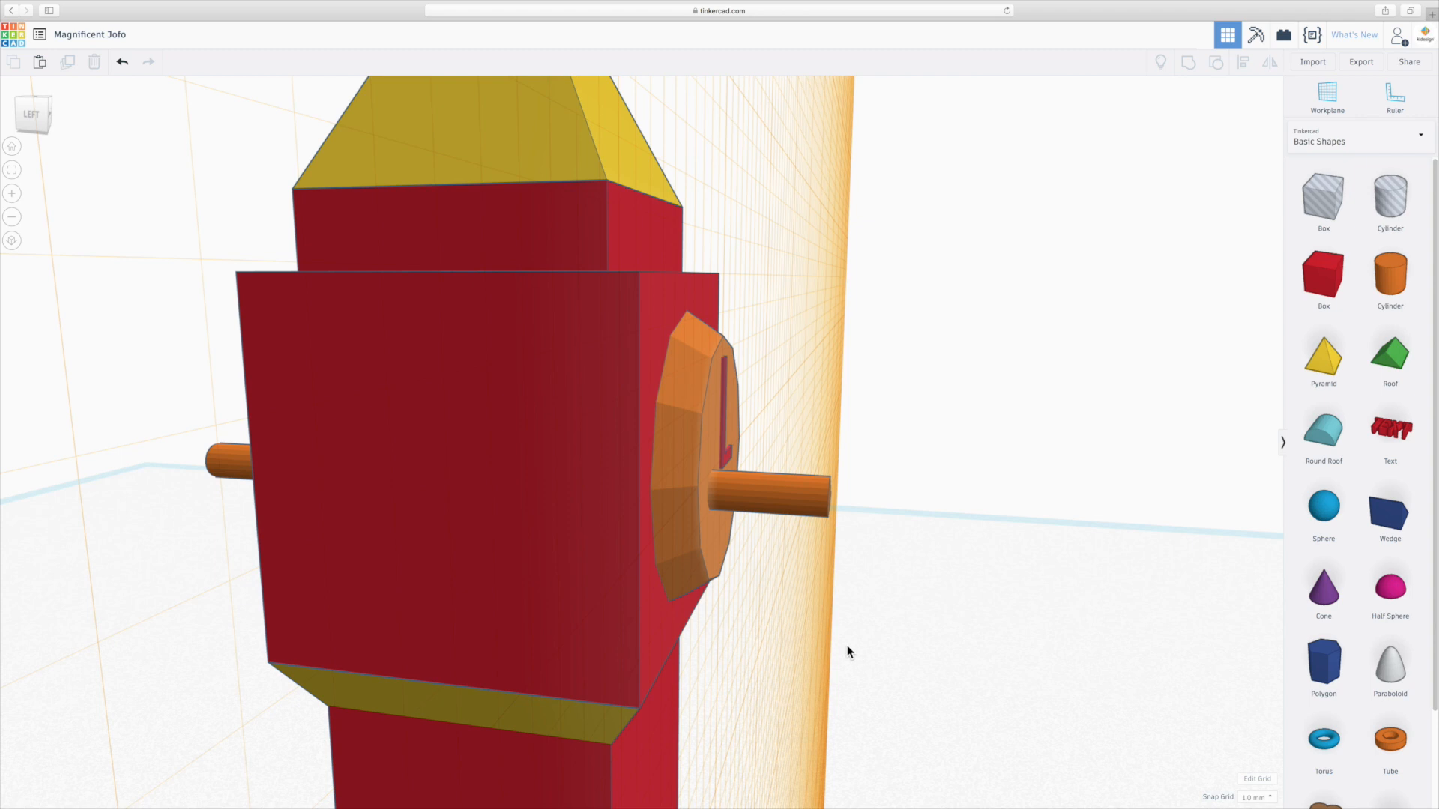
Select the clock disc, L letter and rods together and rotate them around the tower.
left_click(228, 467)
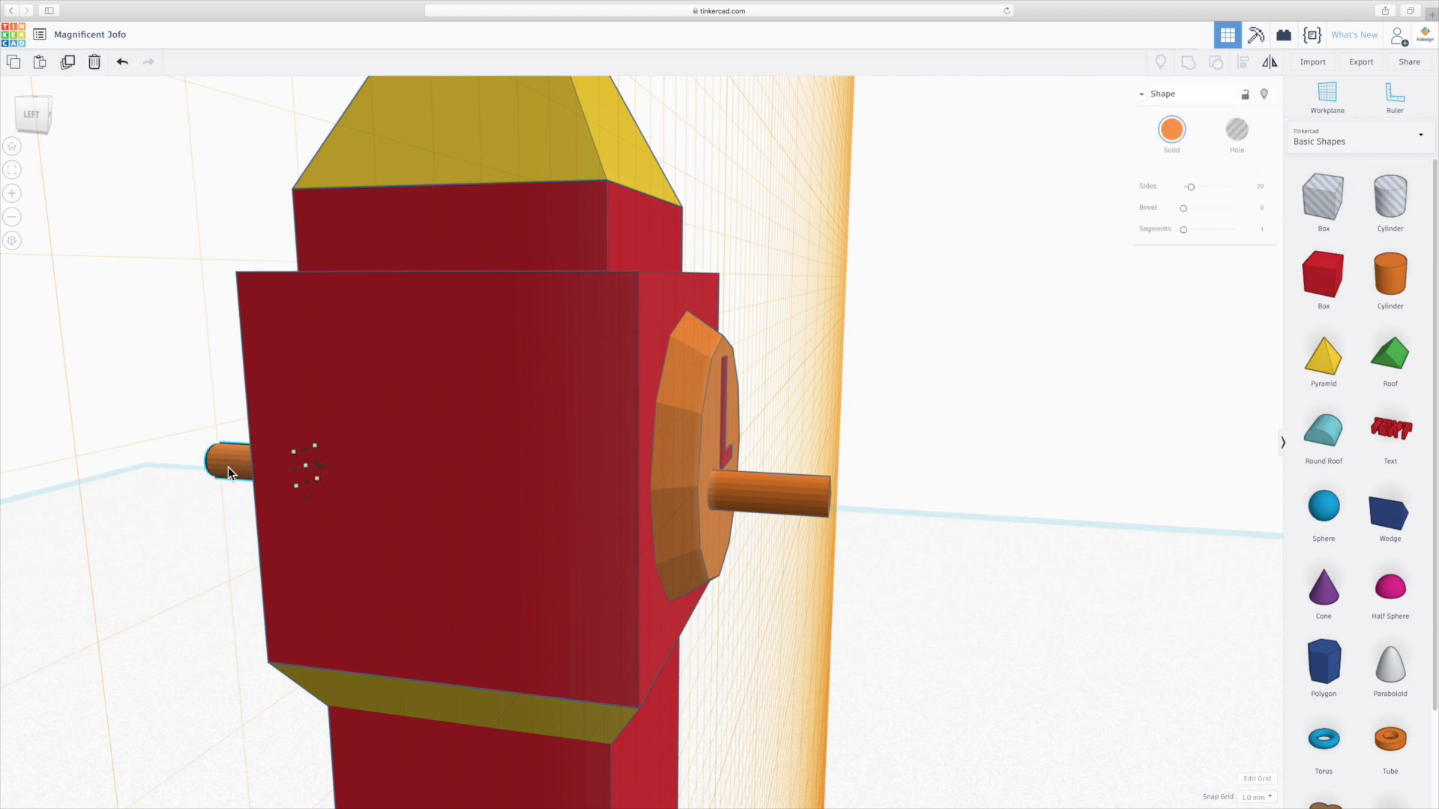
left_click(672, 497, "shift")
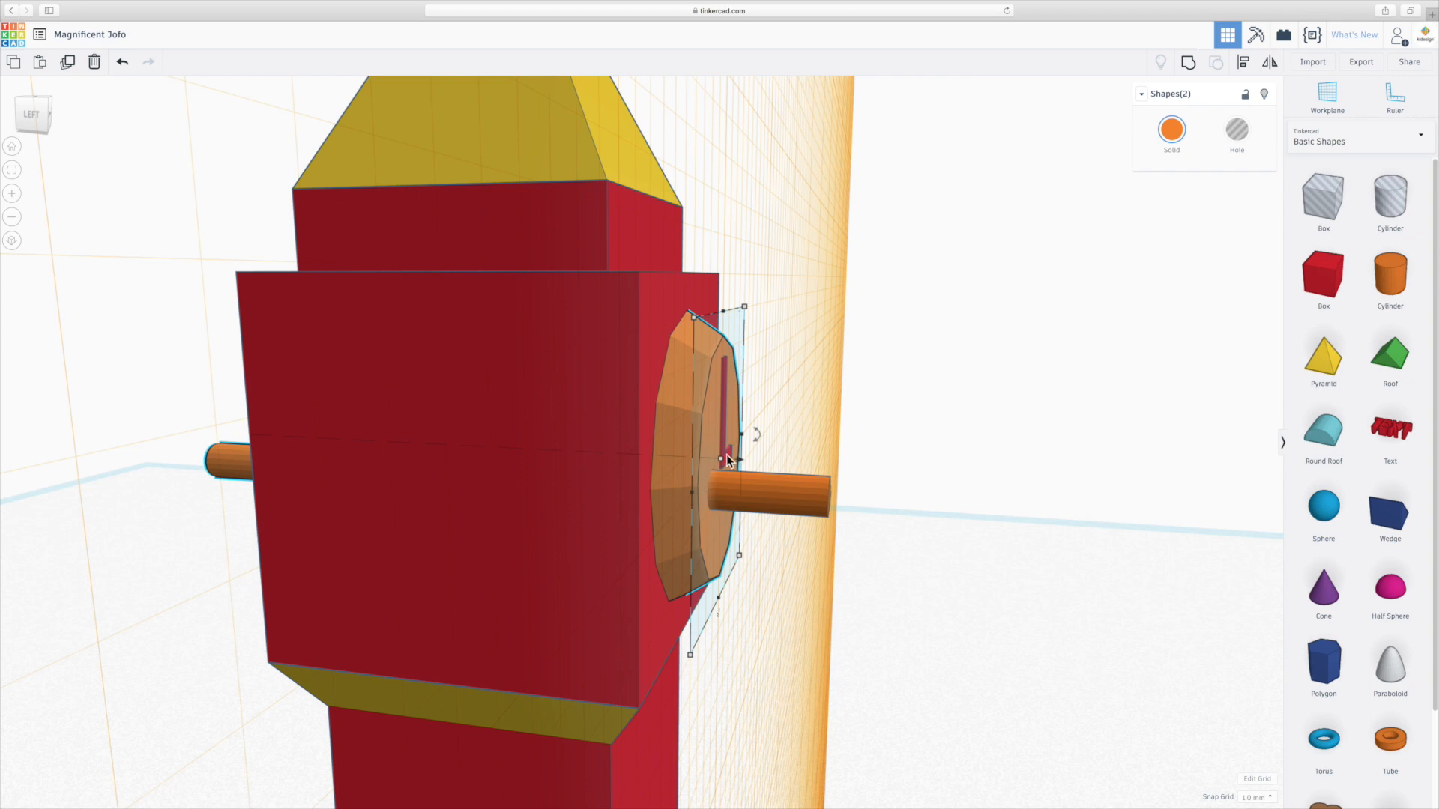
left_click(808, 485, "shift")
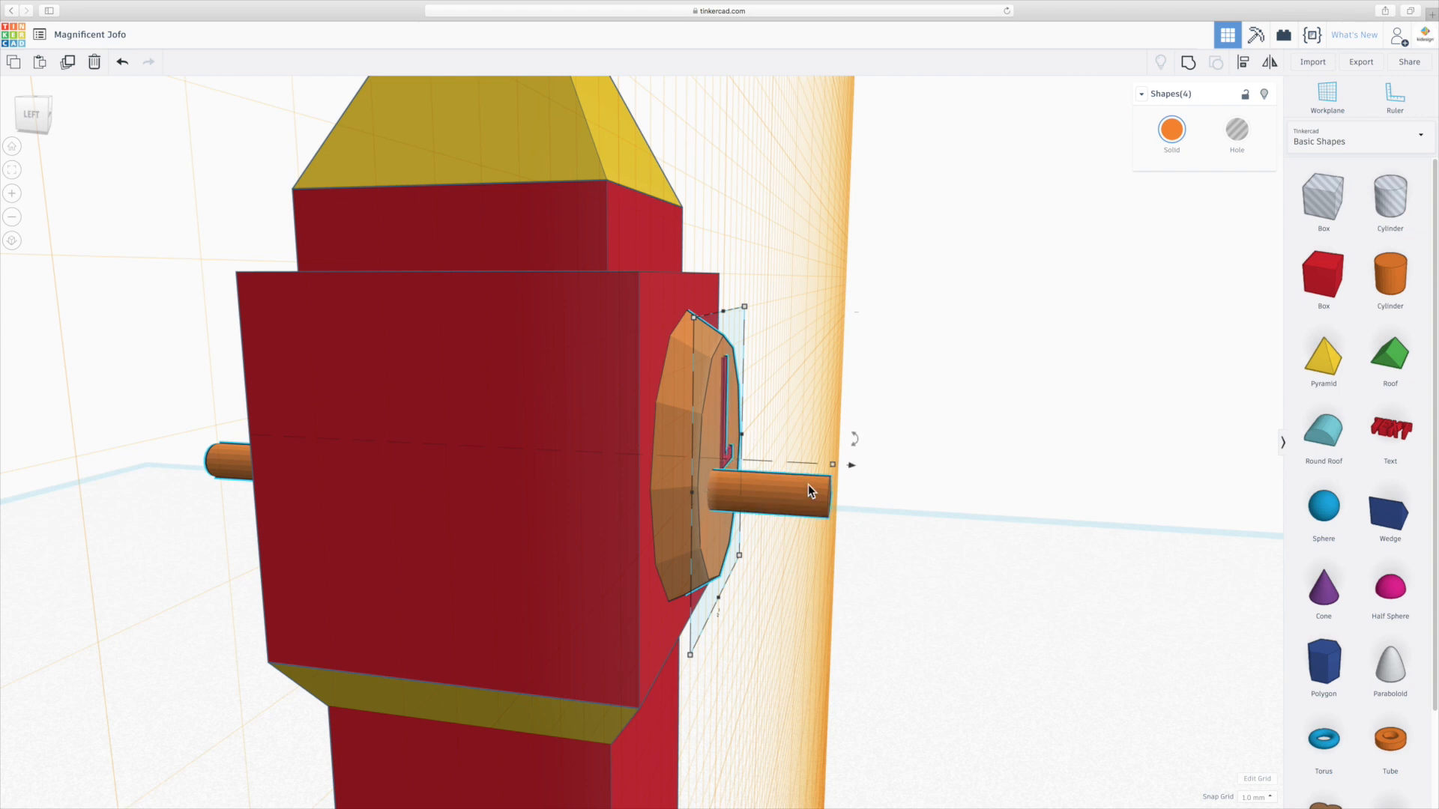
scroll(808, 484, "down", 5)
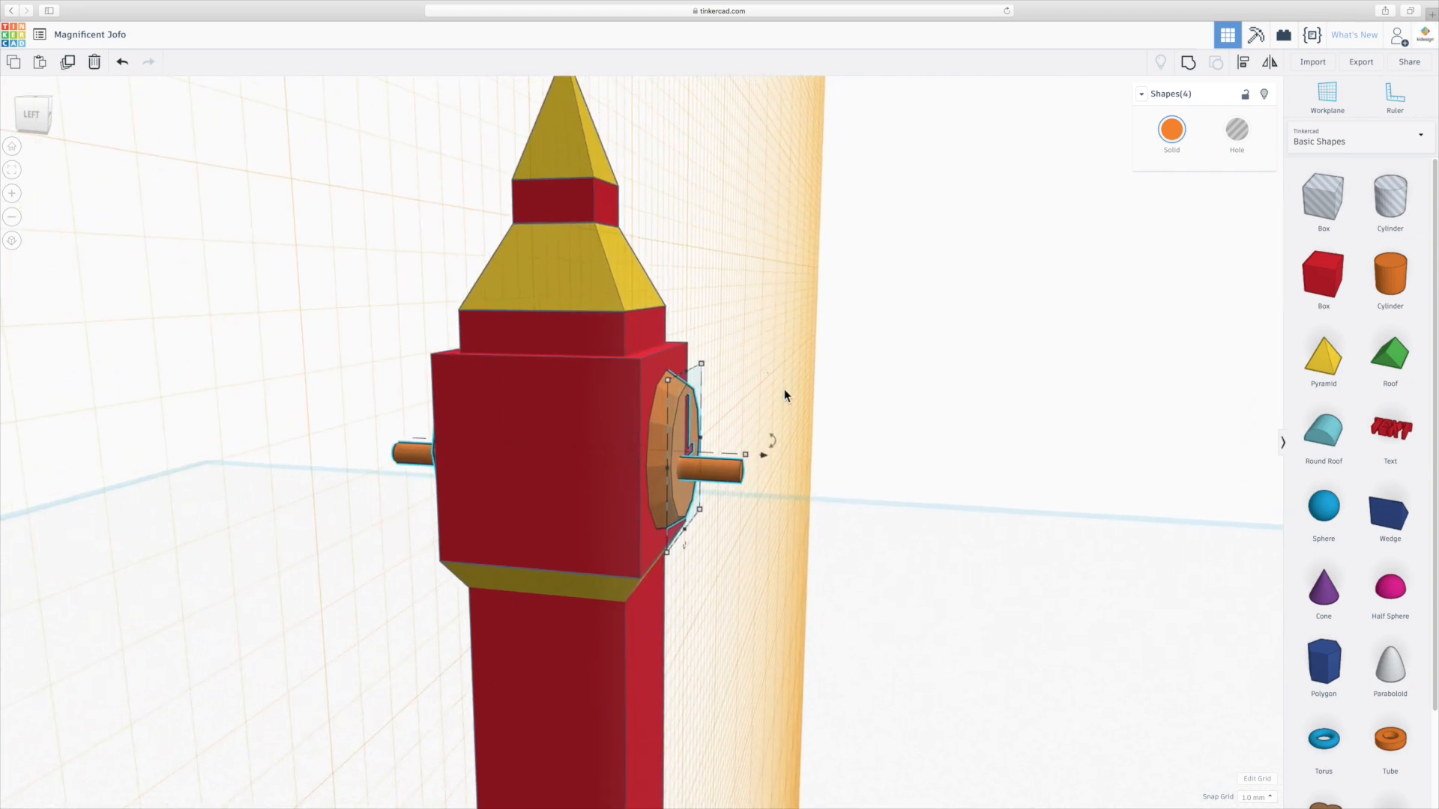
right_click_drag(760, 416, 786, 449)
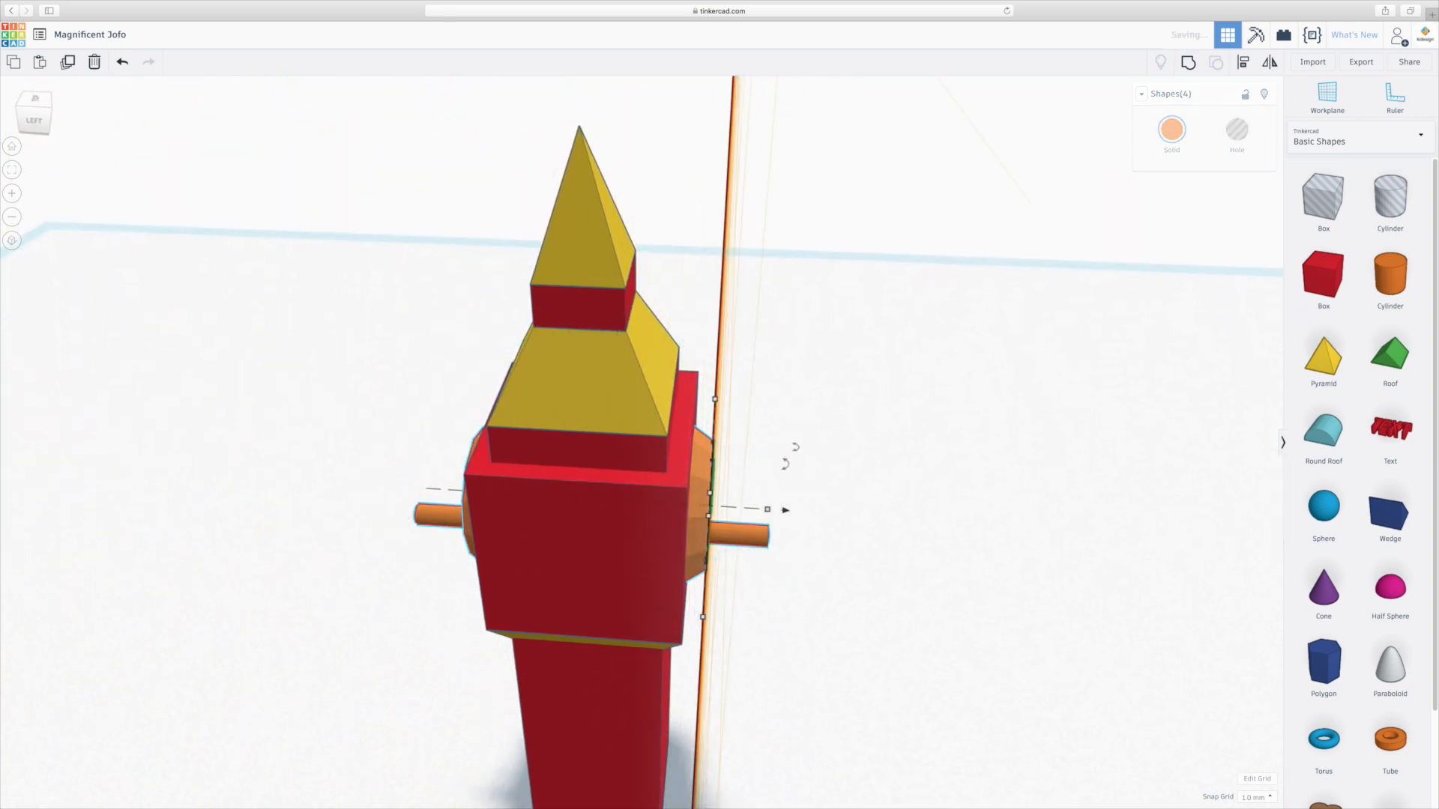
left_click_drag(791, 460, 434, 422)
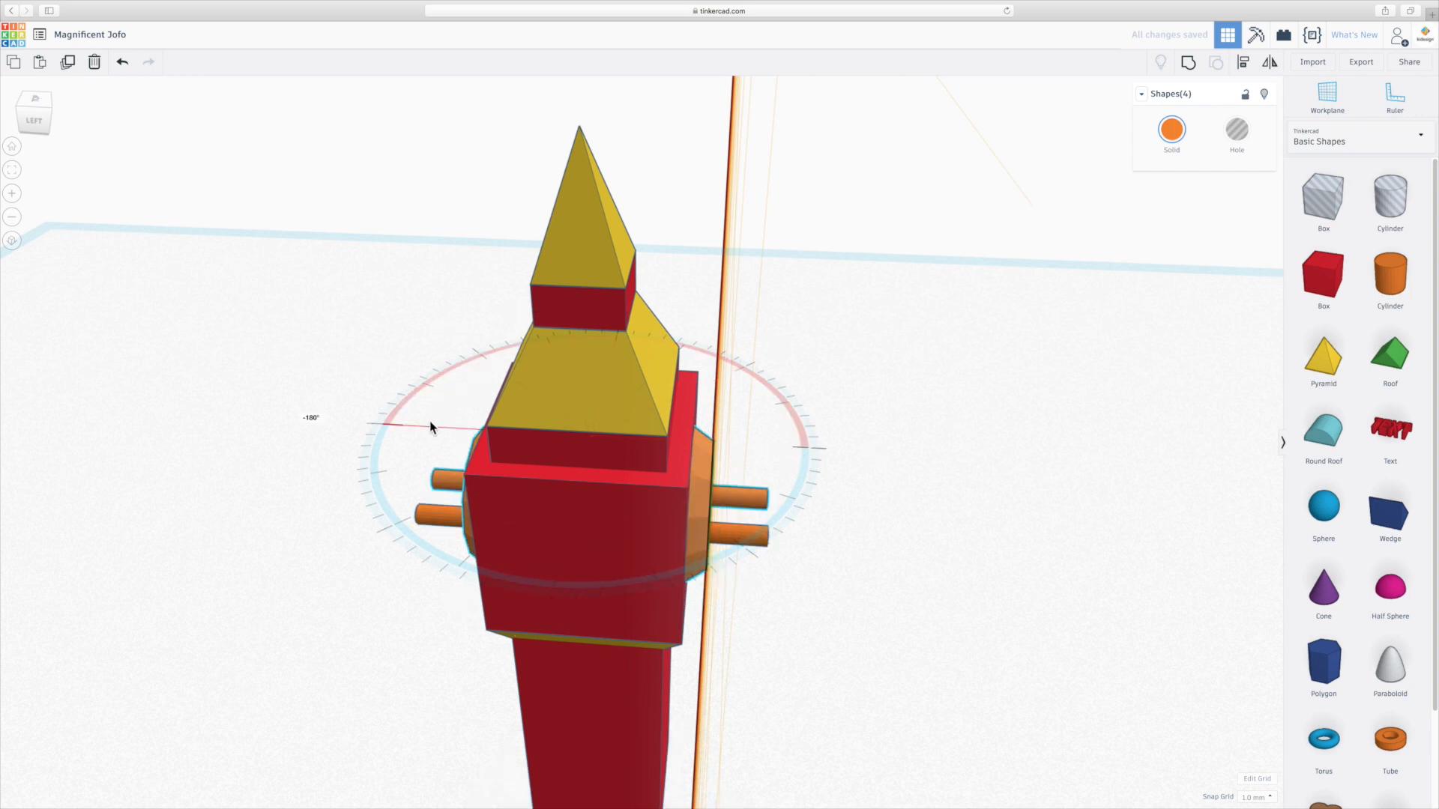
Delete all four cylinder rods sticking out of the tower.
left_click(759, 497)
key("Delete")
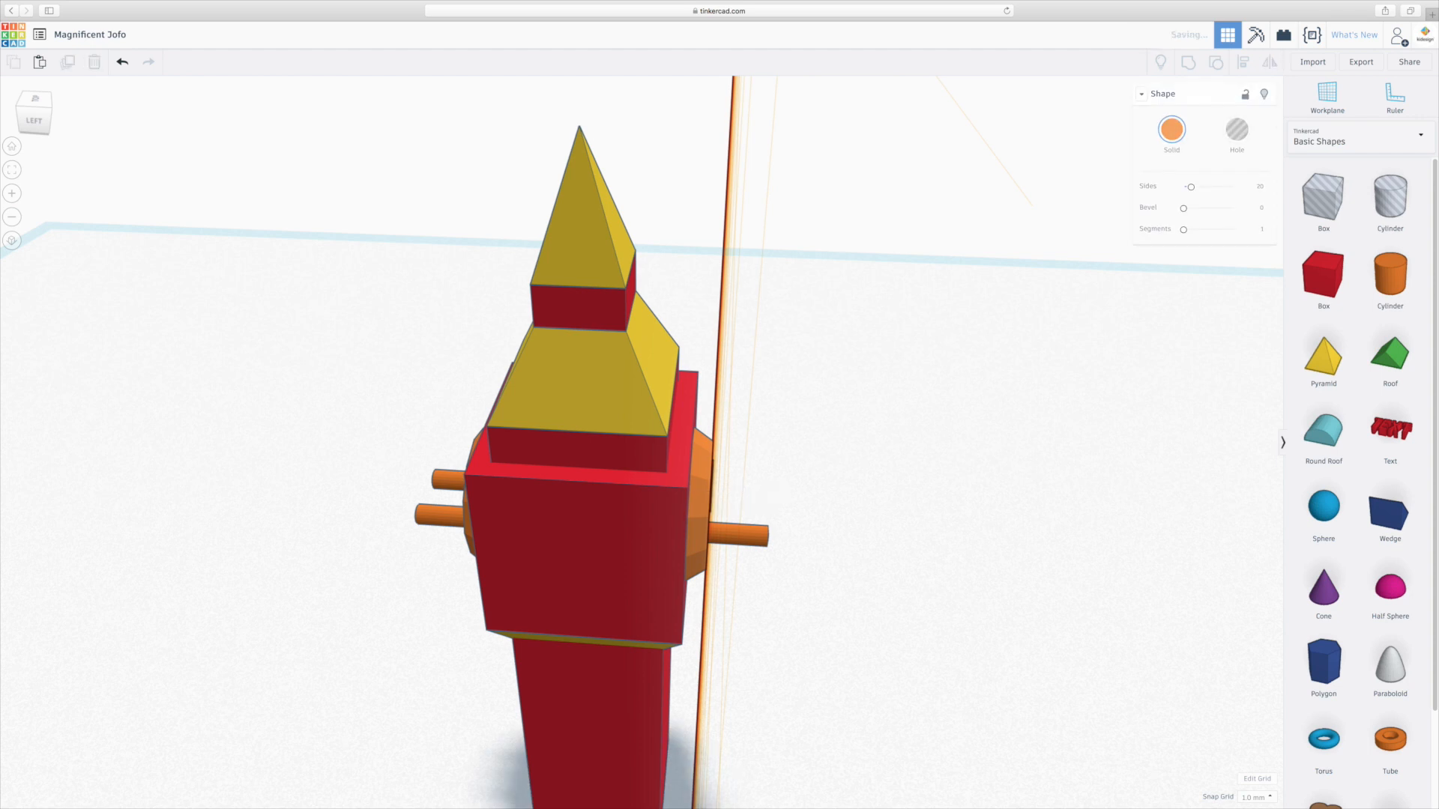
left_click(753, 528)
key("Delete")
left_click(438, 480)
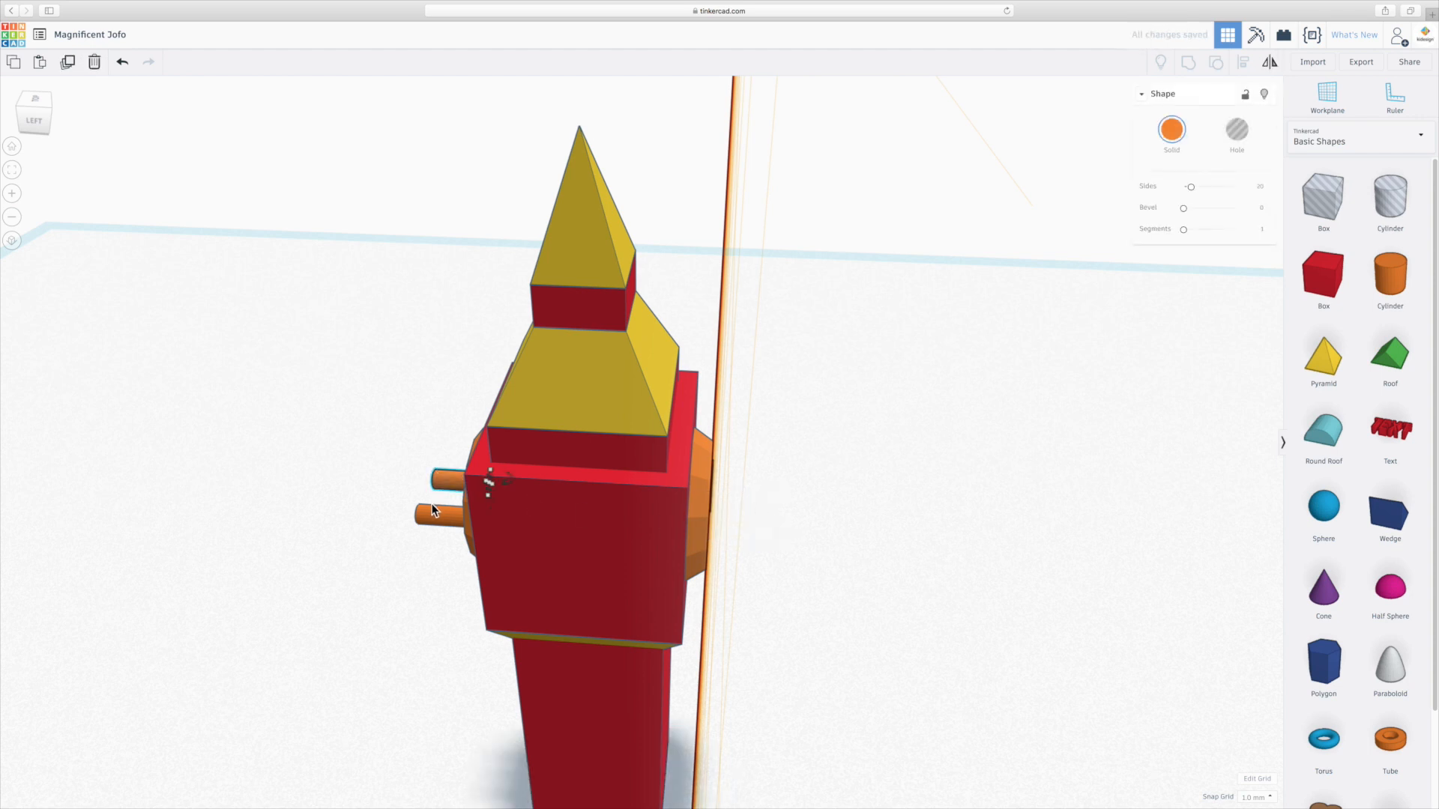
key("Delete")
left_click(429, 513)
key("Delete")
Undo the last two rod deletions and redo them.
right_click_drag(403, 515, 633, 430)
scroll(515, 508, "up", 6)
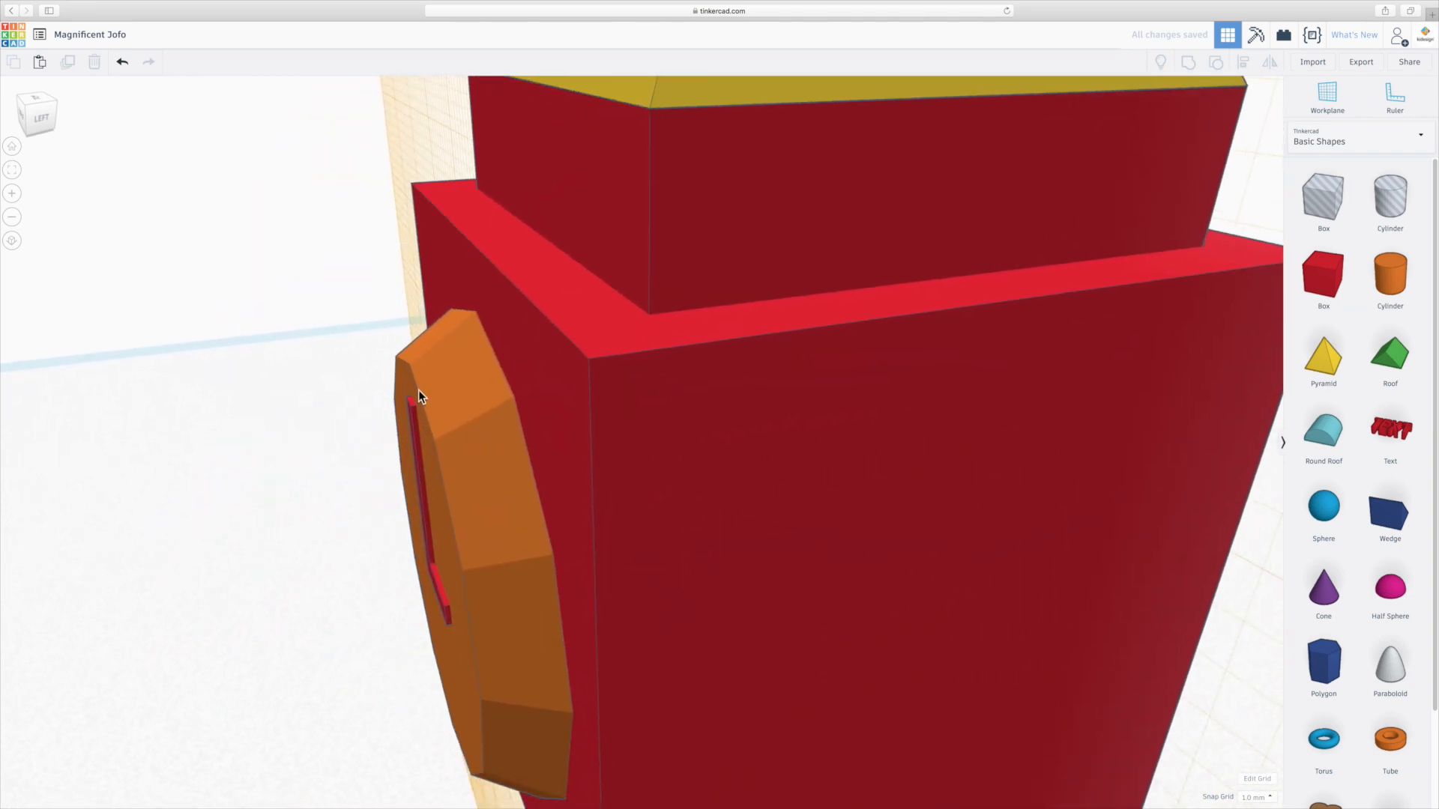
scroll(526, 432, "down", 5)
right_click_drag(527, 432, 615, 493)
scroll(616, 494, "down", 3)
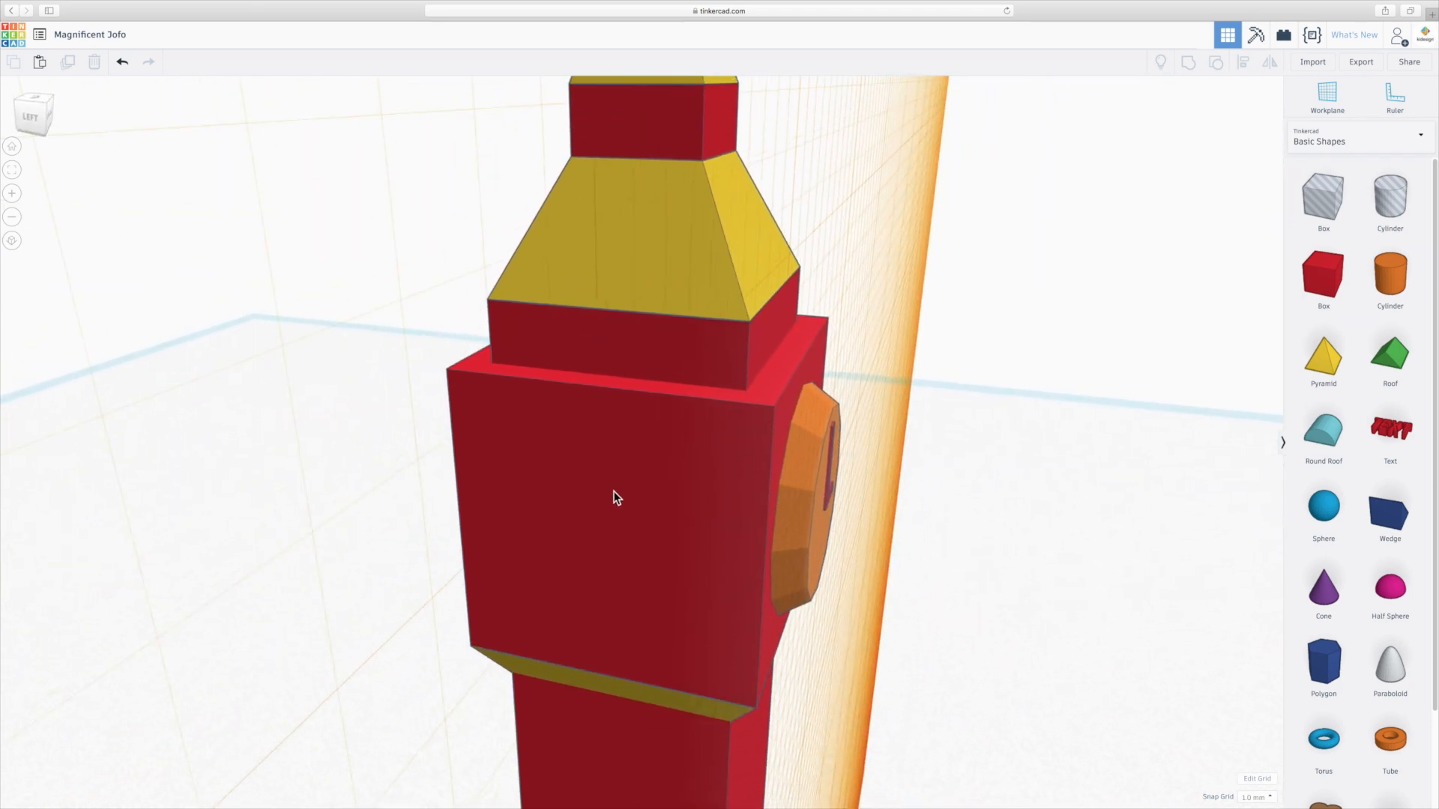
key("super+z")
key("super+z")
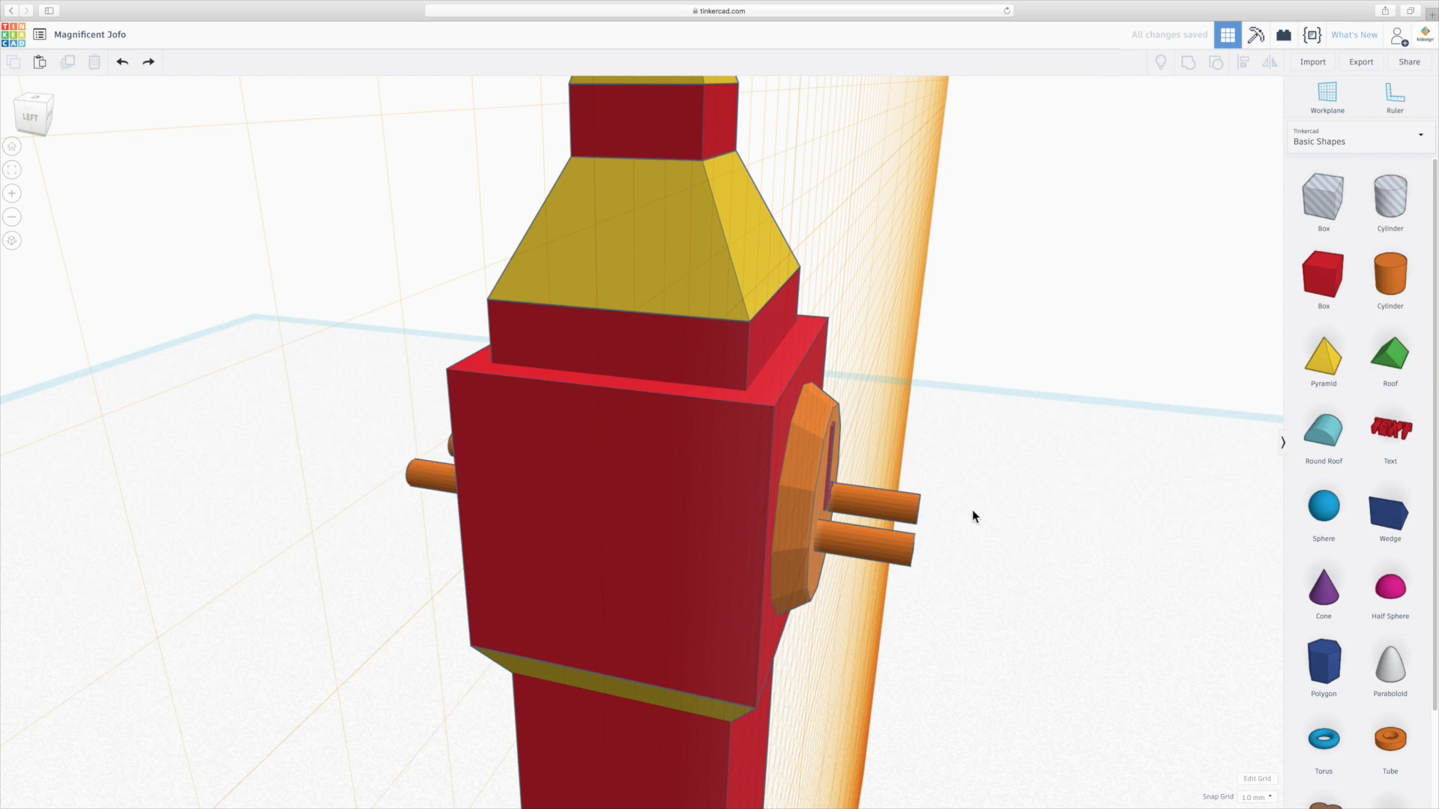
key("super+shift+z")
key("super+shift+z")
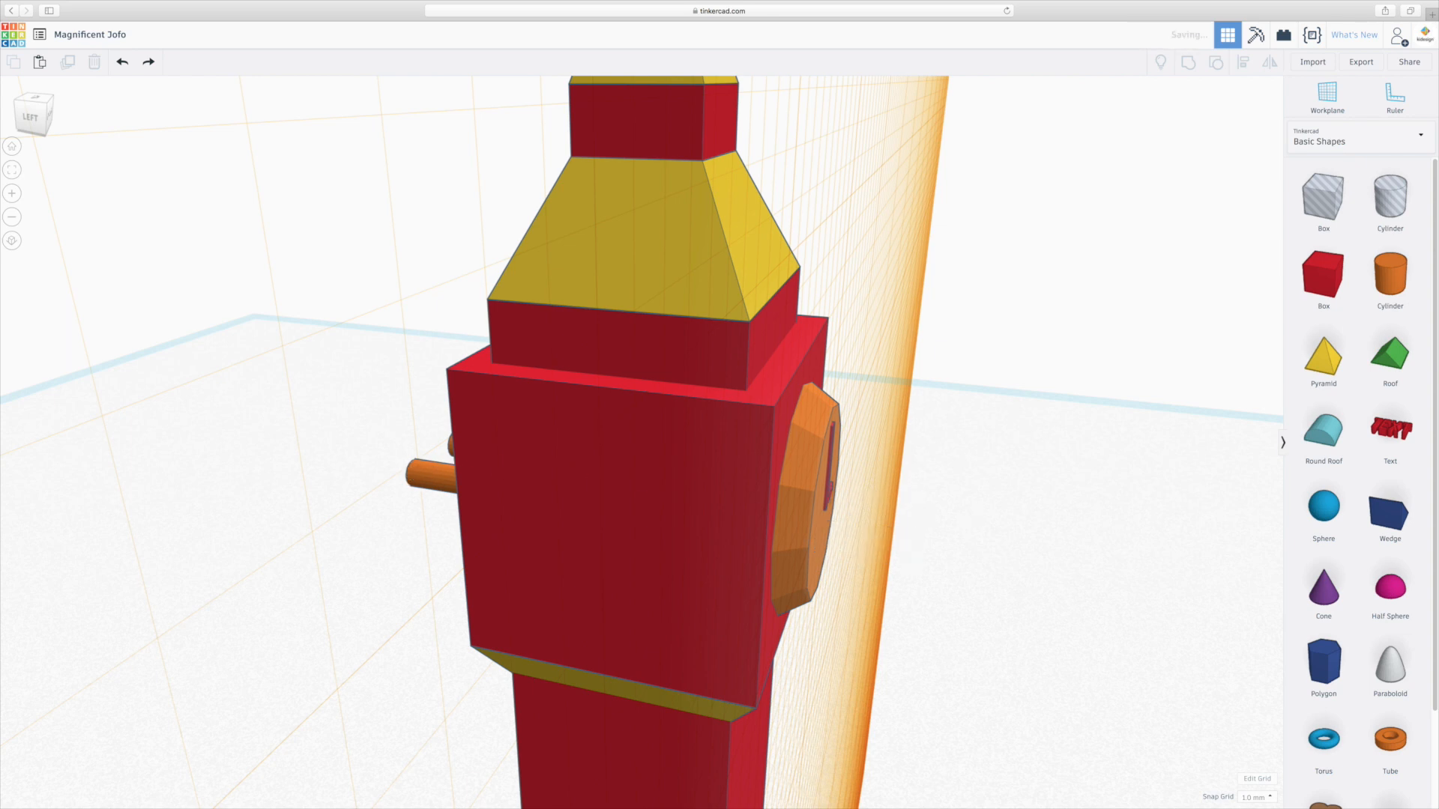
key("super+shift+z")
right_click_drag(967, 597, 1189, 592)
Duplicate the clock disc with its L letter and rotate the copy -90° onto the adjacent face of the tower.
left_click(594, 503)
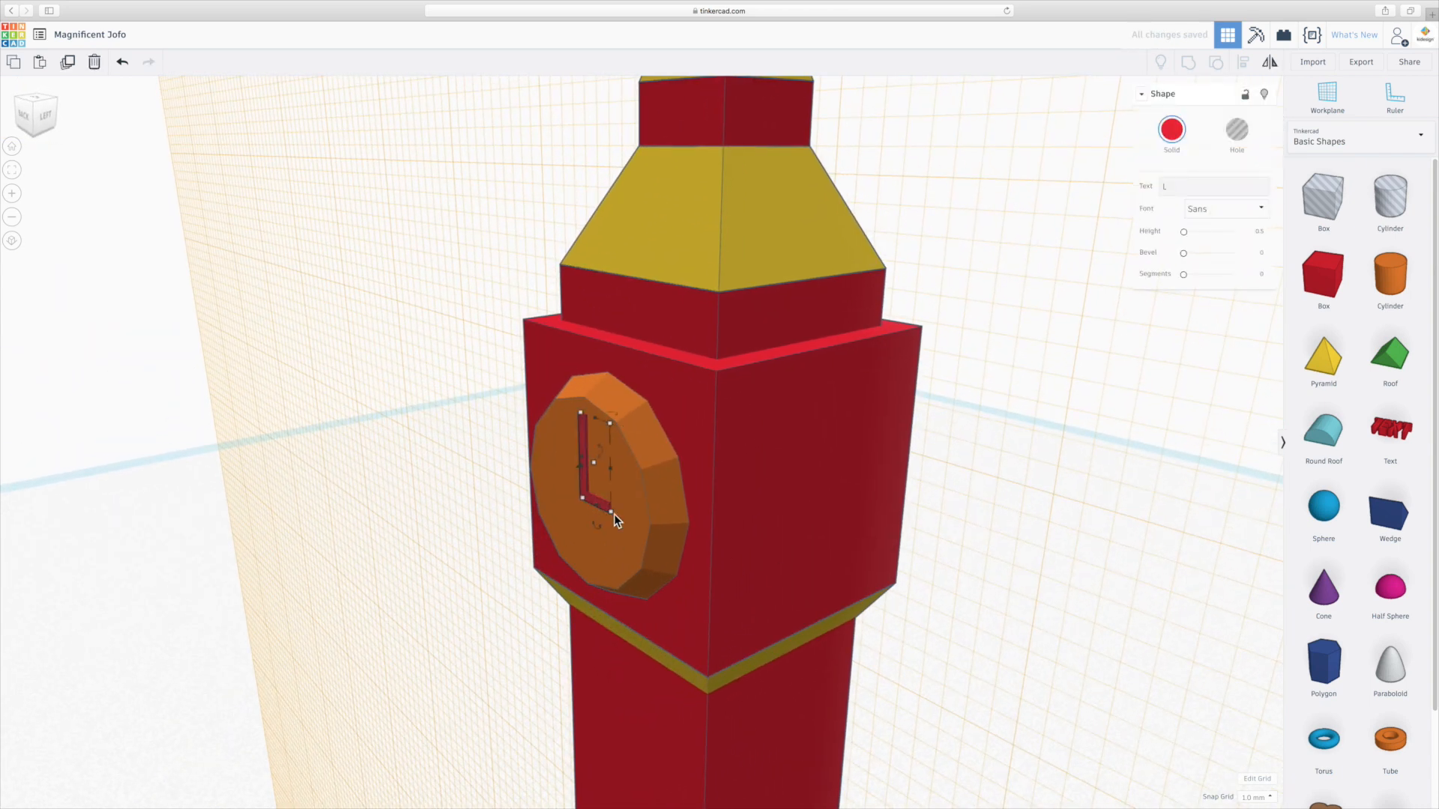
left_click(619, 564, "shift")
mouse_move(651, 562)
right_mouse_down()
mouse_move(726, 541)
mouse_move(658, 542)
right_mouse_up()
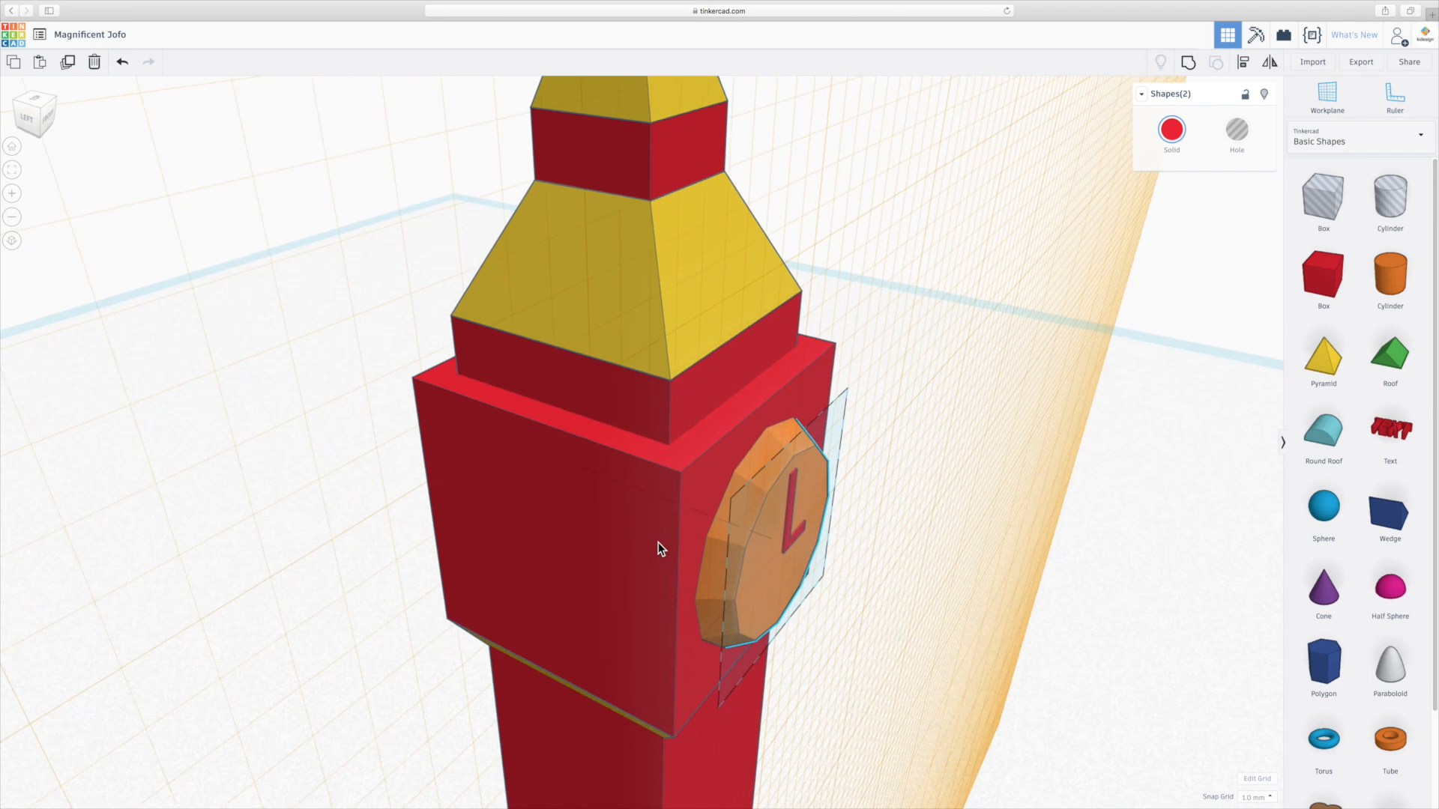
left_click(796, 537, "shift")
key("super+d")
right_click_drag(861, 553, 886, 608)
left_click_drag(829, 527, 765, 289)
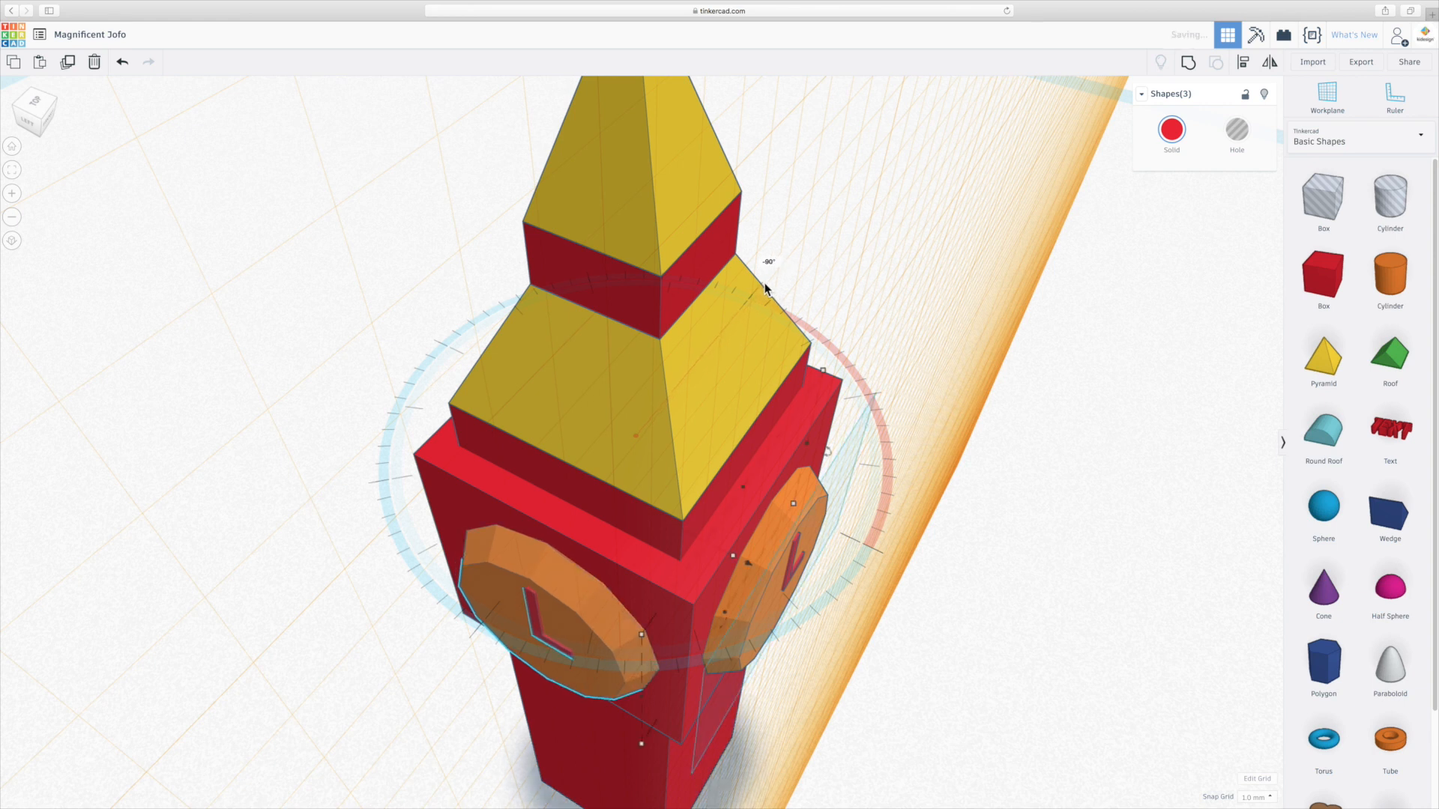
Orbit, zoom and select the two clock faces to inspect their placement.
right_click_drag(947, 606, 488, 533)
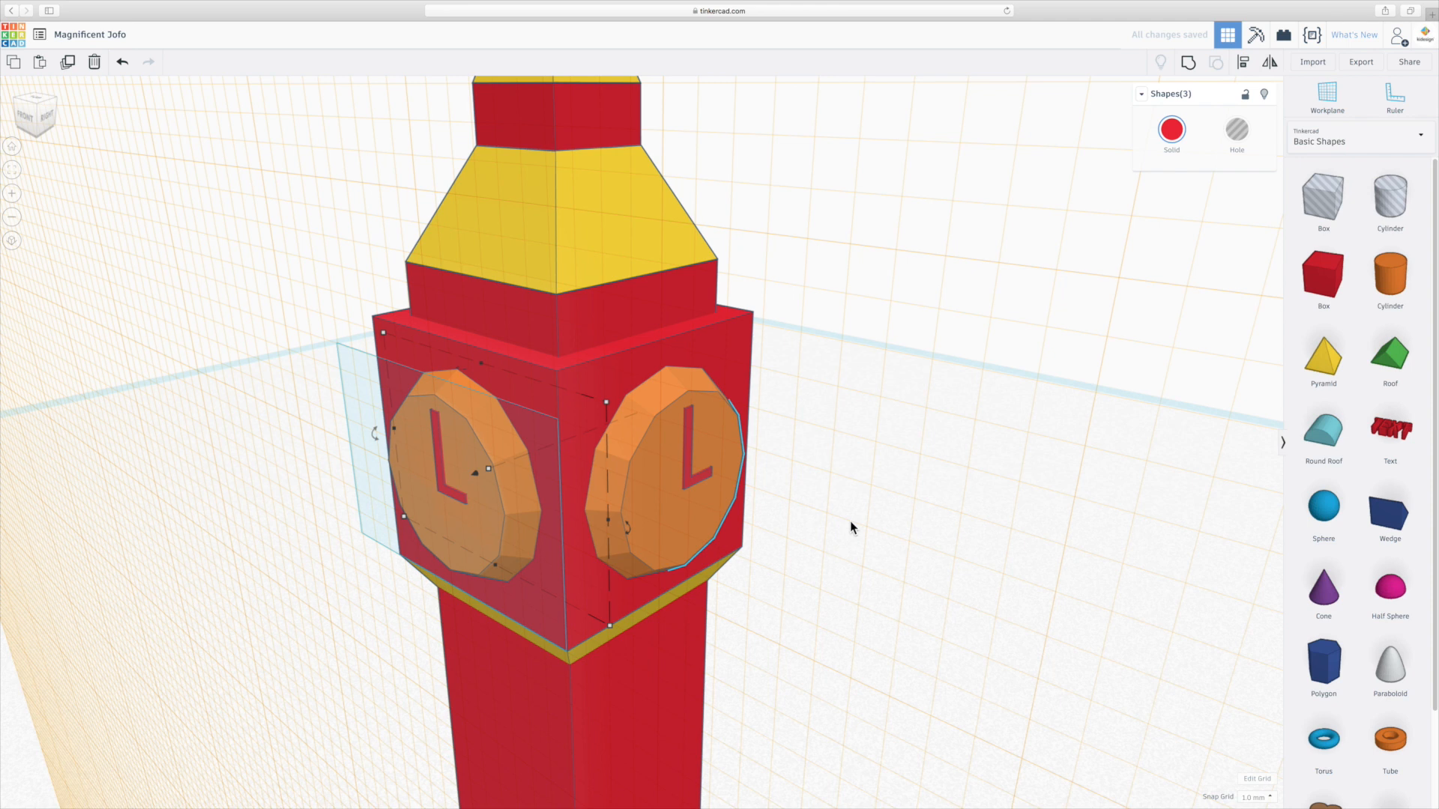
scroll(850, 520, "down", 3)
left_click(543, 506)
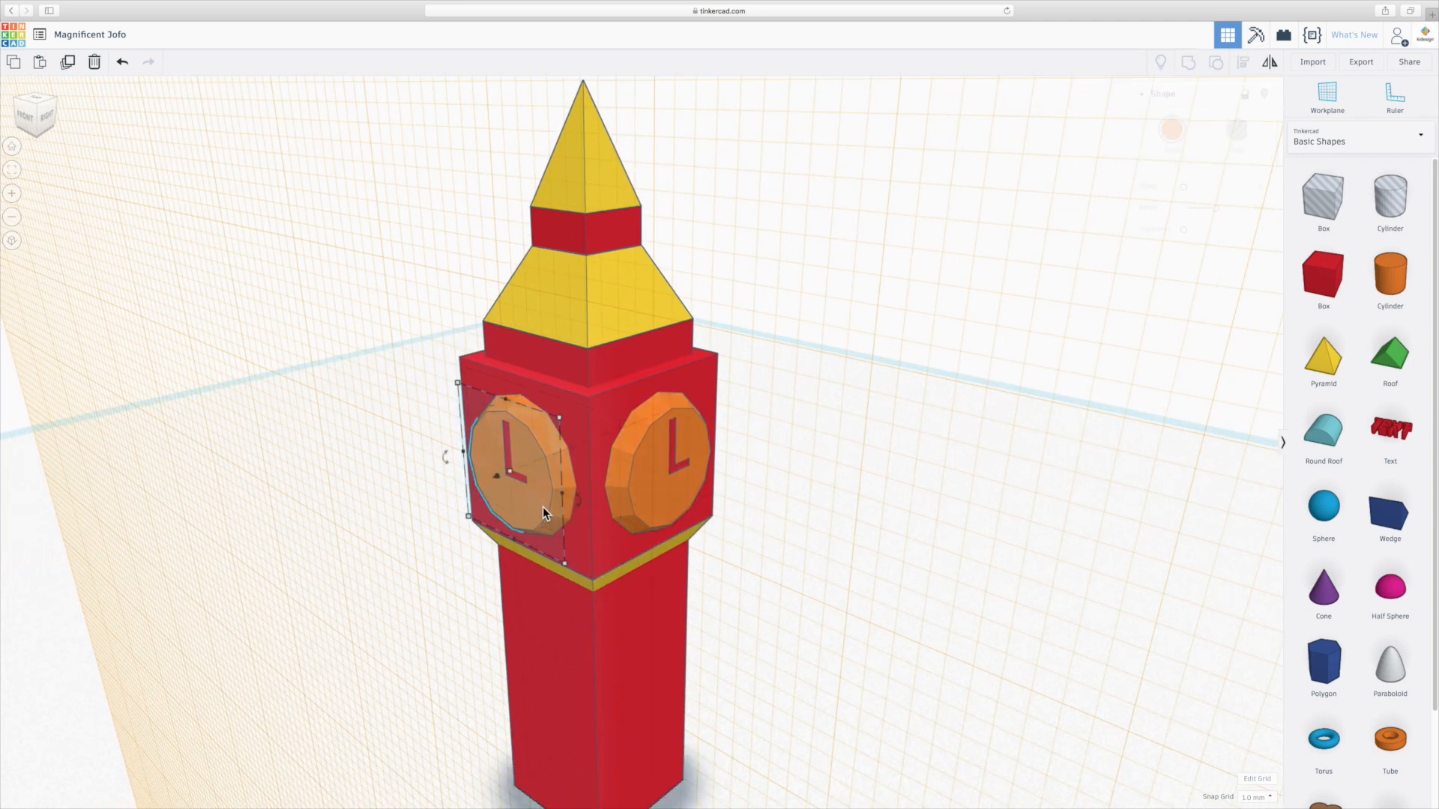
key("Escape")
left_click(558, 510)
left_click(668, 509, "shift")
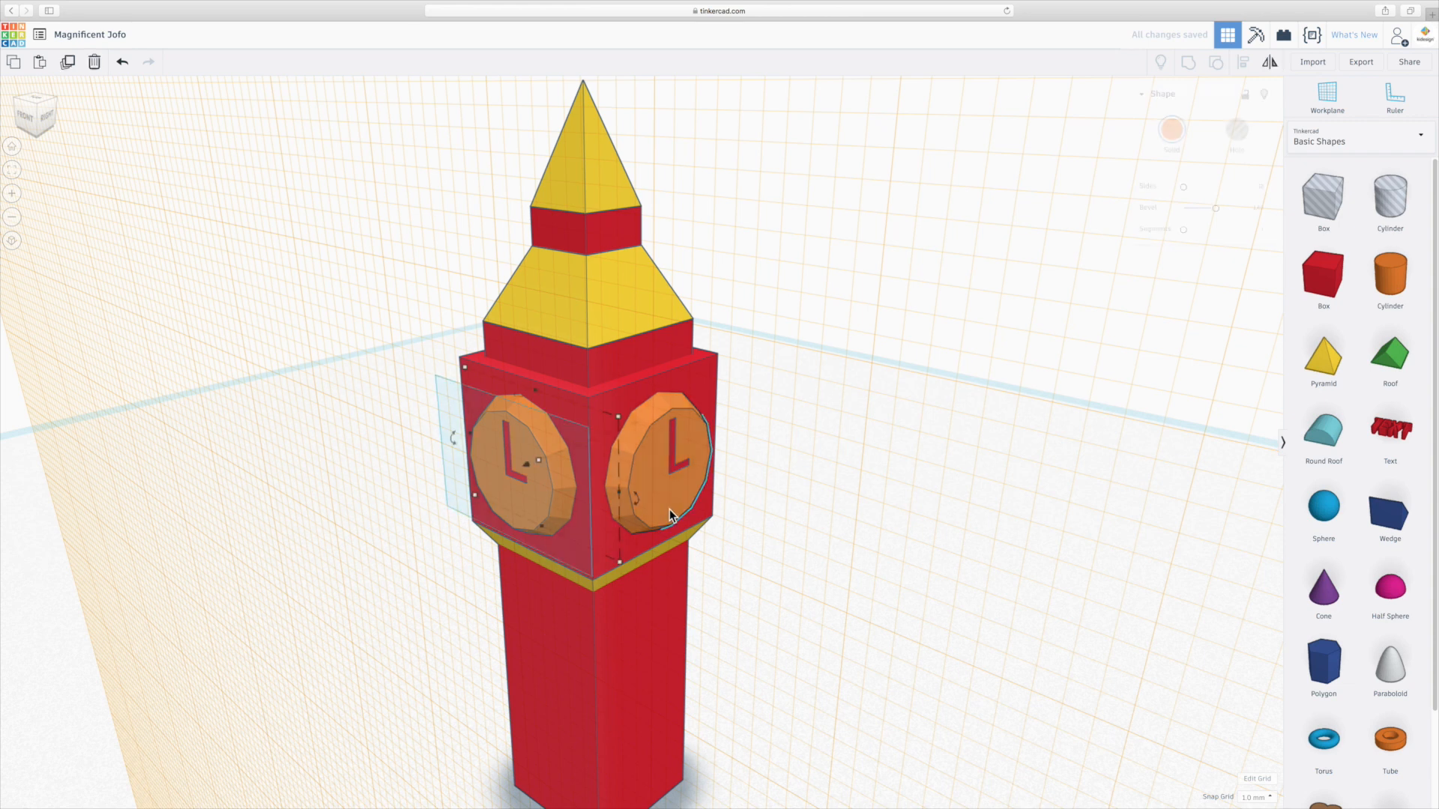
left_click(816, 514)
right_click_drag(815, 514, 752, 556)
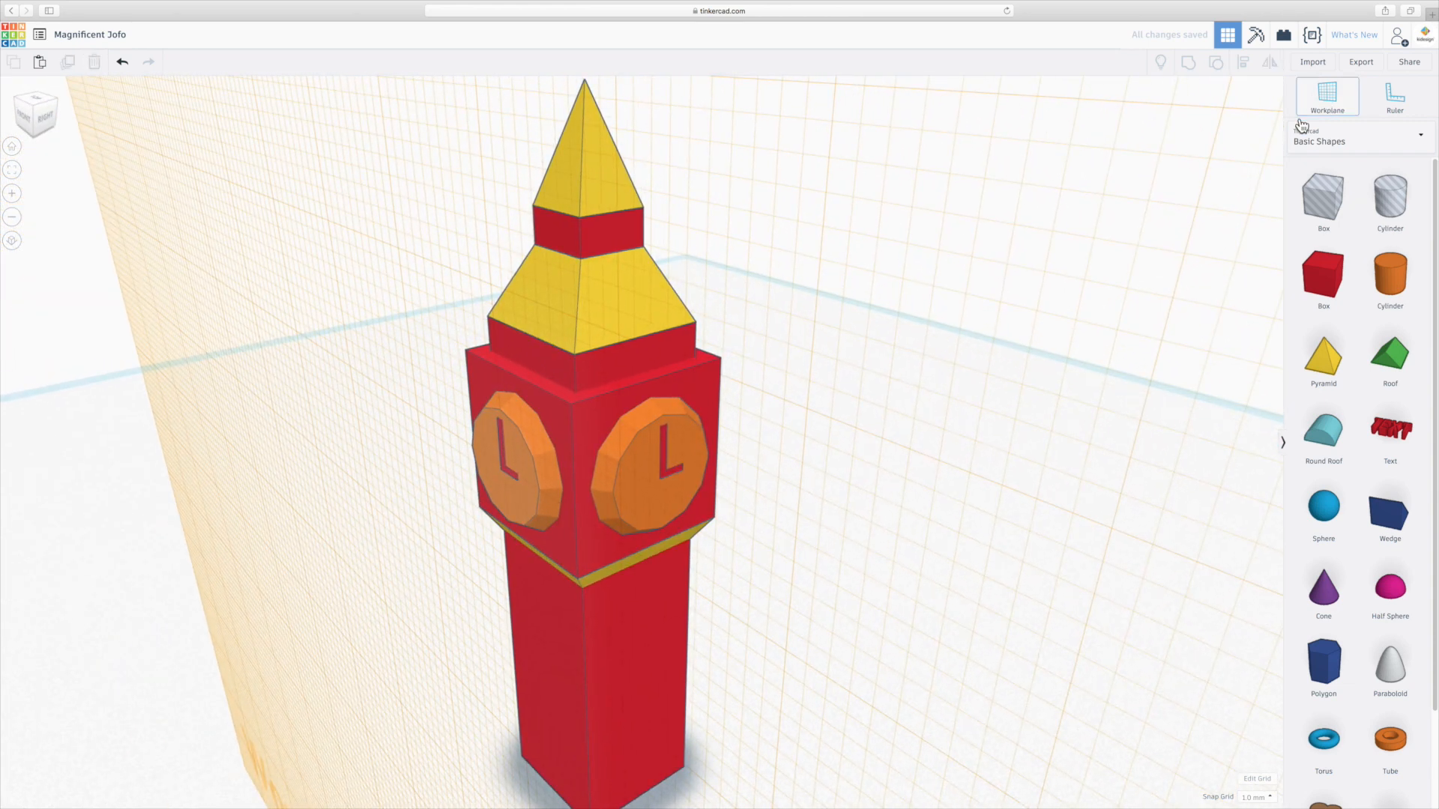
Reset the workplane to the default grid and orbit to view the whole tower.
left_click(1325, 104)
left_click(862, 623)
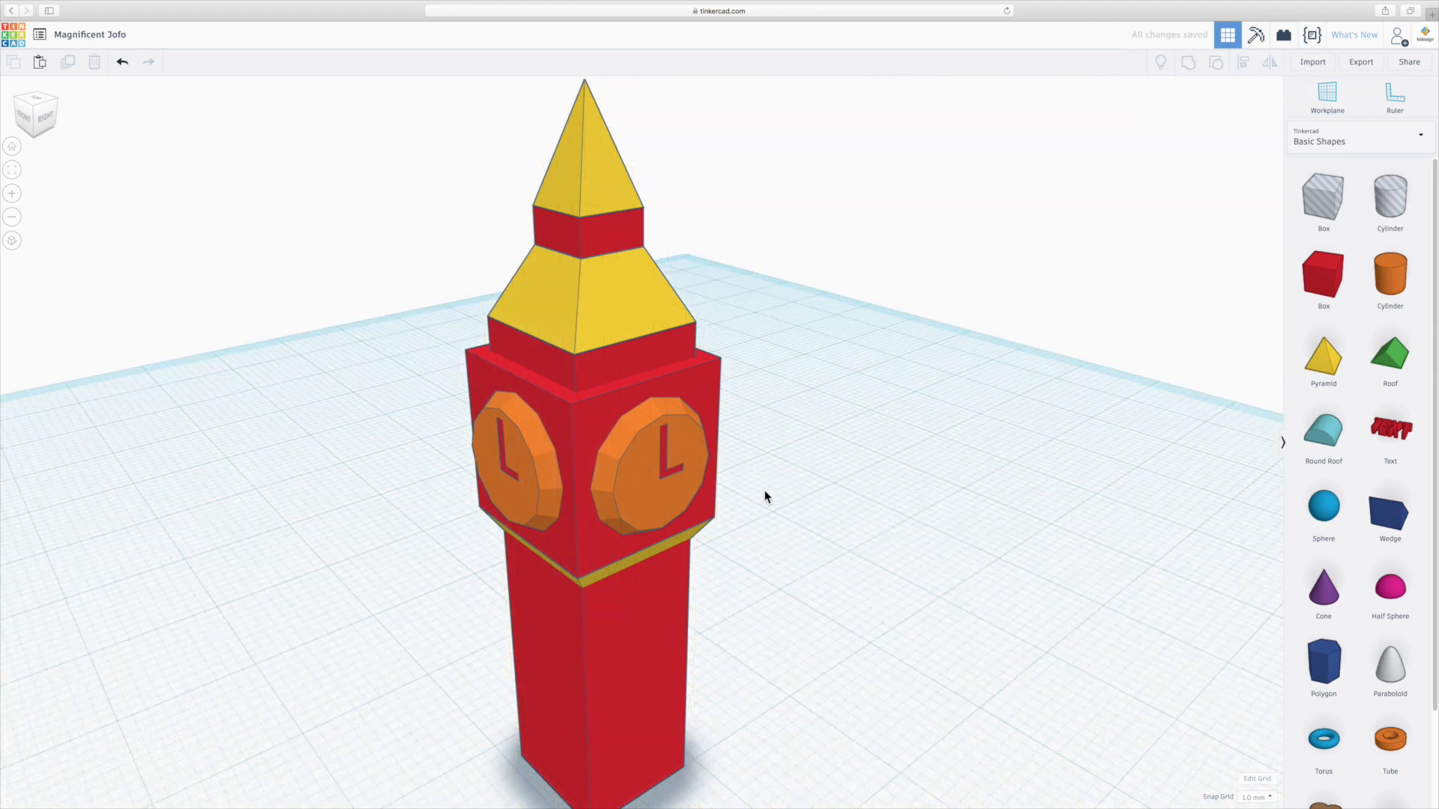
right_click_drag(758, 578, 873, 574)
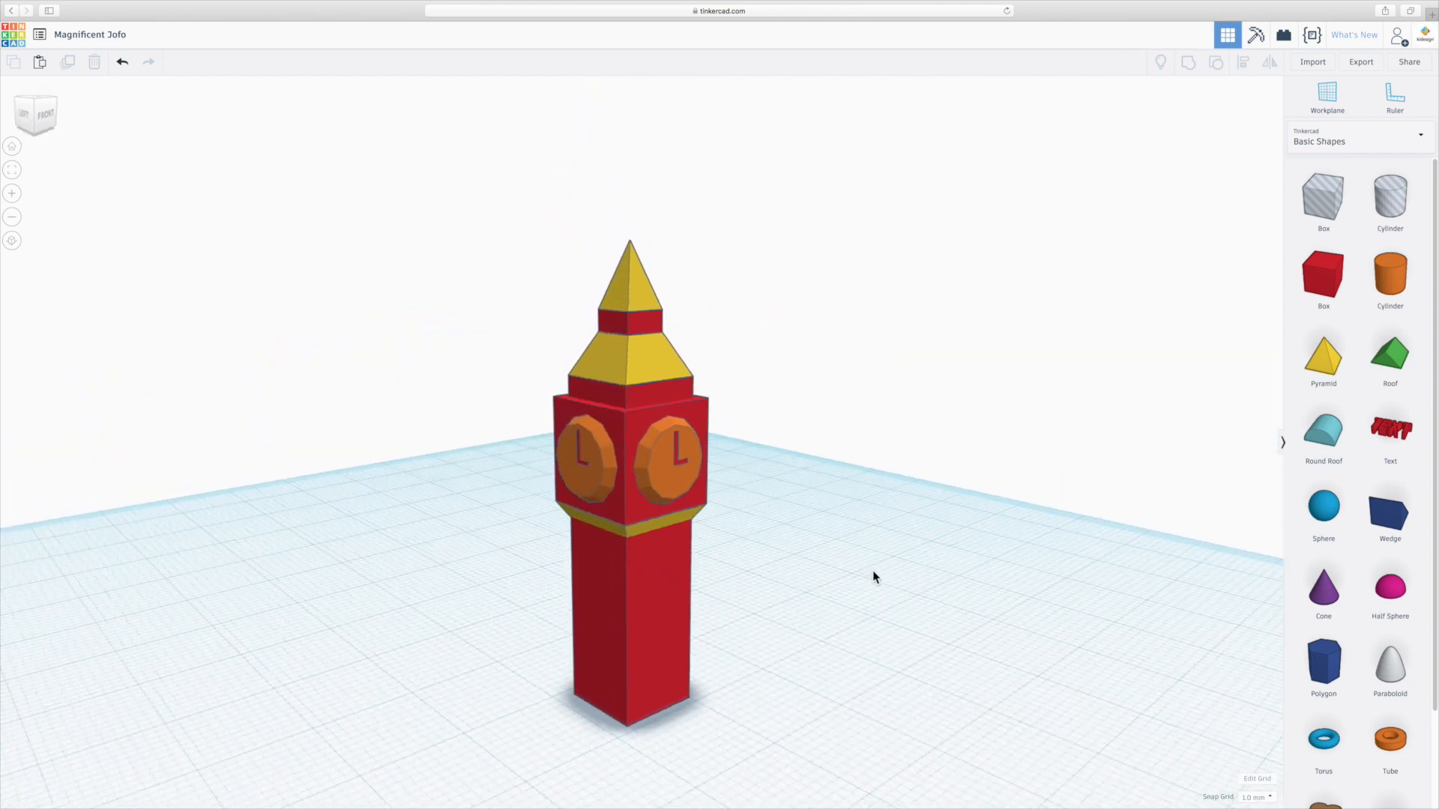
Add a box beside the tower and resize its footprint to 16 × 16 mm.
right_click_drag(694, 640, 712, 774)
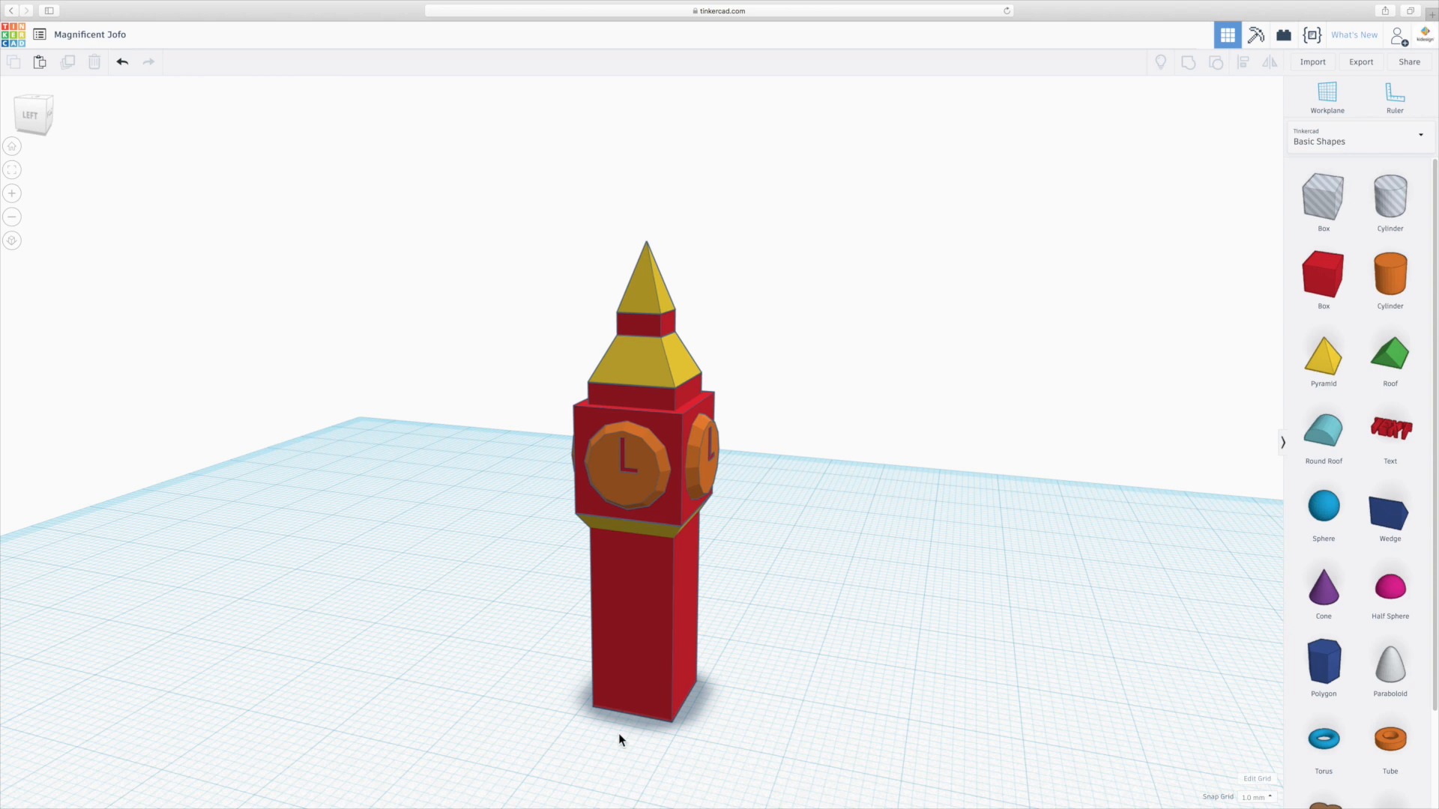
scroll(718, 678, "down", 2)
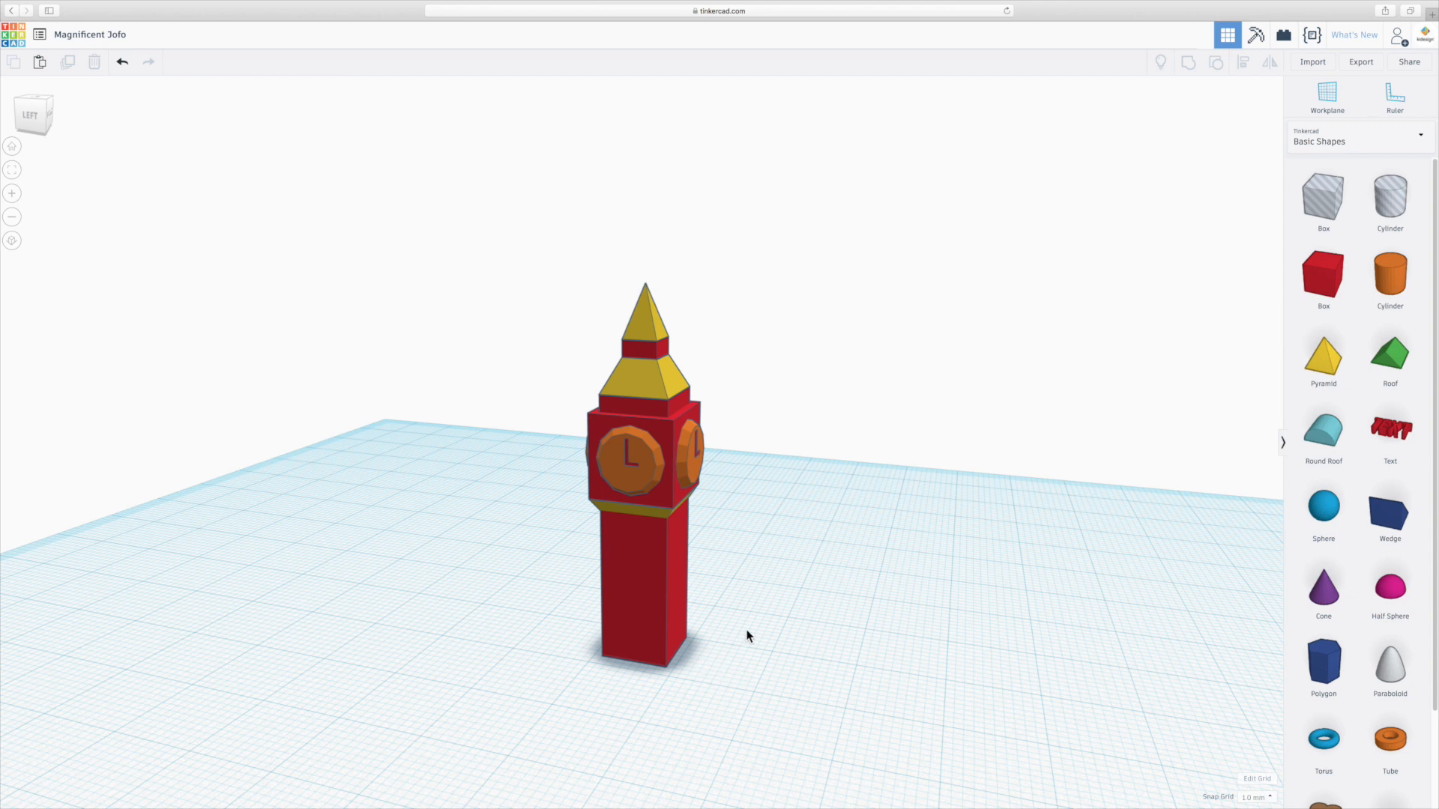
middle_click_drag(745, 633, 830, 595)
right_click_drag(843, 556, 833, 580)
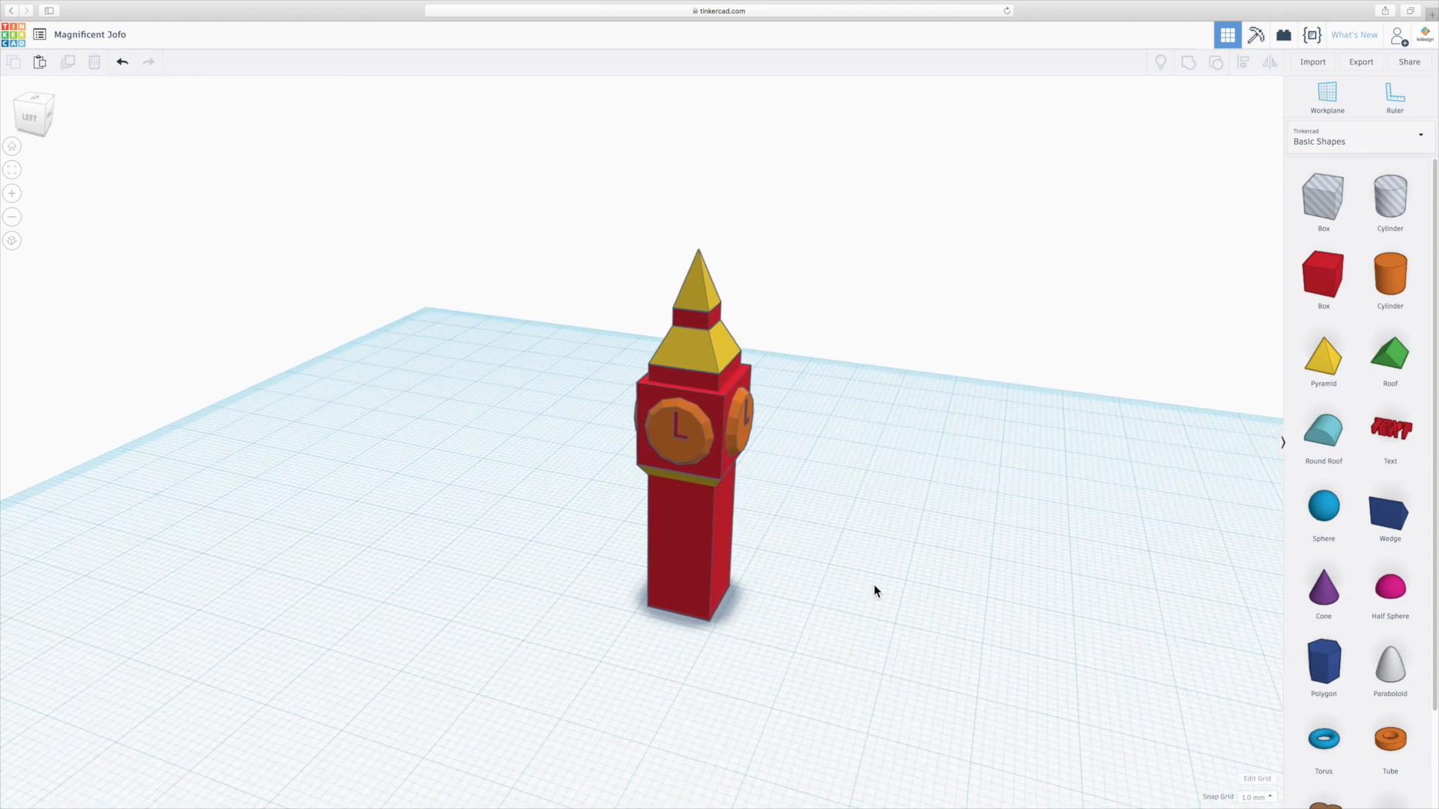
left_click_drag(1315, 278, 901, 643)
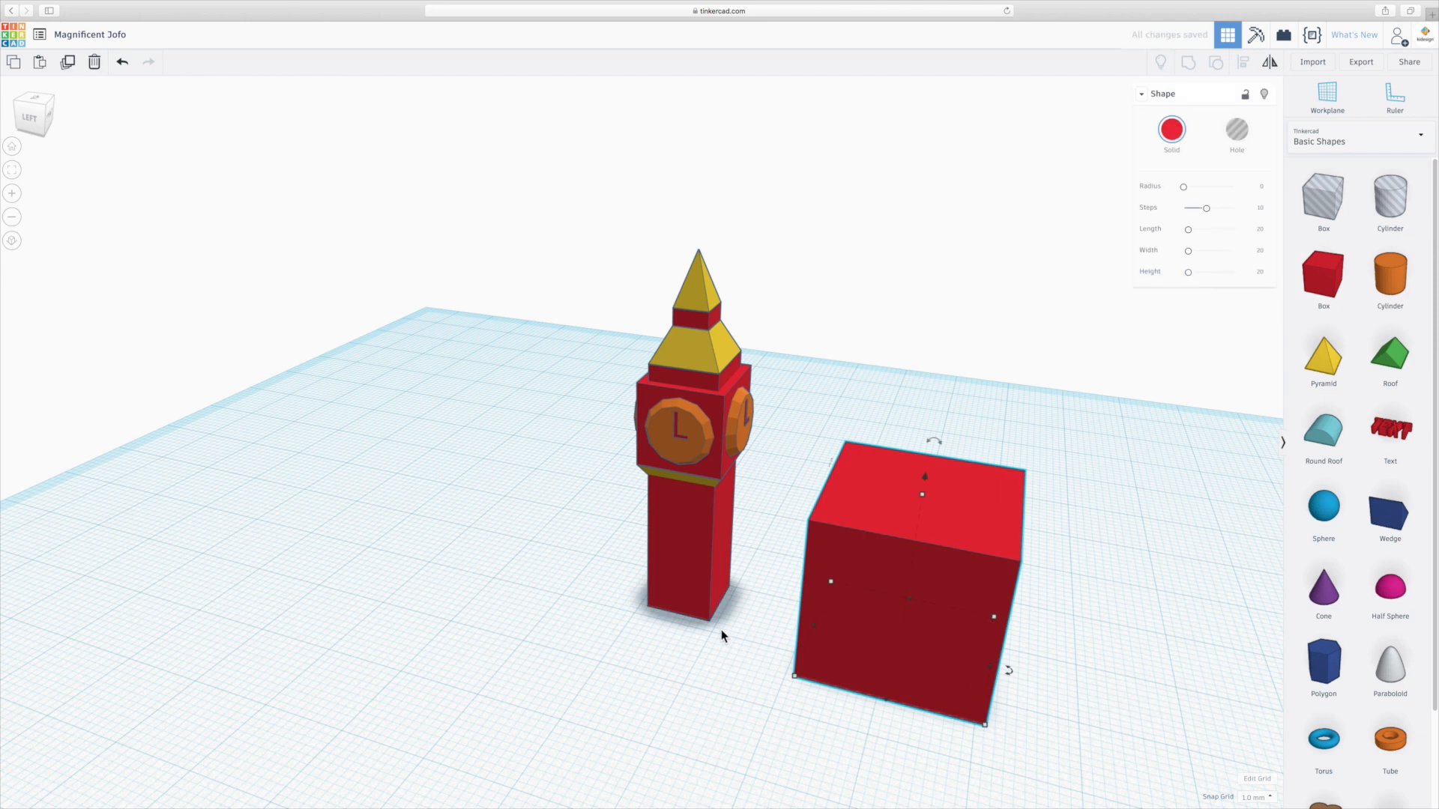
left_click_drag(983, 726, 949, 697)
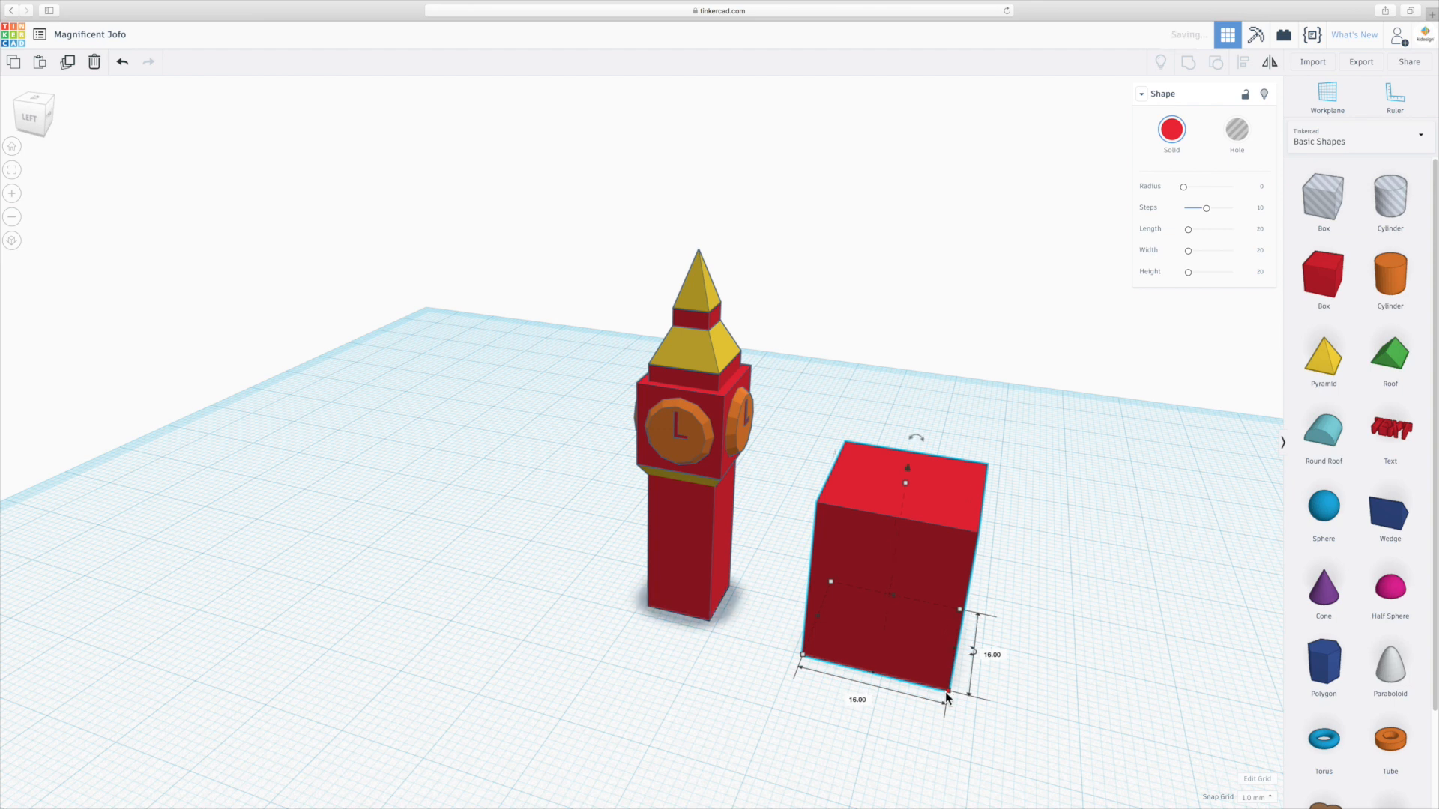
Set the box's height to 0.5 mm to make a thin base slab.
left_click_drag(907, 486, 908, 627)
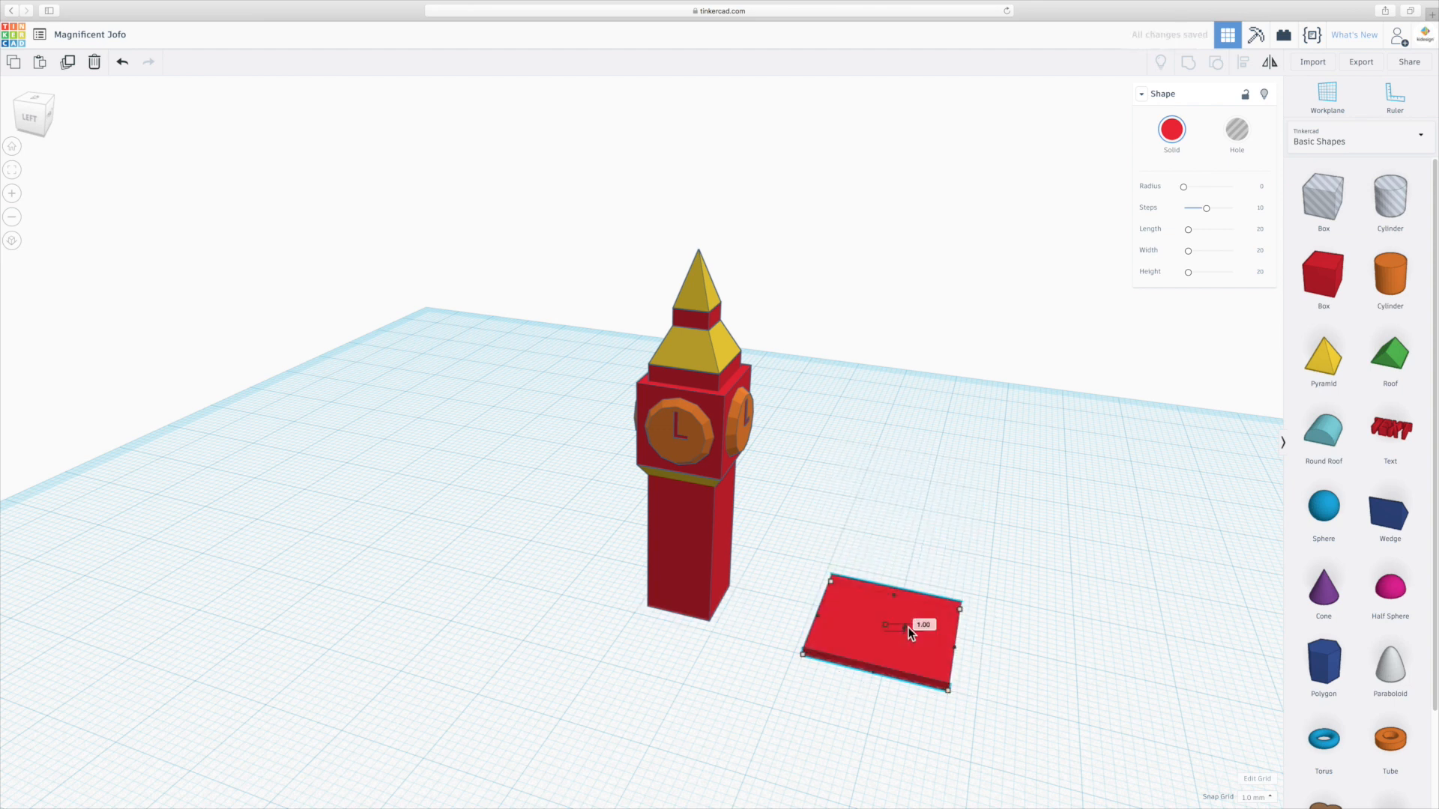
left_click(924, 627)
type("0.5")
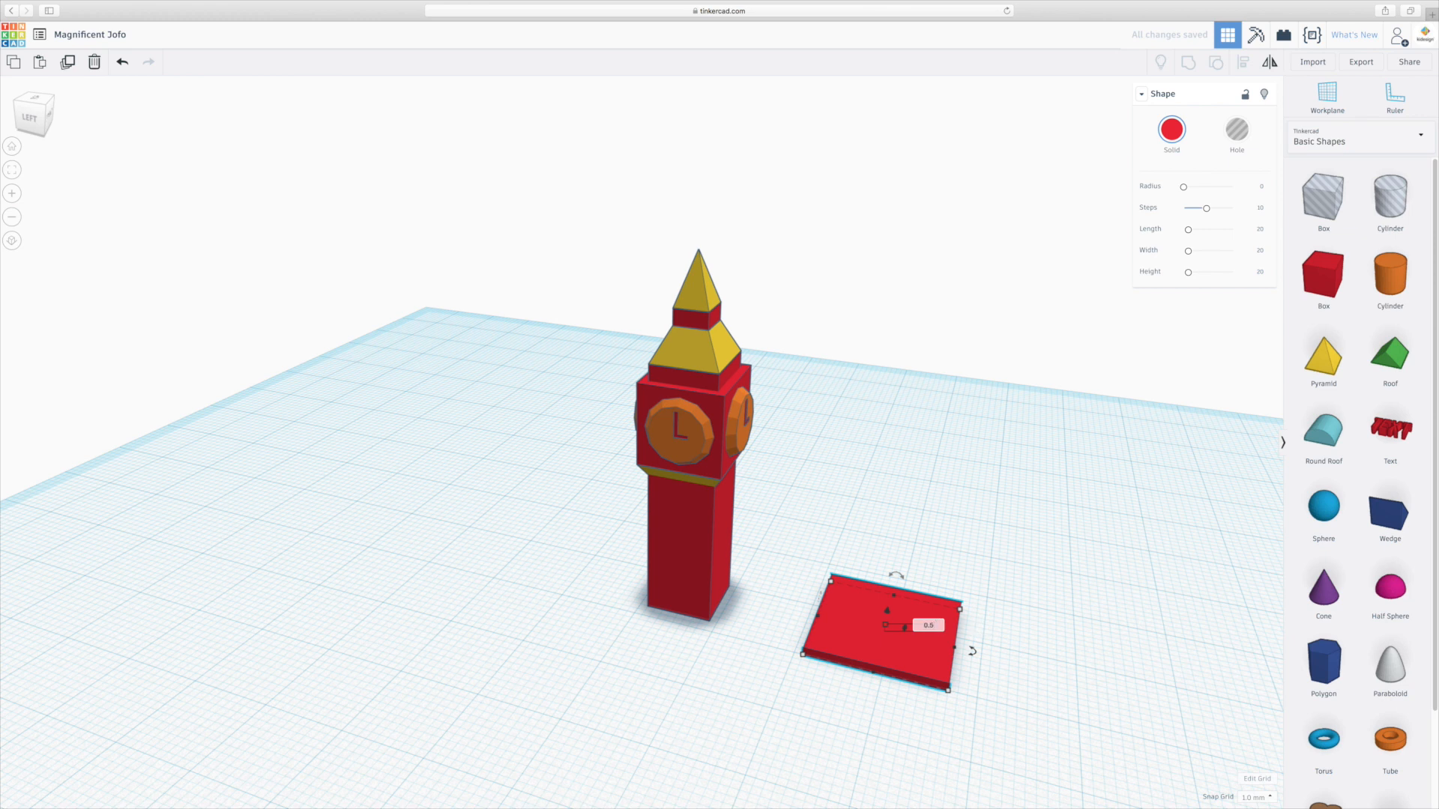
key("Return")
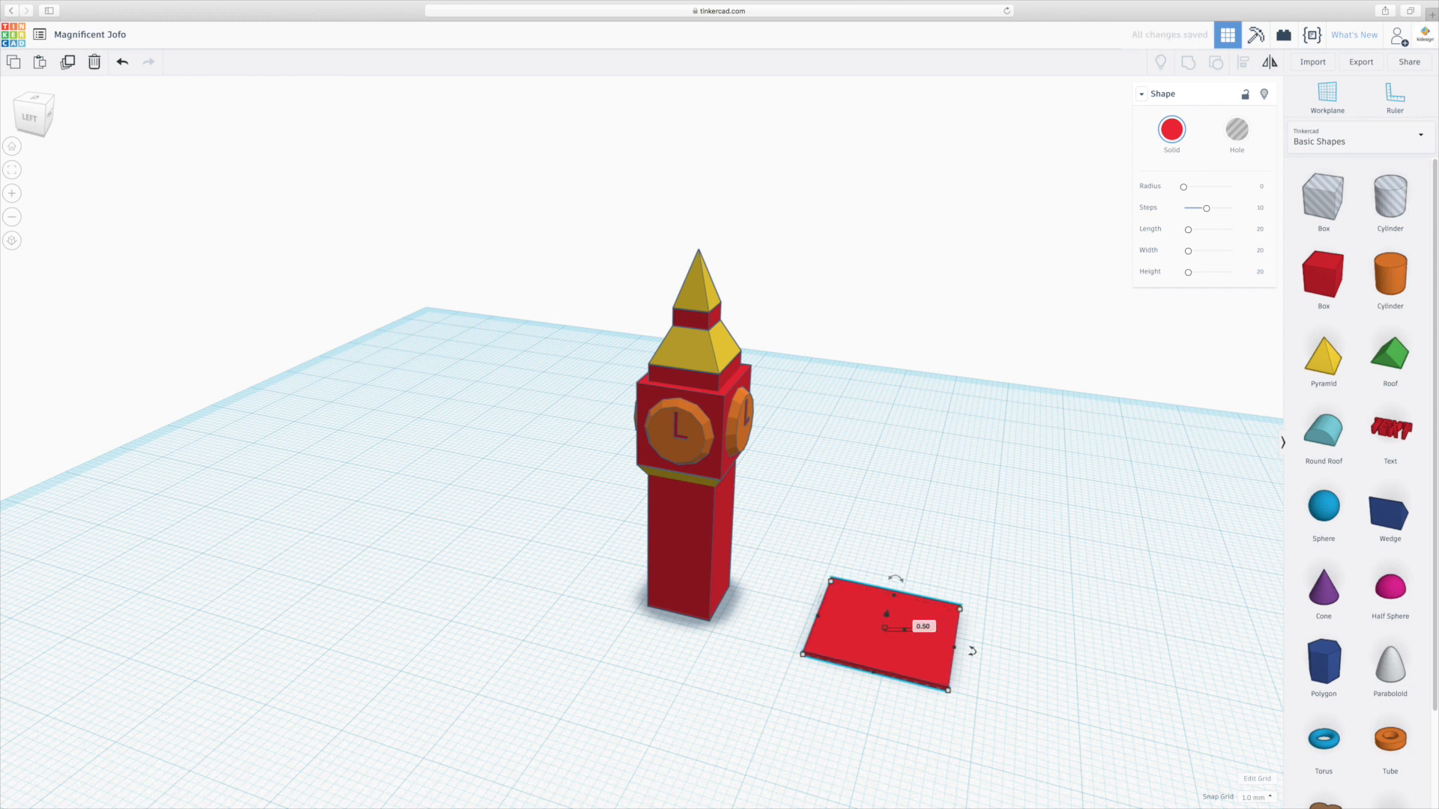
Move the slab under the tower and centre it beneath the column in top orthographic view.
left_click_drag(923, 660, 720, 621)
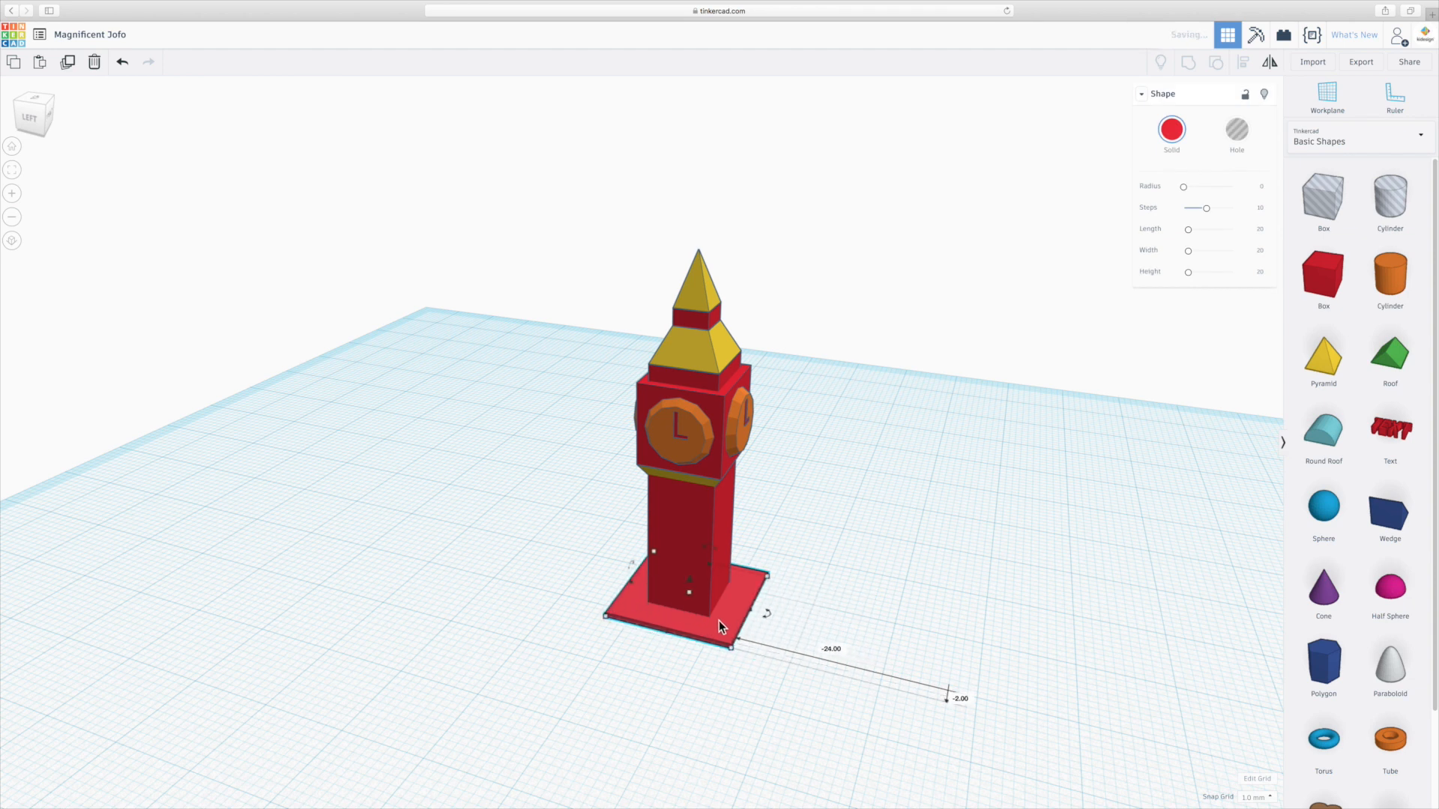
right_click_drag(821, 518, 848, 501)
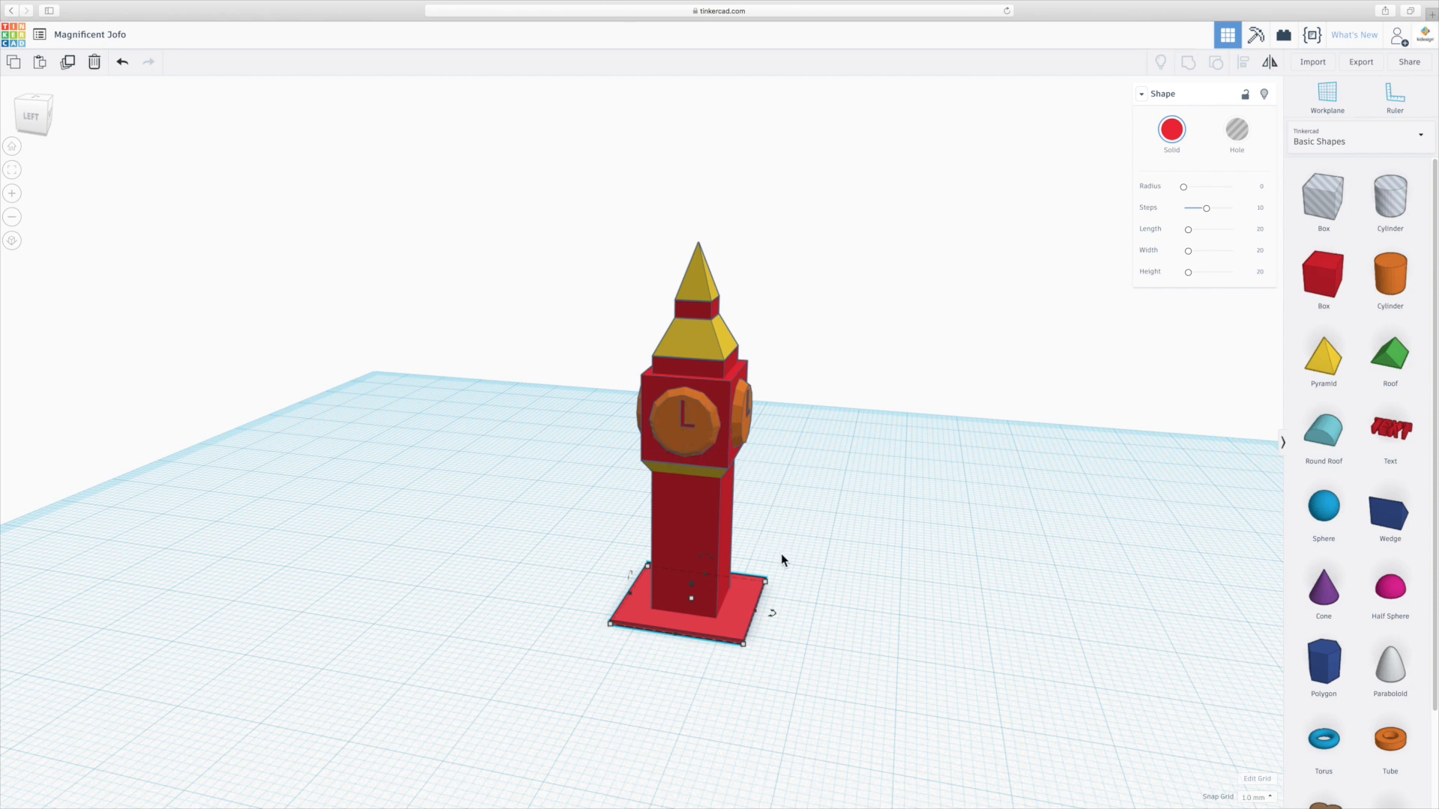
left_click(34, 101)
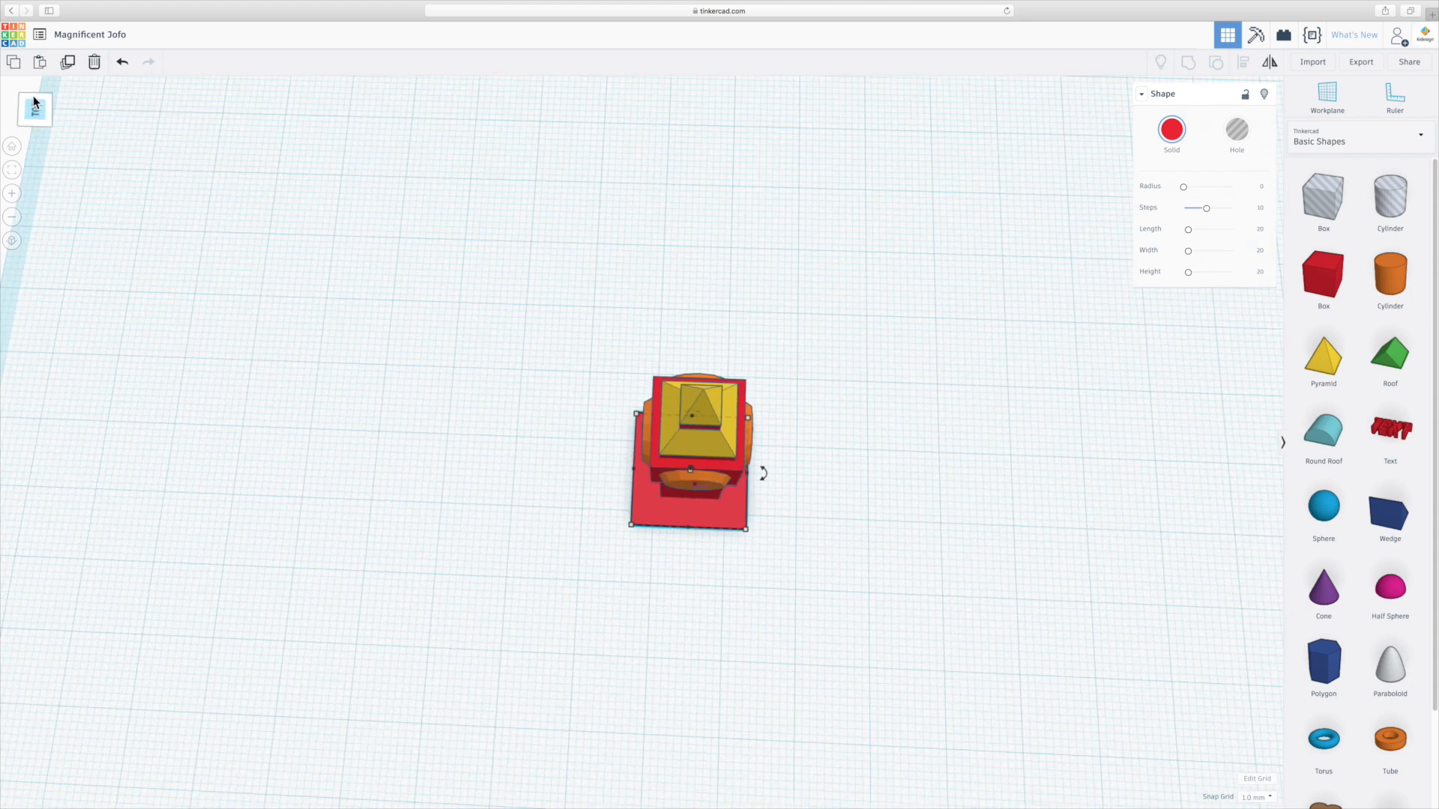
left_click(11, 242)
scroll(695, 447, "up", 5)
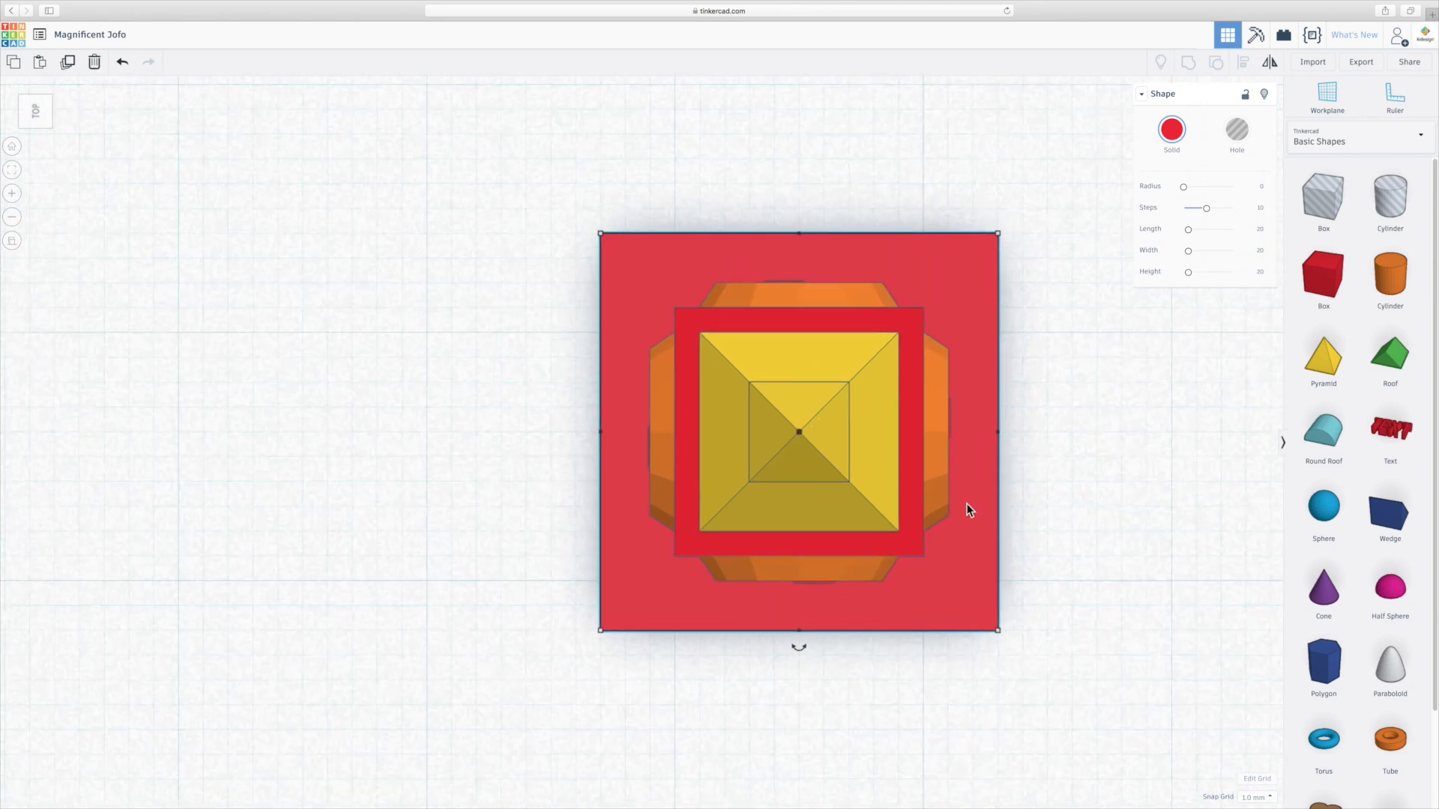
key("Right")
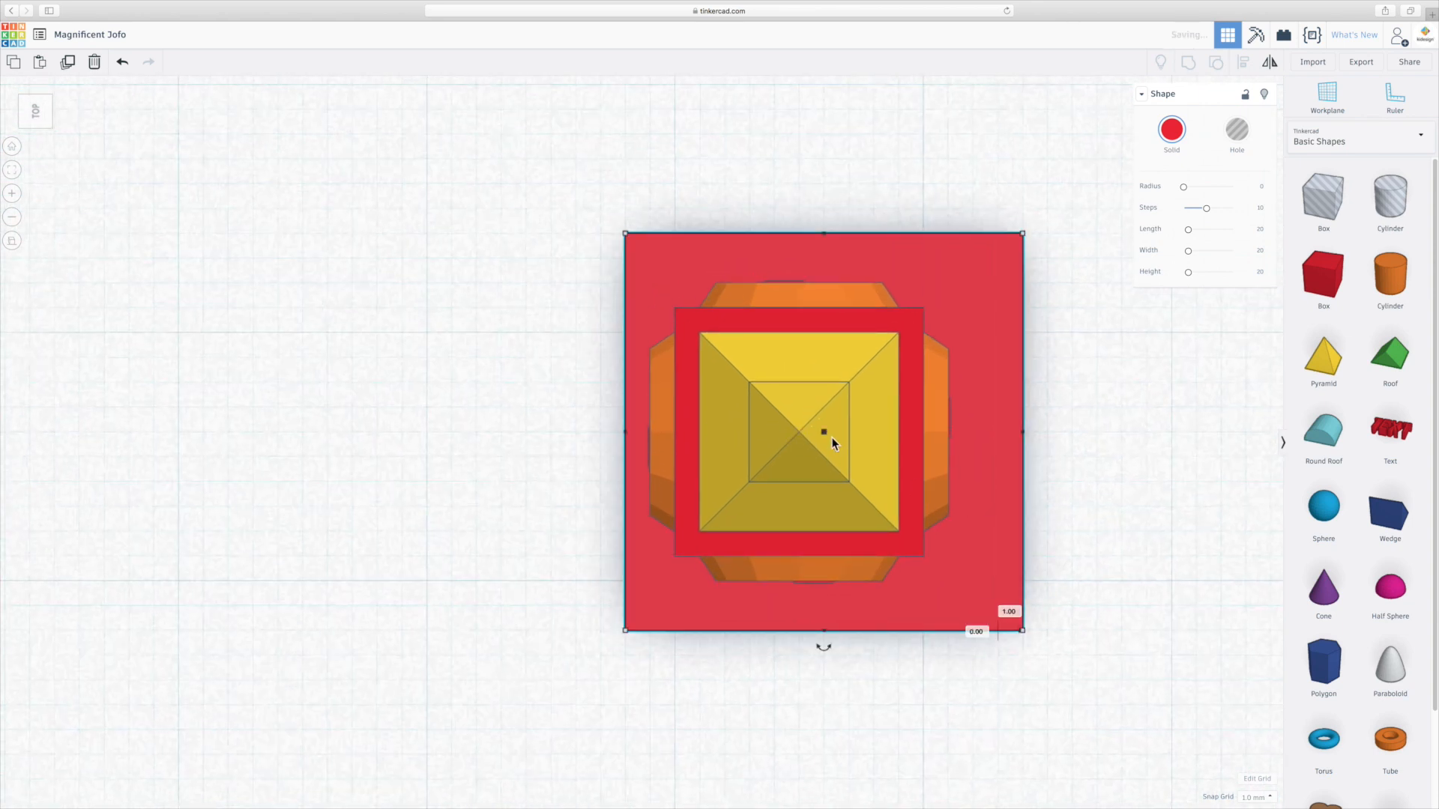
key("Left")
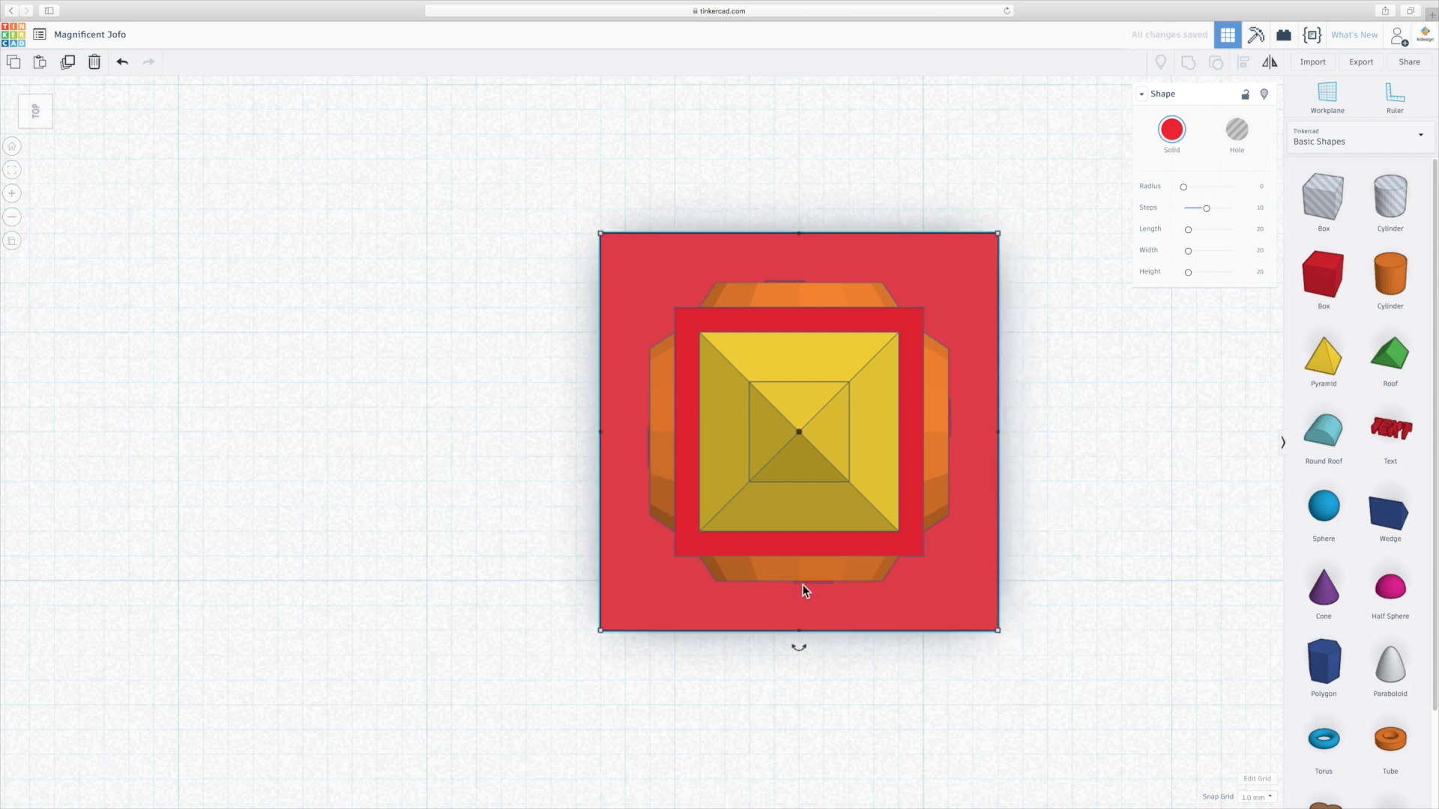
Color the base slab dark grey.
left_click(1171, 130)
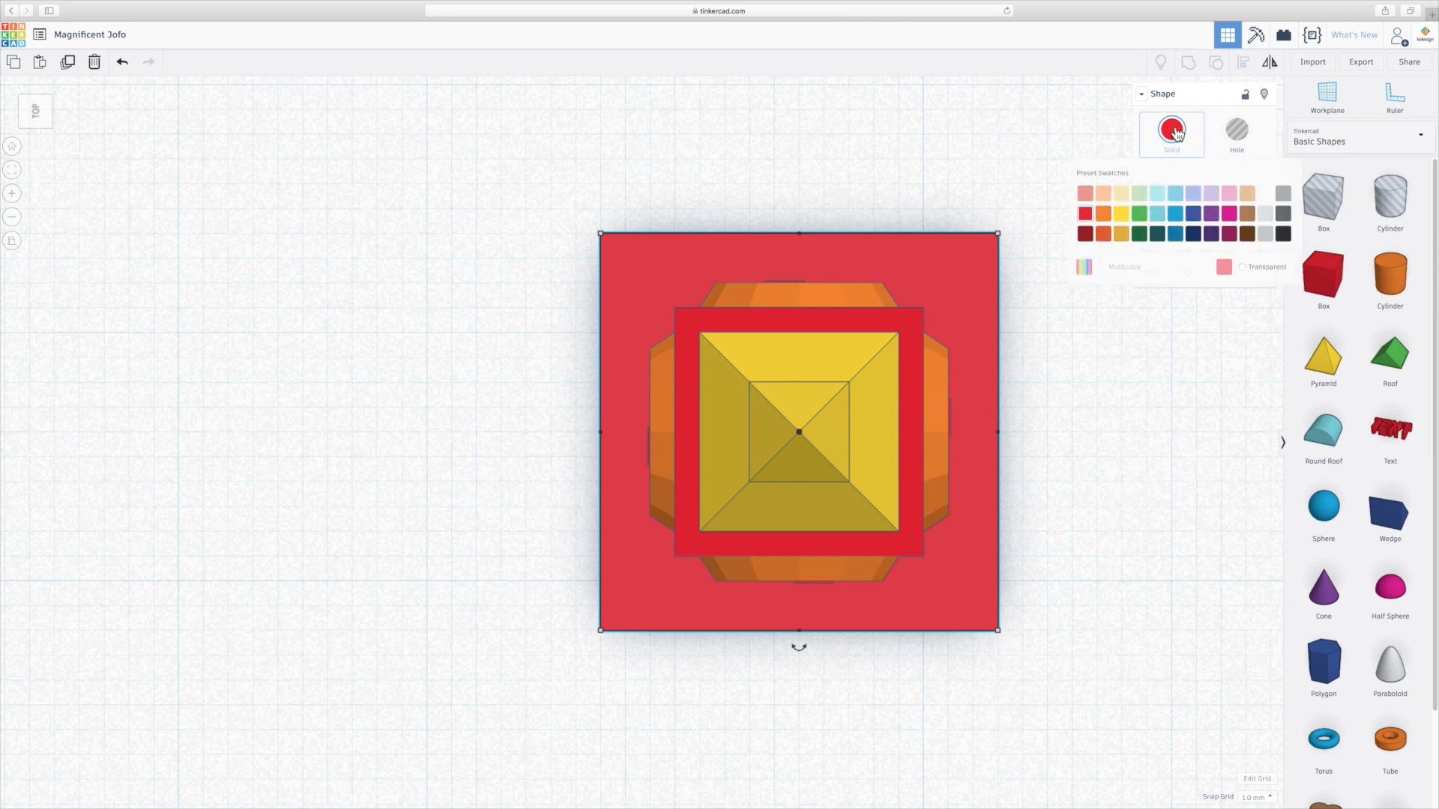
left_click(1283, 214)
left_click(1098, 385)
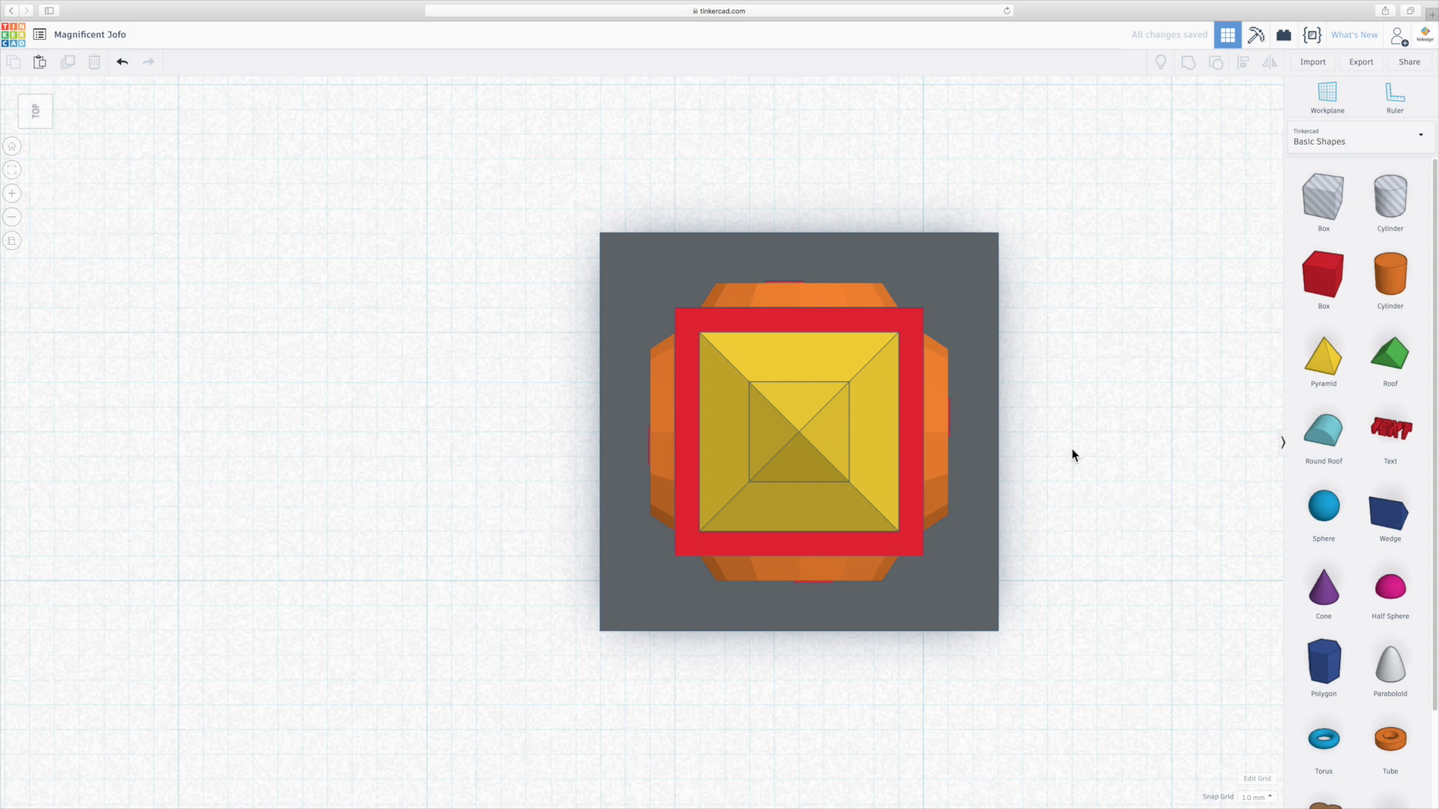
Select the tower's column, clock block and red bands and color them brown.
right_click_drag(1063, 488, 1035, 315)
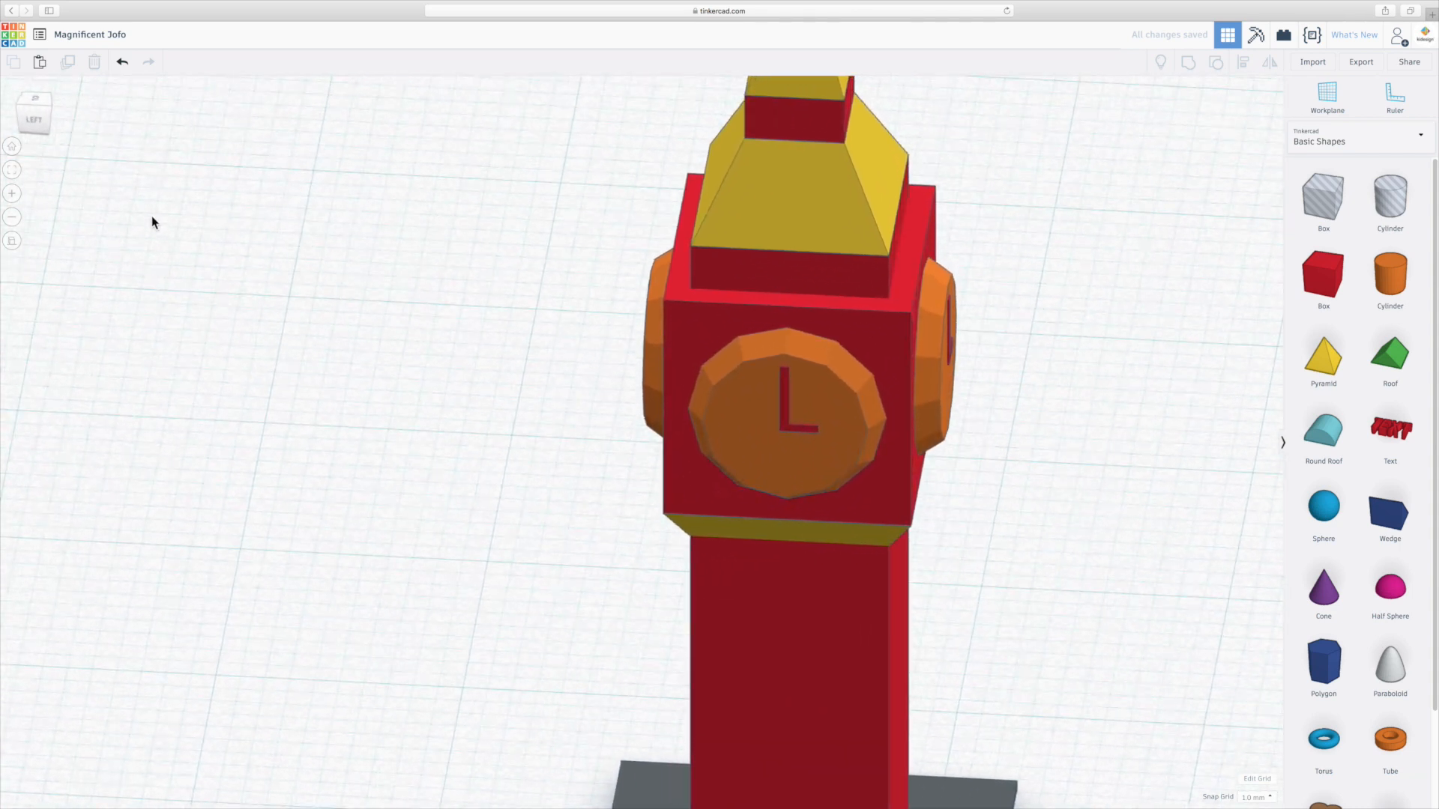
left_click(12, 241)
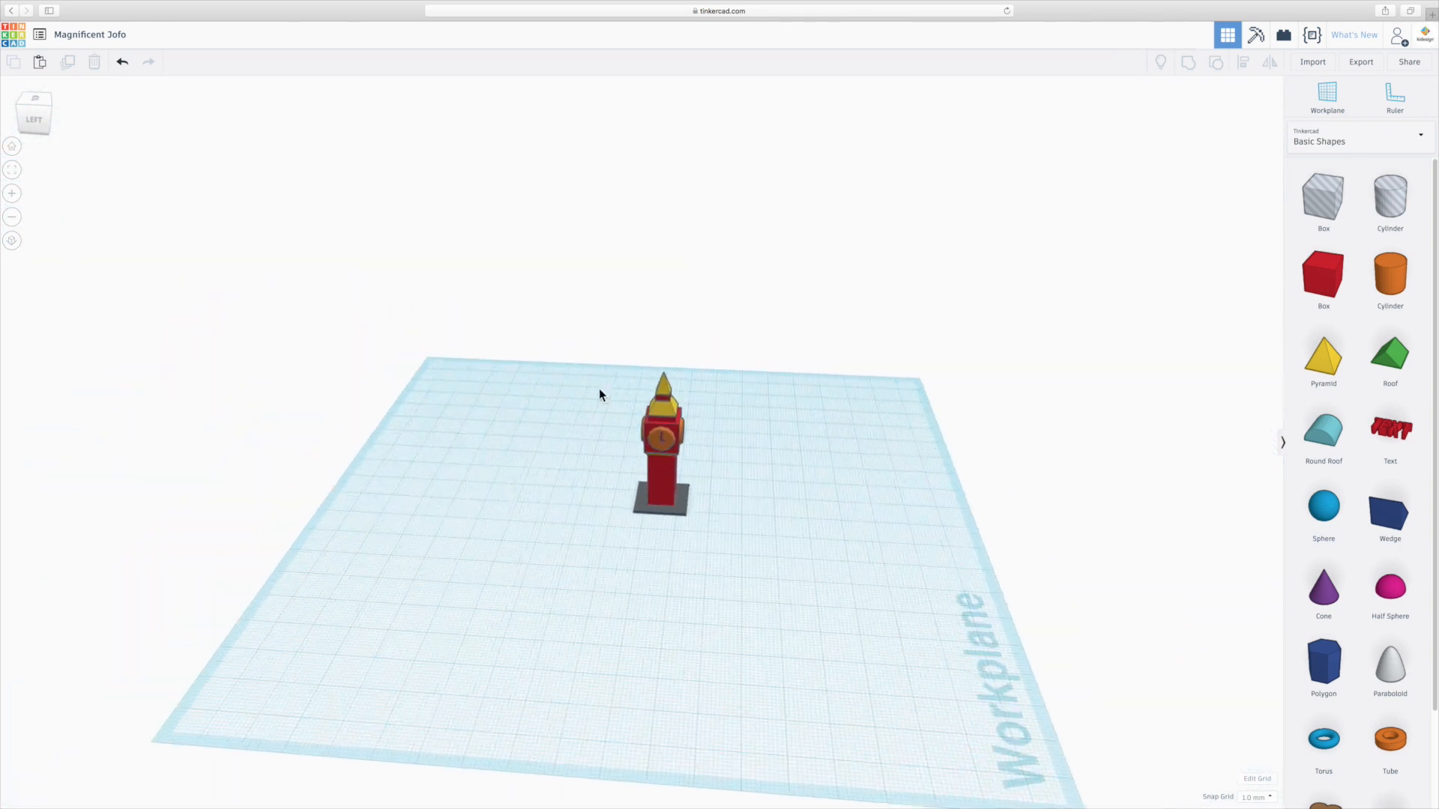
scroll(730, 420, "up", 5)
right_click_drag(852, 469, 731, 564)
scroll(731, 564, "up", 1)
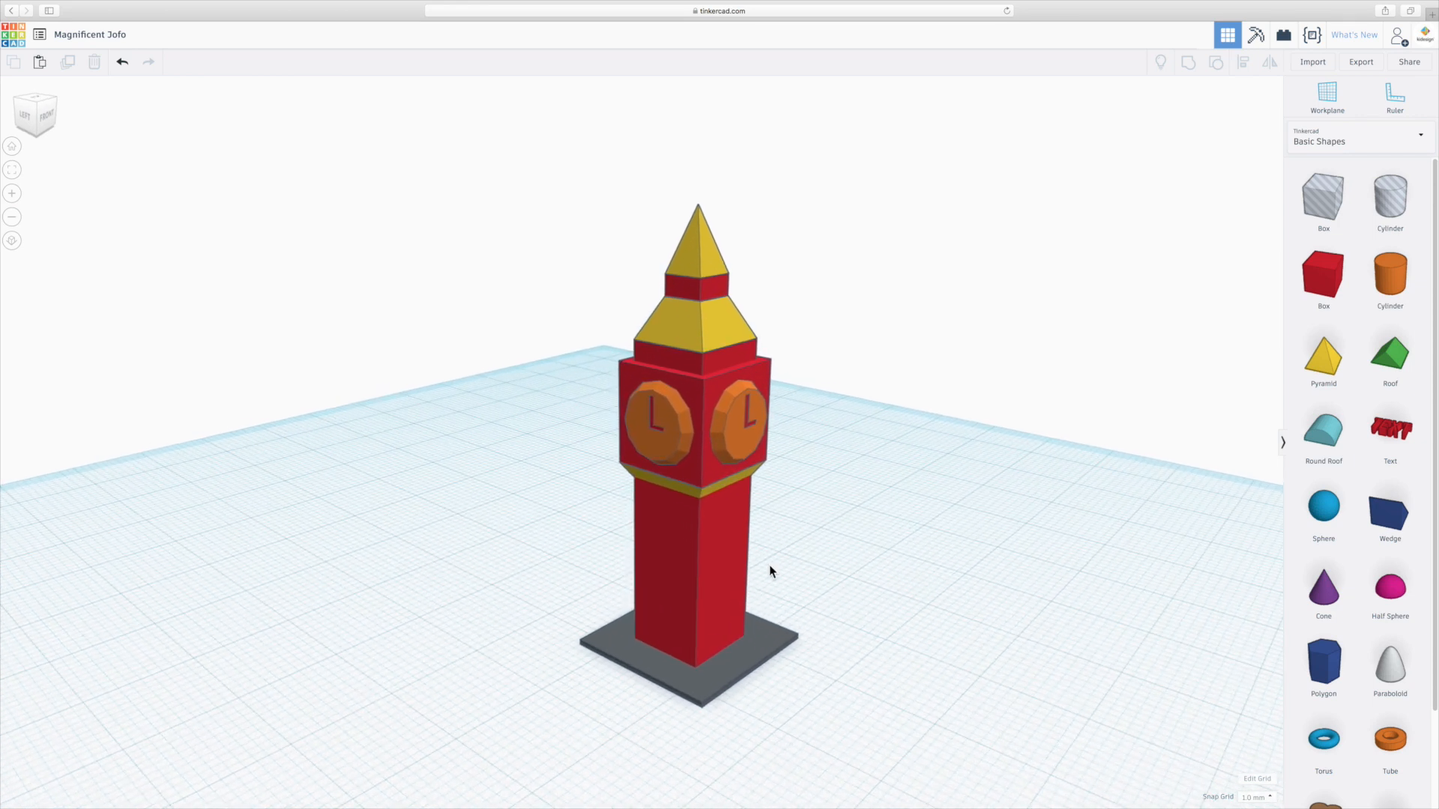
middle_click_drag(862, 547, 829, 539)
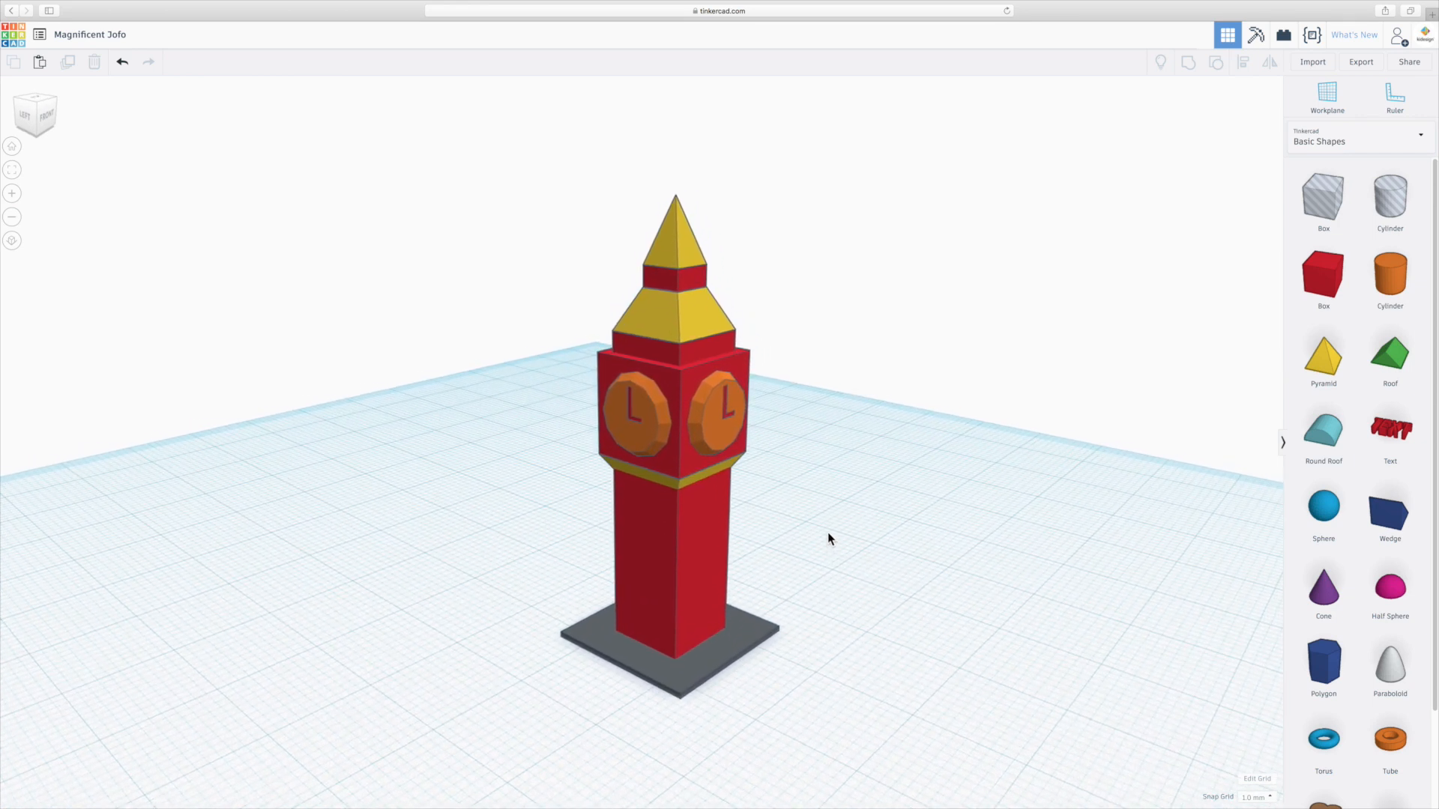
left_click(713, 532)
left_click(713, 471, "shift")
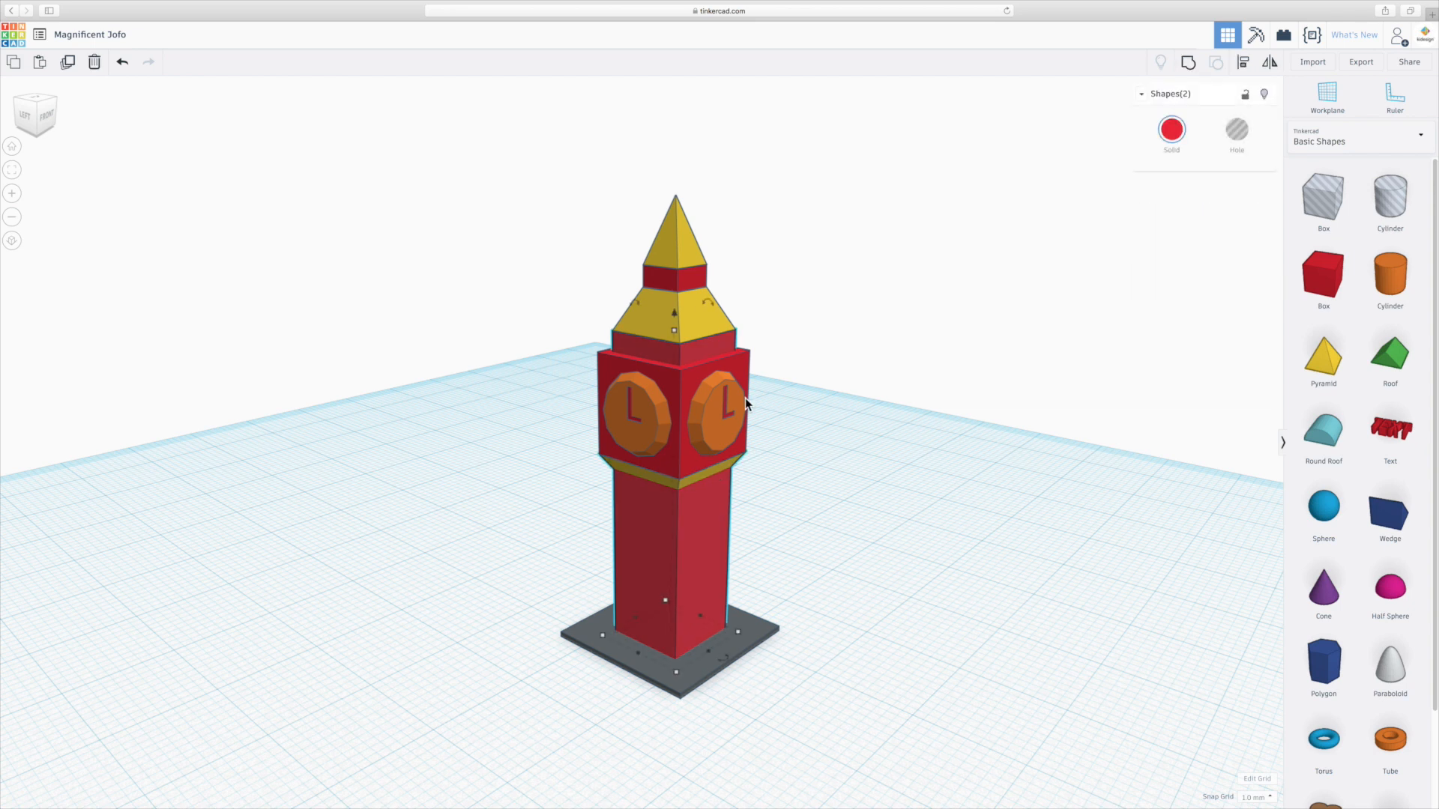
left_click(740, 363, "shift")
mouse_move(700, 310)
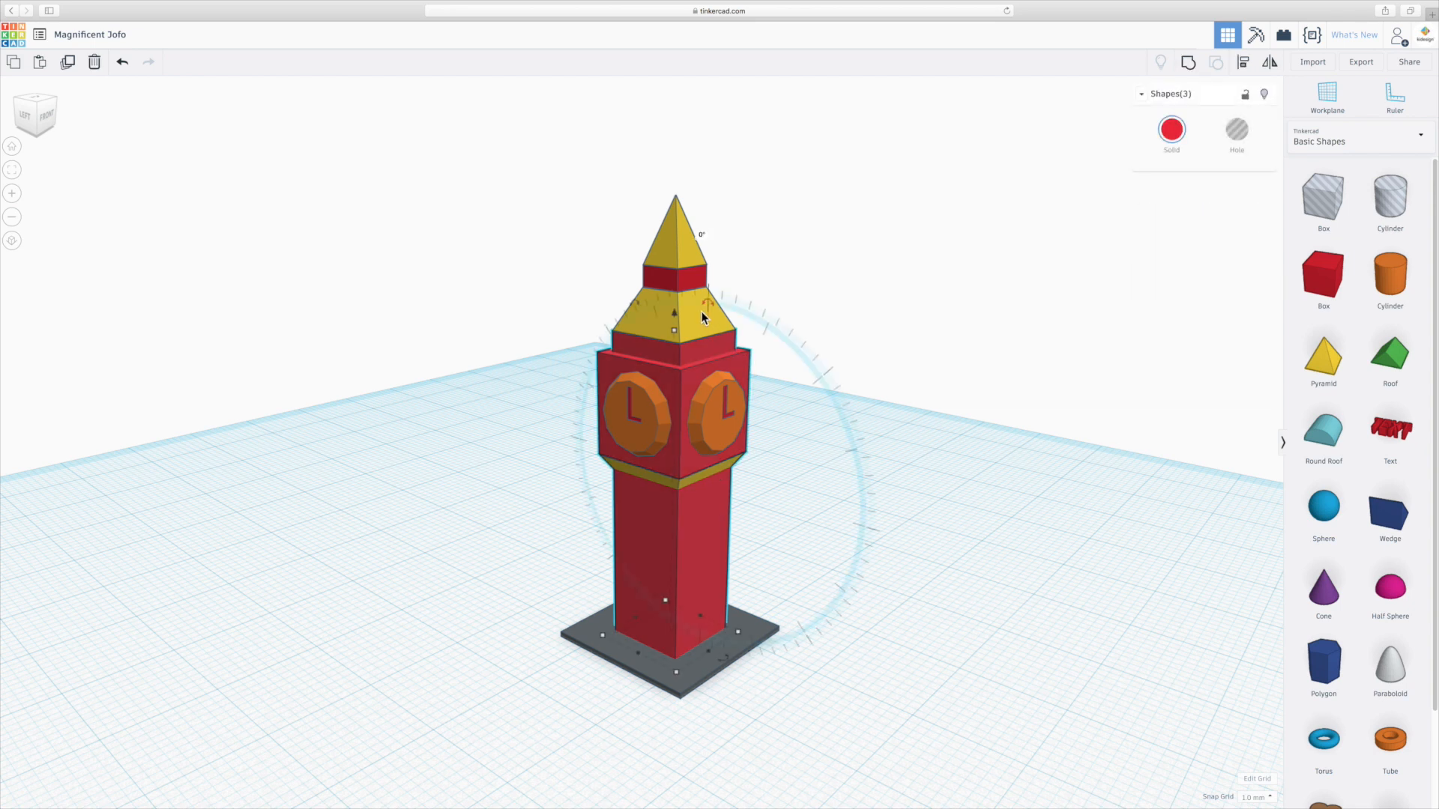
left_click(678, 233, "shift")
left_click(1172, 130)
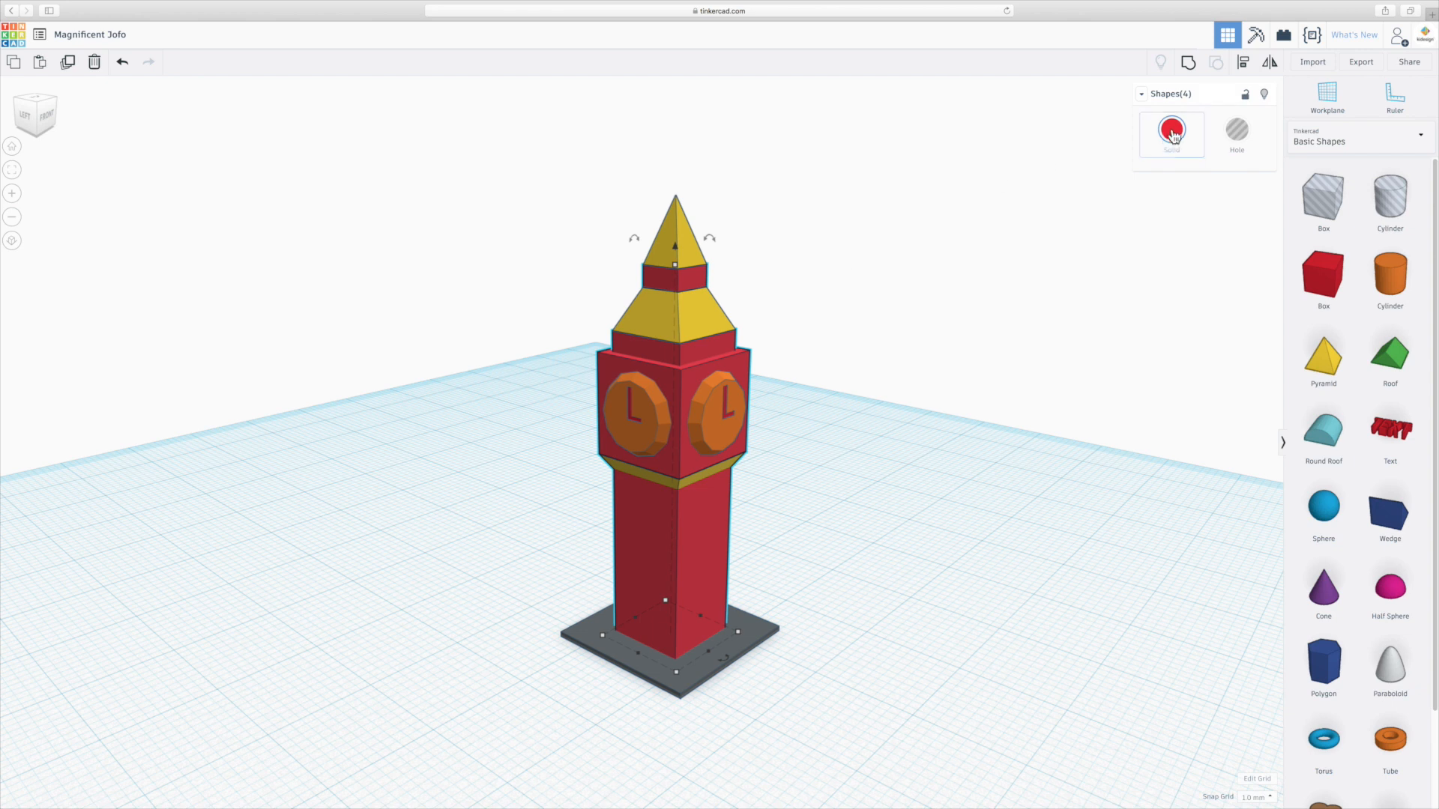
left_click(1247, 214)
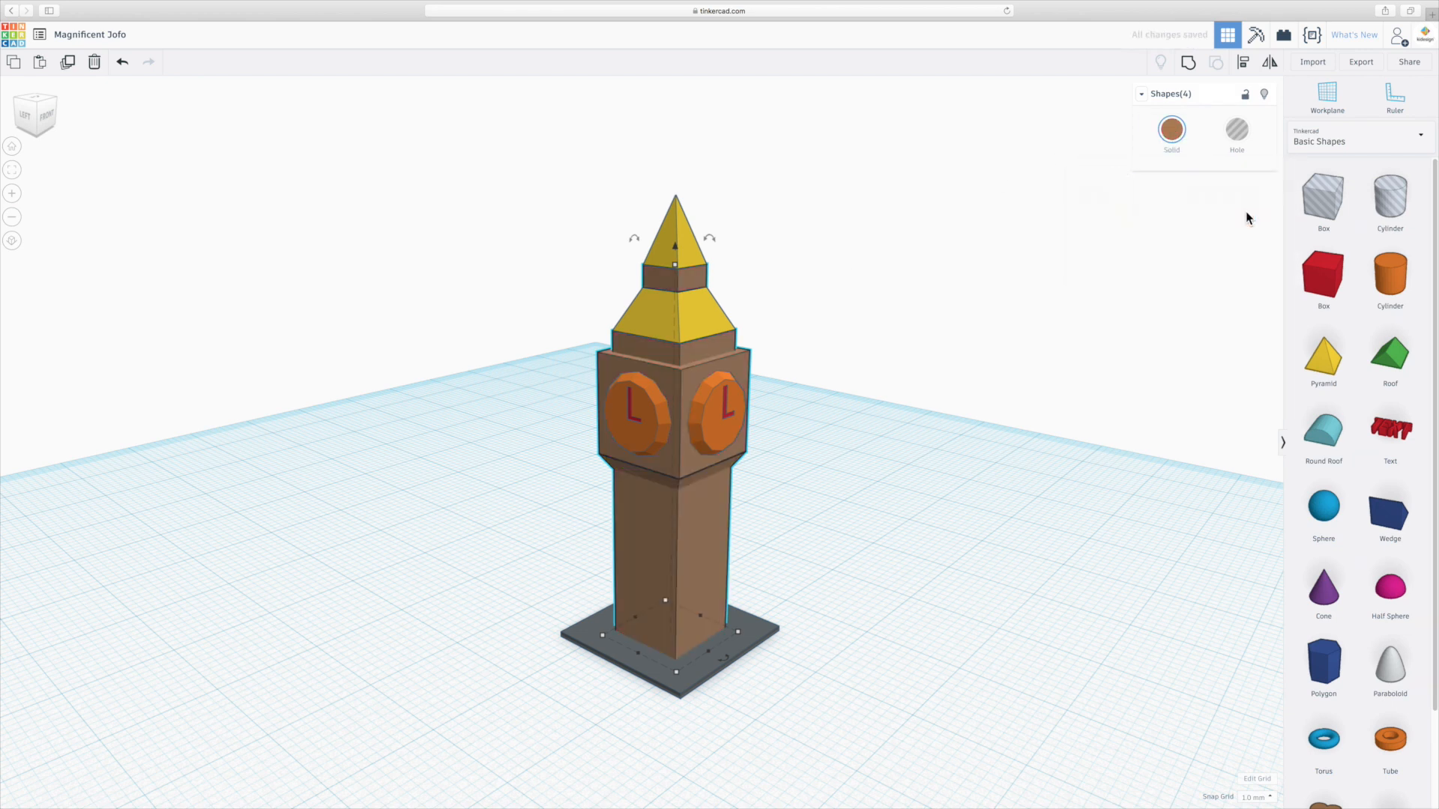
left_click(844, 309)
Color both clock discs light grey.
left_click(716, 439)
left_click(611, 426, "shift")
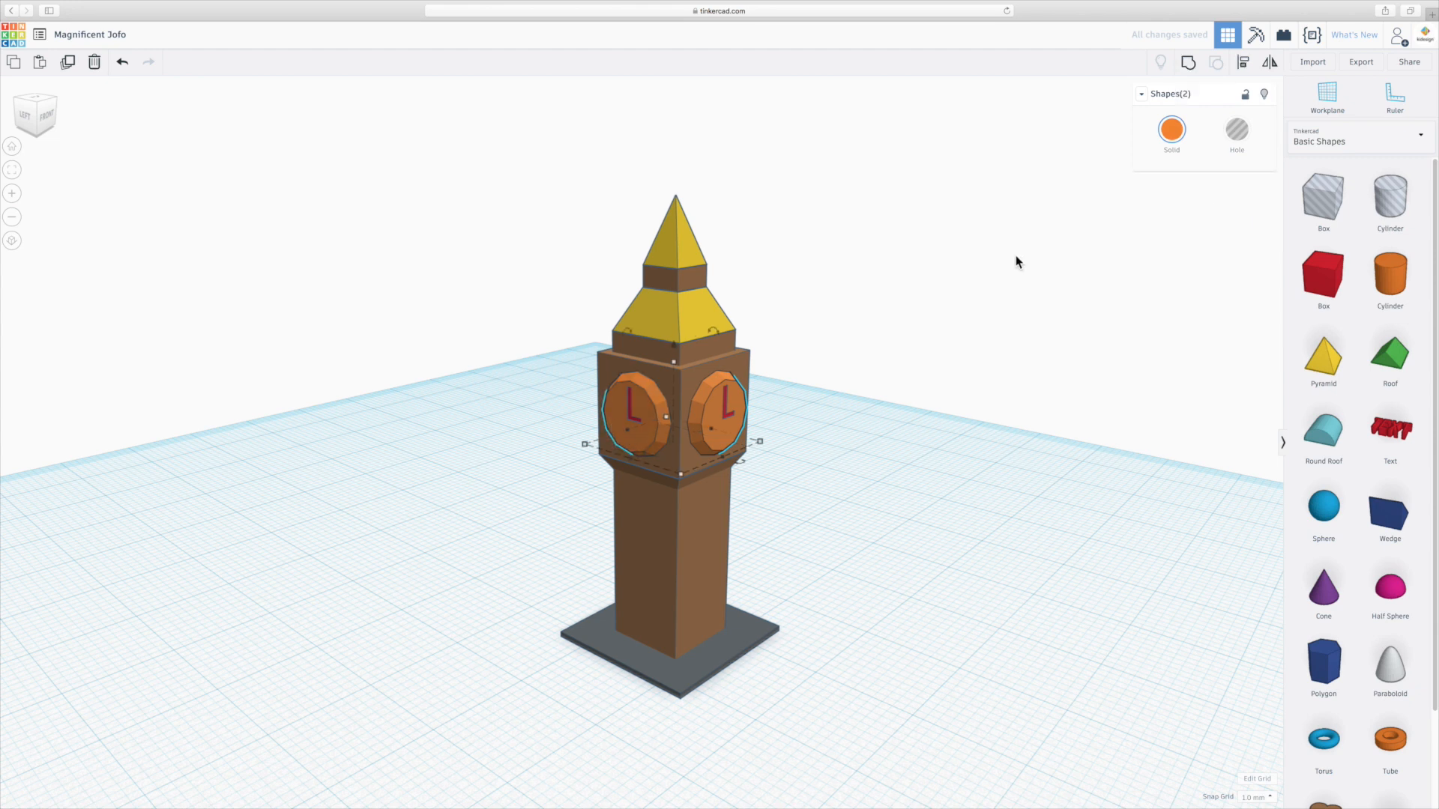
left_click(1174, 132)
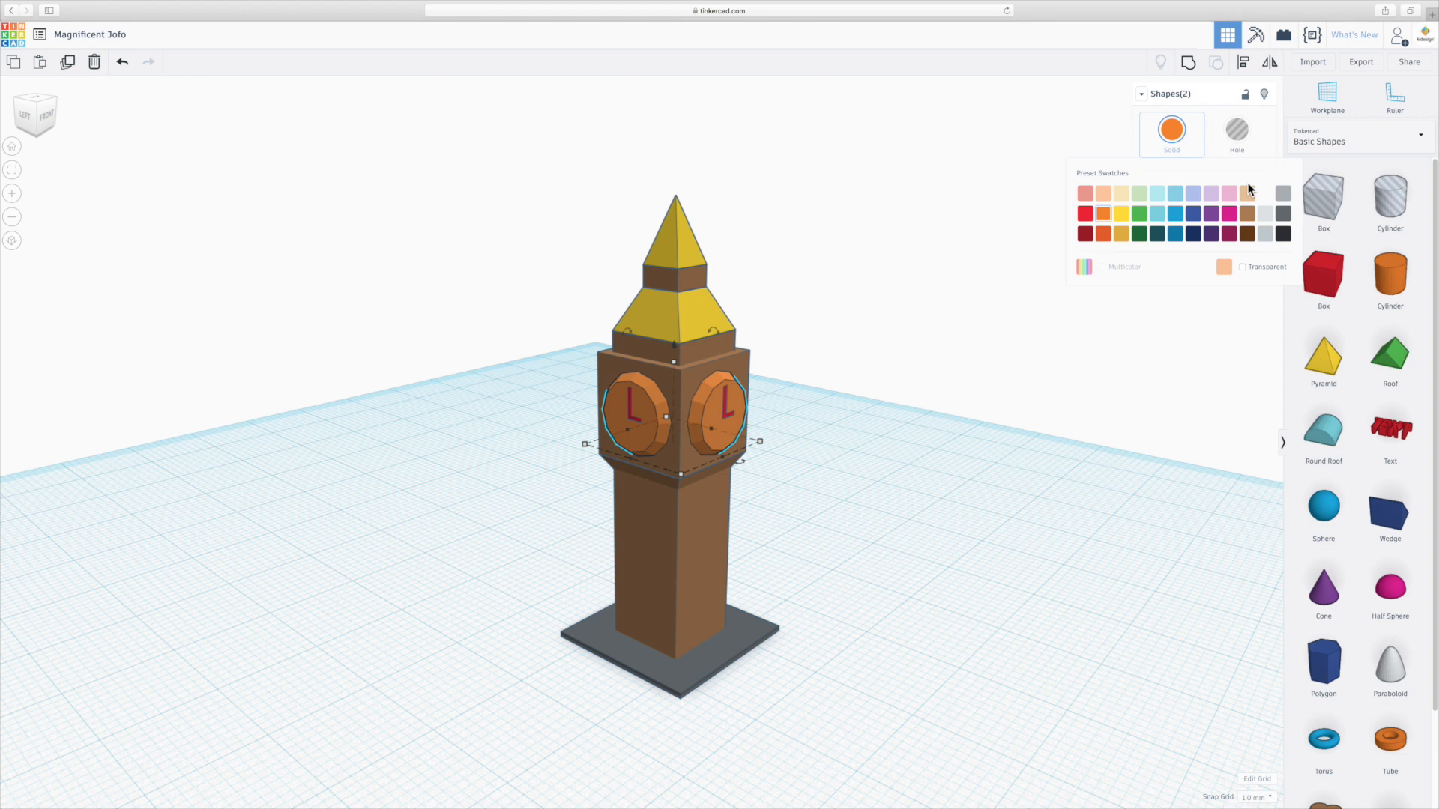
left_click(1265, 214)
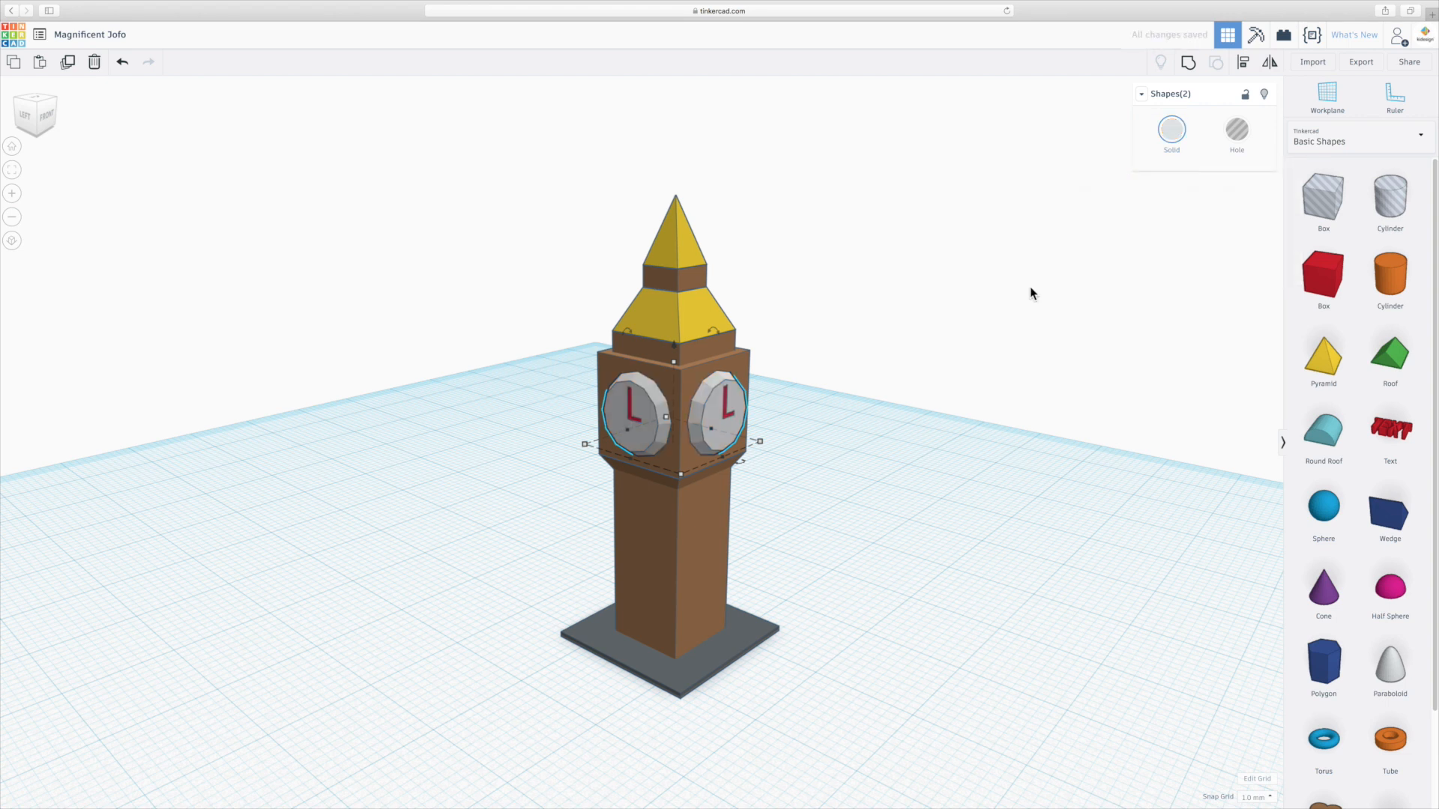
left_click(862, 370)
Select all four L letters on the clock faces and color them black.
left_click(728, 421)
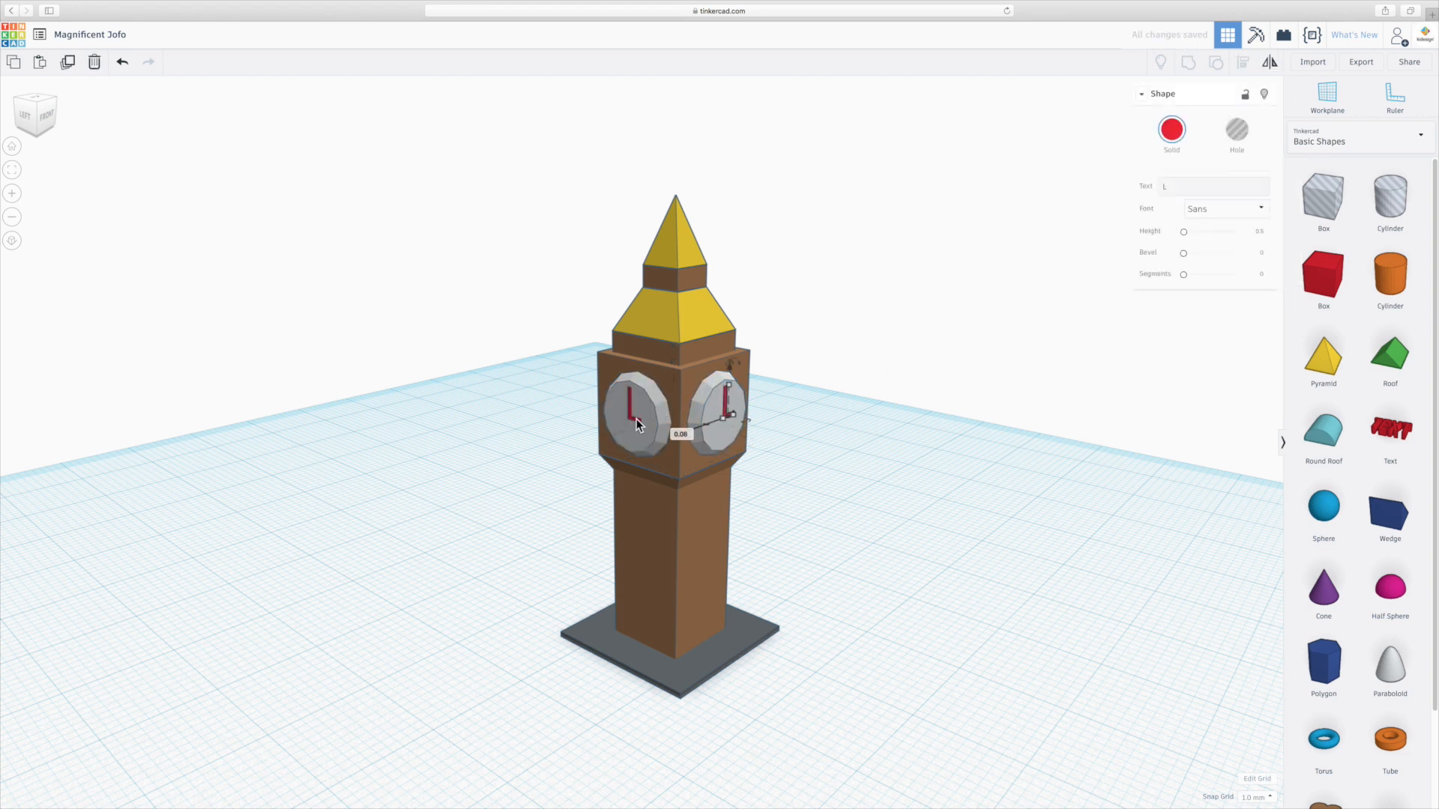
left_click(632, 418, "shift")
right_click_drag(801, 434, 518, 434)
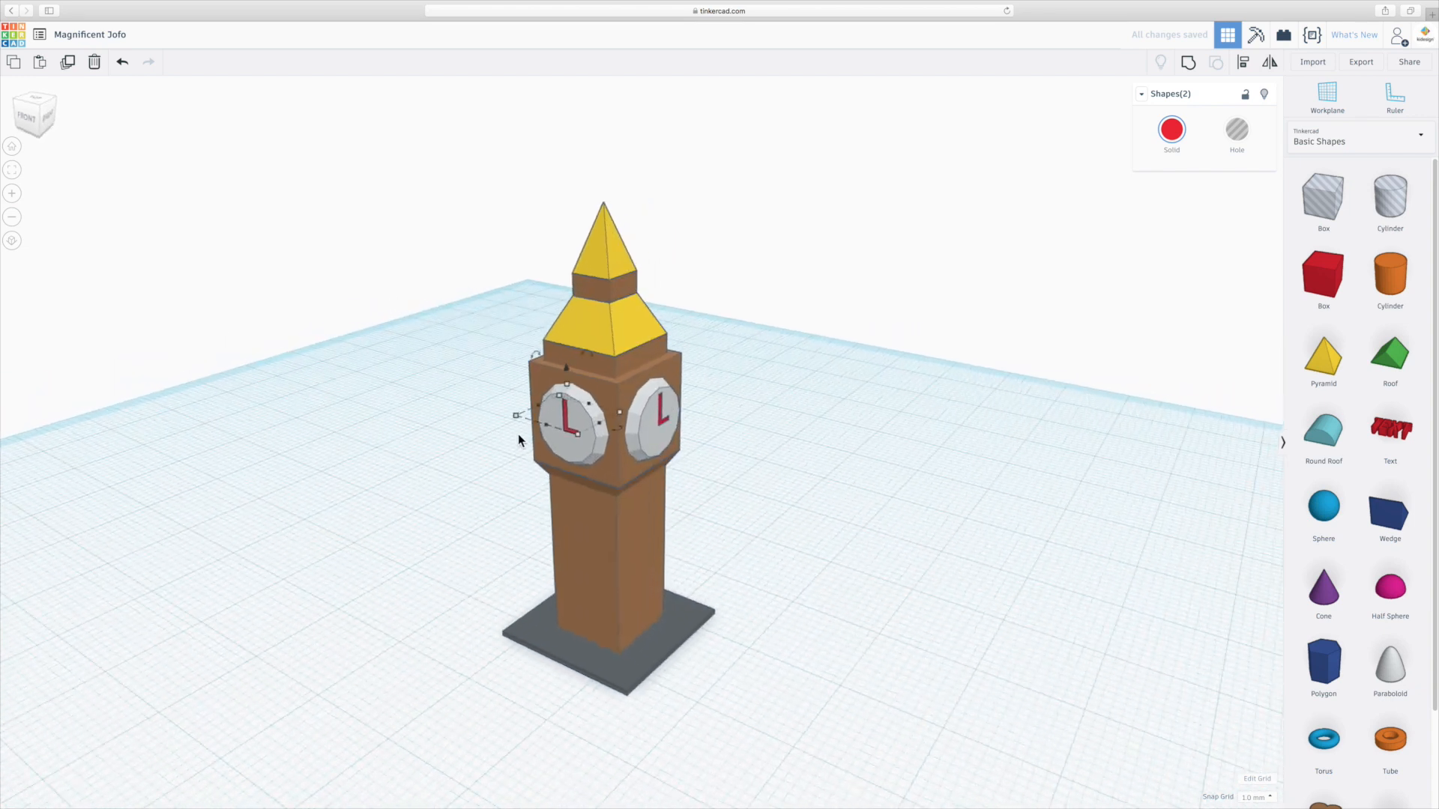
left_click(660, 422, "shift")
right_click_drag(763, 427, 652, 395)
left_click(658, 394, "shift")
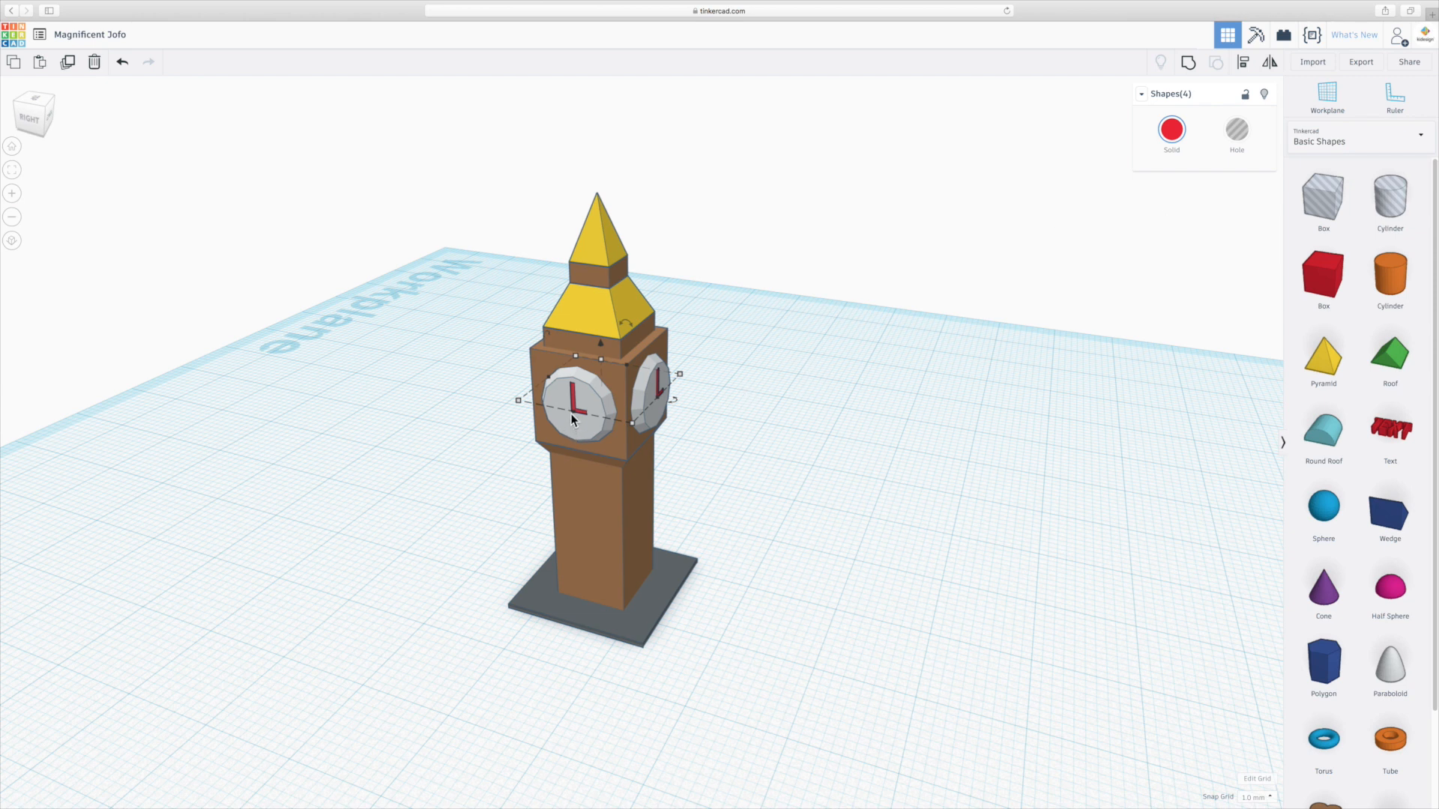
left_click(1173, 132)
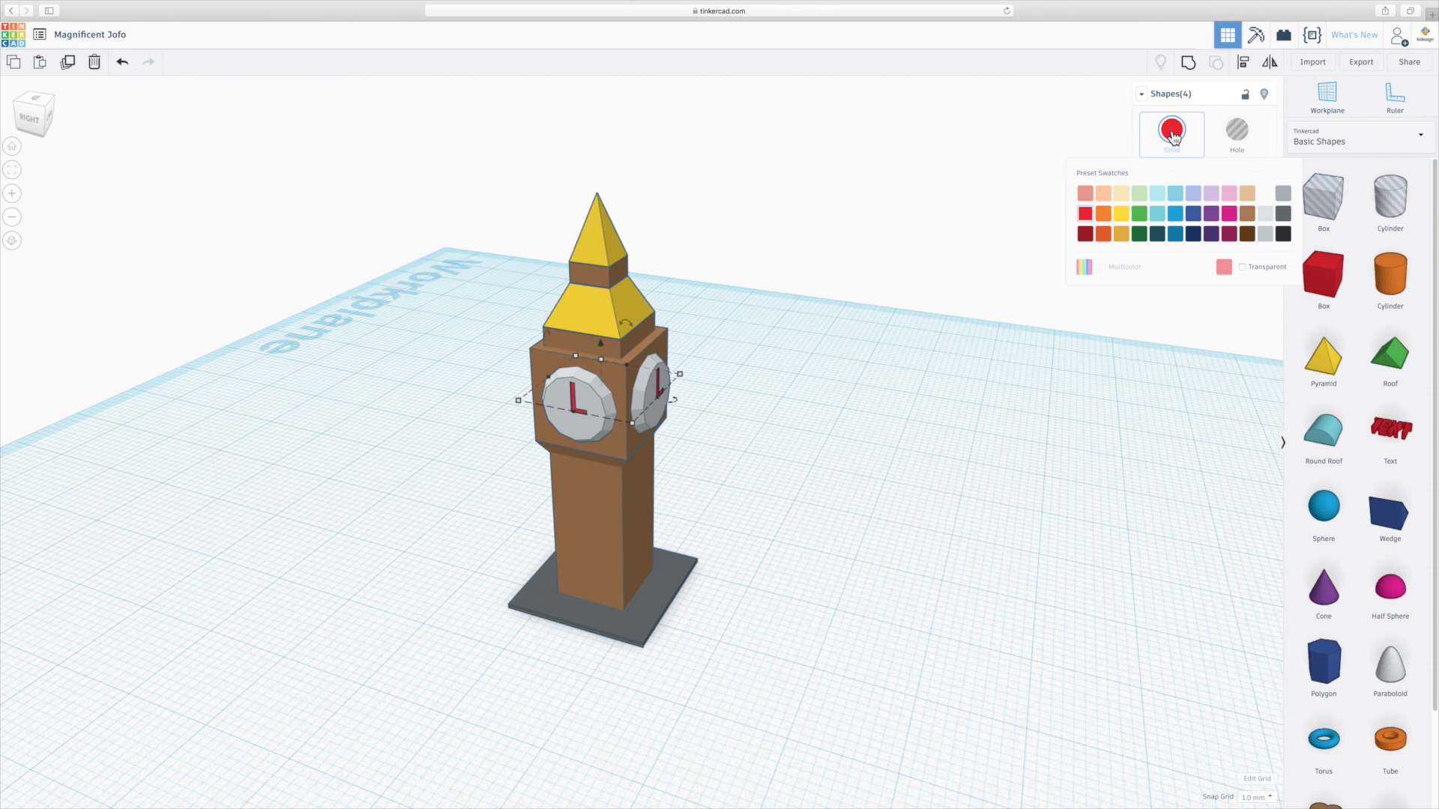
left_click(1283, 234)
left_click(870, 397)
Color the two yellow pyramids of the spire dark grey.
left_click(627, 314)
left_click(608, 237, "shift")
left_click(1171, 130)
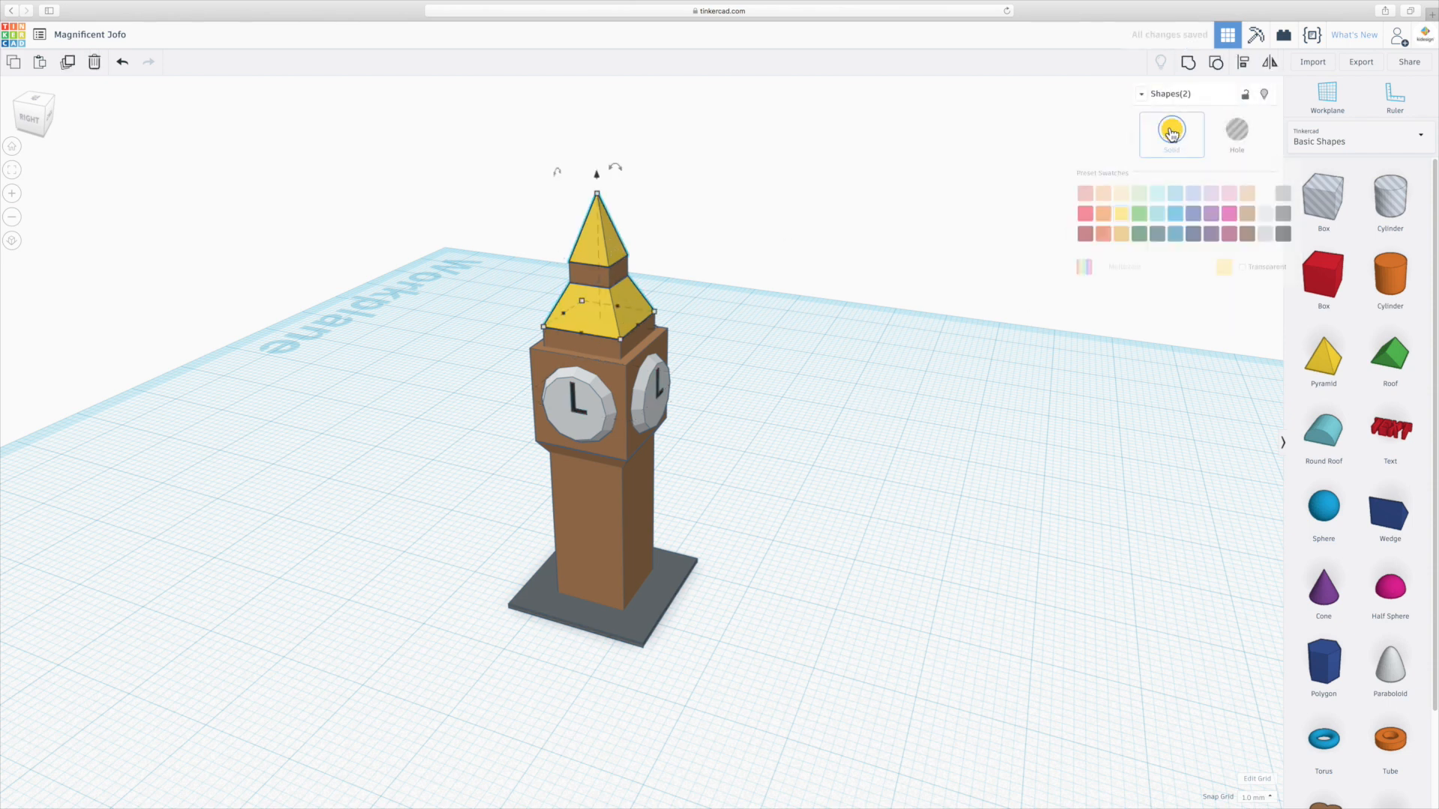
left_click(1283, 214)
left_click(897, 346)
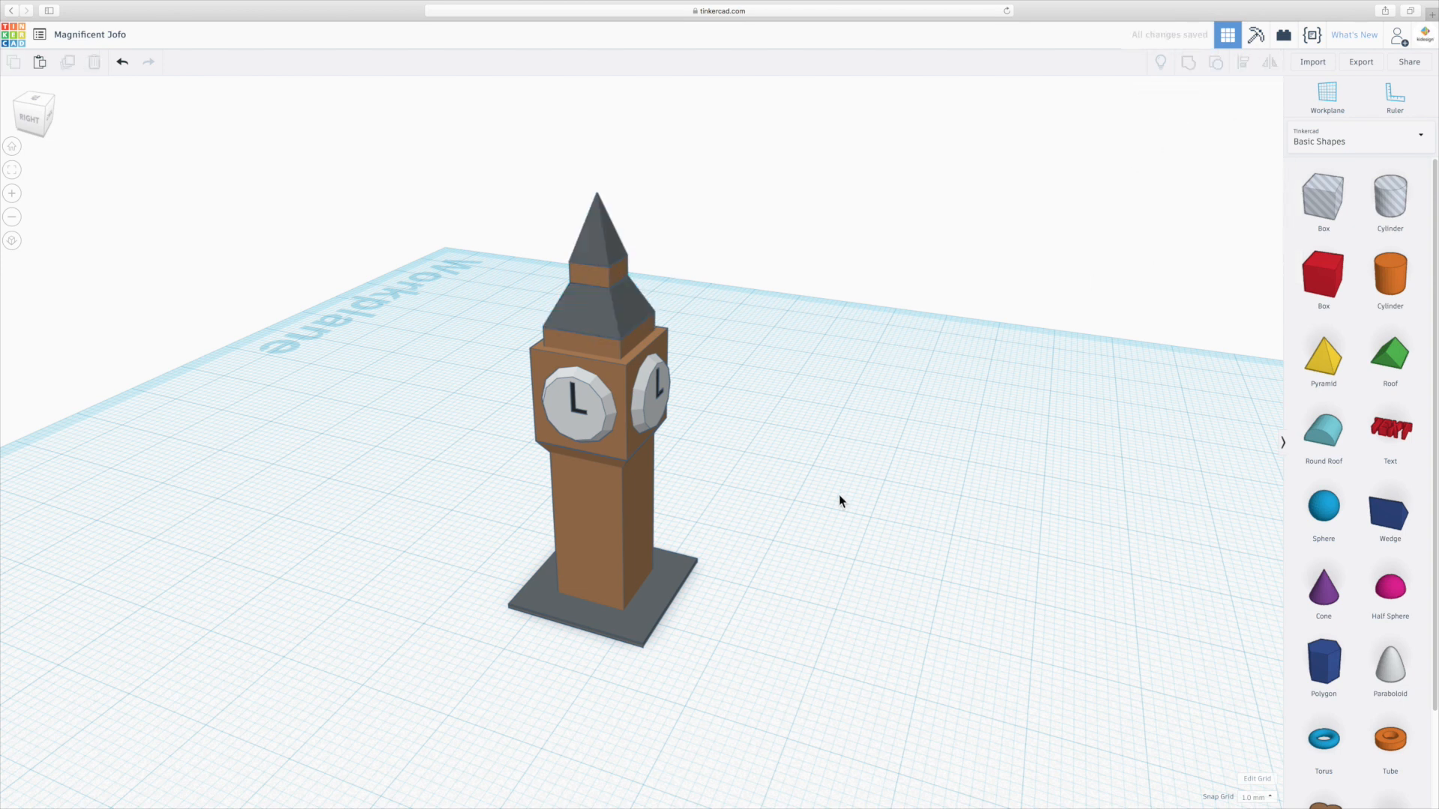
Export everything in the design as an STL file.
right_click_drag(722, 519, 1037, 507)
middle_click_drag(757, 491, 874, 469)
scroll(874, 469, "down", 3)
scroll(870, 471, "up", 3)
right_click_drag(773, 470, 868, 497)
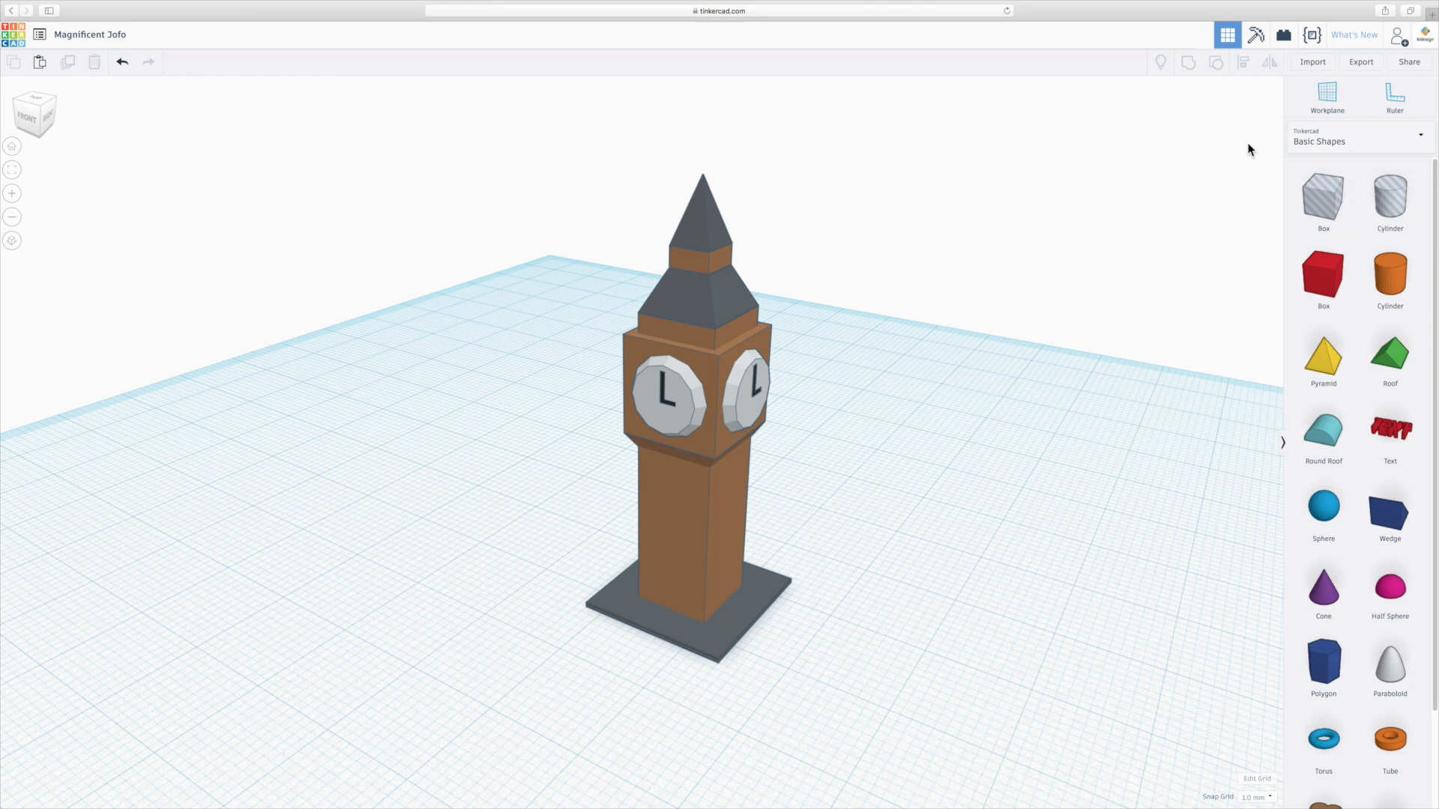
left_click(1363, 63)
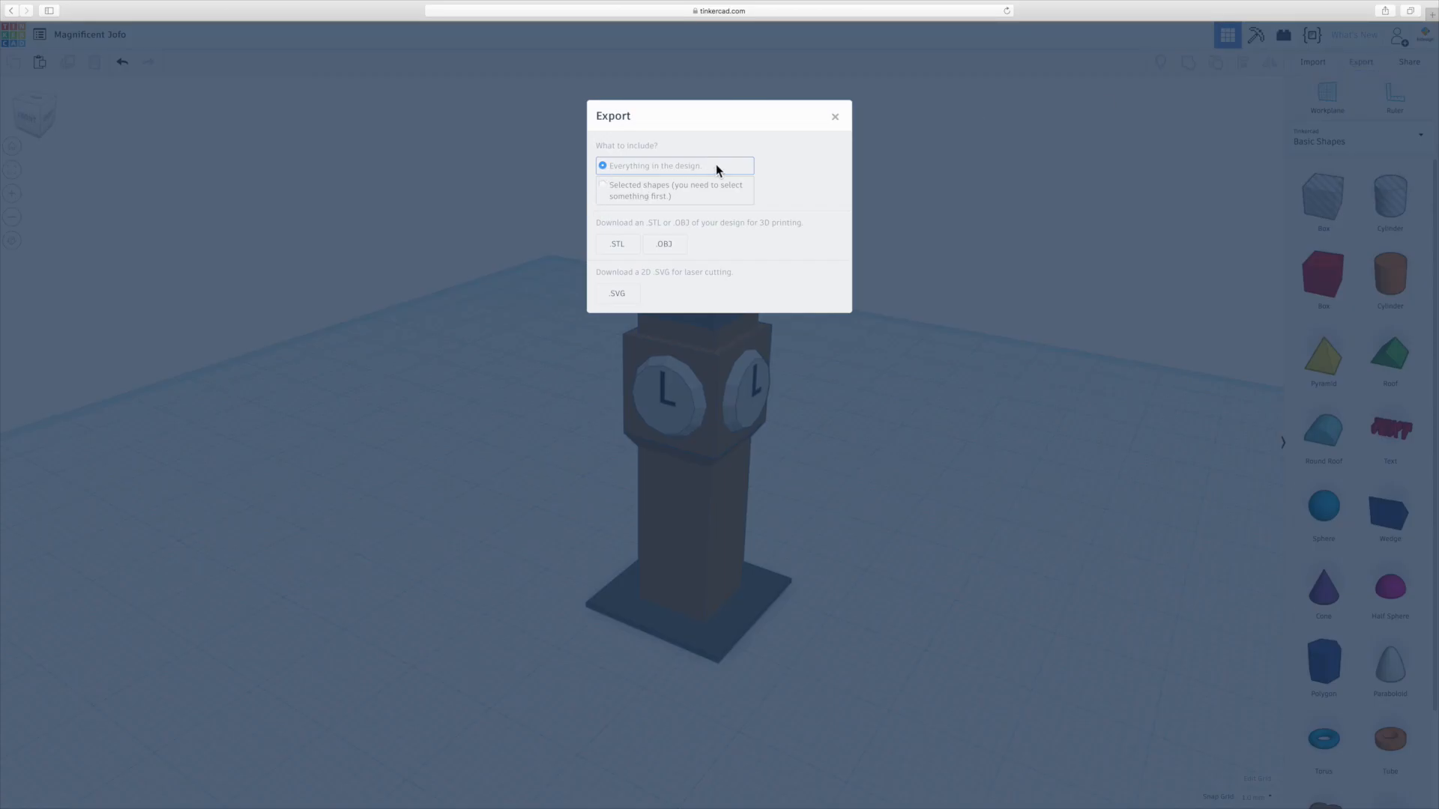
left_click(617, 244)
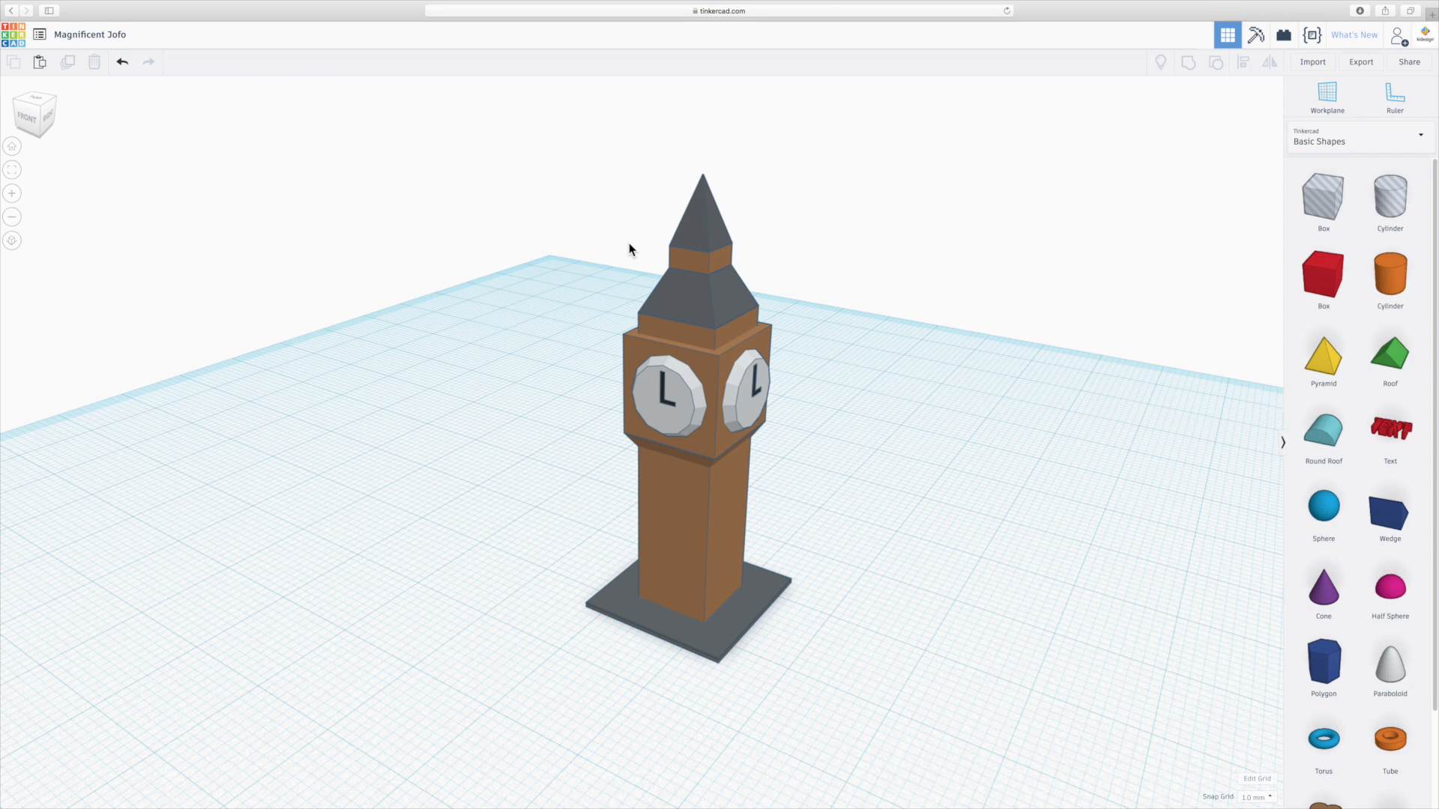
Orbit around the finished tower to inspect it.
middle_click_drag(545, 268, 570, 291)
mouse_move(494, 478)
right_mouse_down()
mouse_move(672, 475)
mouse_move(469, 476)
right_mouse_up()
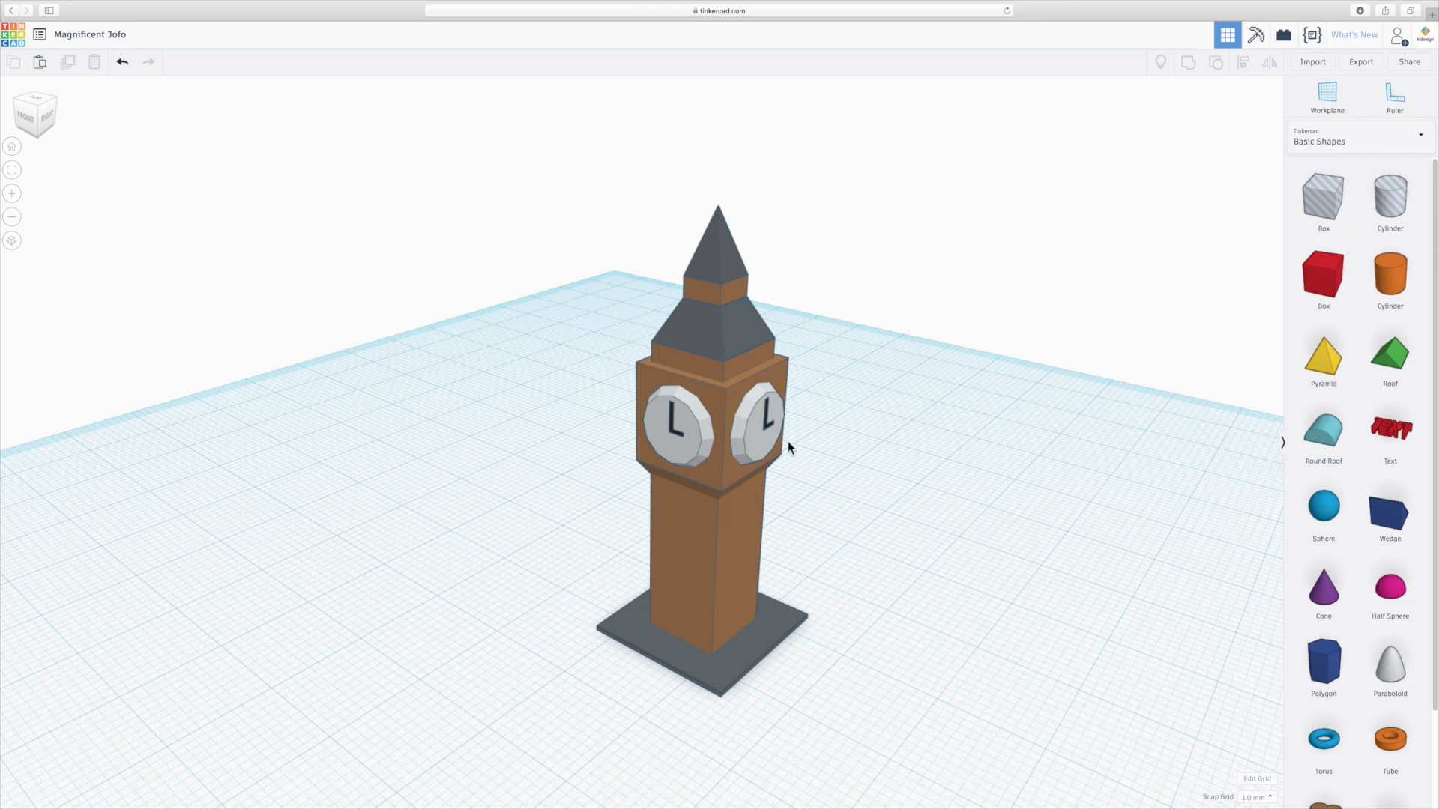
mouse_move(822, 500)
right_mouse_down()
mouse_move(809, 445)
mouse_move(823, 511)
right_mouse_up()
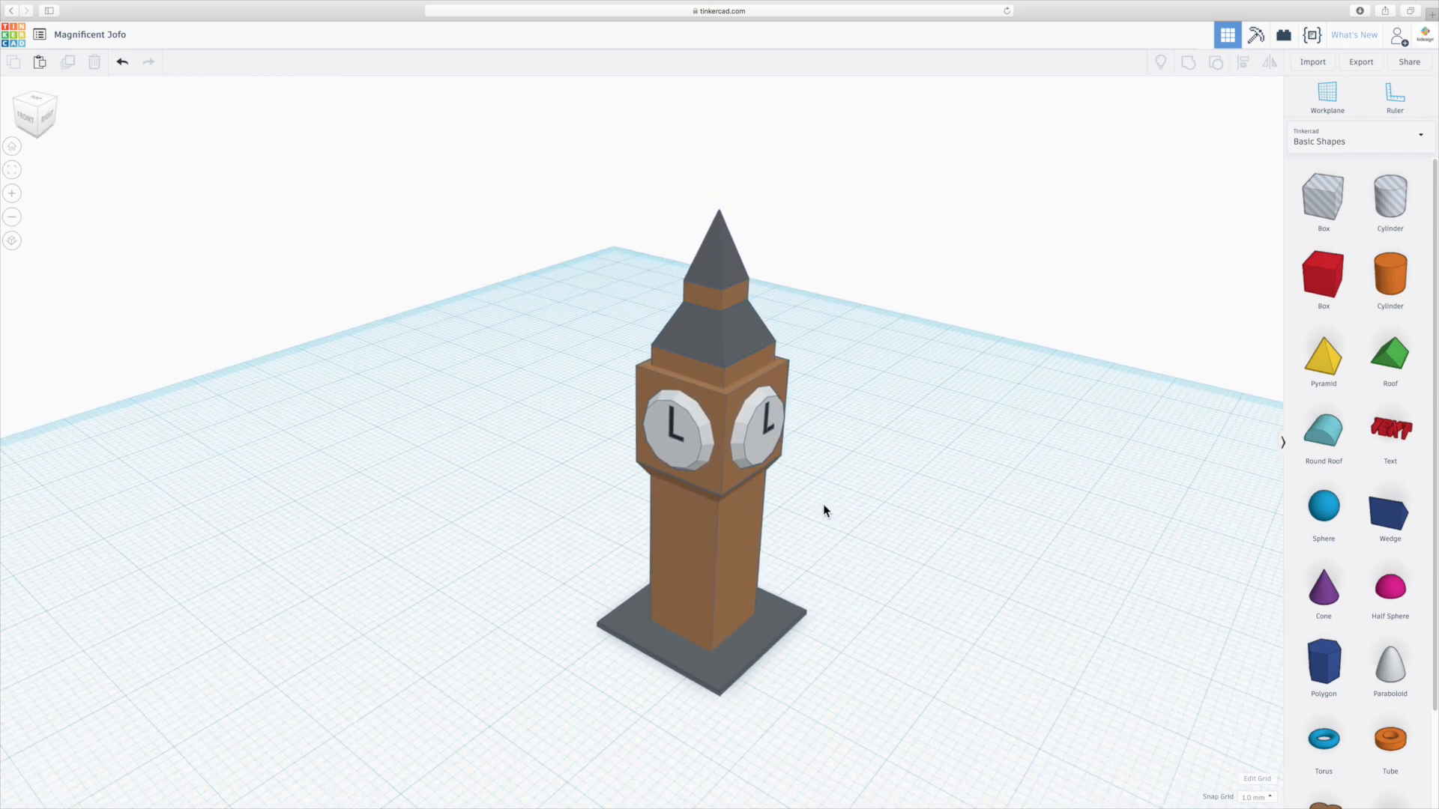